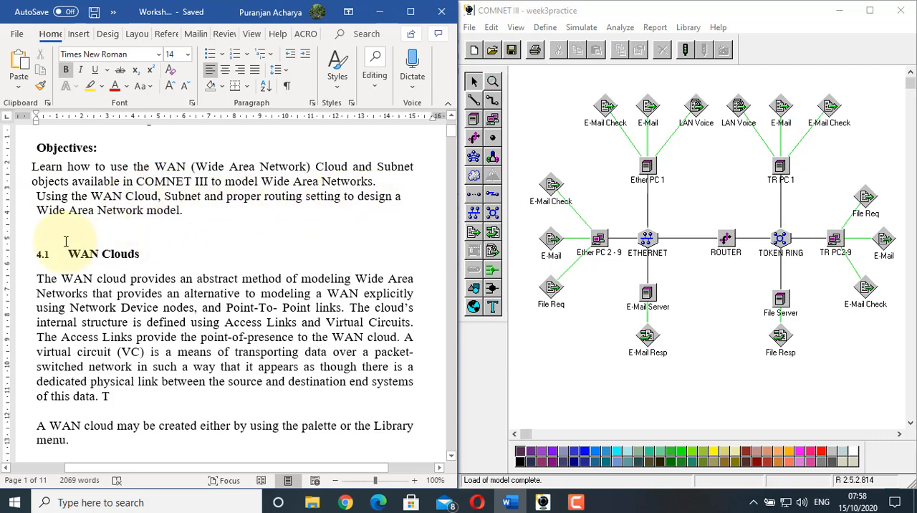
Read the worksheet's sections 4.1 WAN Clouds and 4.2 Subnets, and locate the matching cloud and subnet objects in the COMNET III palette
scroll(65, 241, down, 3)
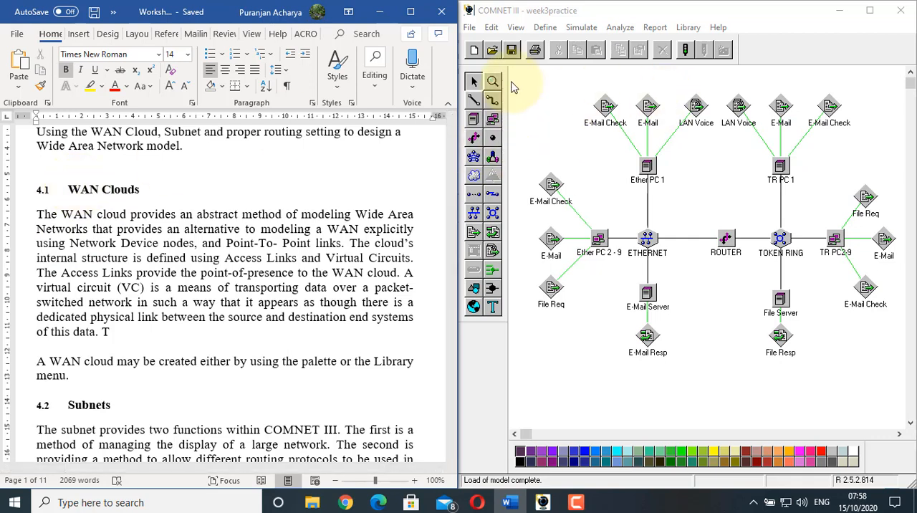
click(474, 179)
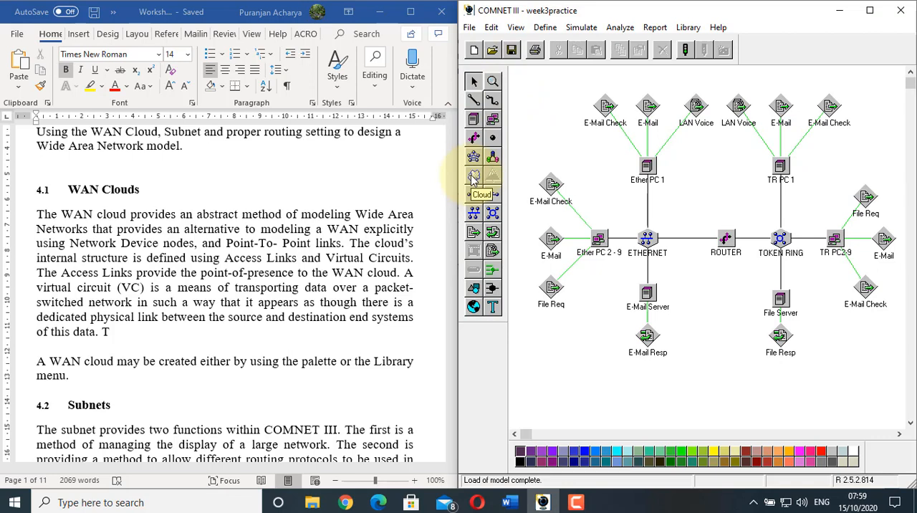
click(98, 211)
scroll(98, 211, down, 1)
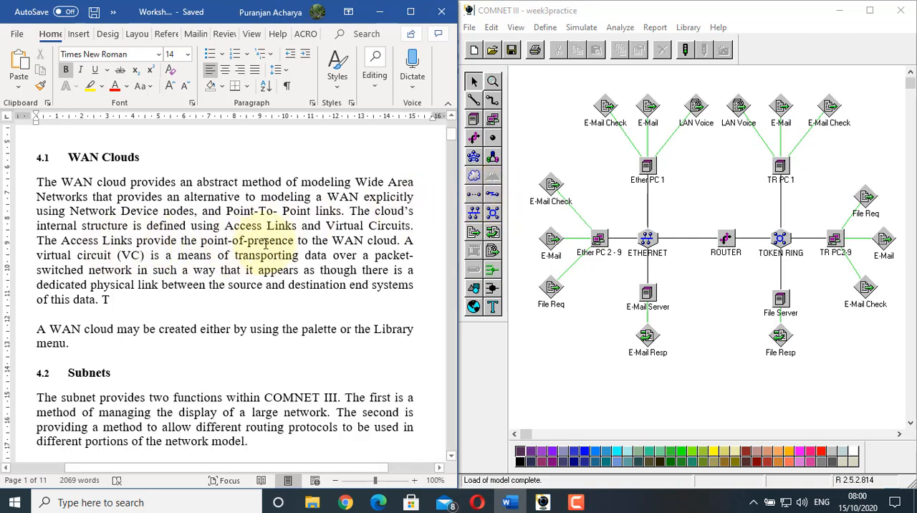
scroll(400, 249, down, 3)
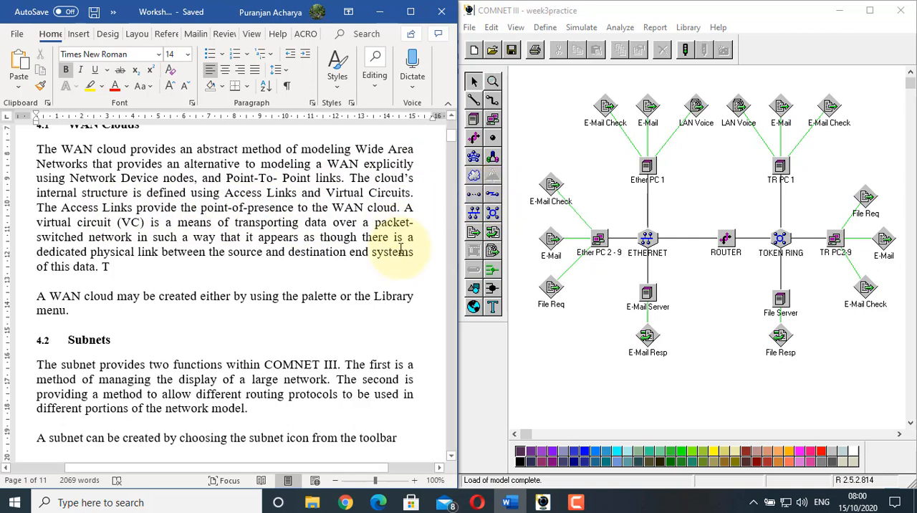
scroll(399, 249, up, 1)
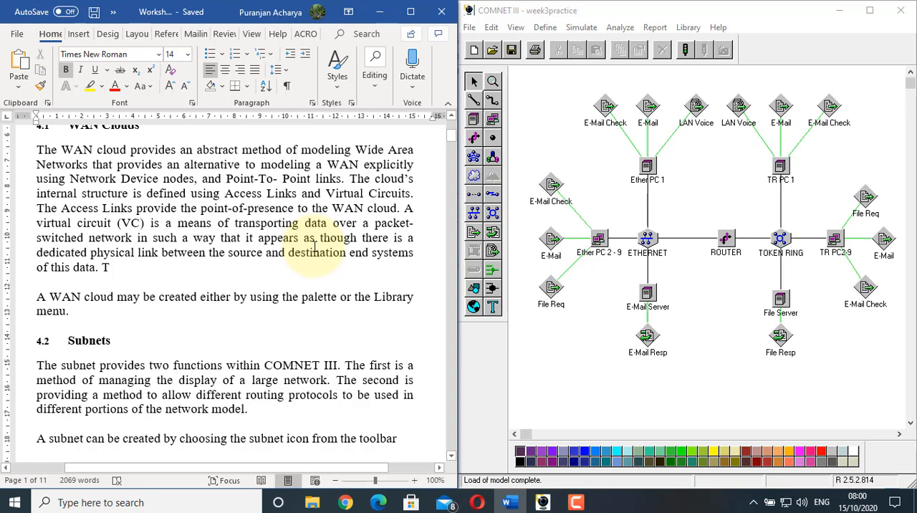
scroll(313, 247, down, 3)
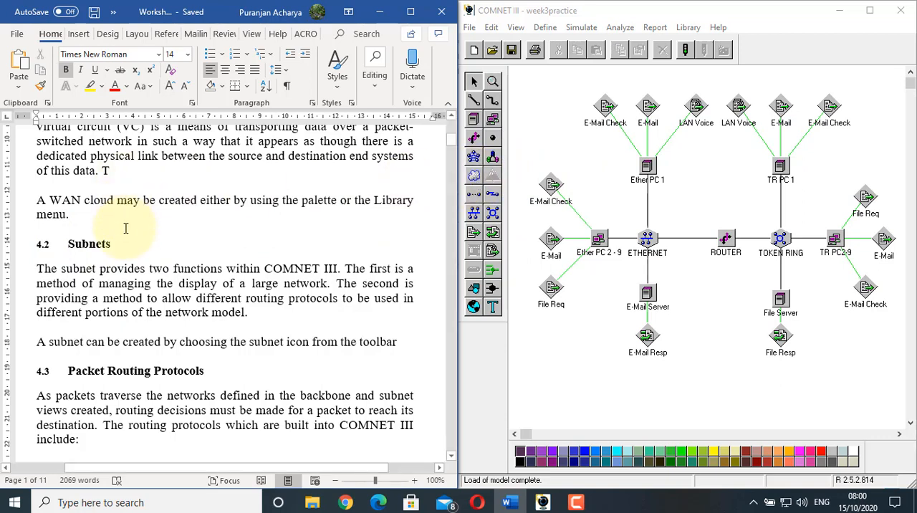
scroll(126, 233, down, 2)
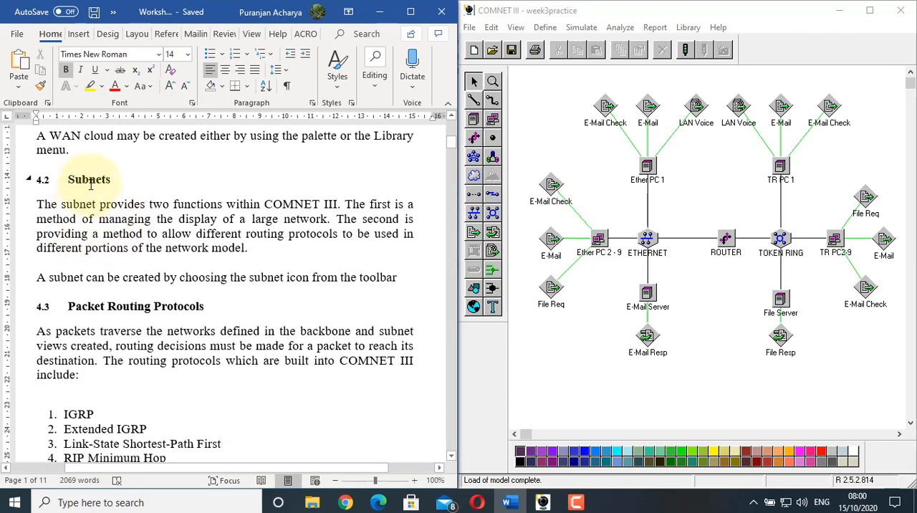
click(505, 160)
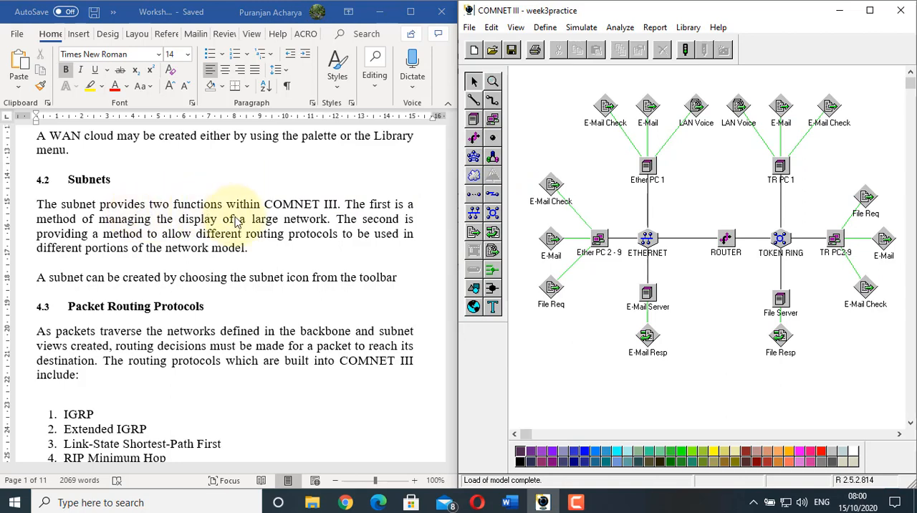
scroll(249, 224, down, 1)
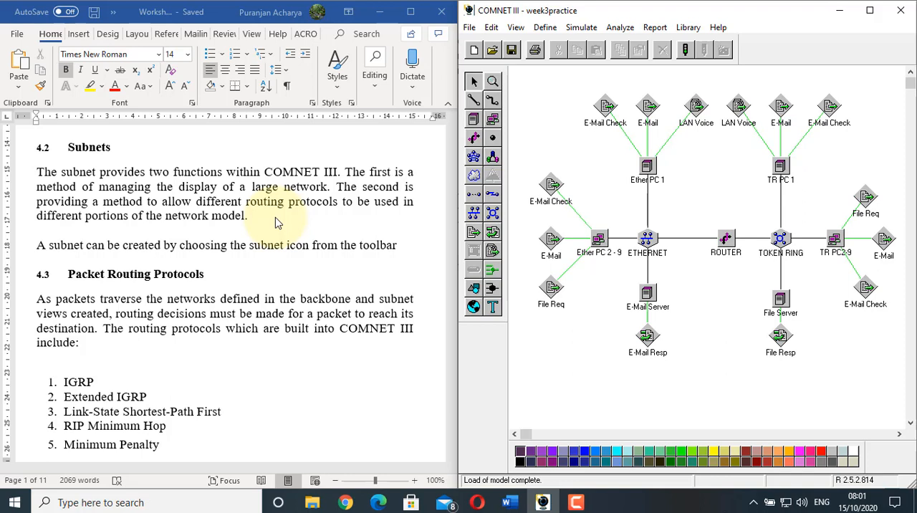
scroll(275, 217, down, 1)
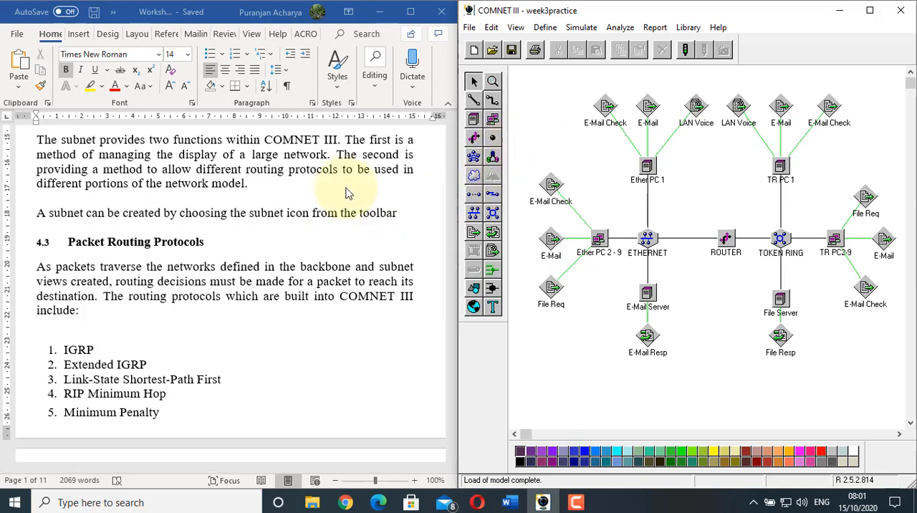
scroll(137, 222, down, 2)
Read section 4.3 Packet Routing Protocols, including the list of built-in protocols and how the backbone's routing protocol is set
click(101, 207)
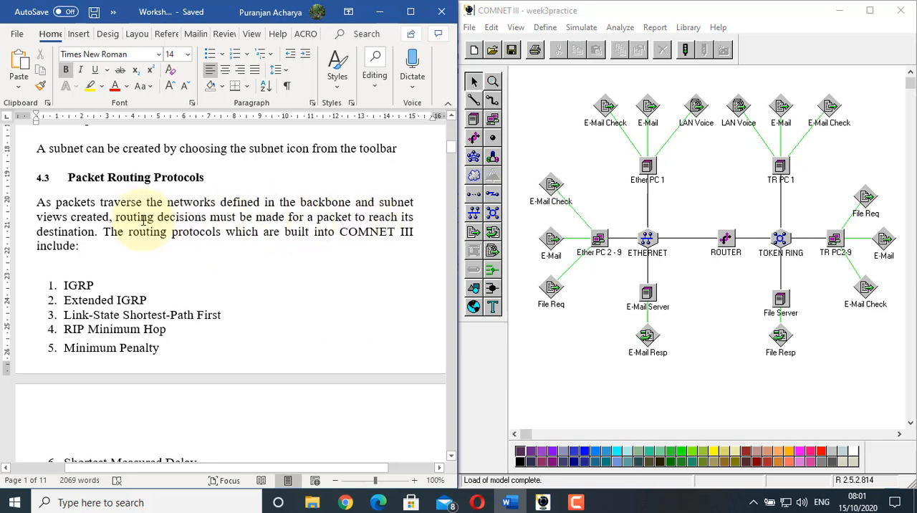
scroll(143, 221, down, 1)
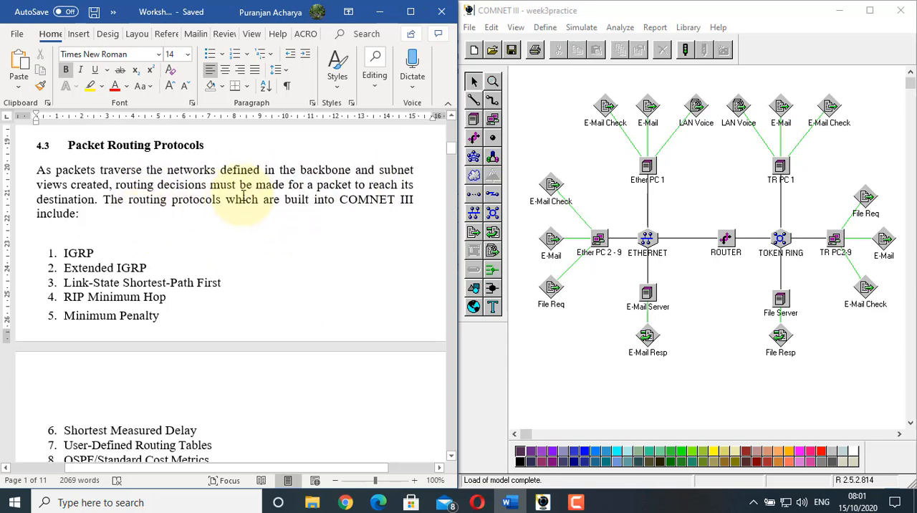
scroll(212, 224, down, 1)
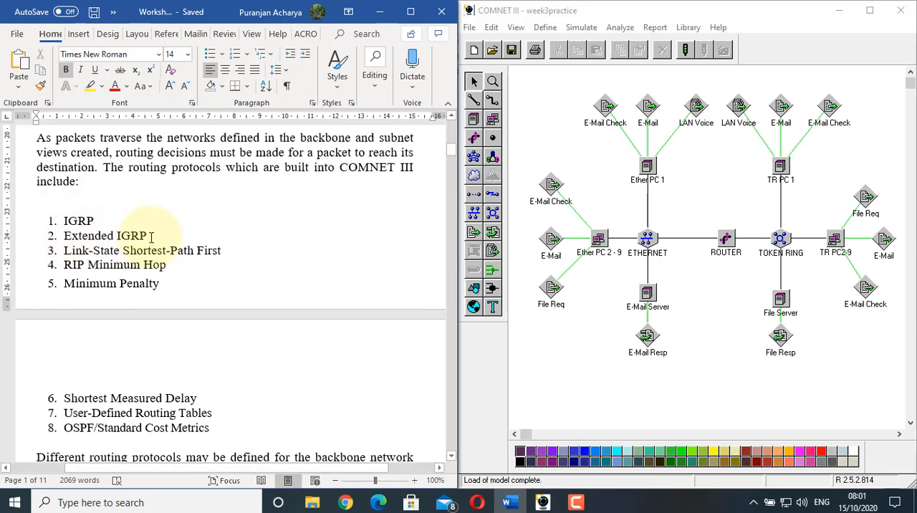
scroll(169, 234, down, 1)
scroll(170, 234, down, 1)
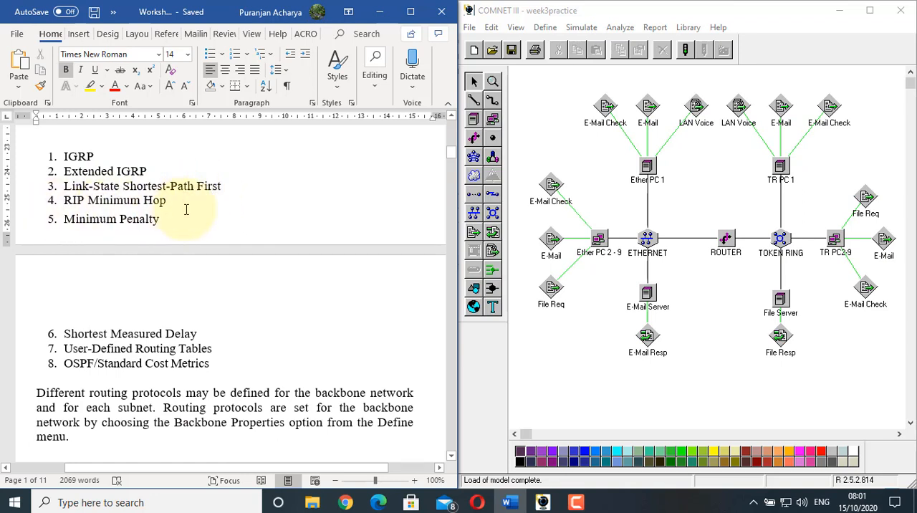
scroll(81, 236, down, 4)
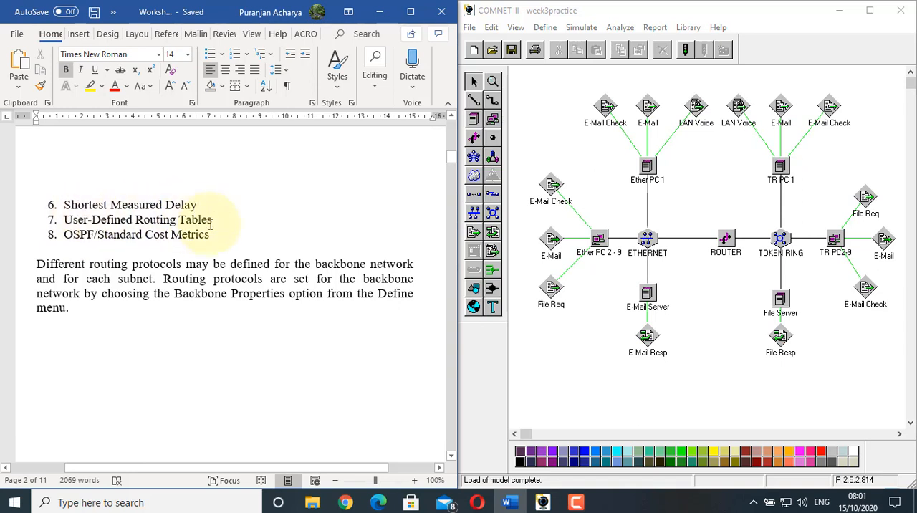
scroll(210, 224, down, 2)
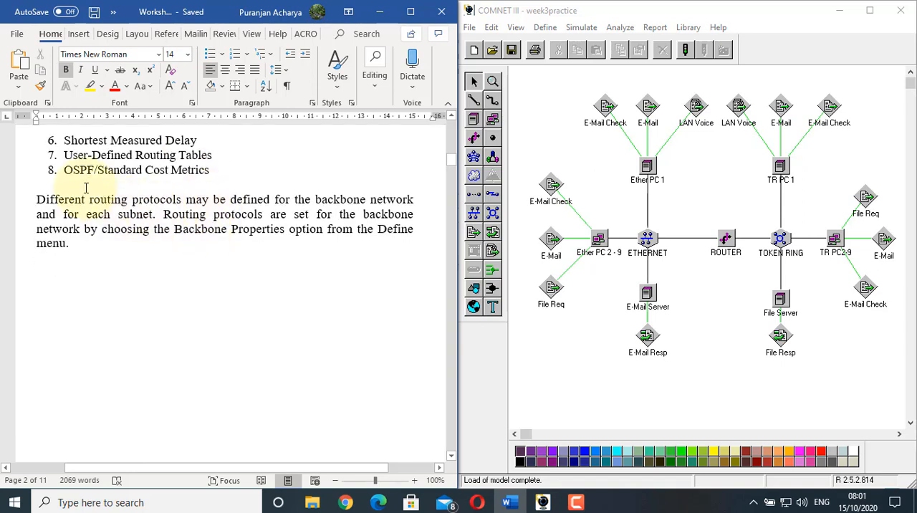
scroll(86, 188, up, 5)
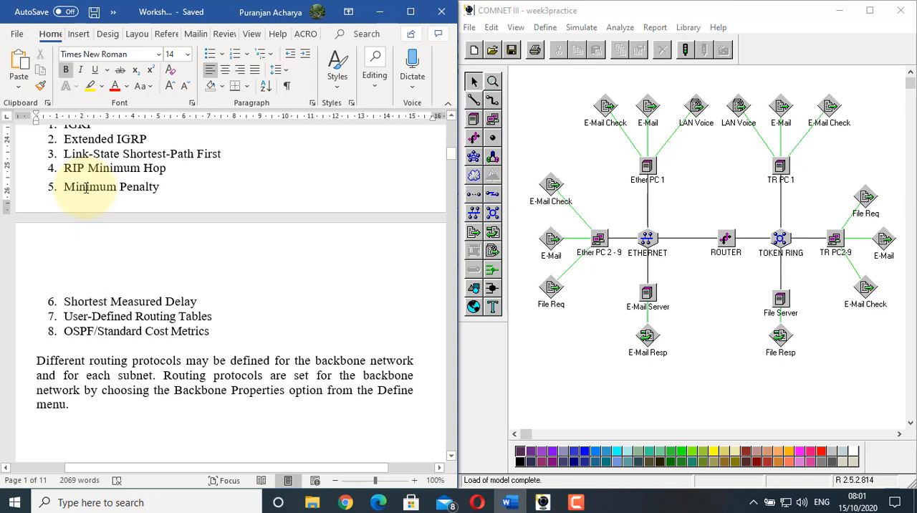
scroll(85, 187, down, 2)
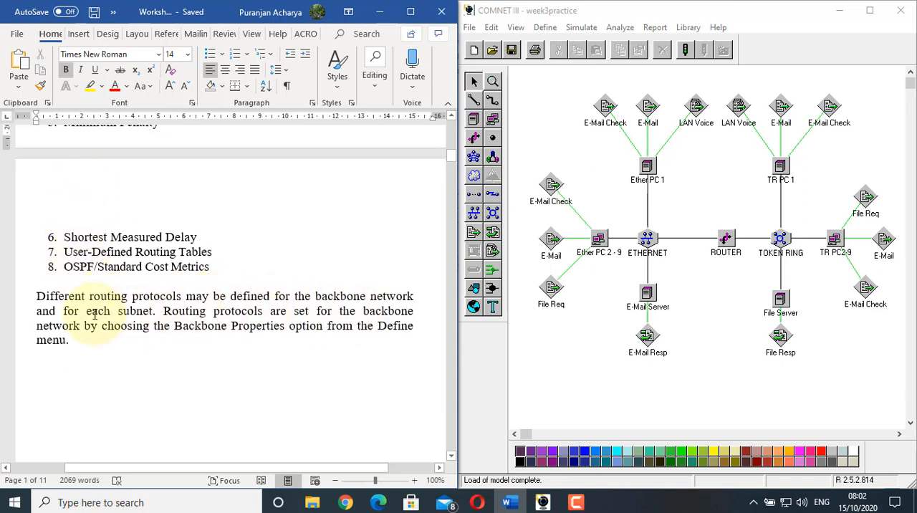
scroll(94, 313, down, 1)
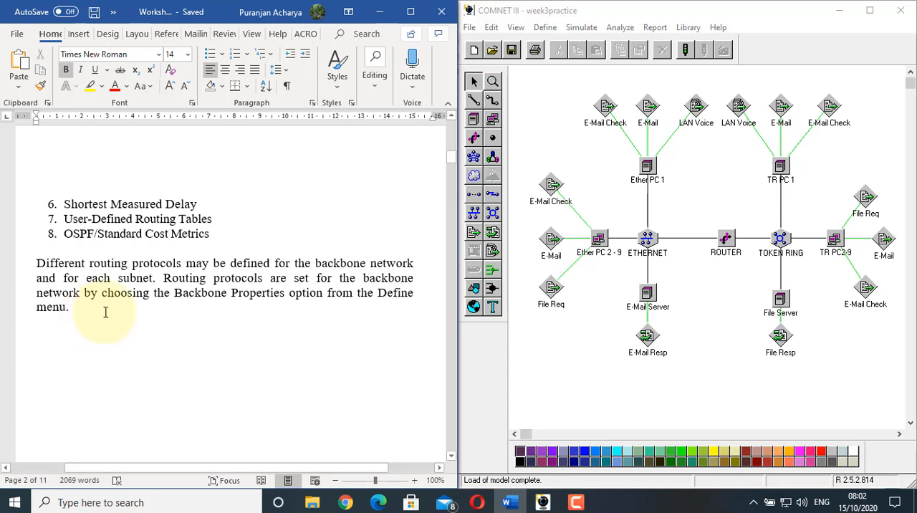
Read section 4.4 Scenario and section 4.5 Building the Network Models for the London and Liverpool WAN requirements
scroll(94, 314, down, 10)
scroll(106, 313, down, 3)
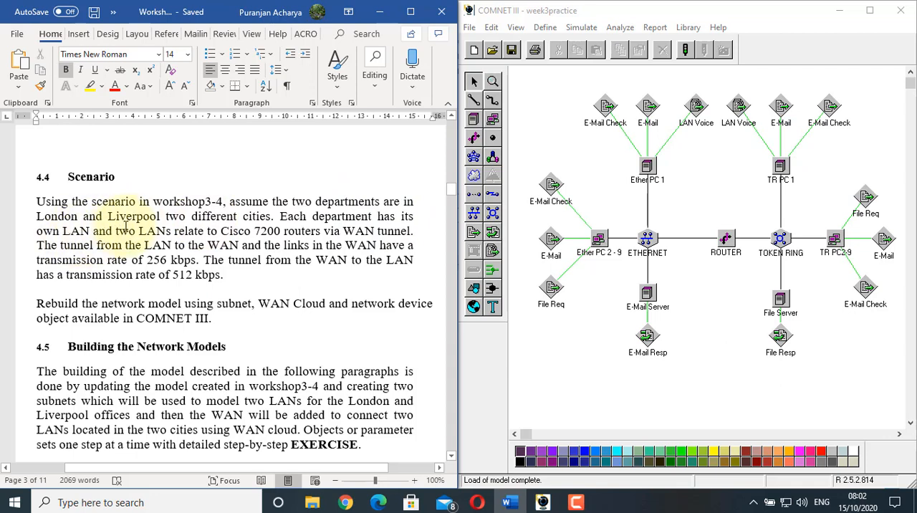
scroll(203, 228, down, 2)
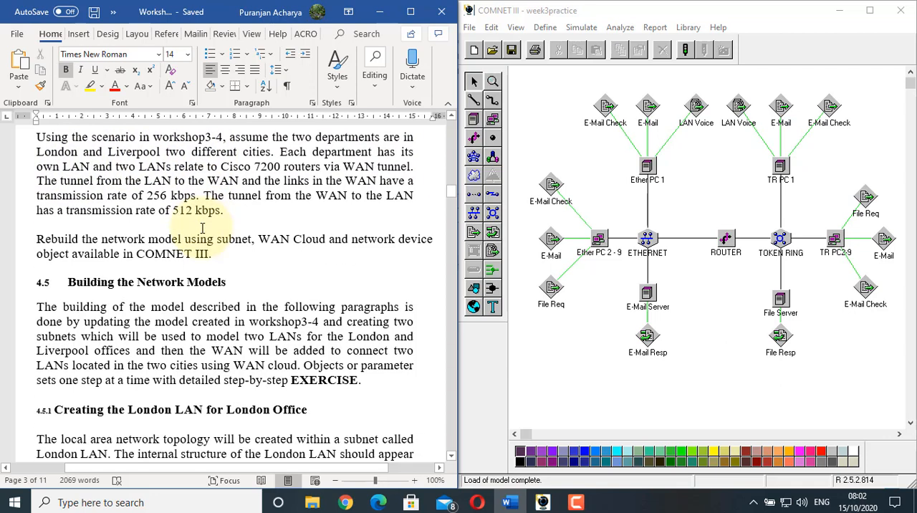
scroll(203, 228, up, 1)
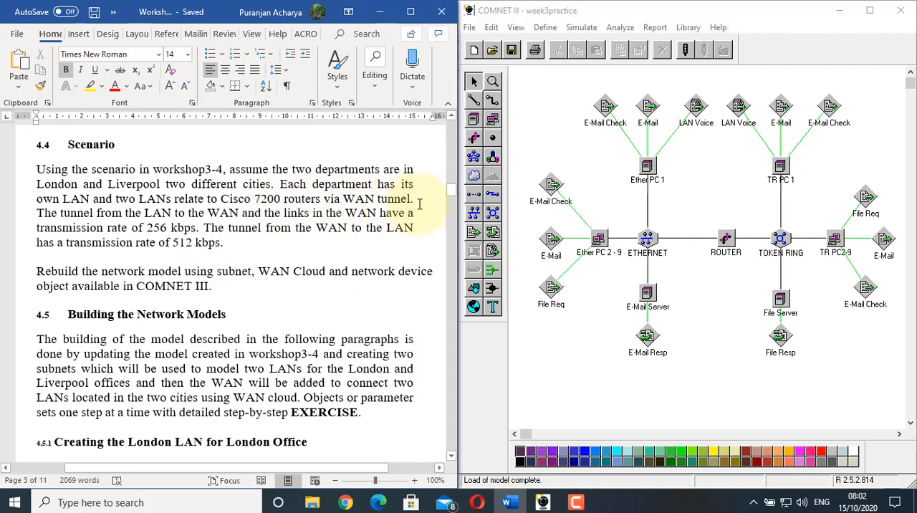
scroll(408, 200, down, 1)
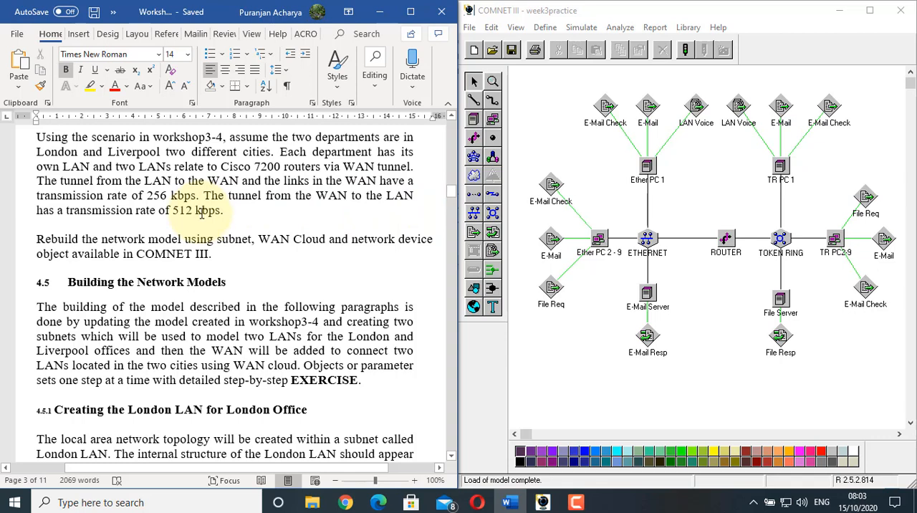
scroll(202, 213, down, 2)
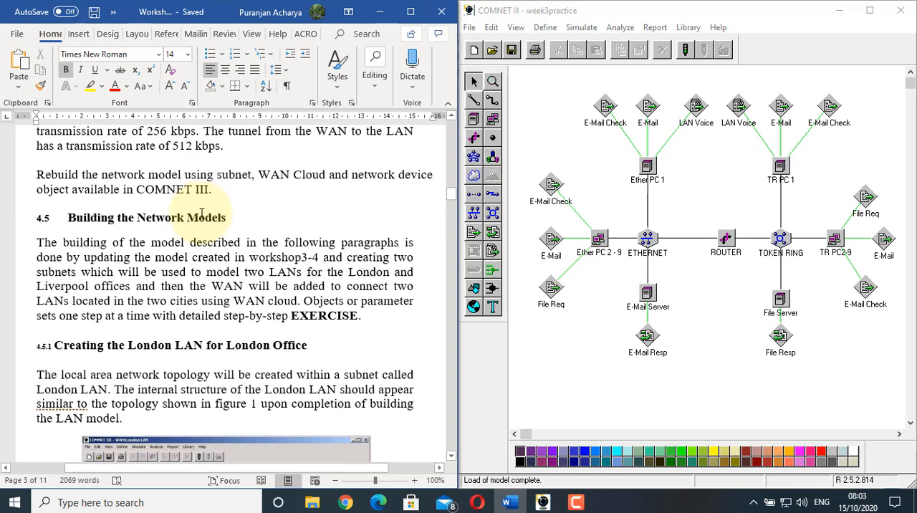
scroll(203, 213, up, 1)
scroll(201, 213, down, 3)
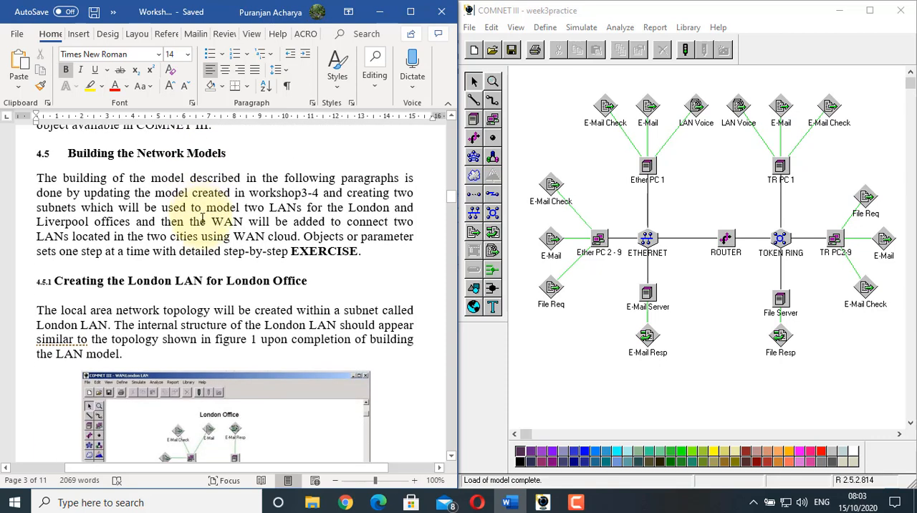
scroll(203, 219, down, 4)
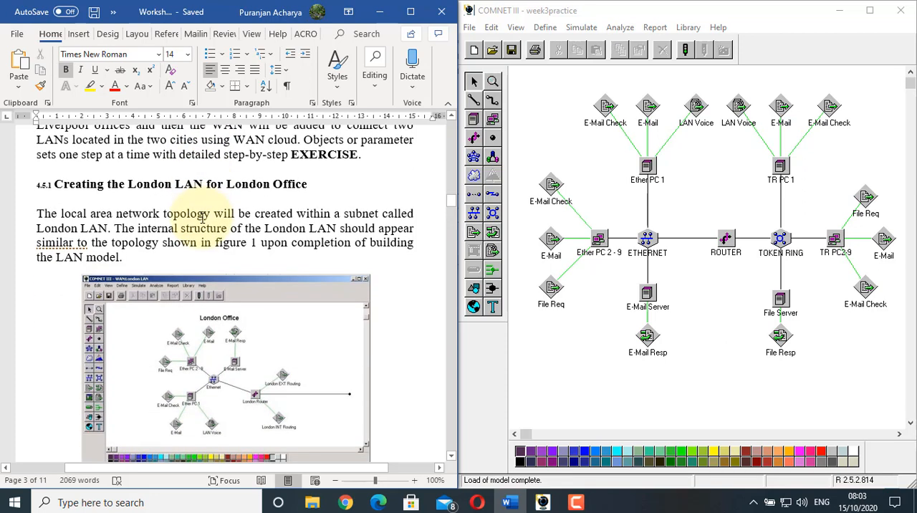
Examine section 4.5.1 on the London LAN, its Figure 1 subnet topology and the first instructions of the EXERCISE list
click(231, 196)
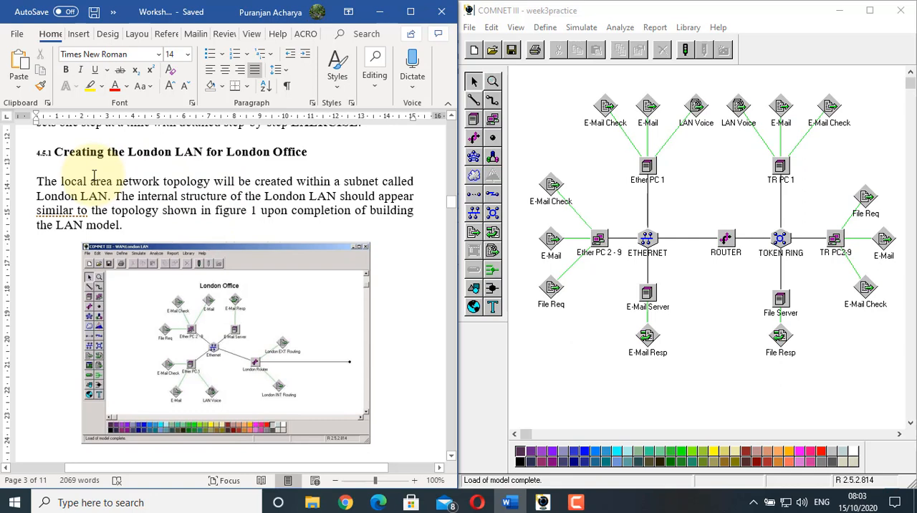
scroll(94, 176, up, 5)
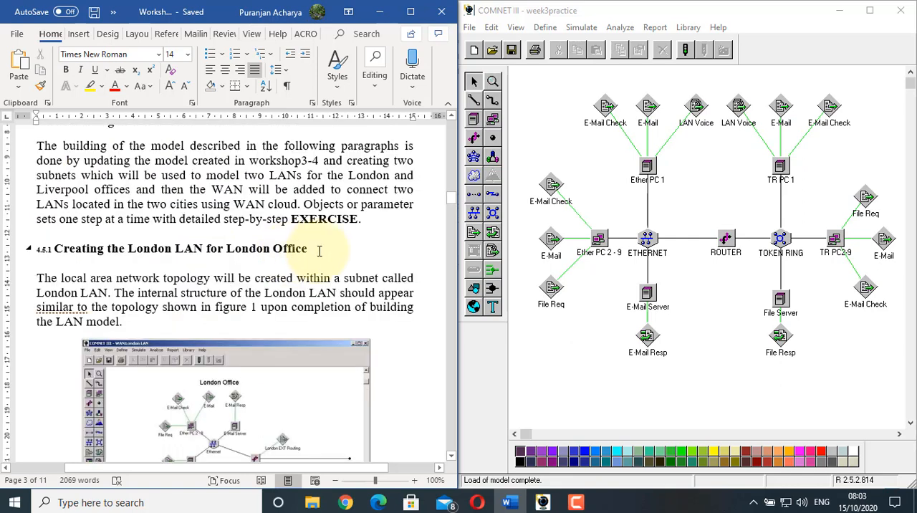
scroll(320, 250, down, 4)
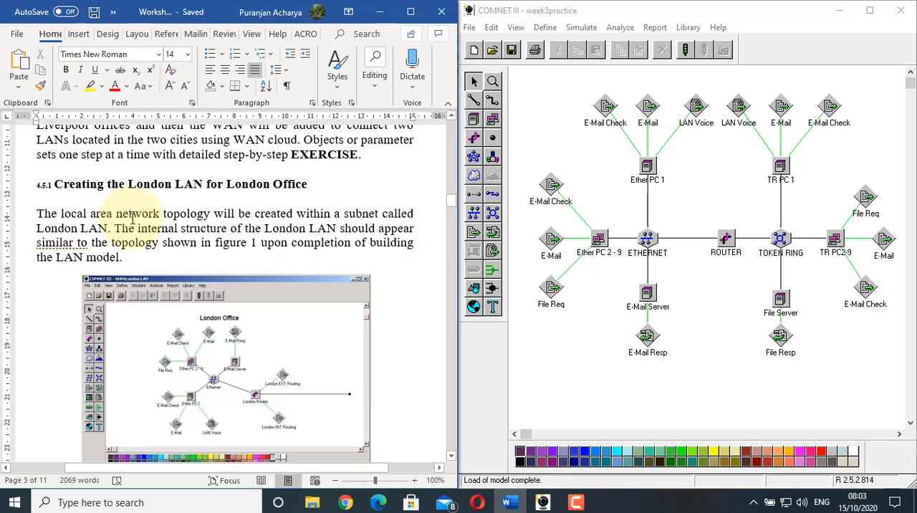
scroll(138, 234, down, 1)
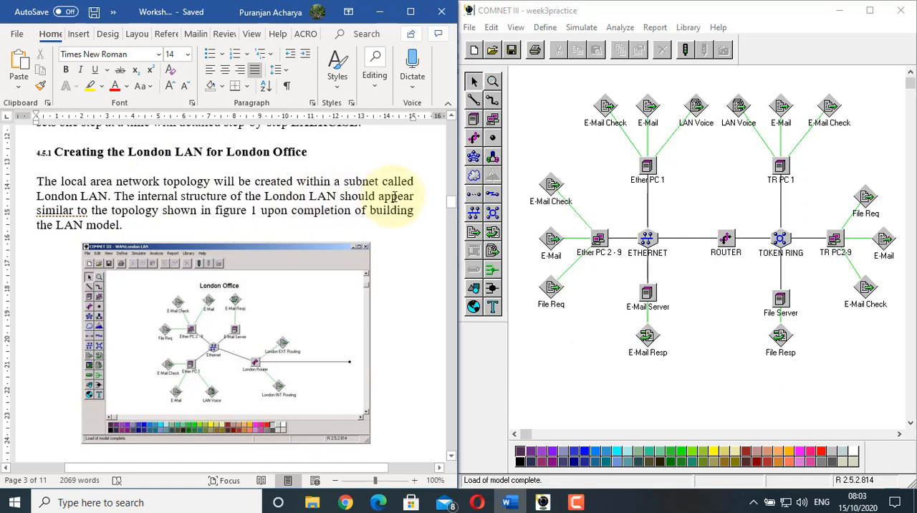
click(213, 320)
scroll(208, 315, down, 2)
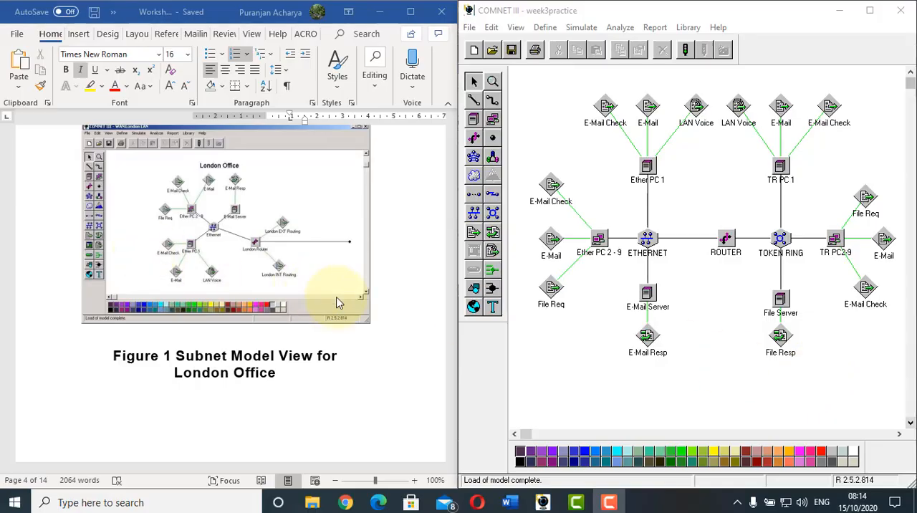
scroll(376, 264, down, 6)
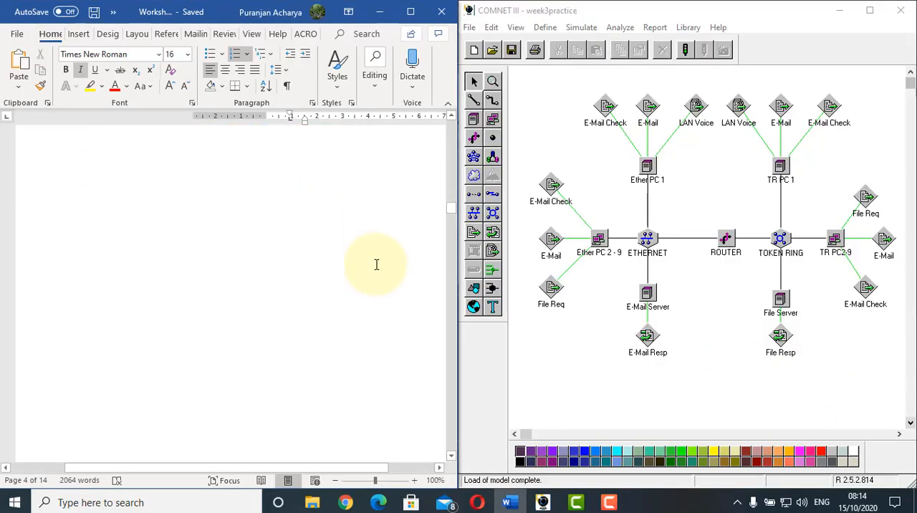
scroll(376, 264, down, 8)
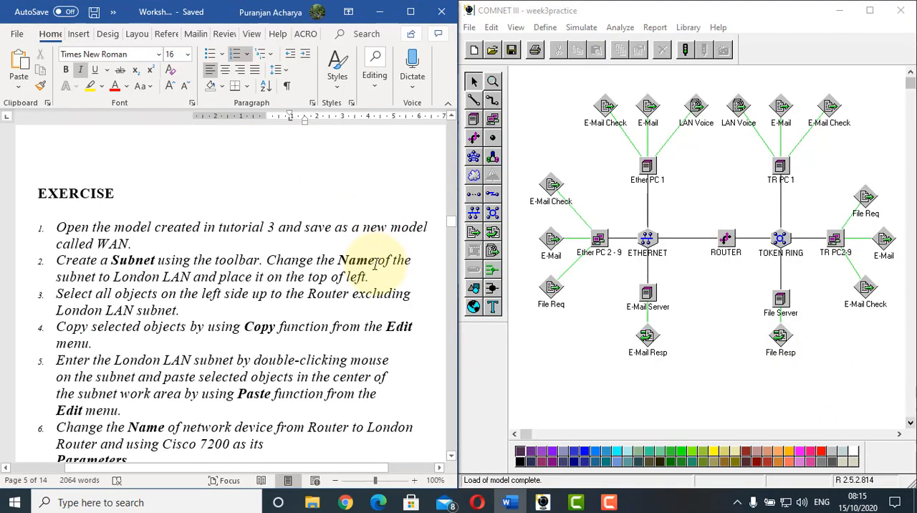
scroll(374, 263, down, 1)
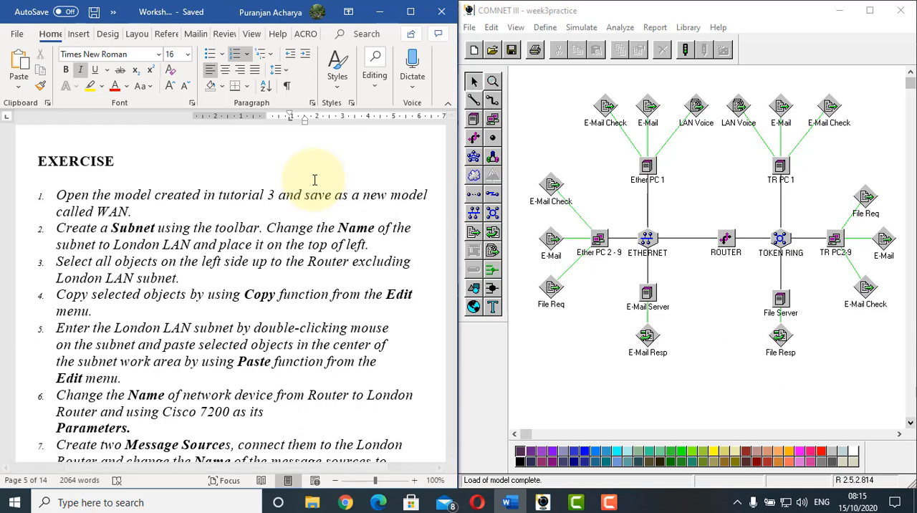
click(139, 189)
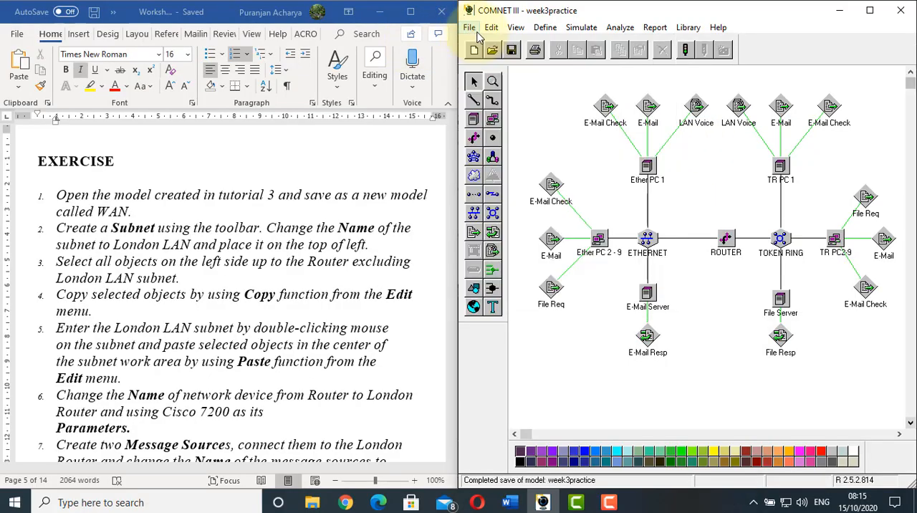
Save the model under the new name WAN
click(476, 30)
click(498, 93)
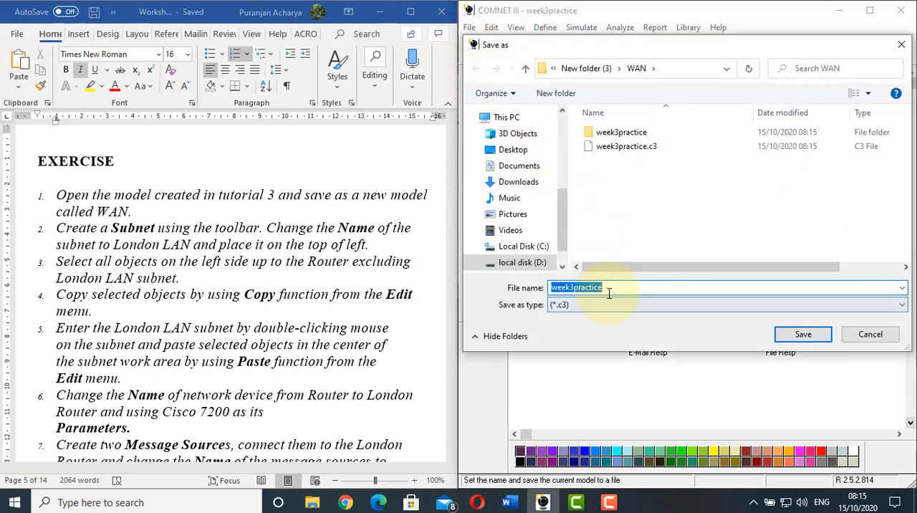
text(WAN)
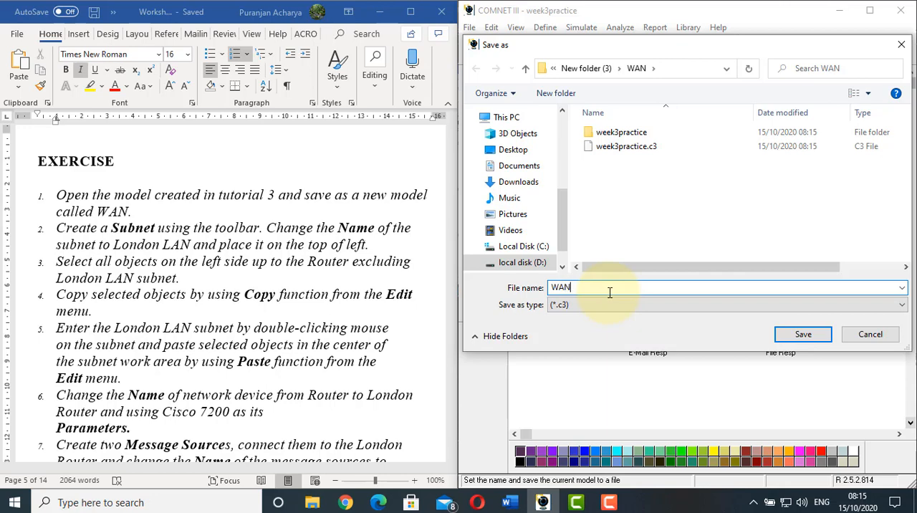
click(803, 333)
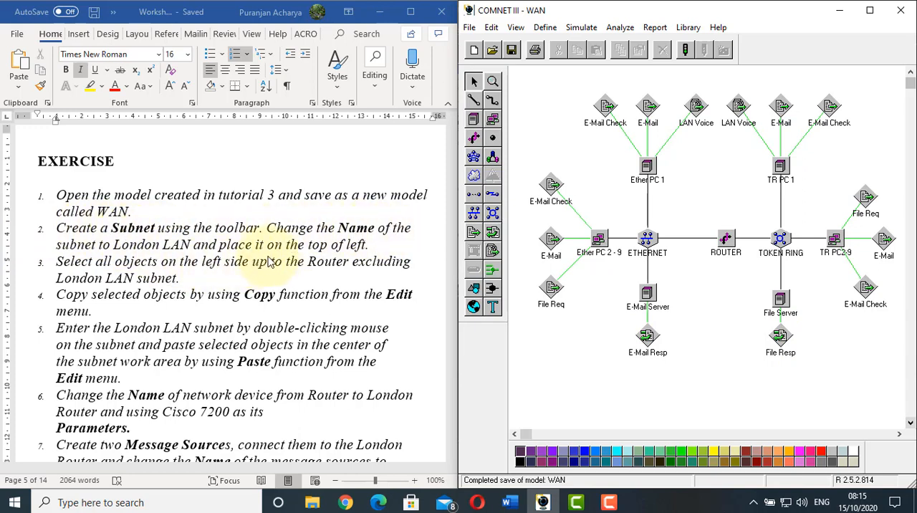
Create a subnet named London LAN and place it in the upper-left corner of the model, clear of the other objects
click(493, 160)
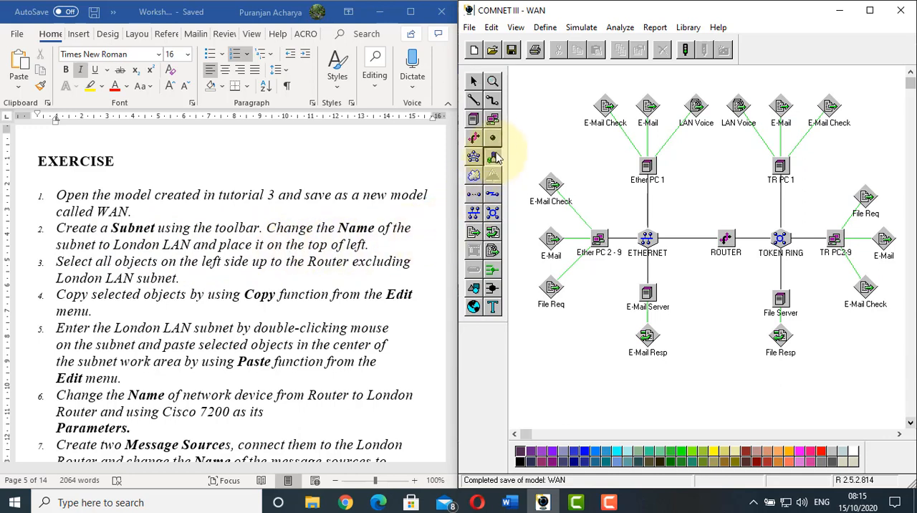
click(535, 97)
right_click(536, 98)
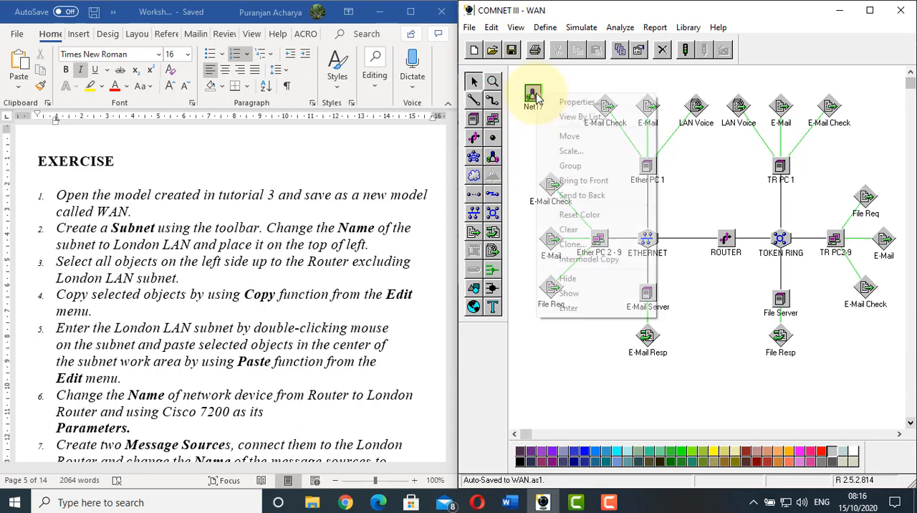
click(566, 103)
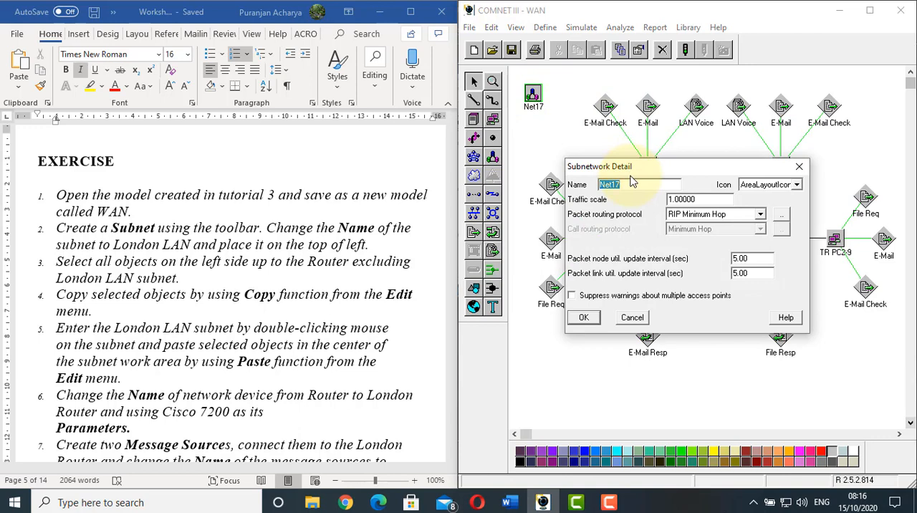
text(London LAN)
click(583, 316)
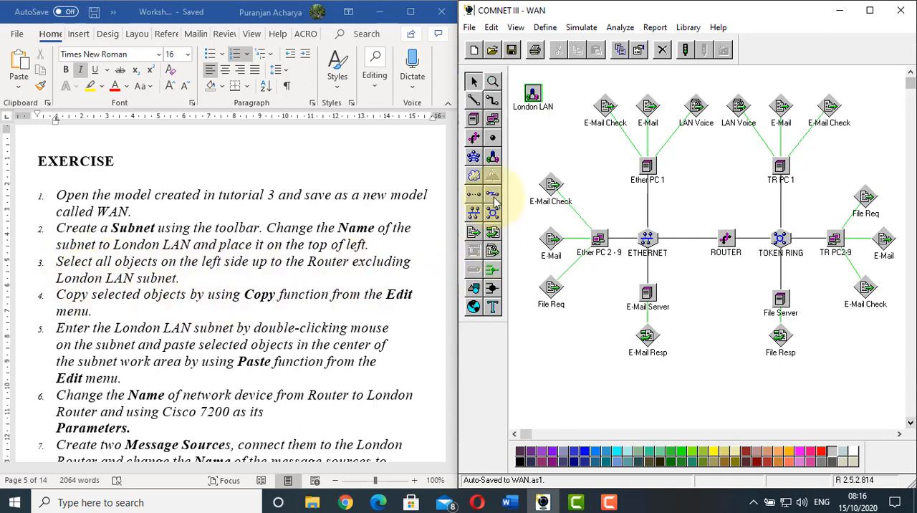
drag(533, 101, 530, 83)
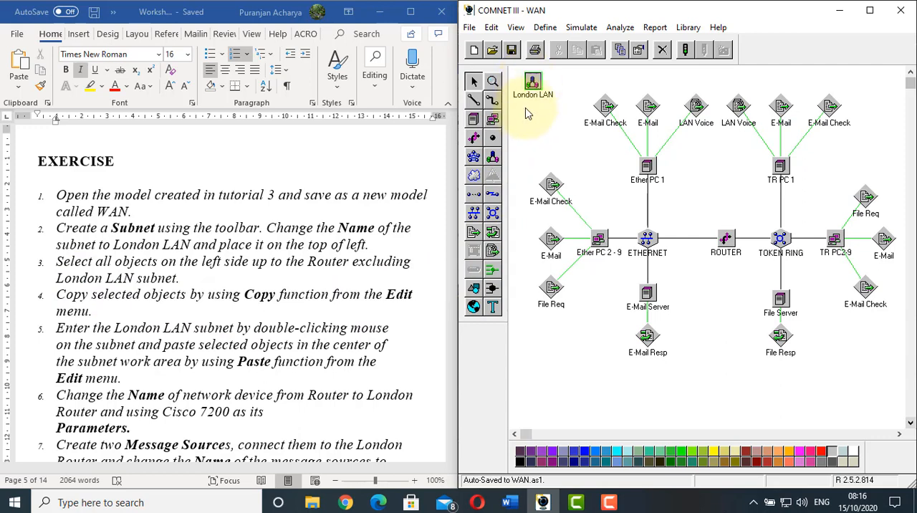
click(515, 103)
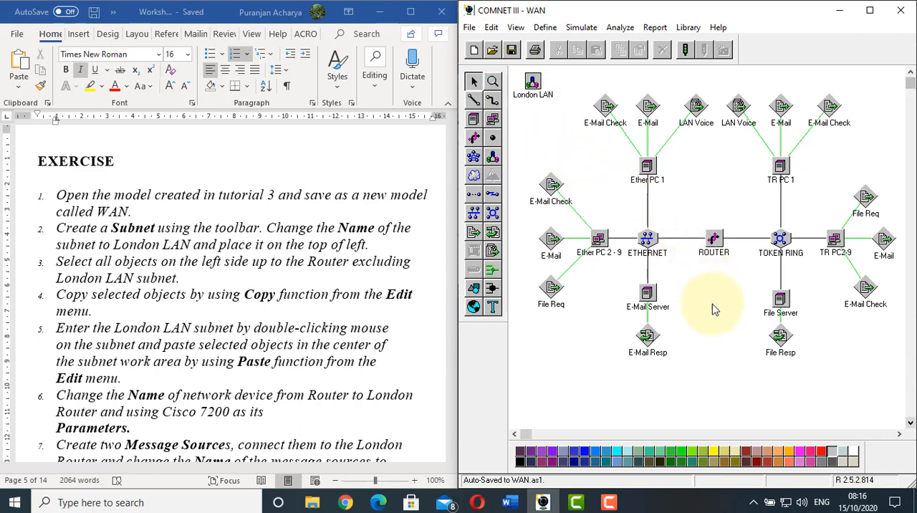
Copy the Ethernet-side objects up to the router, excluding the London LAN subnet and the message sources above Ether PC 1
drag(712, 310, 718, 368)
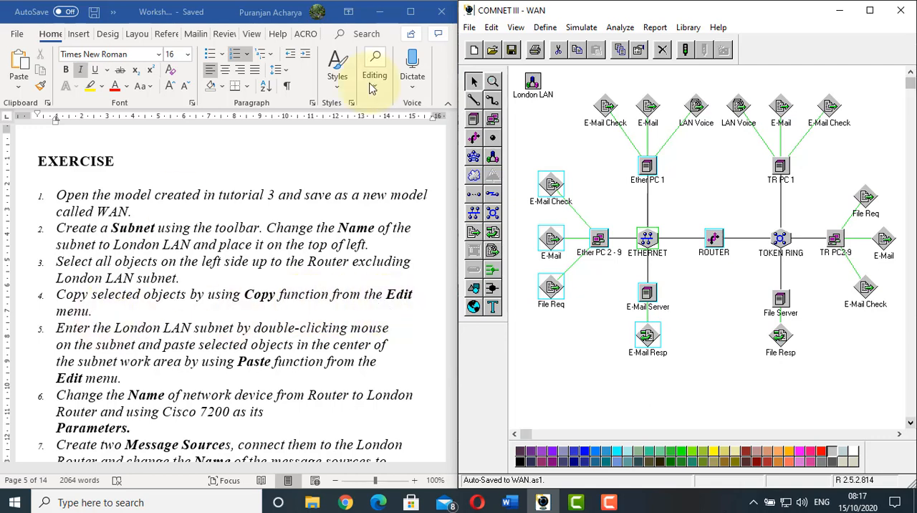
click(491, 28)
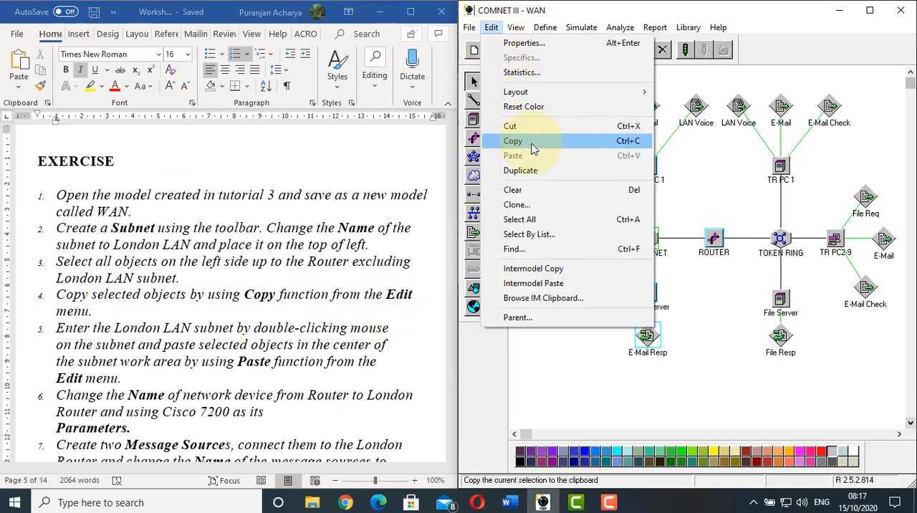
click(528, 141)
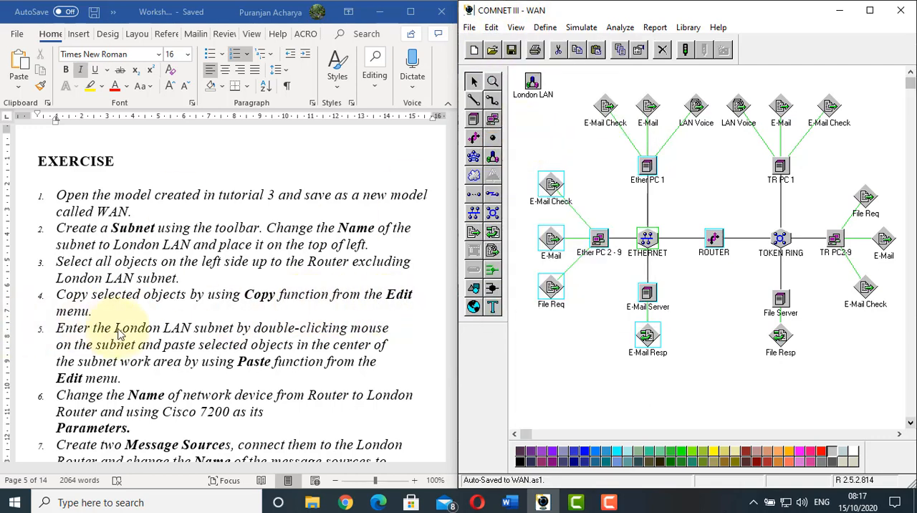
Enter the London LAN subnet and paste the copied Ethernet objects into its work area
scroll(265, 342, down, 1)
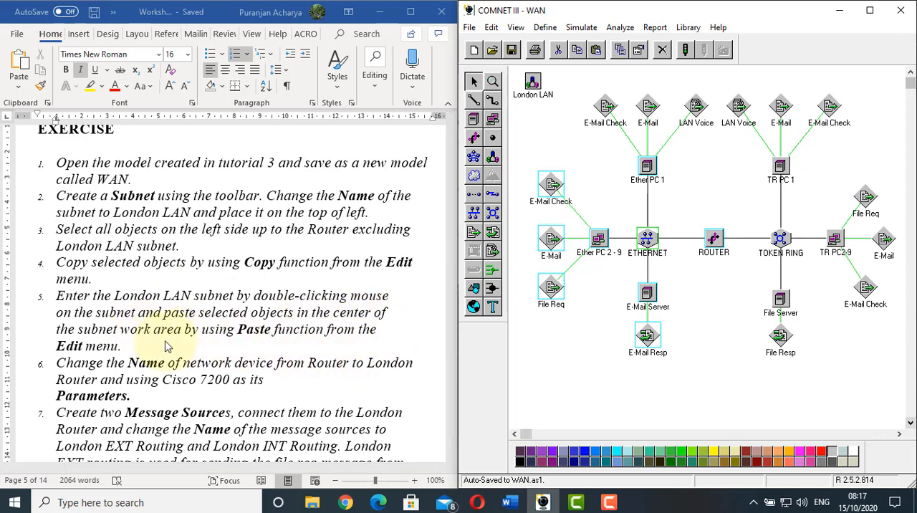
double_click(533, 83)
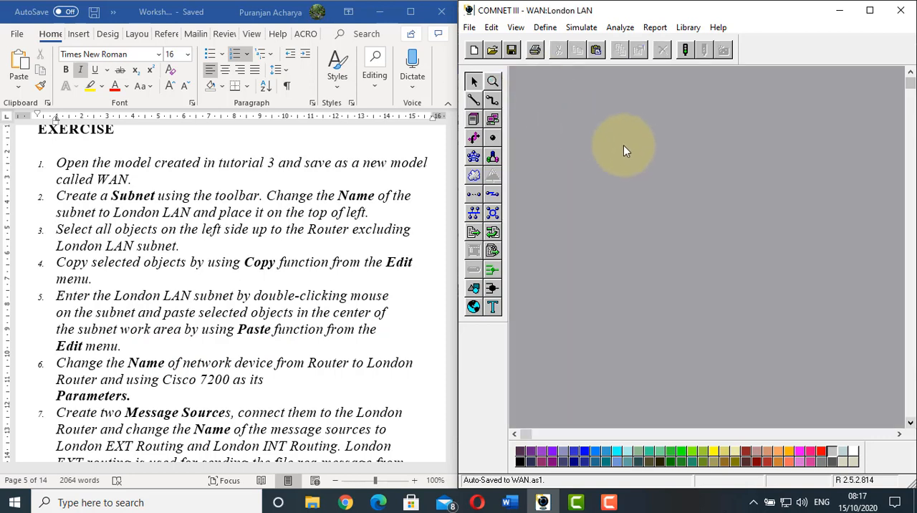
click(491, 27)
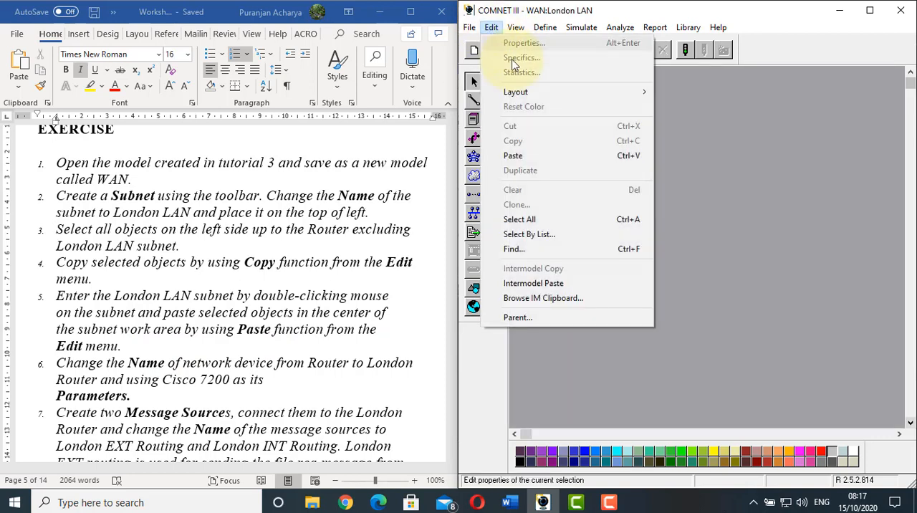
click(543, 157)
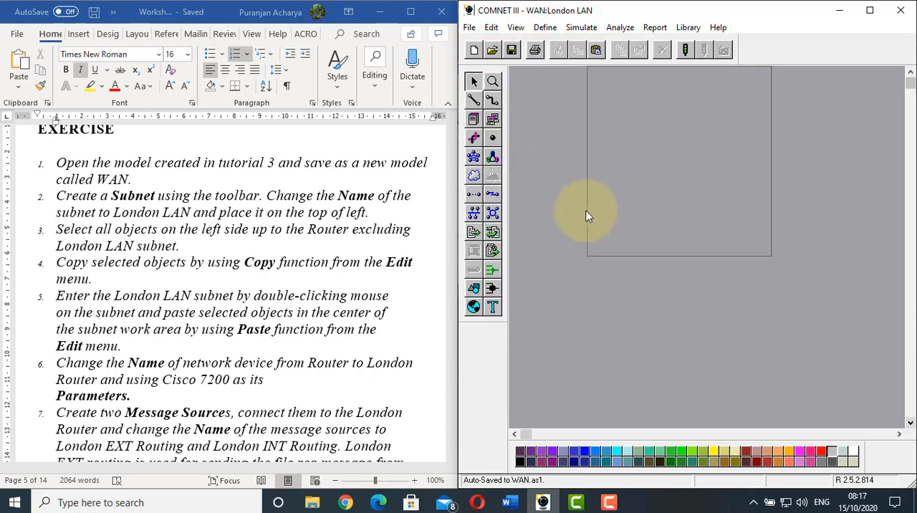
click(559, 291)
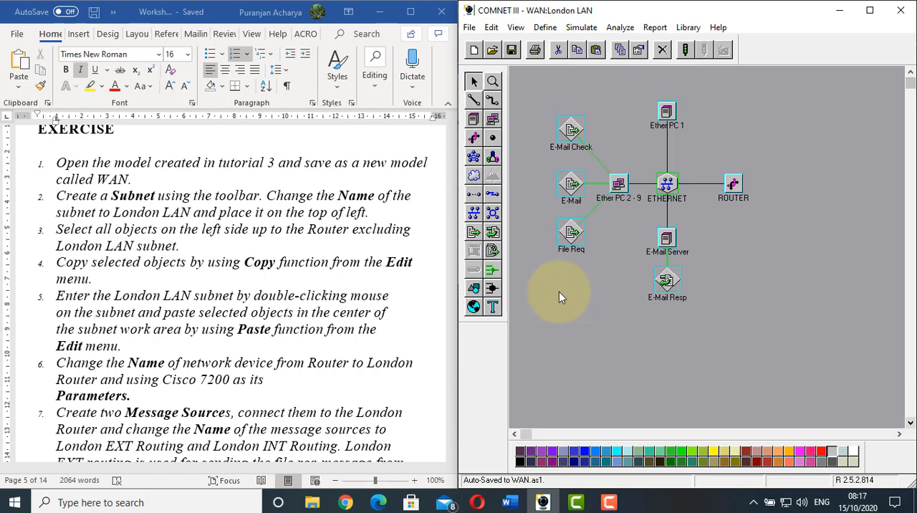
Rename the router inside the London LAN subnet as London Router
click(127, 292)
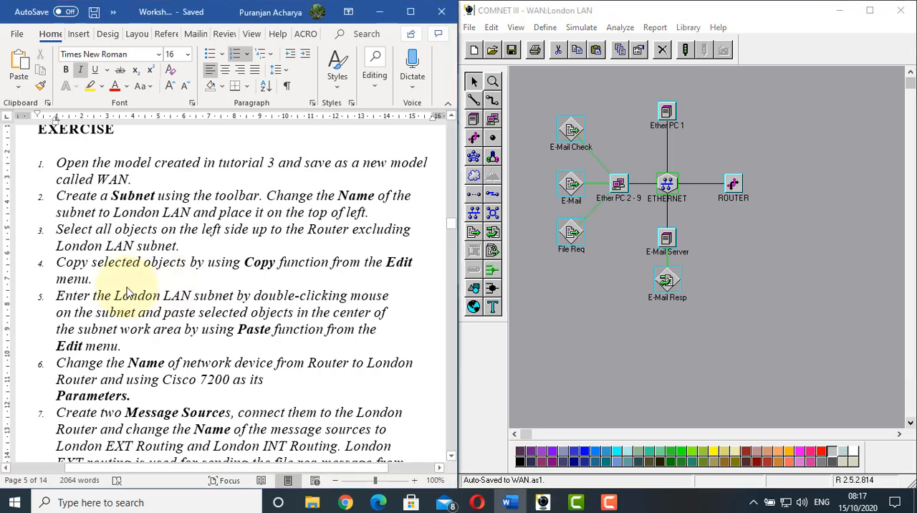
scroll(127, 292, down, 3)
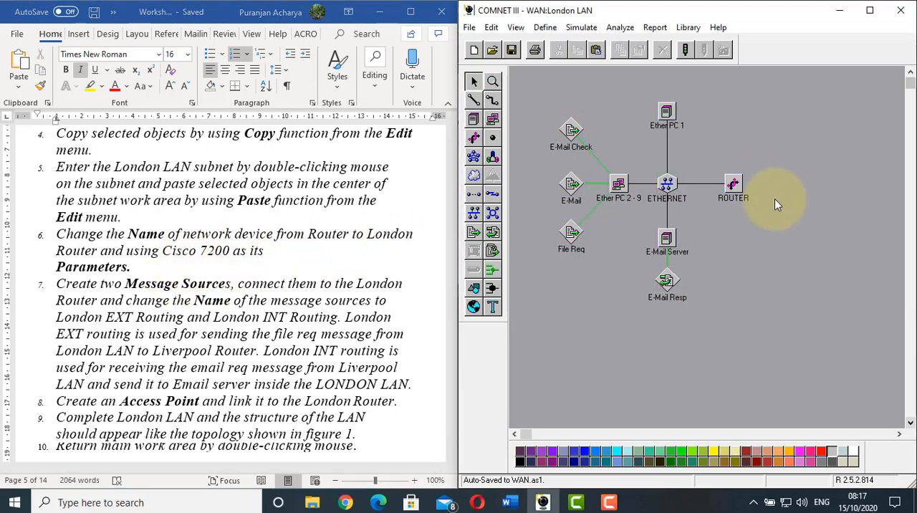
click(734, 184)
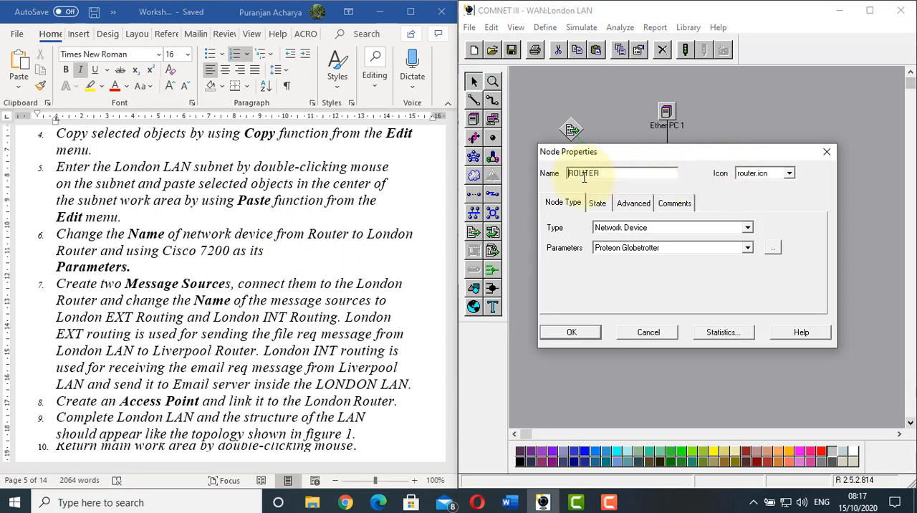
text(London)
key(Delete)
key(Delete)
key(Delete)
key(Delete)
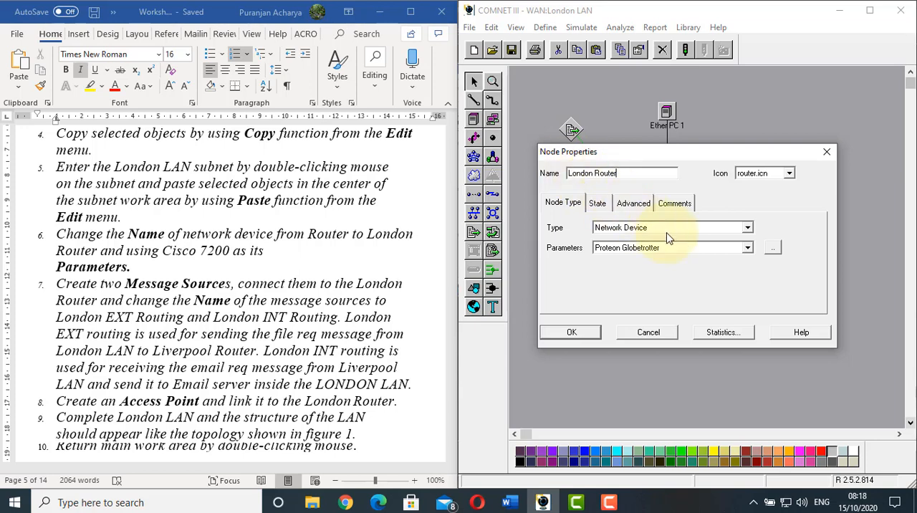
Add Cisco 7200 from the device library and apply it as the London Router's parameters
click(773, 251)
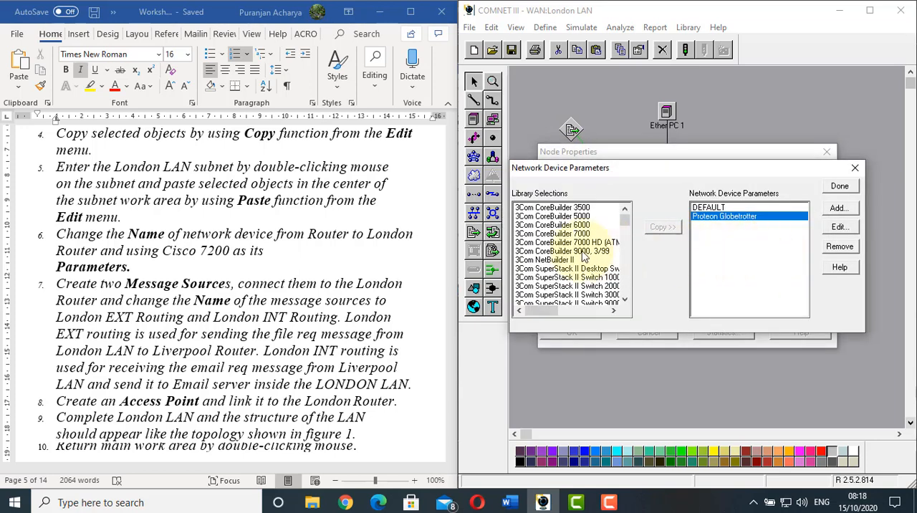
click(563, 253)
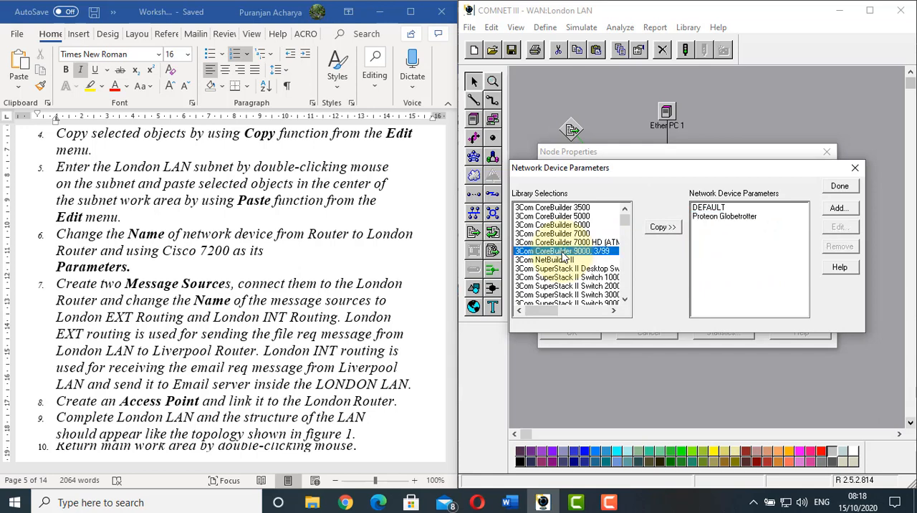
key(c)
scroll(562, 256, down, 2)
scroll(564, 255, down, 10)
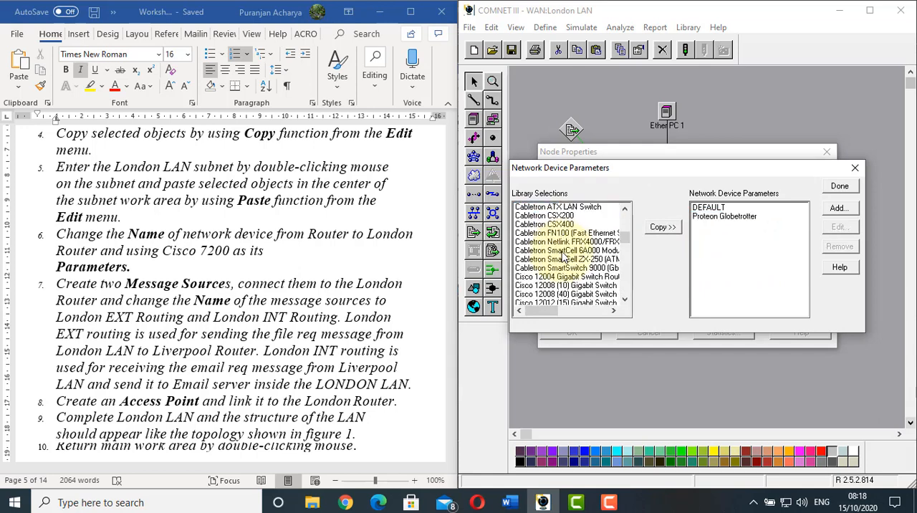
click(541, 269)
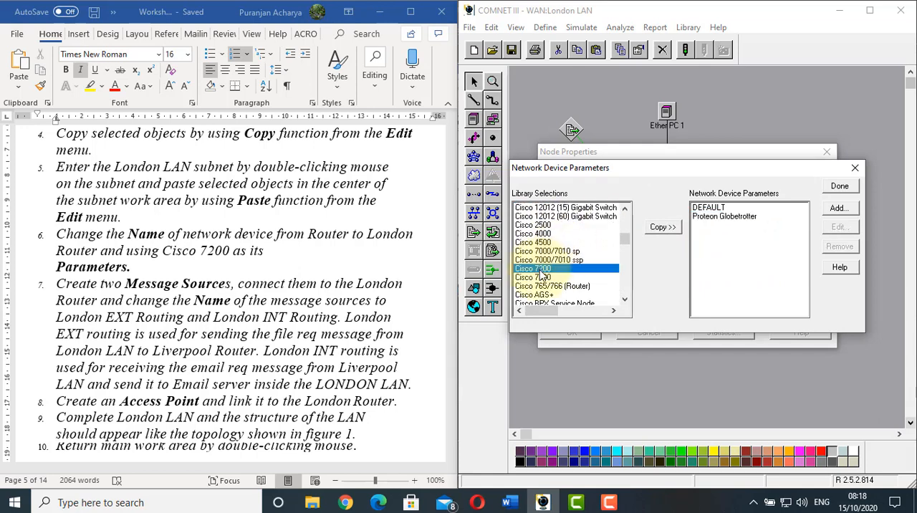
click(662, 227)
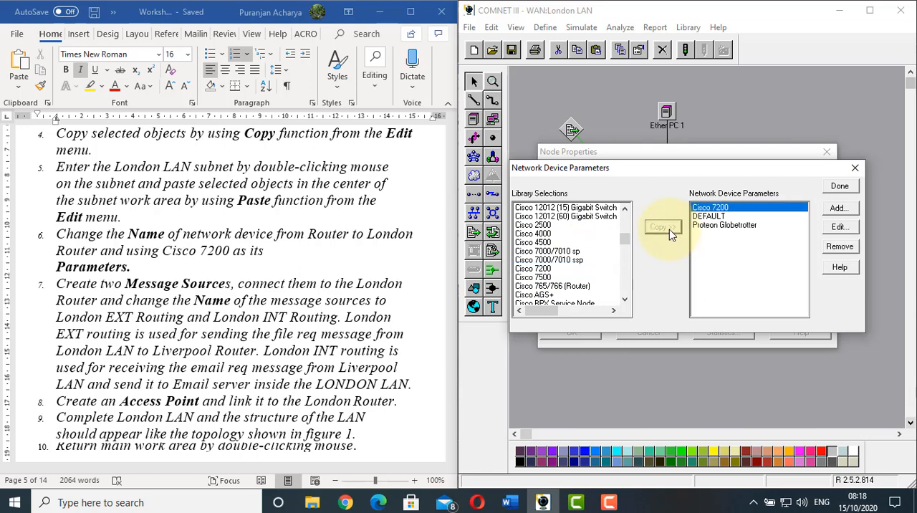
click(842, 188)
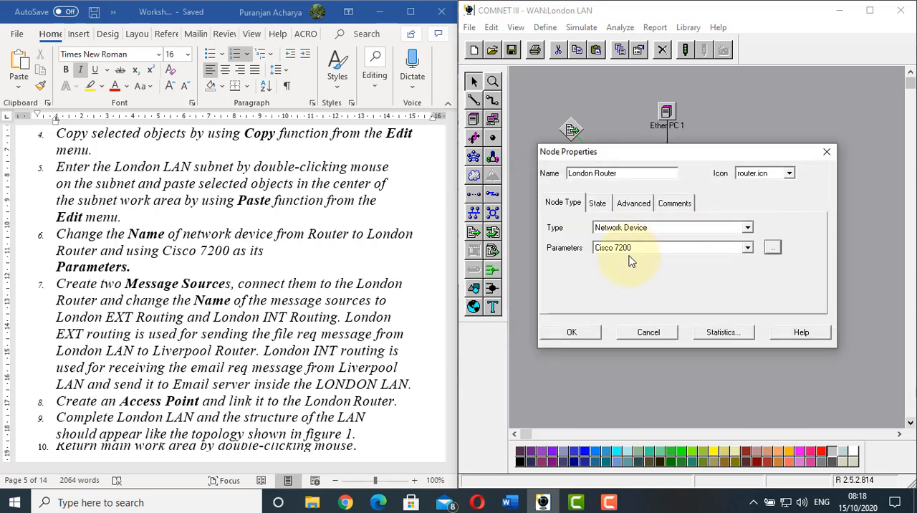
scroll(315, 251, down, 2)
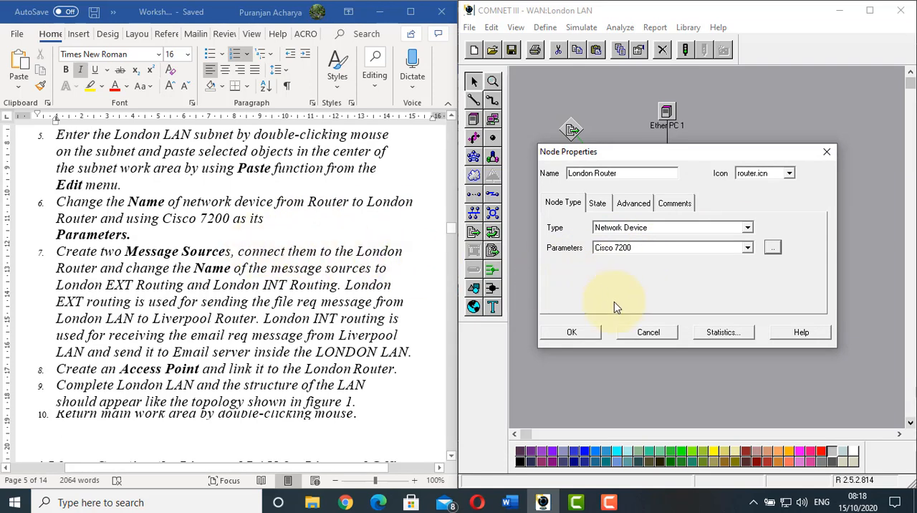
click(573, 333)
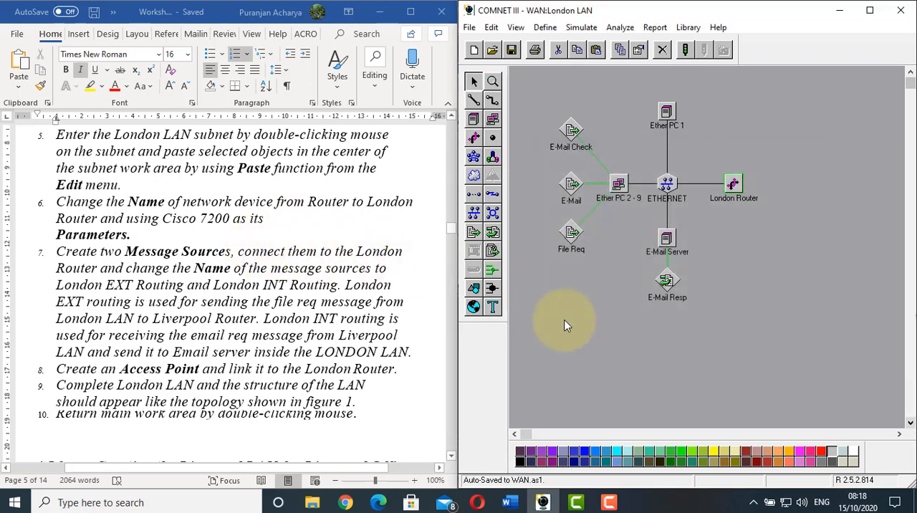
Create two message sources near the London Router, one above it and one below it
click(99, 259)
scroll(86, 250, down, 2)
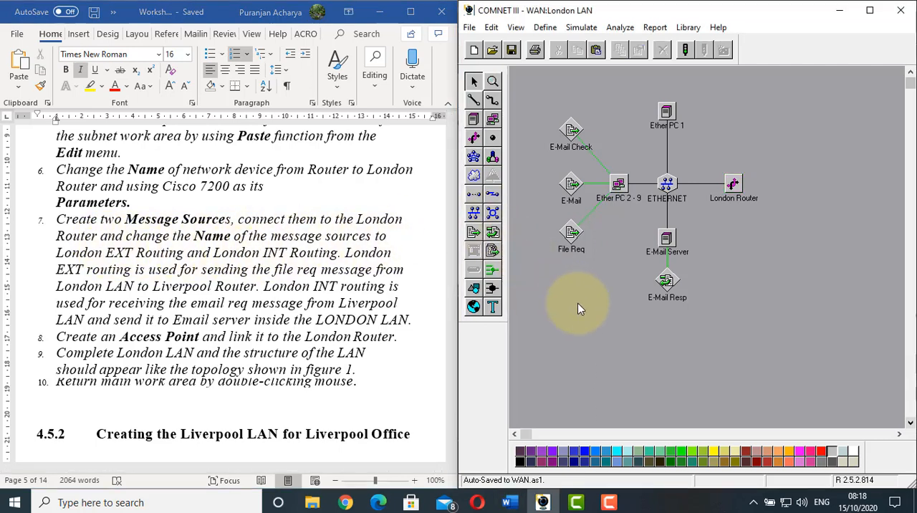
click(473, 232)
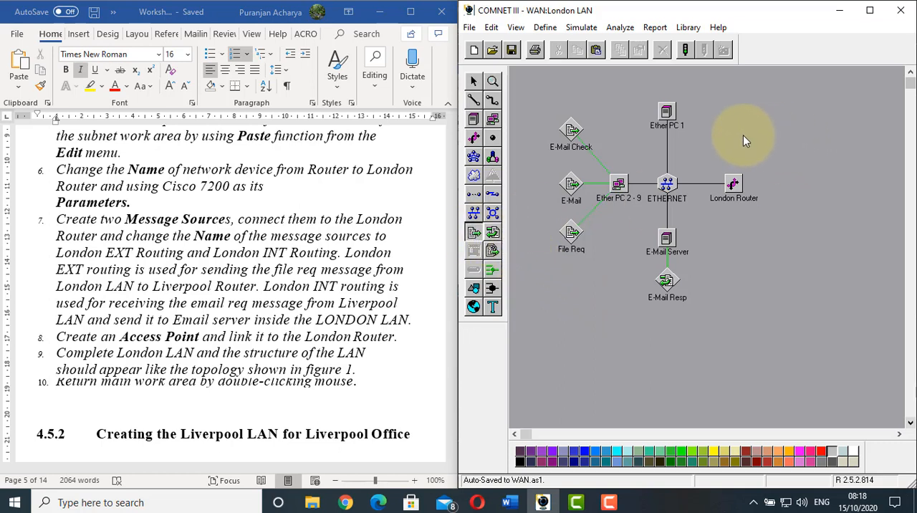
click(759, 137)
click(473, 232)
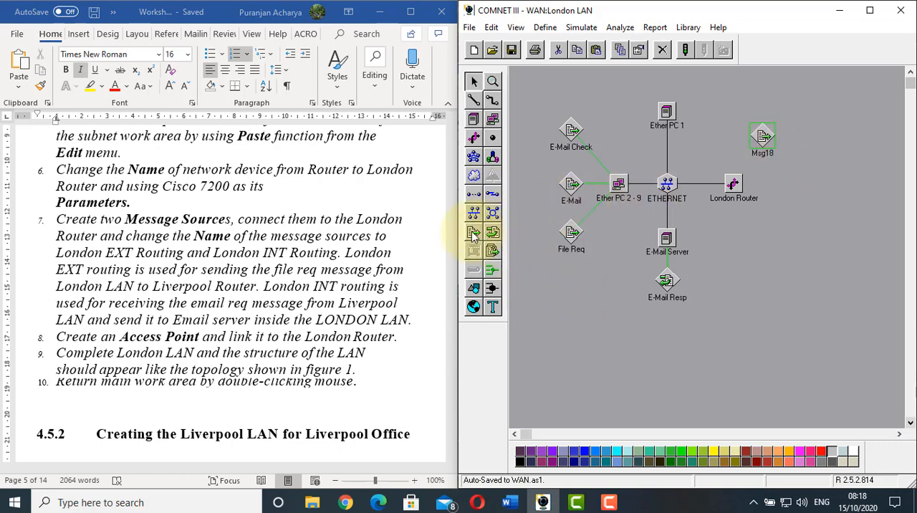
click(774, 251)
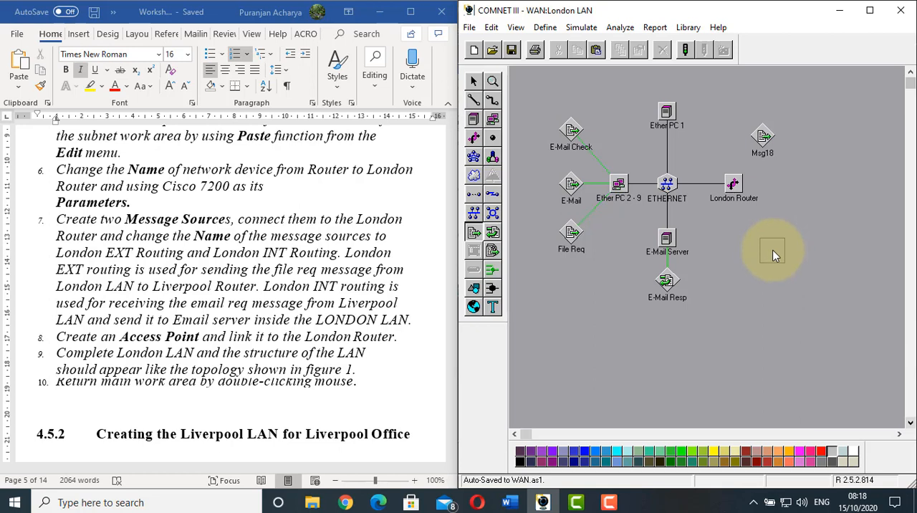
Link the London Router to the message source above it
click(473, 101)
click(732, 184)
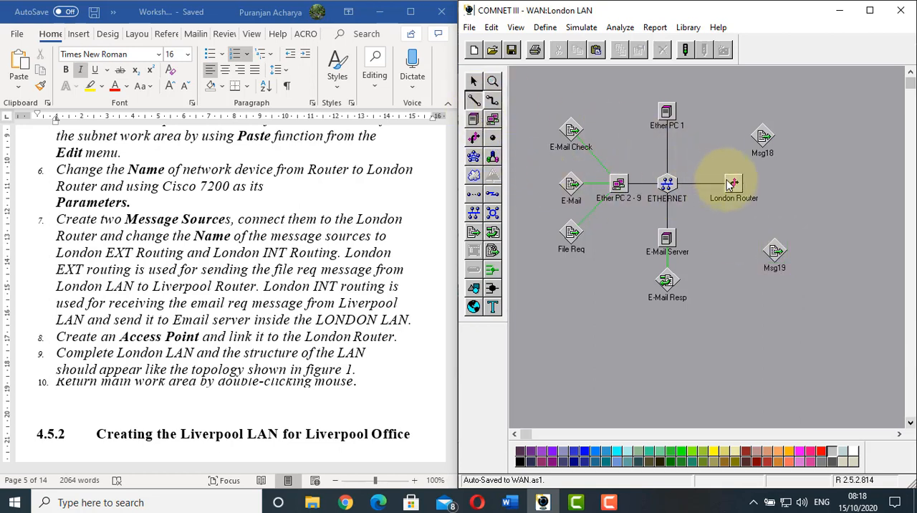
click(760, 143)
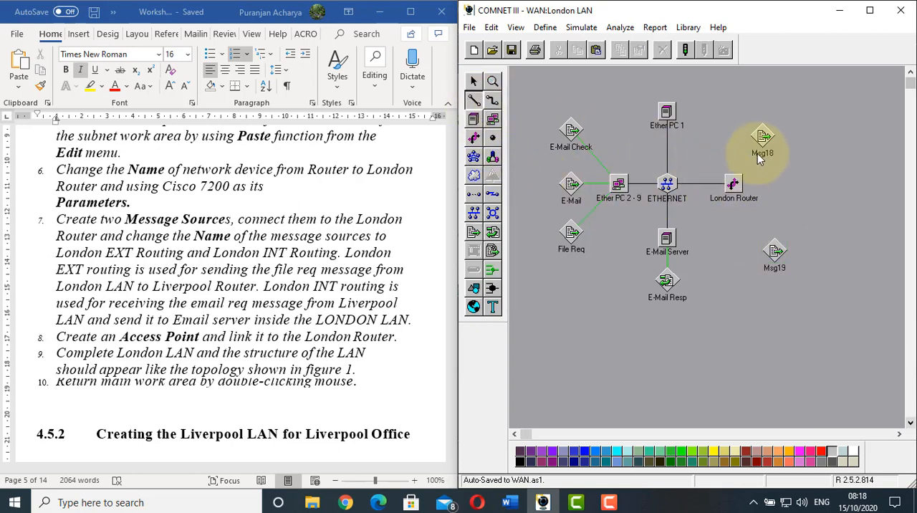
Link the London Router to the message source below it with a diagonal arc
click(473, 100)
click(733, 185)
click(776, 256)
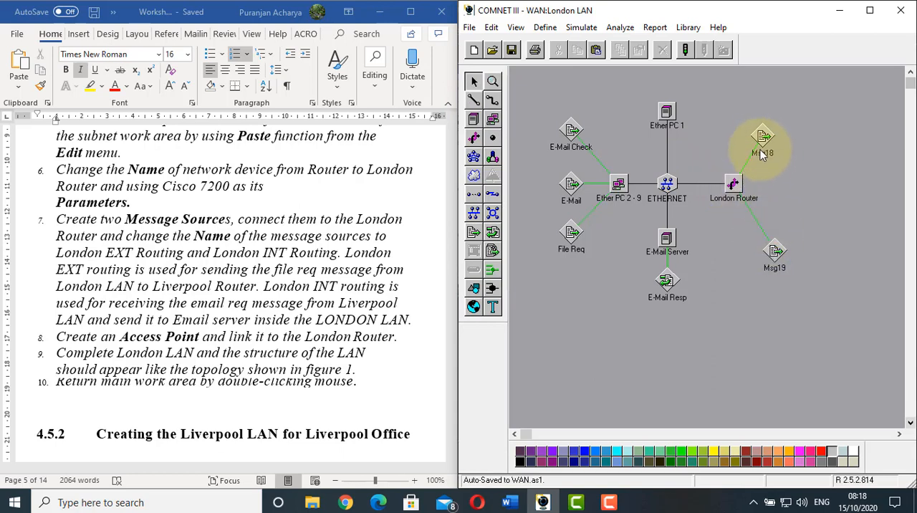
Rename the message source above the London Router as London EXT Routing
double_click(762, 138)
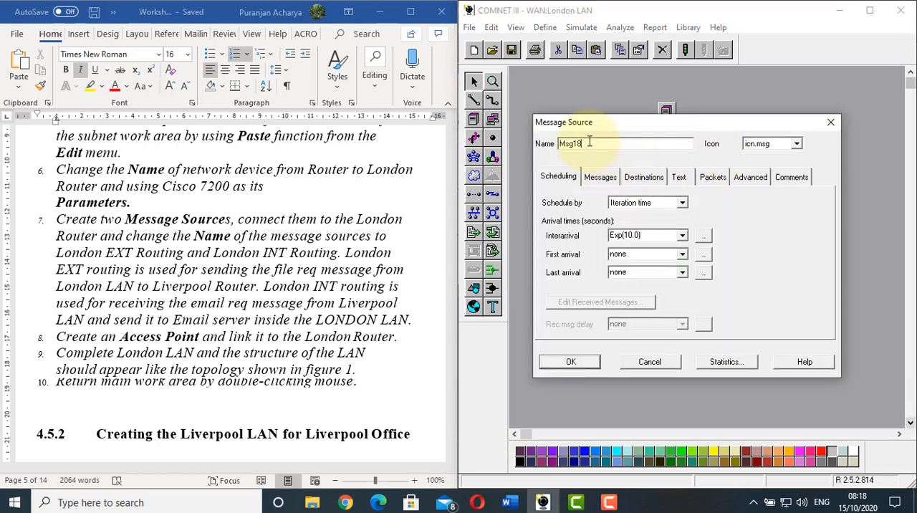
double_click(589, 142)
text(London EXT Routing)
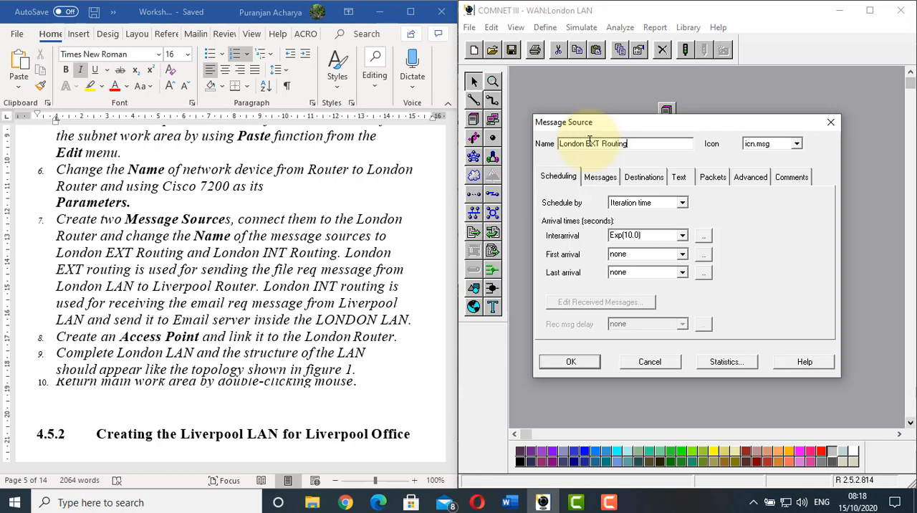
click(571, 361)
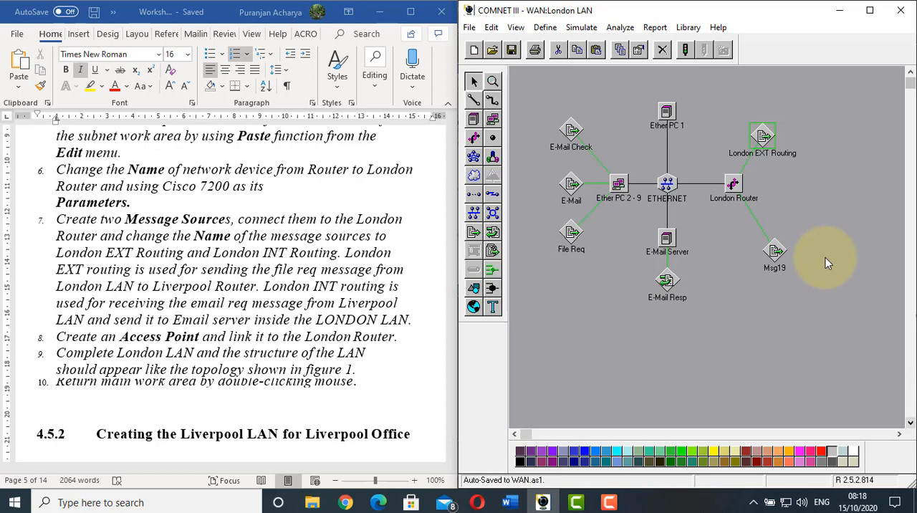
Rename the message source below the London Router as London INT Routing
double_click(778, 253)
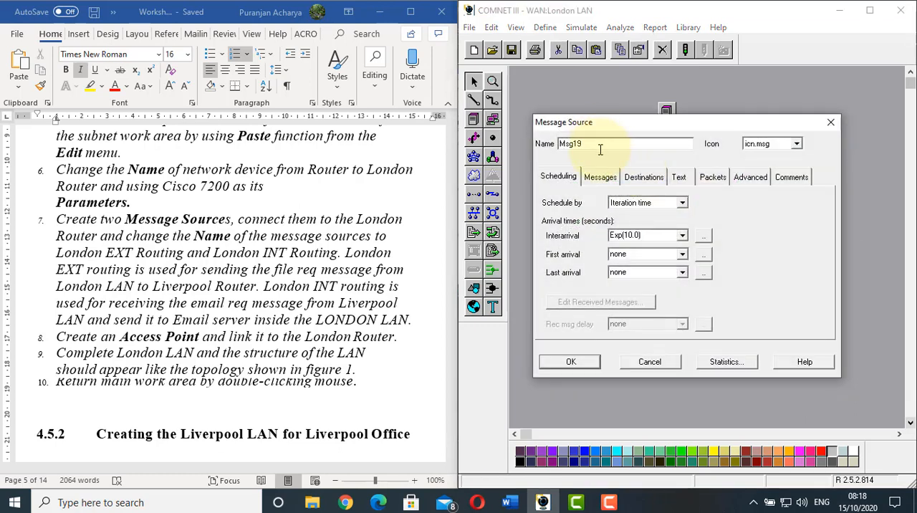
double_click(598, 144)
text(London INT)
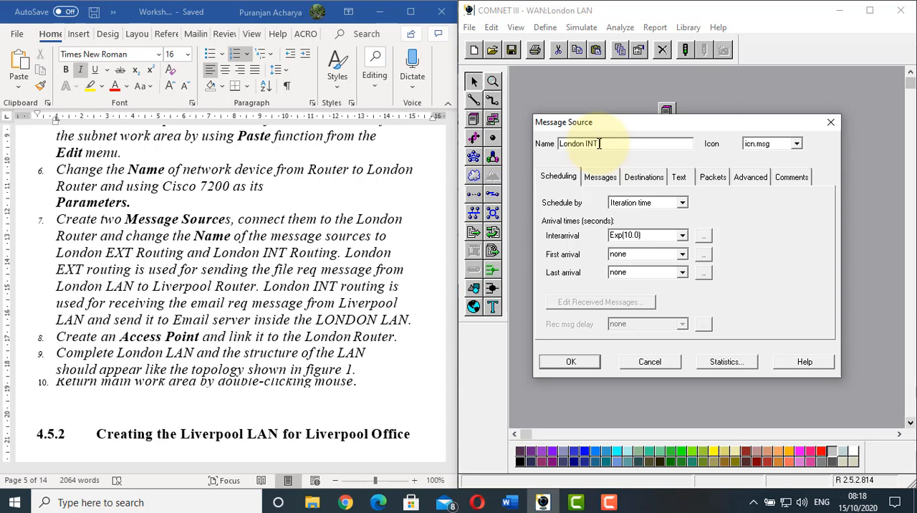
text( Routing)
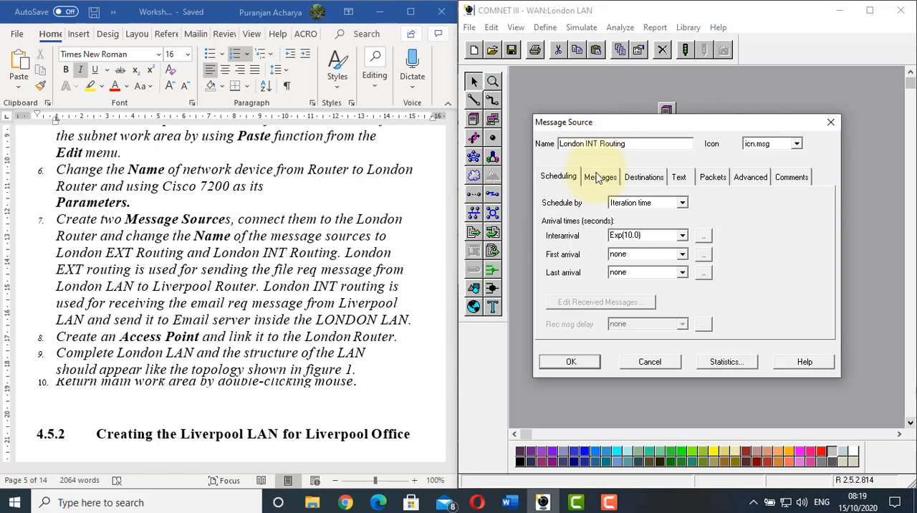
click(552, 364)
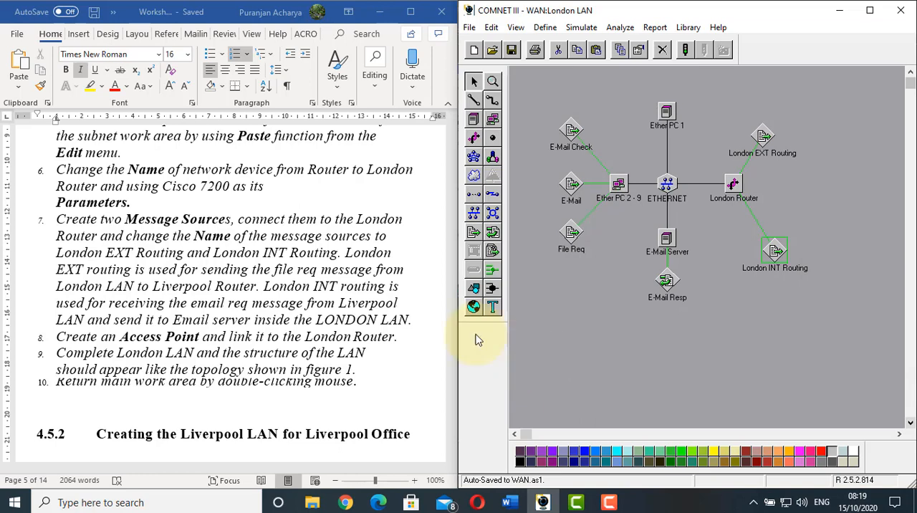
Read the worksheet's explanation of the EXT and INT routing sources against the London LAN model, and its access point instruction
click(341, 252)
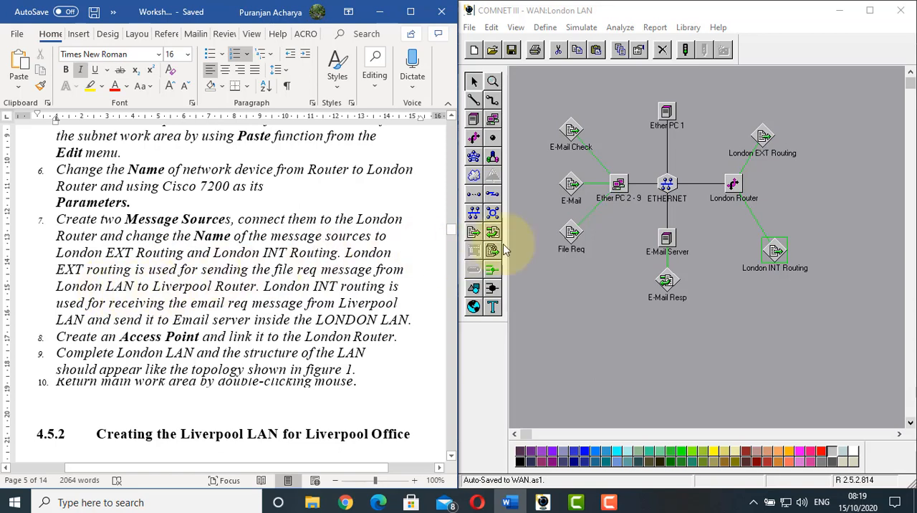
click(545, 245)
click(668, 240)
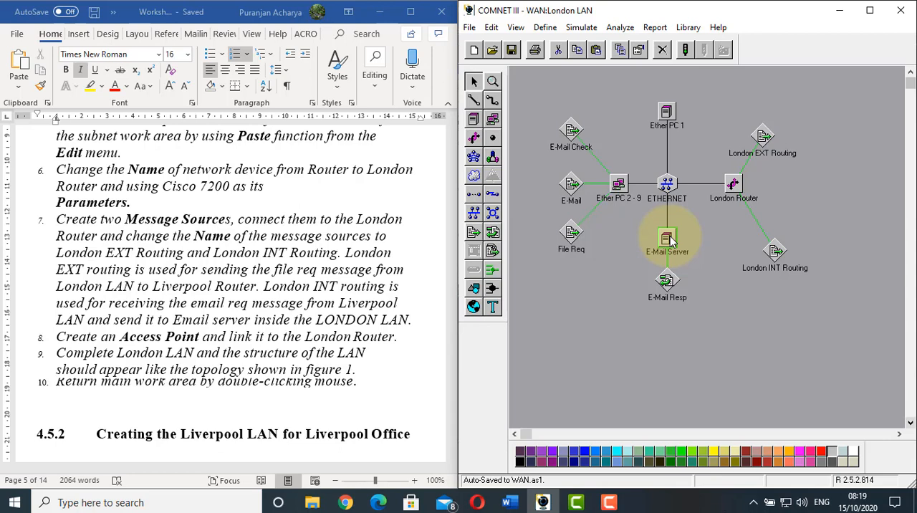
click(262, 285)
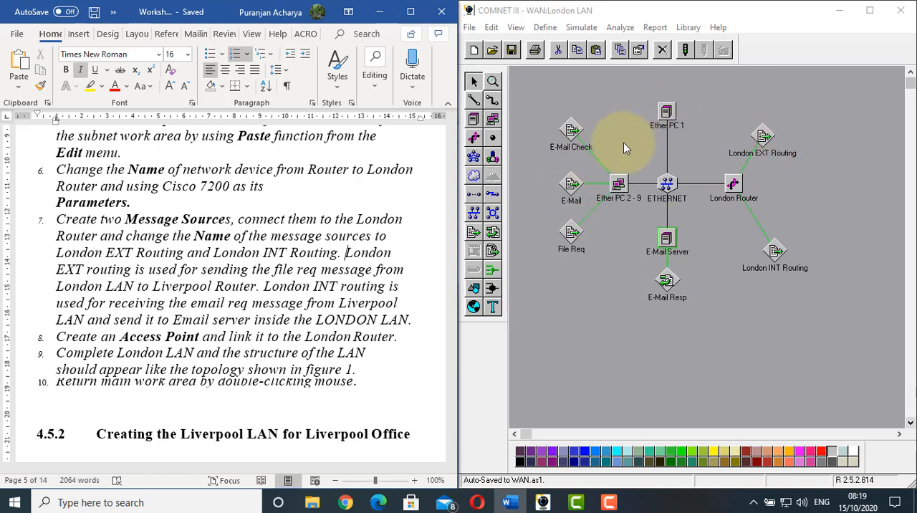
click(591, 264)
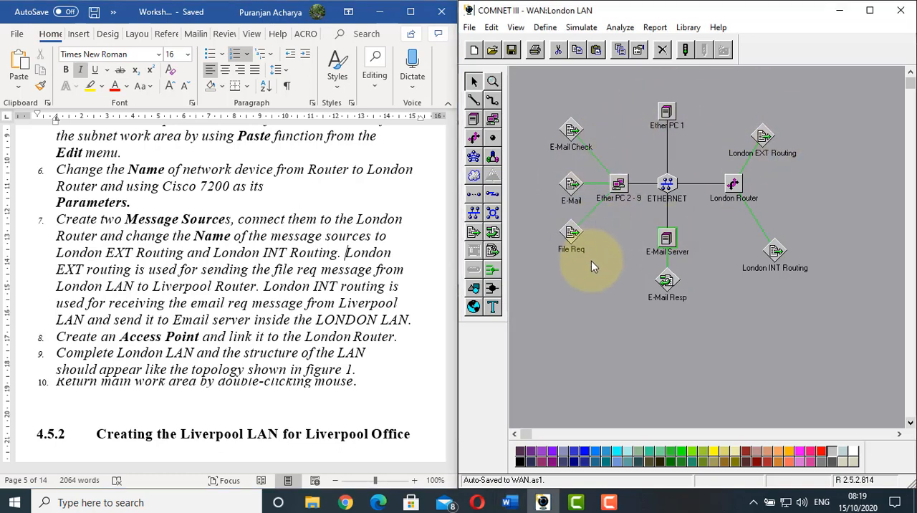
click(109, 335)
scroll(109, 337, down, 1)
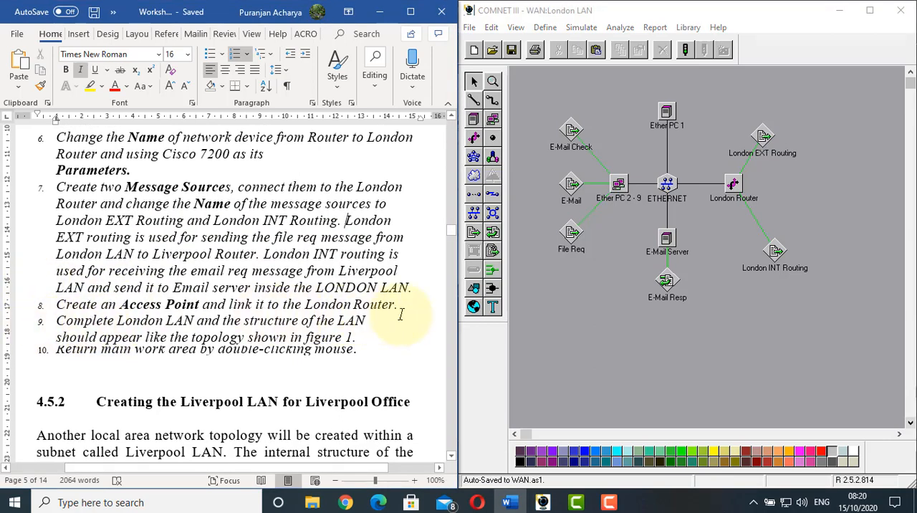
Create an access point at the far right of the London LAN subnet and link the London Router to it
click(608, 351)
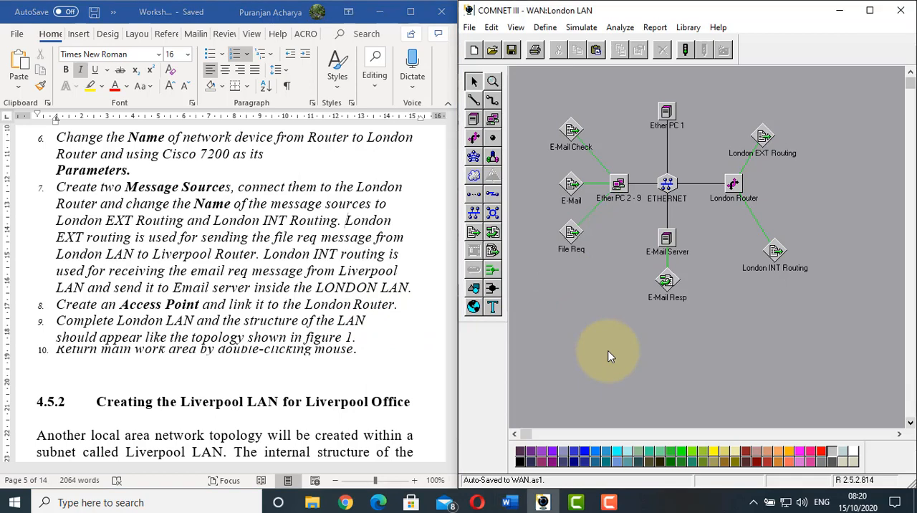
click(493, 145)
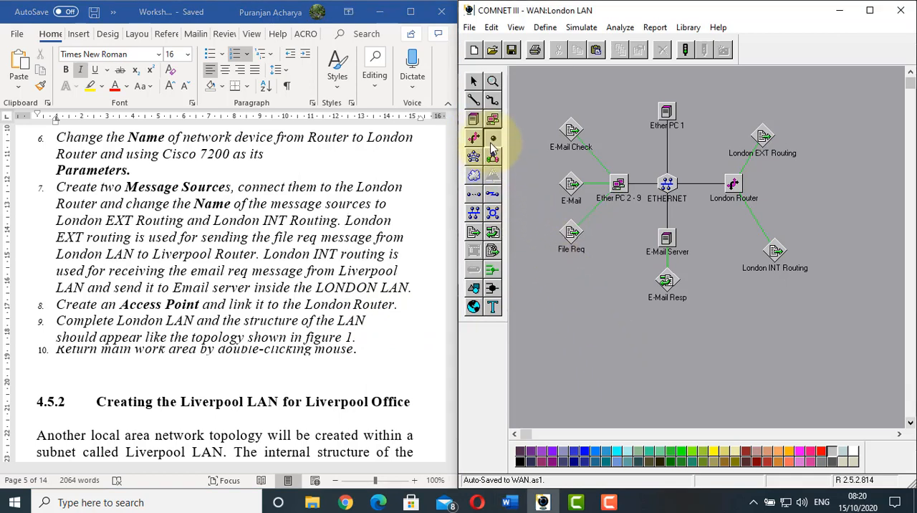
click(863, 192)
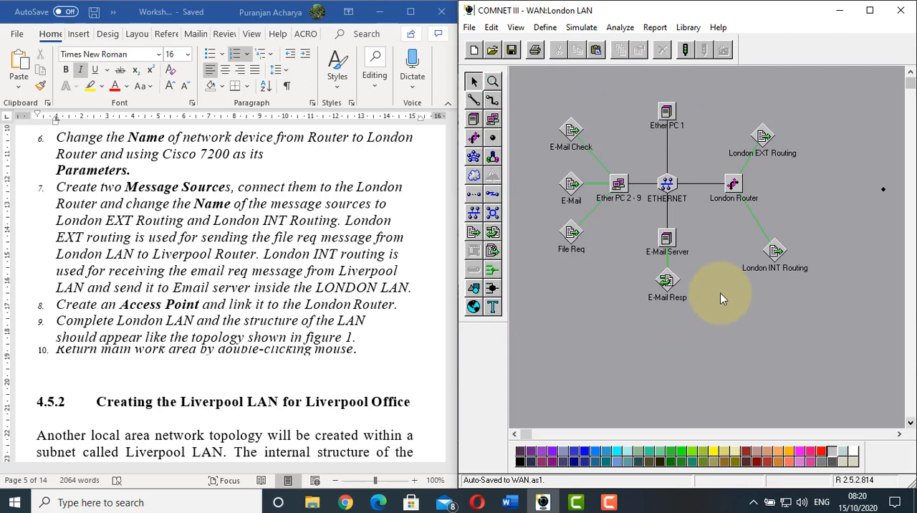
click(473, 101)
drag(737, 186, 883, 190)
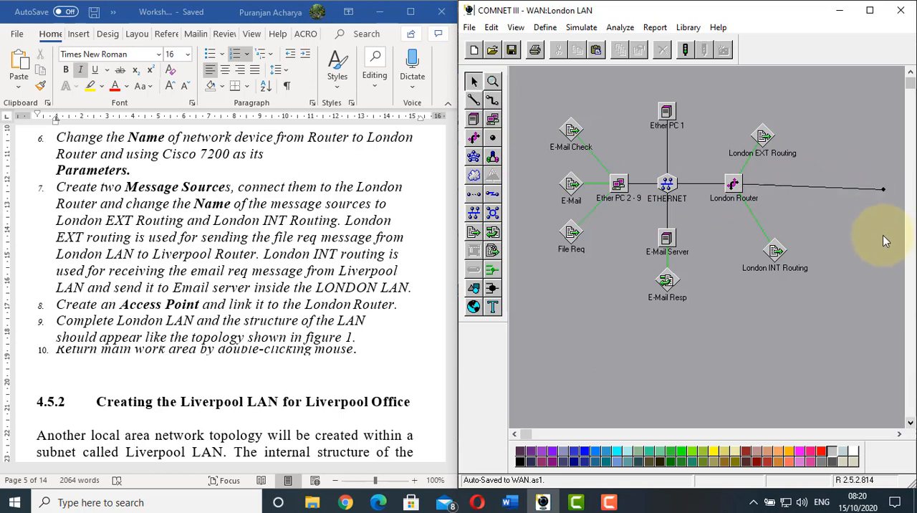
Add the background text "London Office" above the London LAN topology, following Figure 1 in the worksheet
click(212, 285)
scroll(210, 281, down, 1)
scroll(212, 281, down, 1)
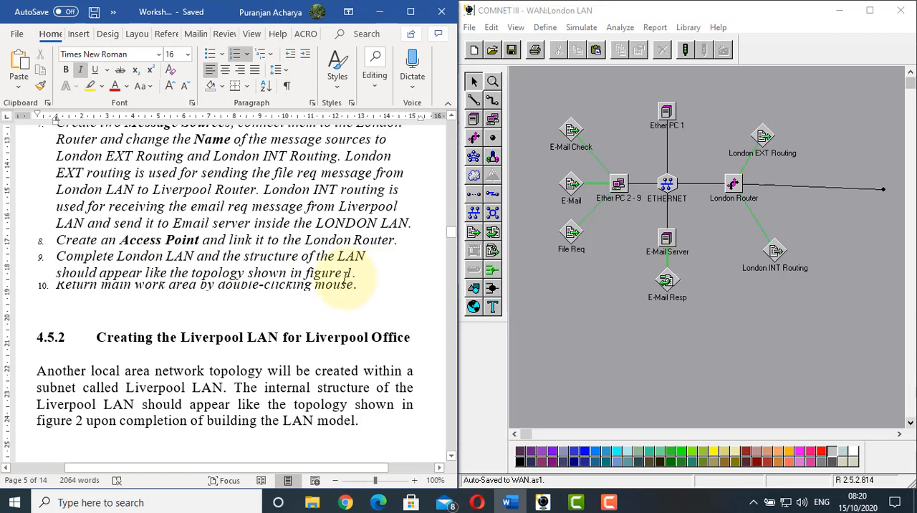
scroll(232, 269, up, 12)
scroll(232, 270, up, 10)
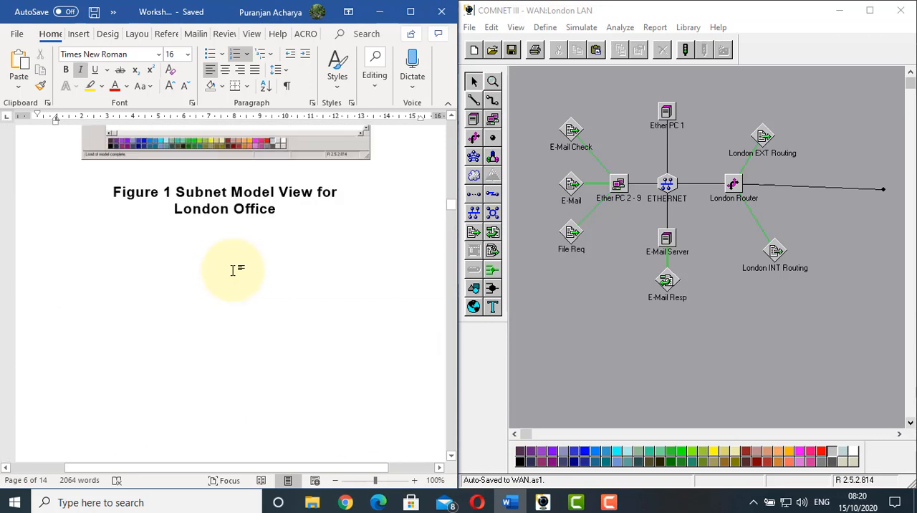
click(232, 269)
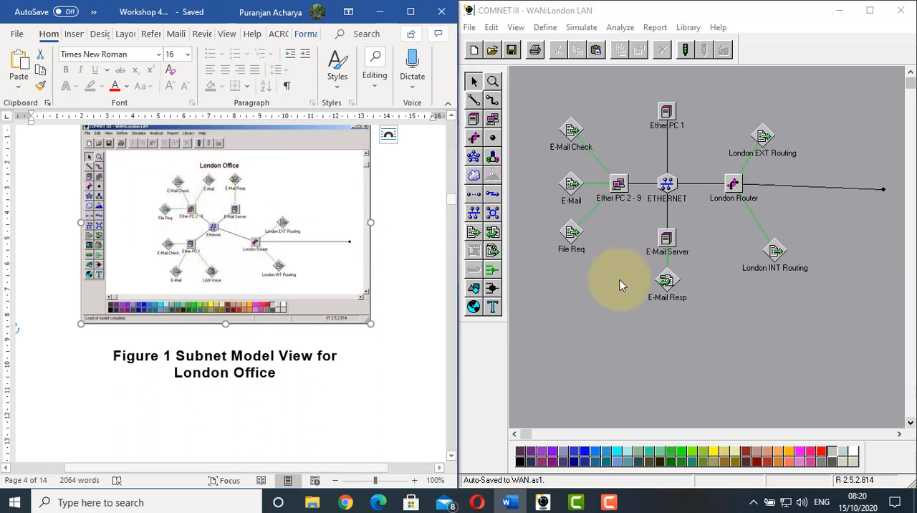
click(509, 265)
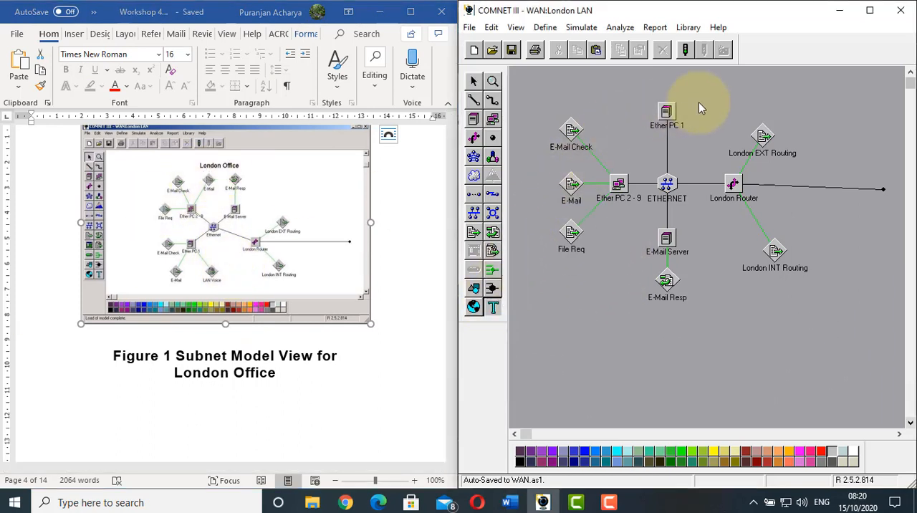
click(759, 84)
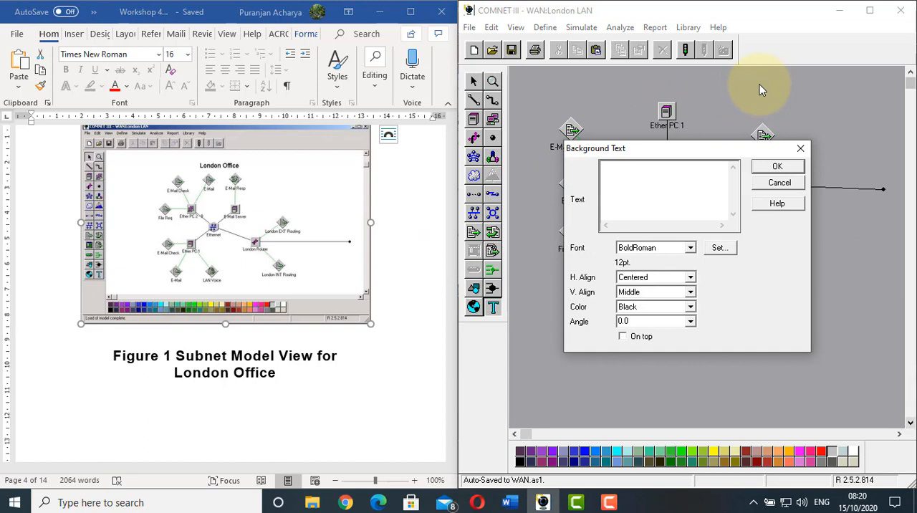
text(London Office)
click(795, 170)
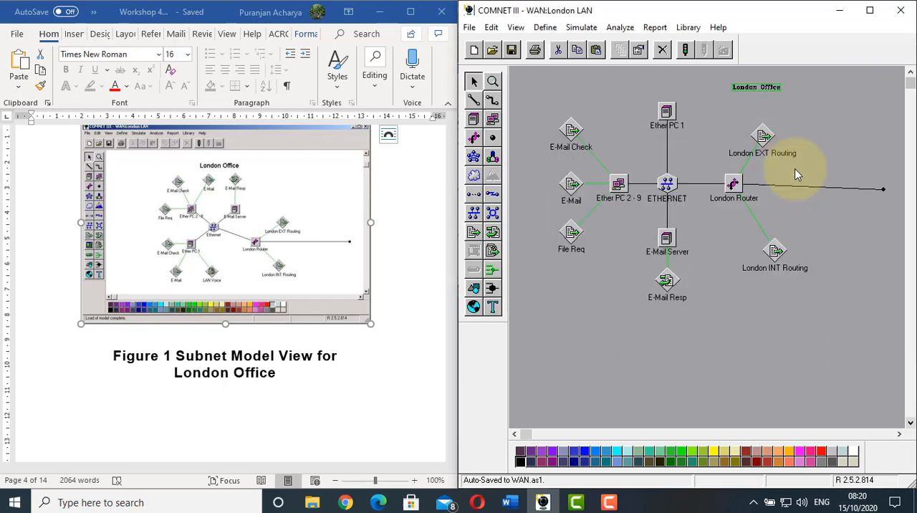
click(784, 301)
Check the worksheet's closing London LAN instructions and return from the subnet to the main WAN work area
click(190, 384)
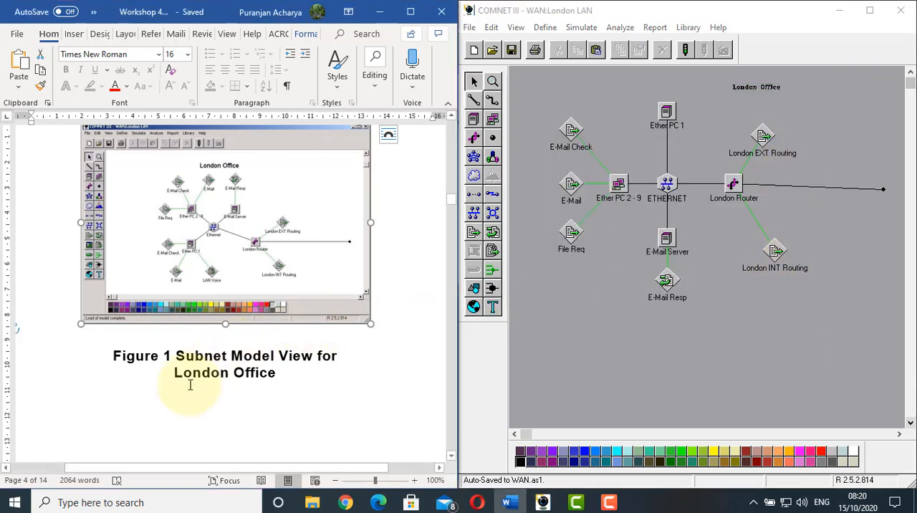
scroll(189, 385, down, 10)
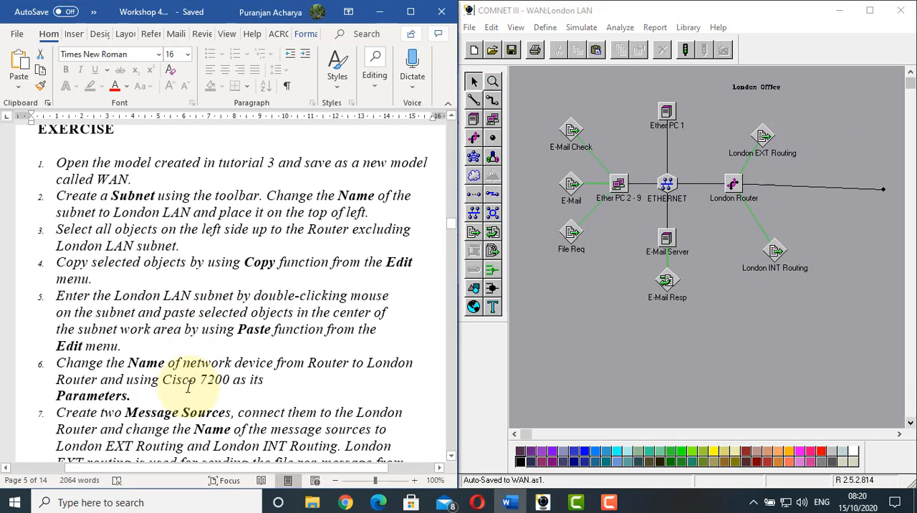
scroll(188, 387, down, 6)
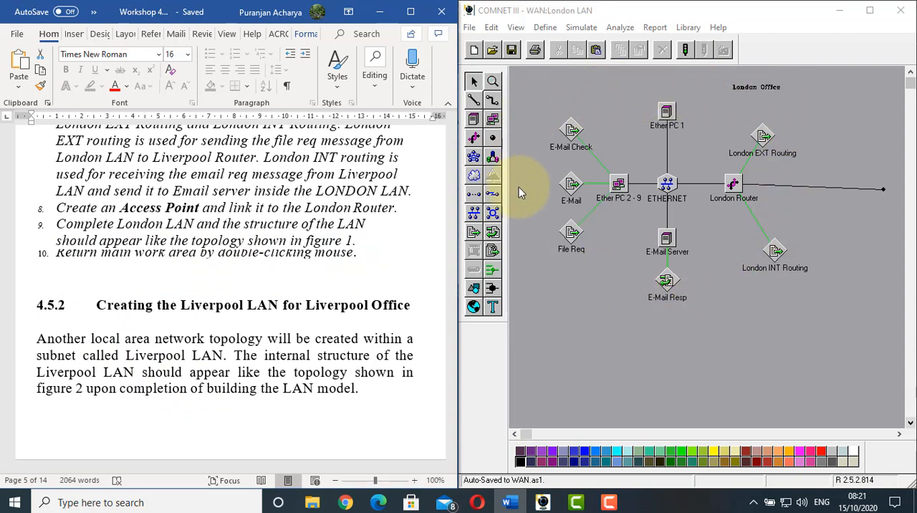
double_click(598, 103)
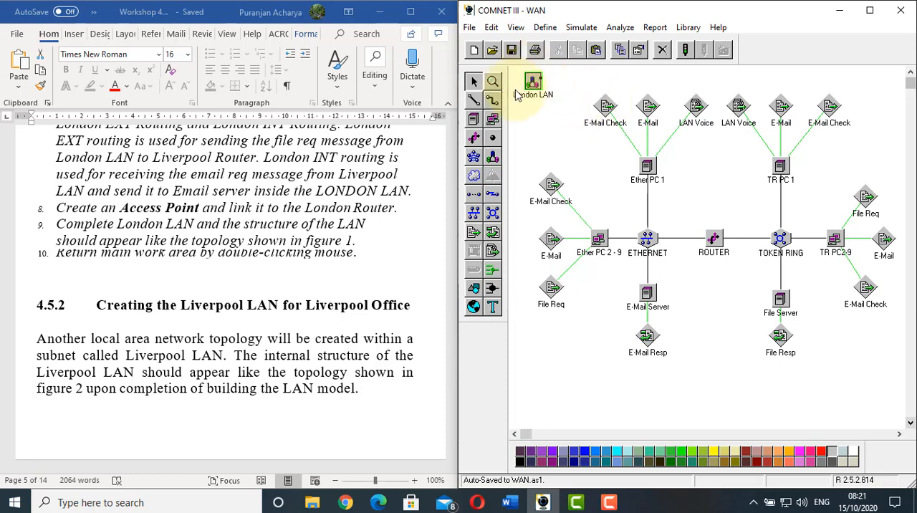
Read the worksheet's section on creating the Liverpool LAN, examining the Figure 2 topology and the exercise that follows it
click(363, 236)
scroll(363, 236, down, 3)
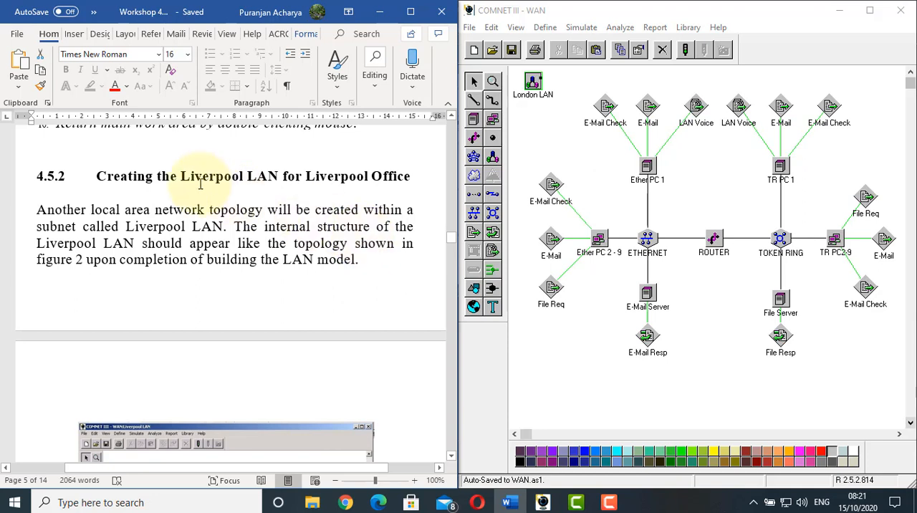
scroll(202, 194, down, 1)
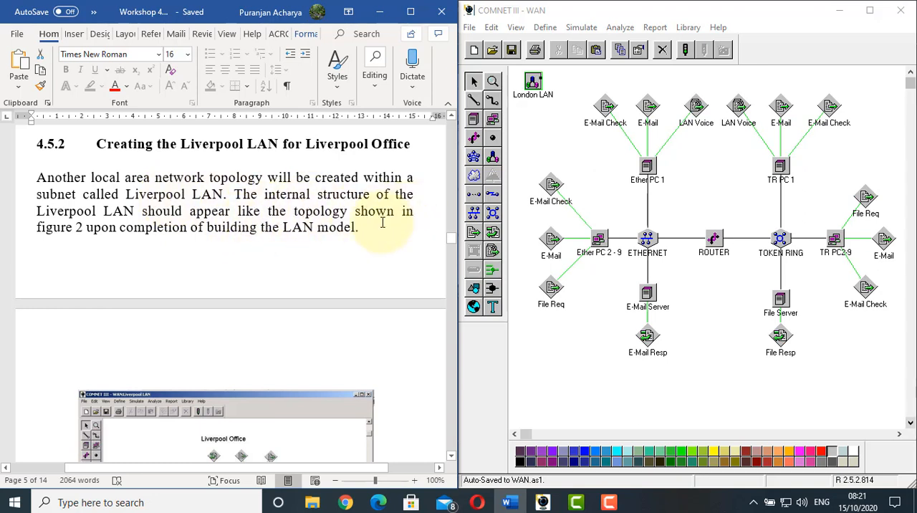
scroll(174, 256, down, 5)
click(193, 349)
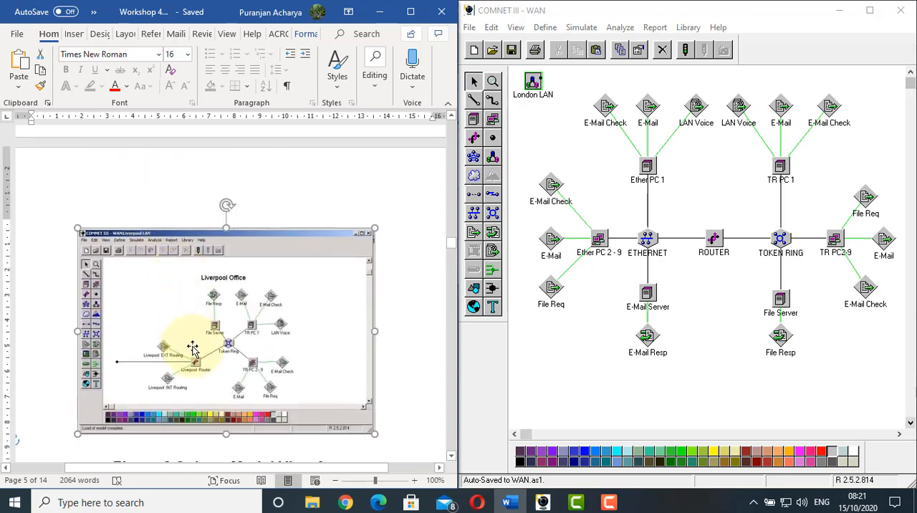
scroll(174, 254, up, 4)
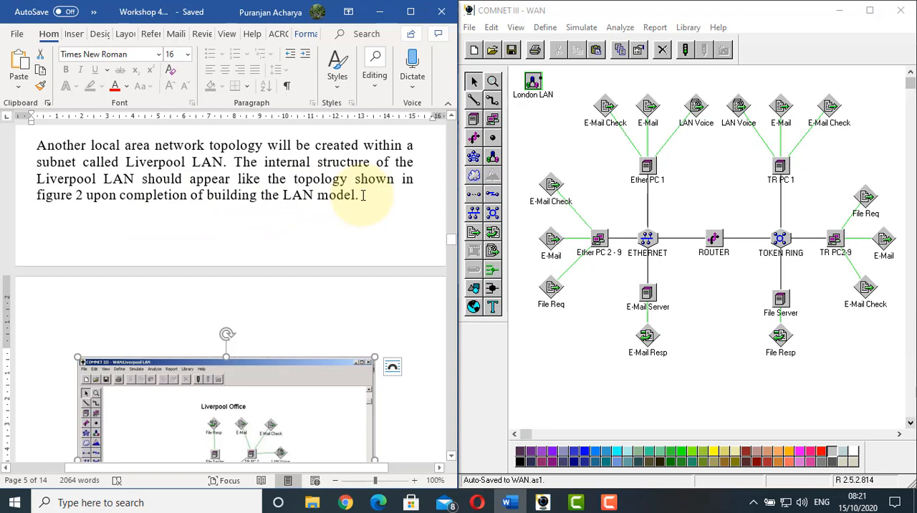
scroll(363, 194, down, 10)
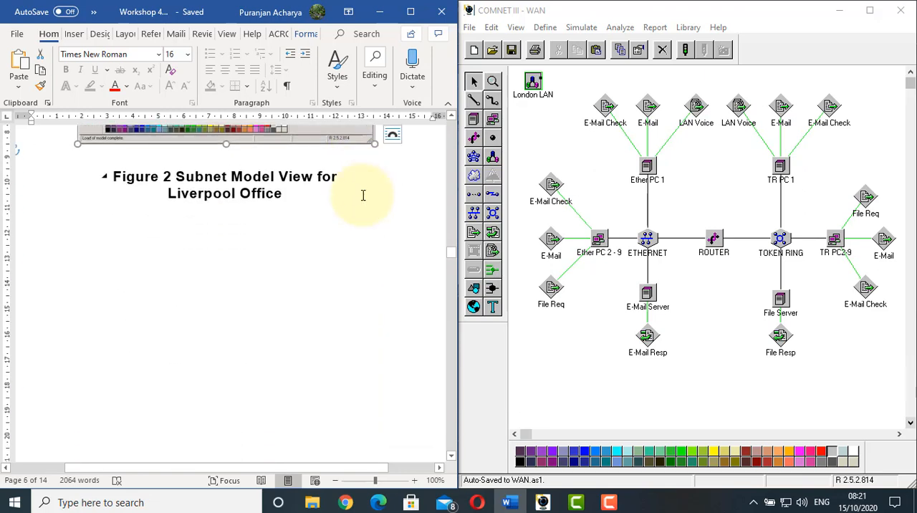
scroll(363, 195, up, 5)
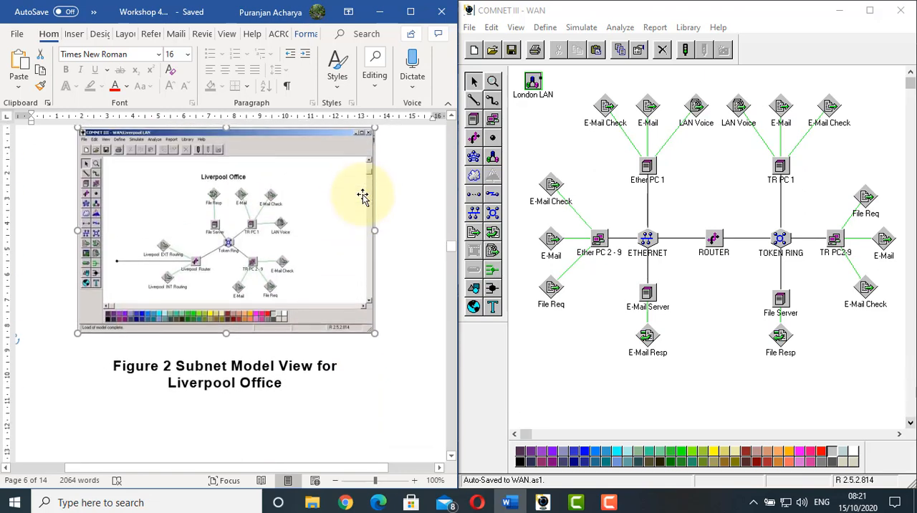
scroll(253, 229, down, 1)
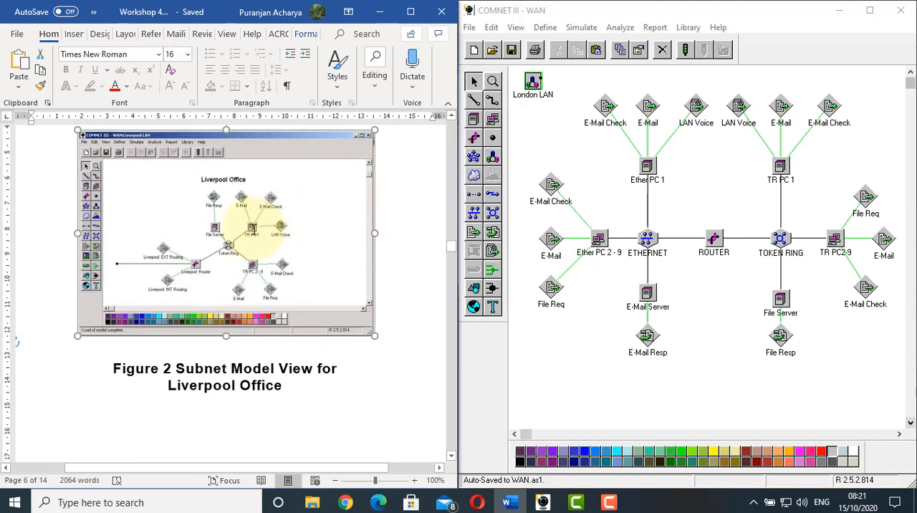
scroll(253, 229, down, 8)
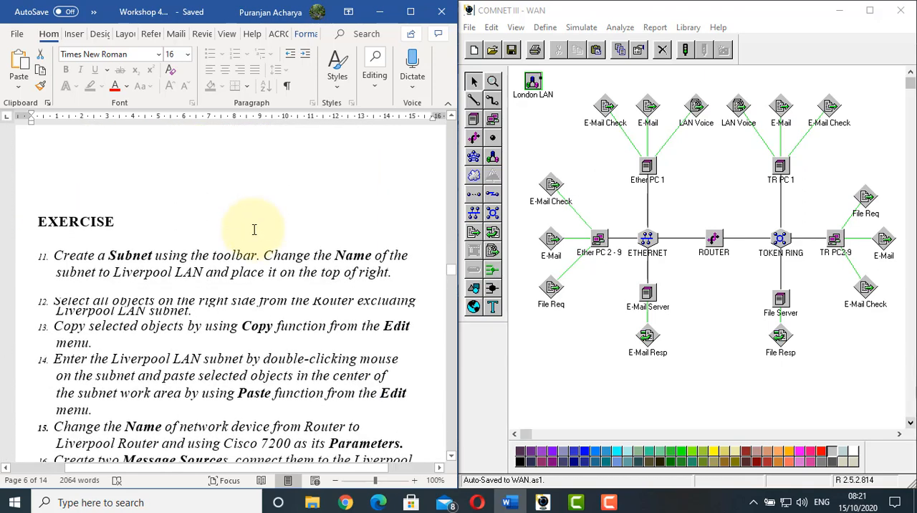
Create a subnet at the upper right of the WAN work area and name it Liverpool LAN
click(127, 208)
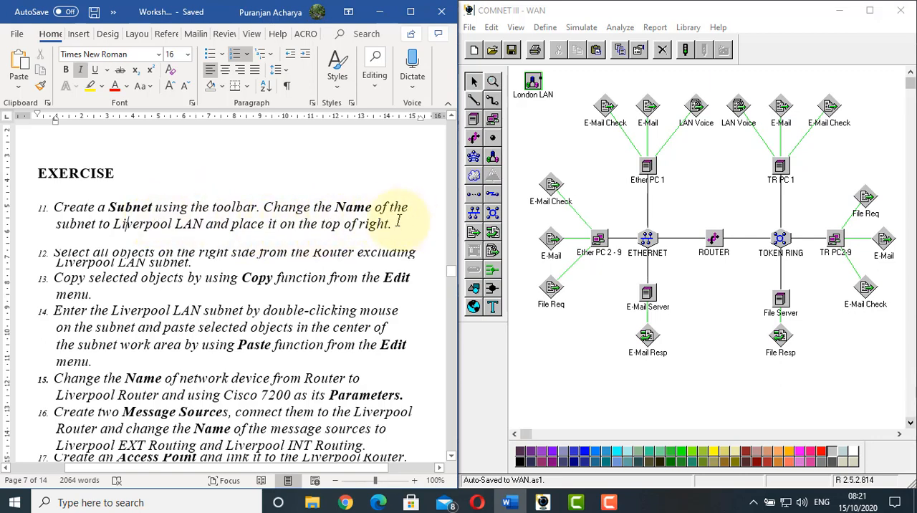
click(492, 158)
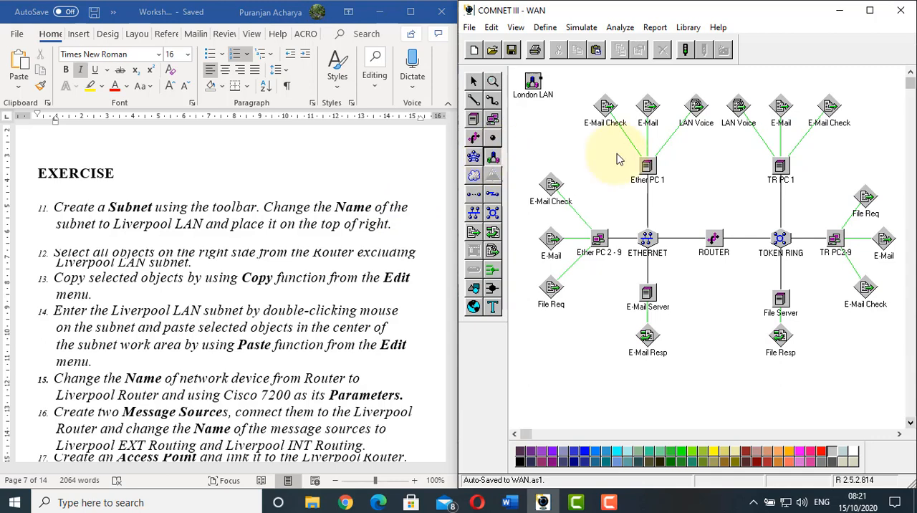
click(877, 90)
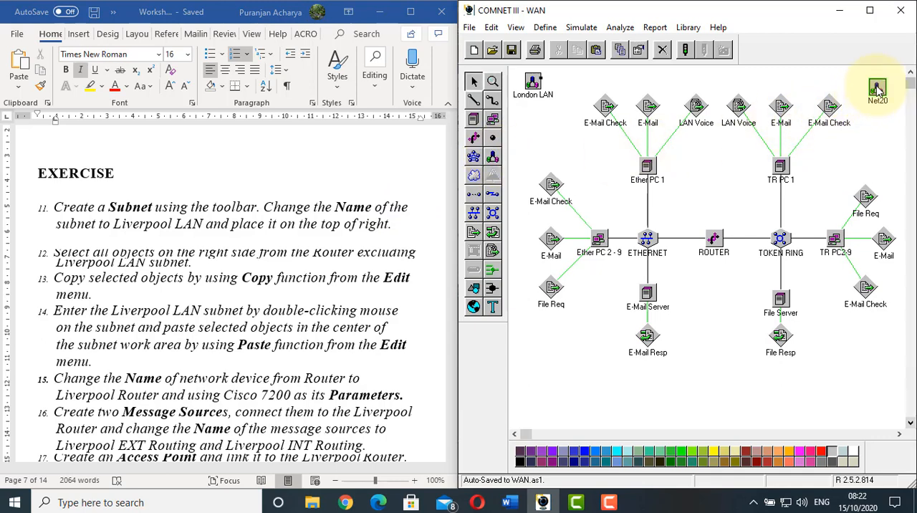
right_click(876, 90)
click(876, 93)
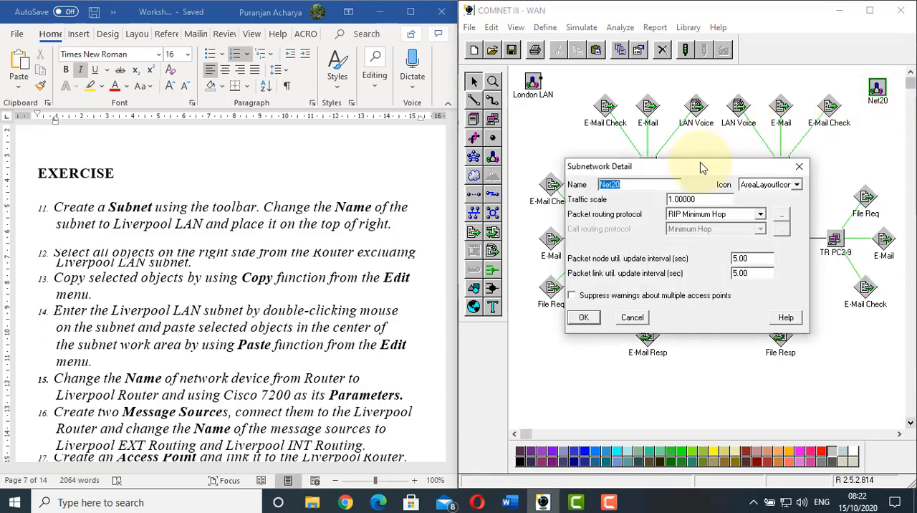
text(Liverpool LAN)
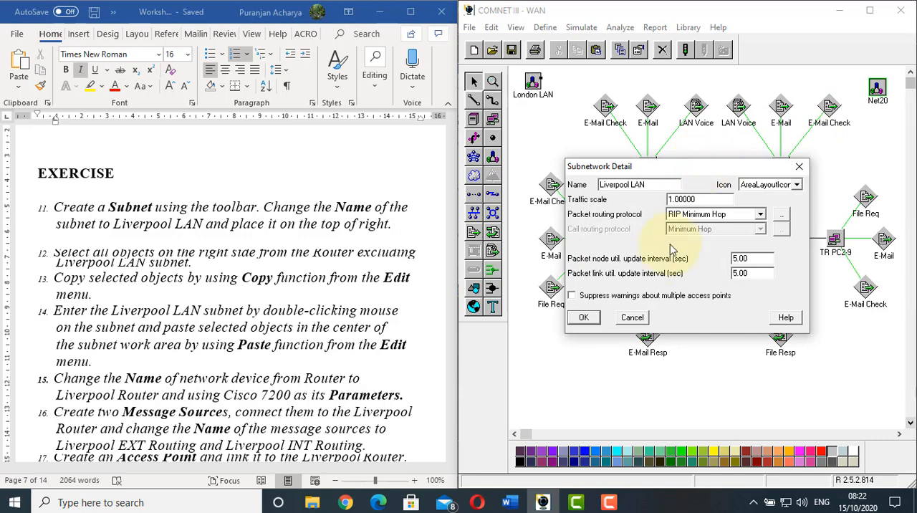
click(584, 317)
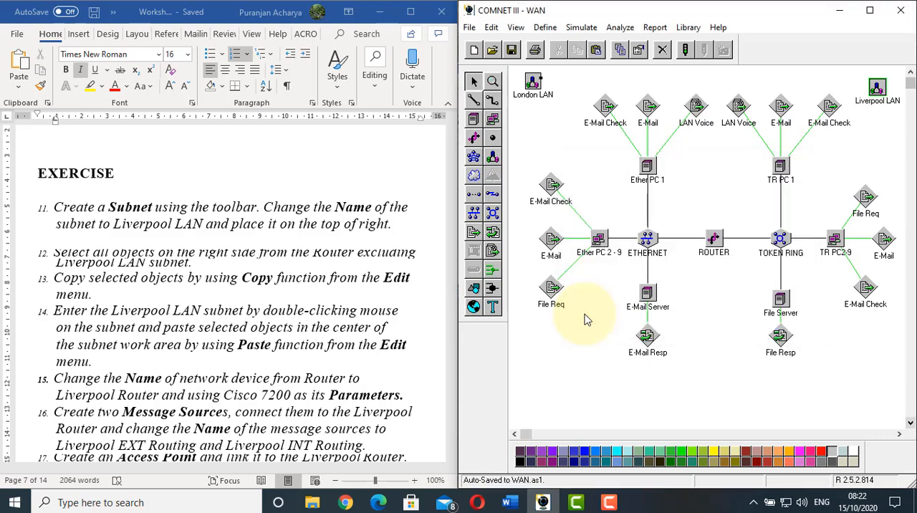
Copy the Router and all objects on its right side, excluding the Liverpool LAN subnet
click(71, 254)
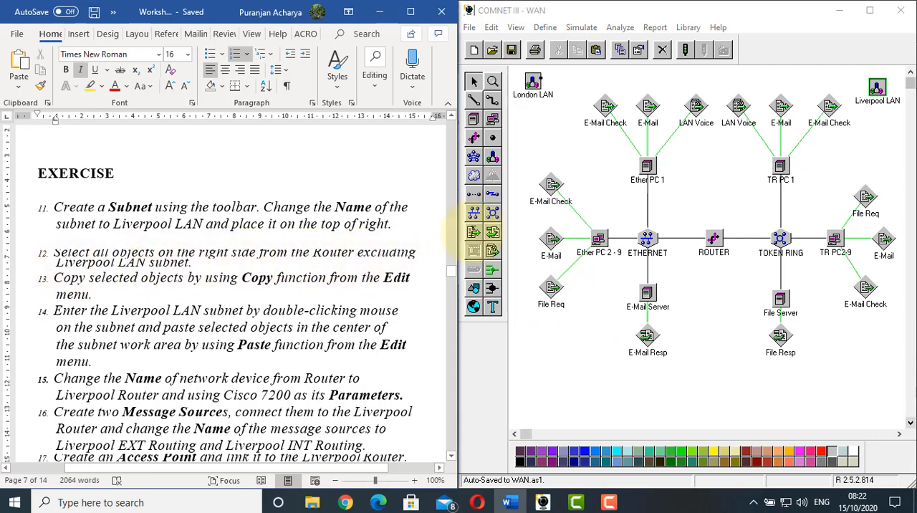
click(726, 132)
drag(736, 156, 860, 308)
drag(893, 353, 905, 387)
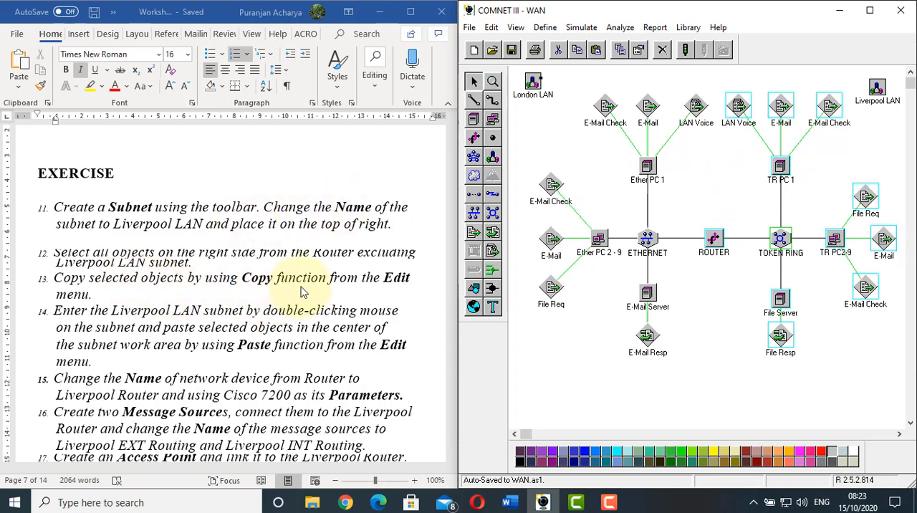
click(491, 27)
click(521, 140)
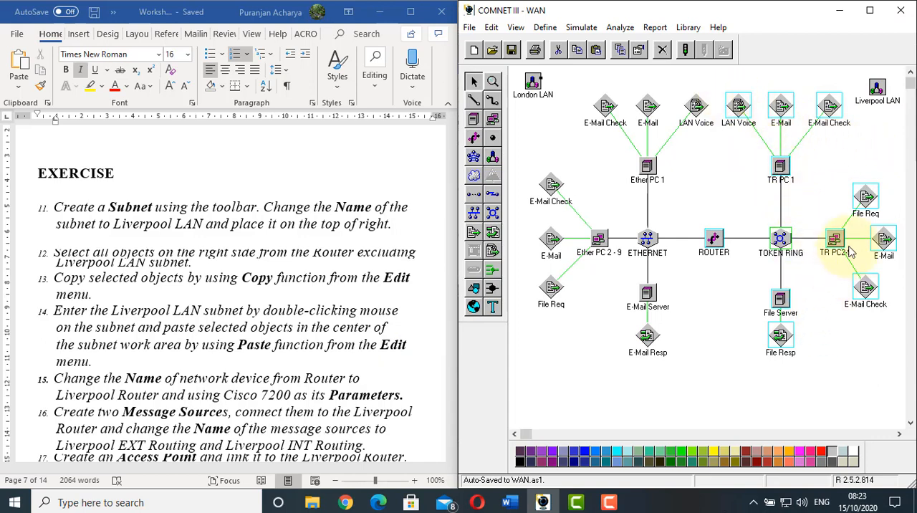
Enter the Liverpool LAN subnet and paste the copied Router and token ring objects into its work area
click(881, 102)
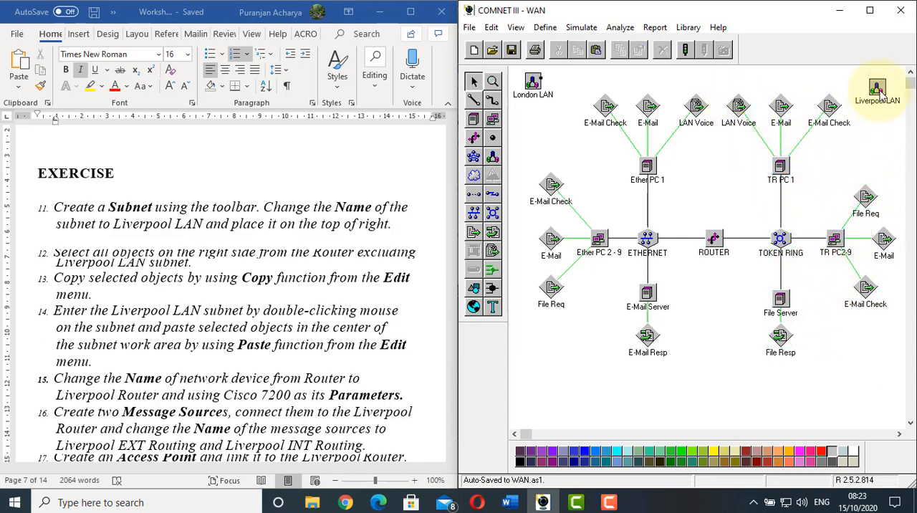
double_click(881, 102)
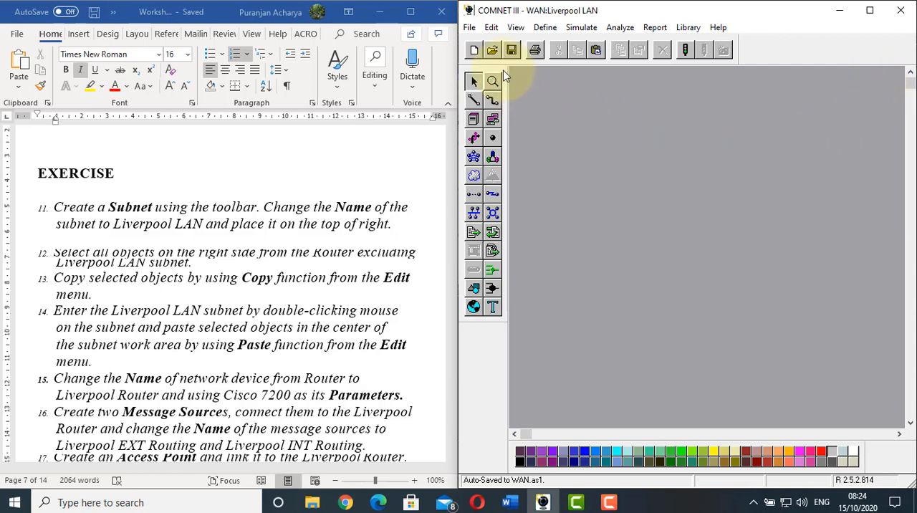
click(491, 27)
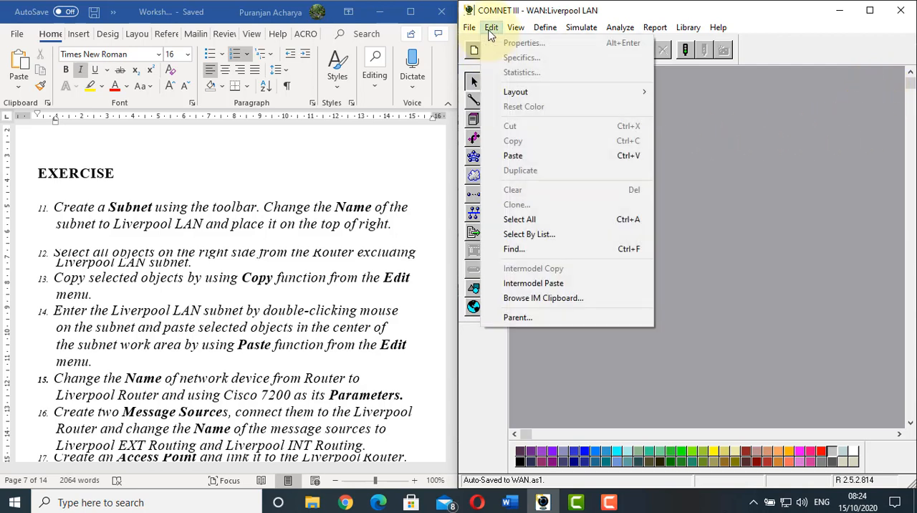
click(524, 158)
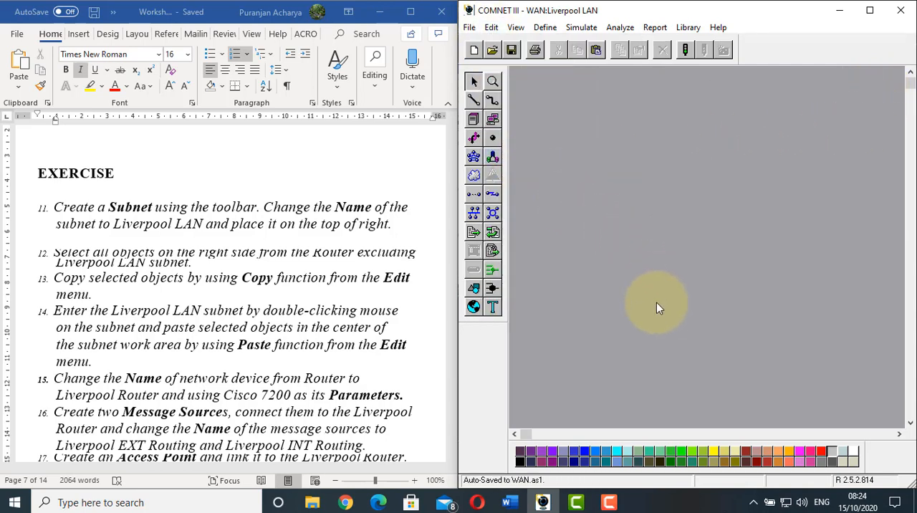
click(679, 340)
click(633, 202)
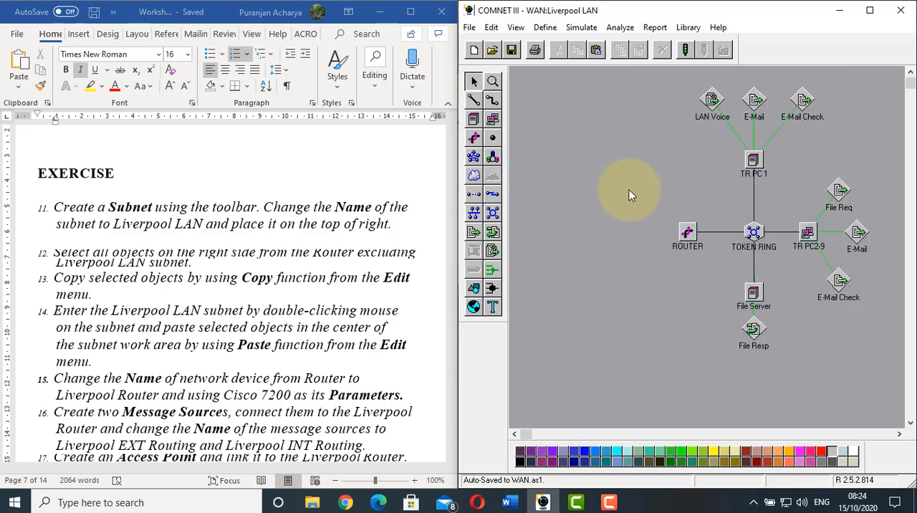
Rename the pasted router as Liverpool Router and set its parameters to Cisco 7200, following worksheet item 15
click(200, 299)
scroll(199, 298, down, 1)
scroll(200, 300, down, 3)
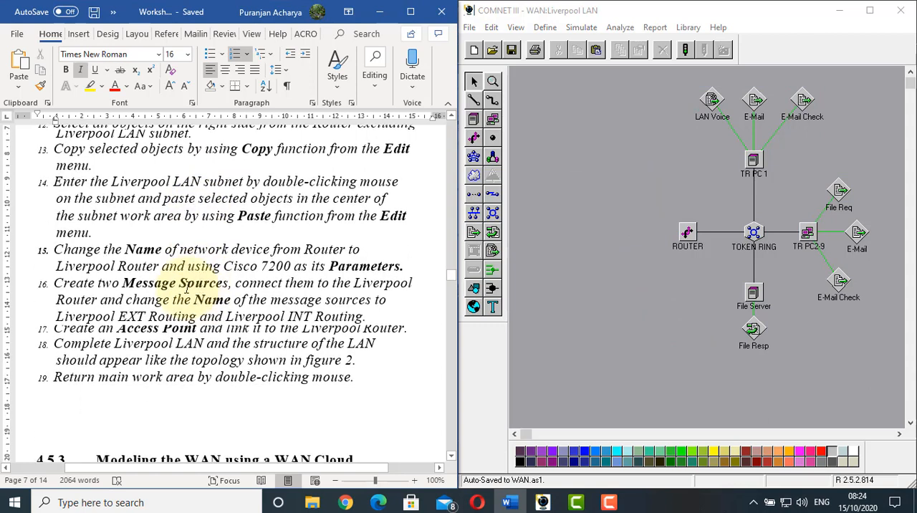
click(54, 248)
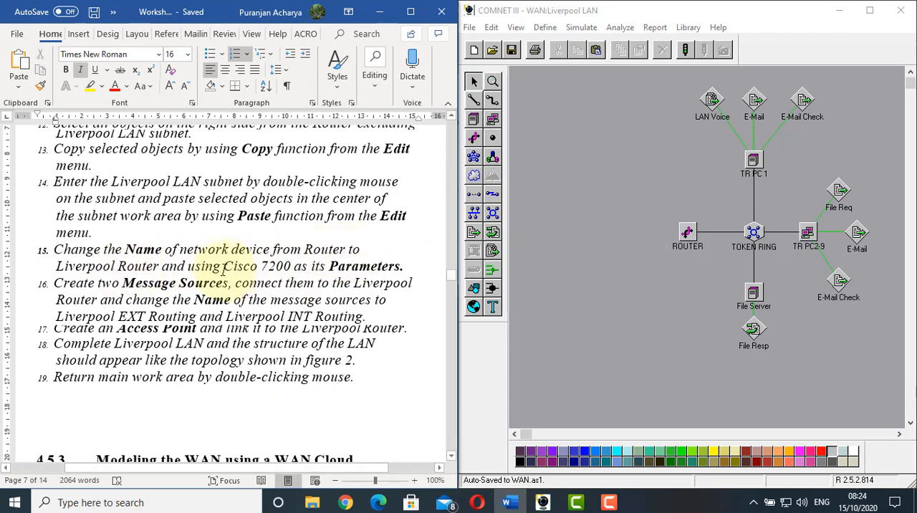
click(687, 235)
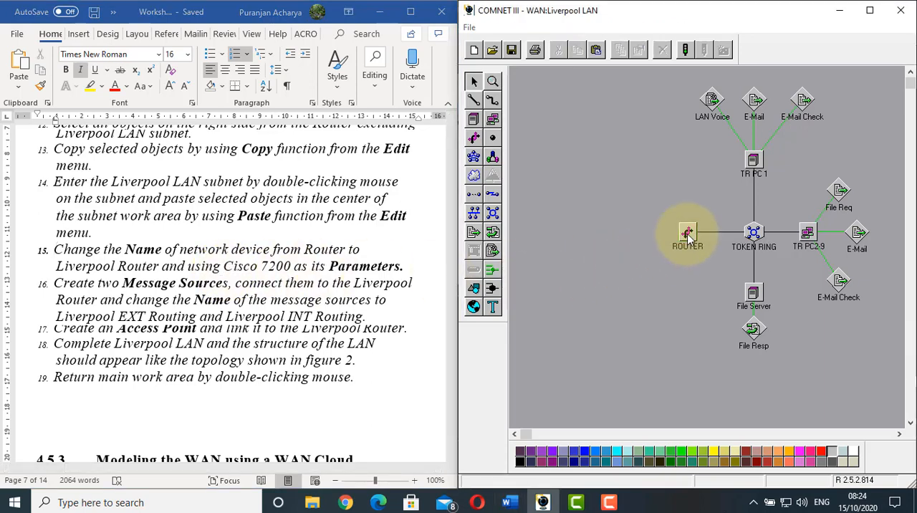
double_click(687, 235)
double_click(602, 176)
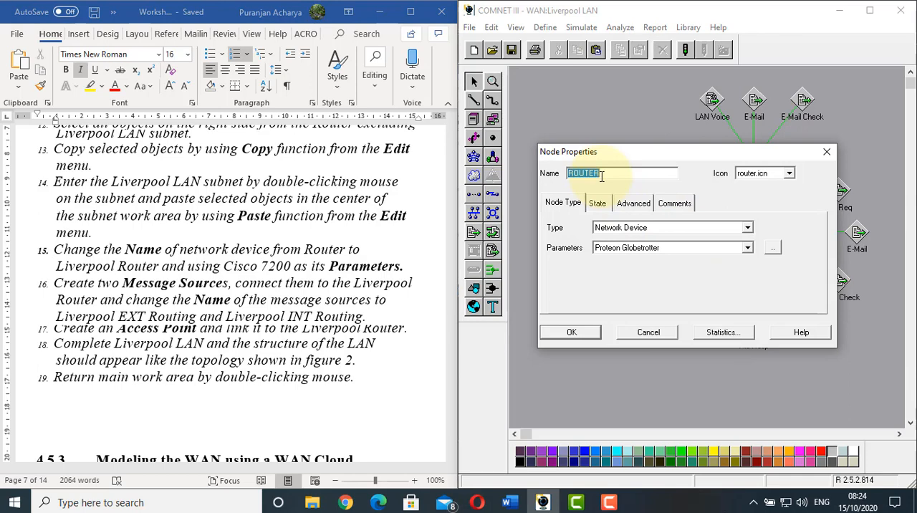
text(Liverpool Router)
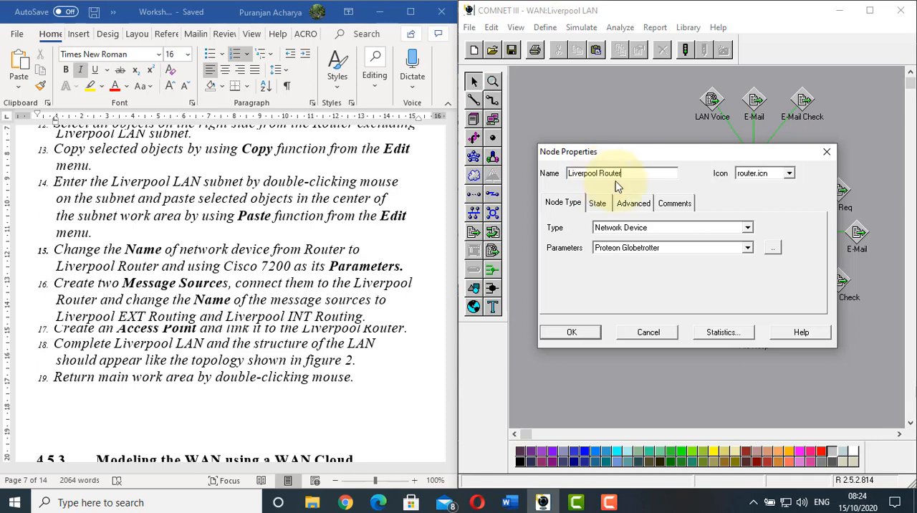
click(747, 249)
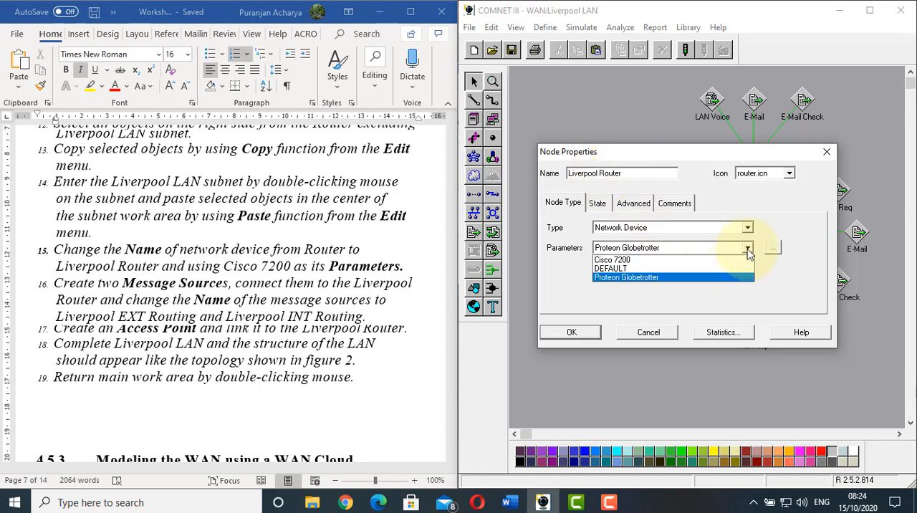
click(702, 262)
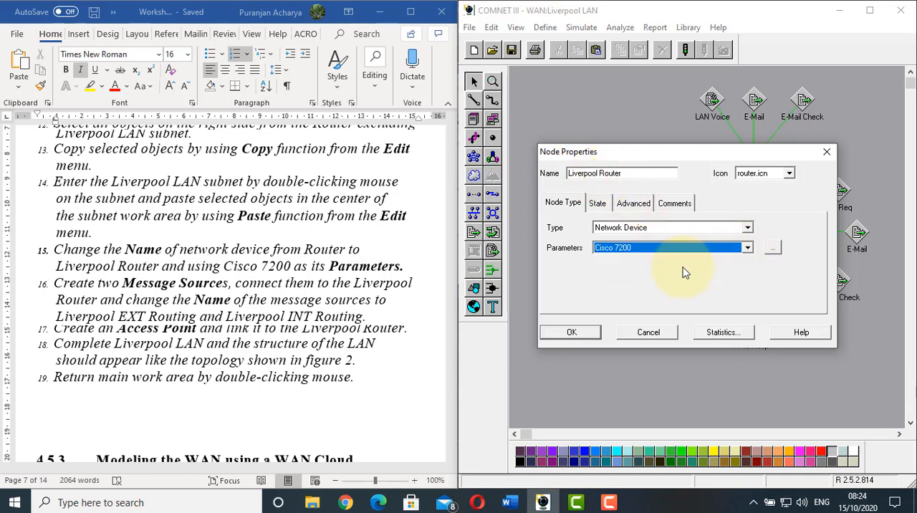
click(567, 332)
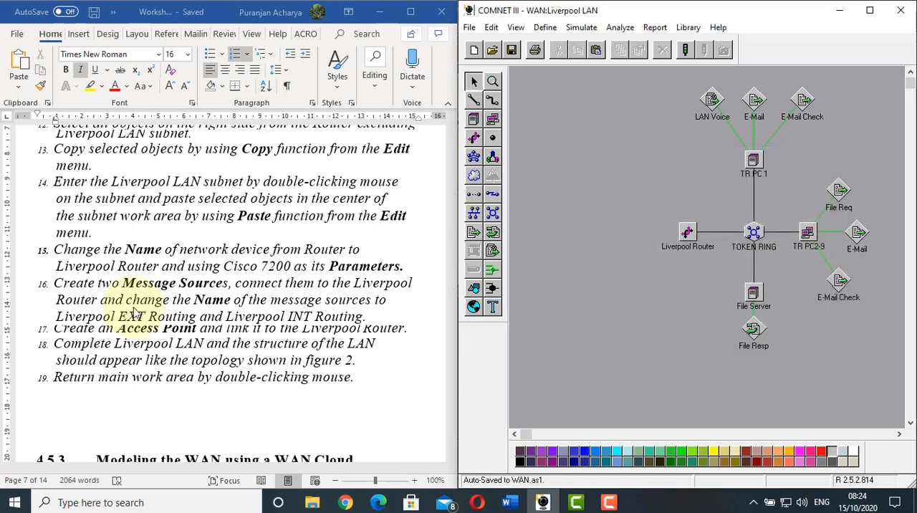
Create two message sources in the Liverpool LAN subnet, one above and one below the Liverpool Router
click(89, 282)
scroll(85, 278, down, 1)
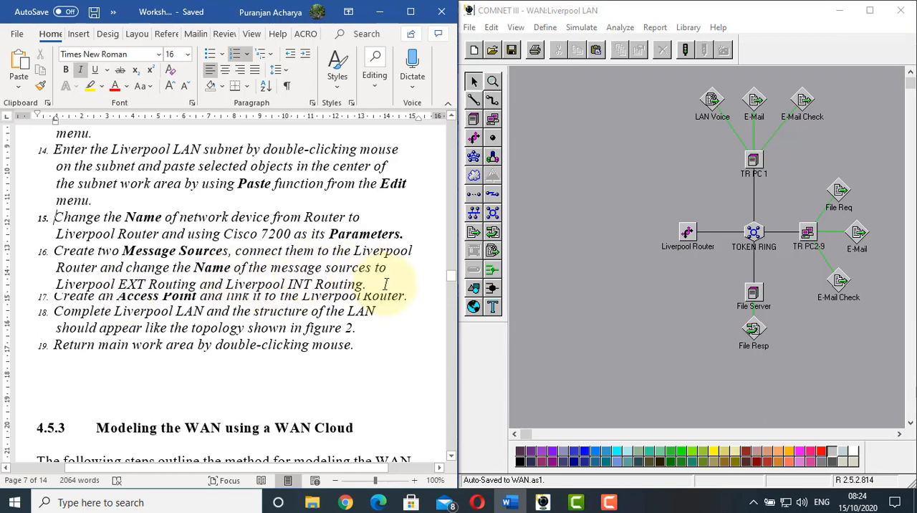
click(622, 225)
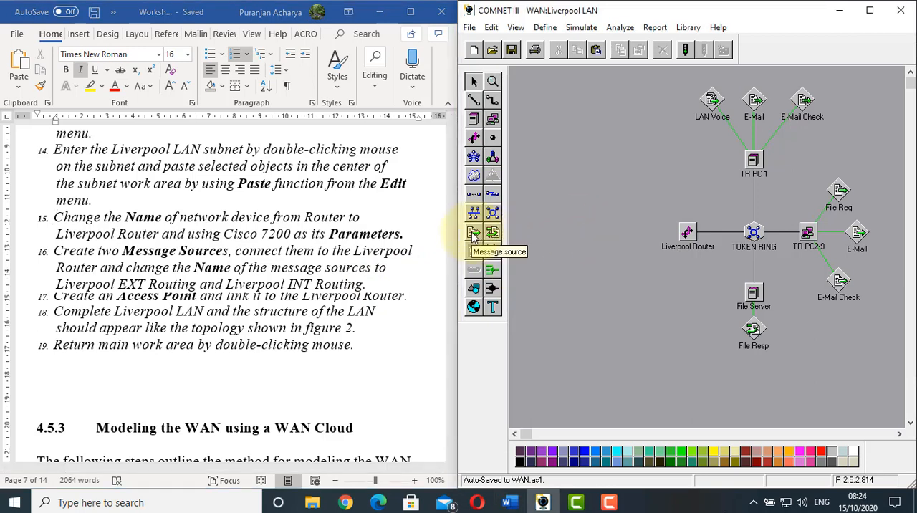
click(472, 232)
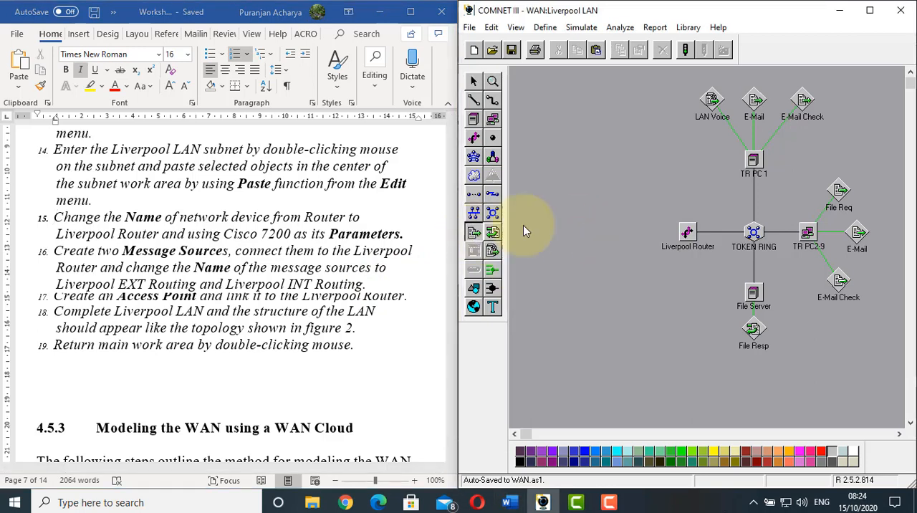
click(658, 177)
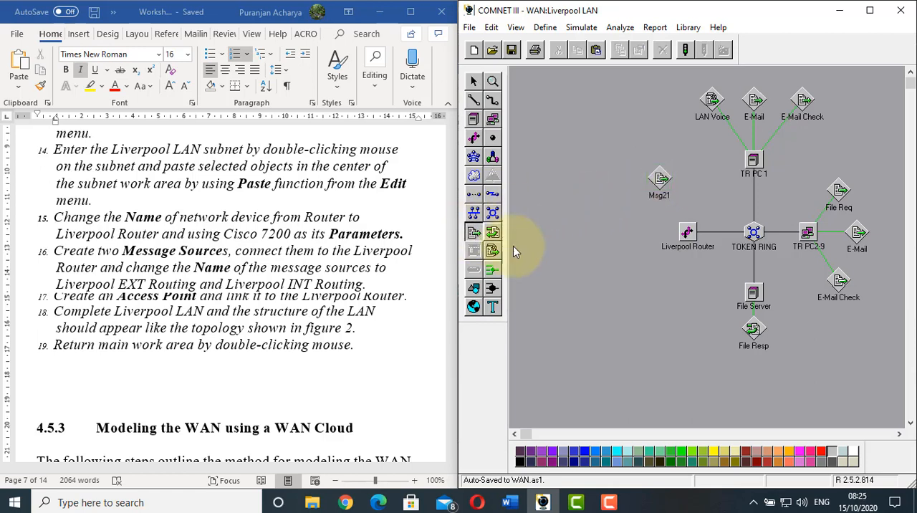
click(653, 290)
Rename the message source above the Liverpool Router as Liverpool EXT Routing
right_click(660, 185)
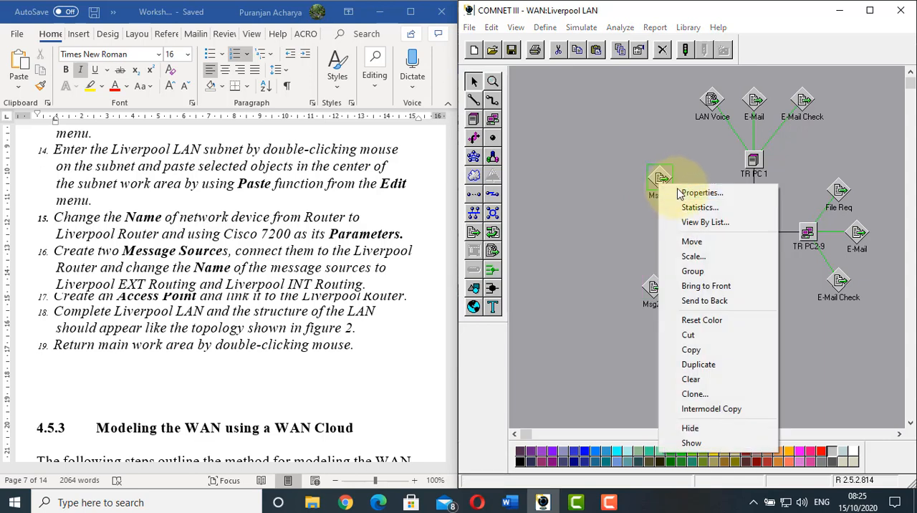
click(666, 192)
double_click(614, 143)
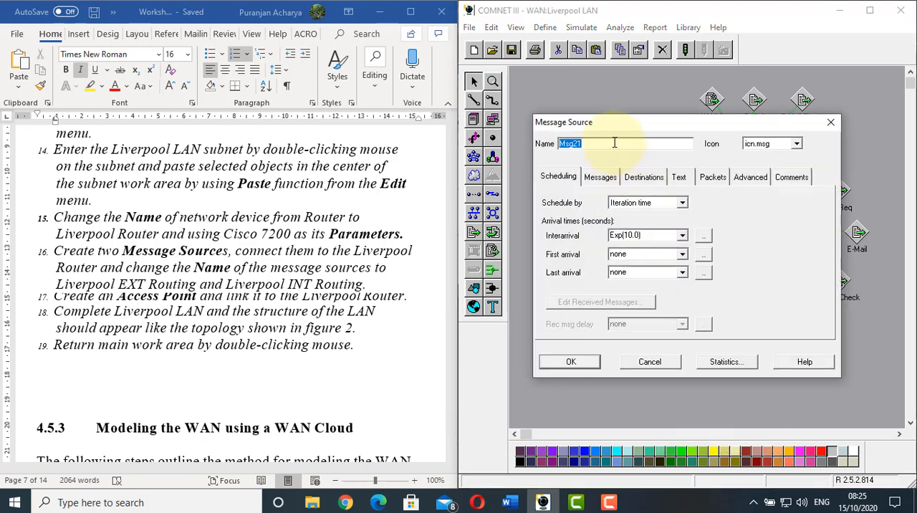
text(Liverpoo)
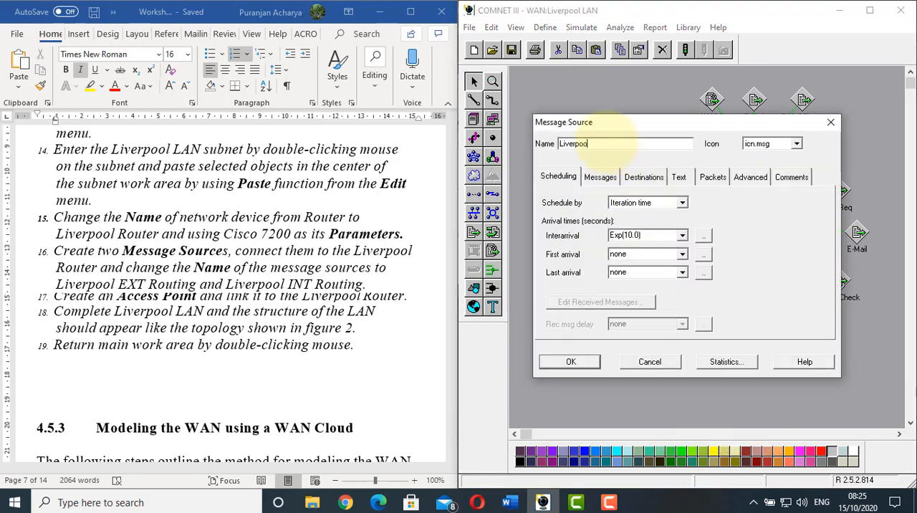
text(l EXT Routing)
click(570, 362)
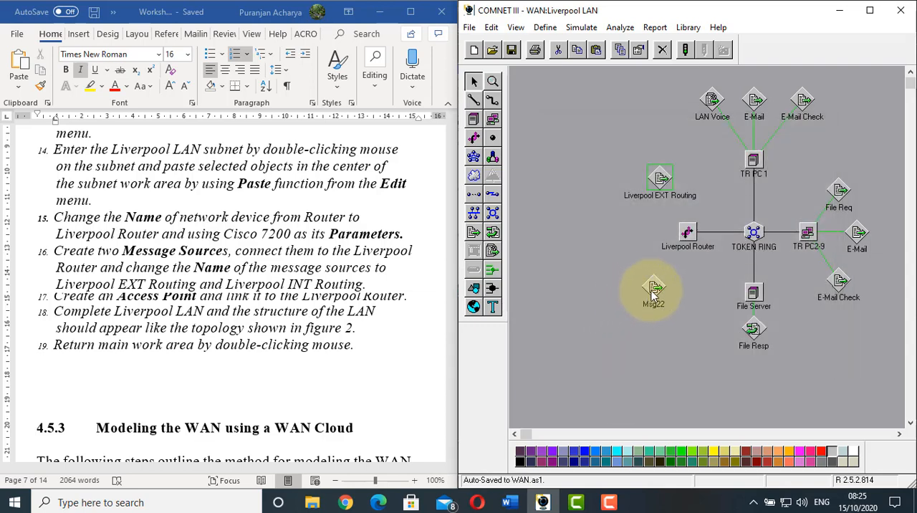
Rename the message source below the Liverpool Router as Liverpool INT Routing
click(653, 288)
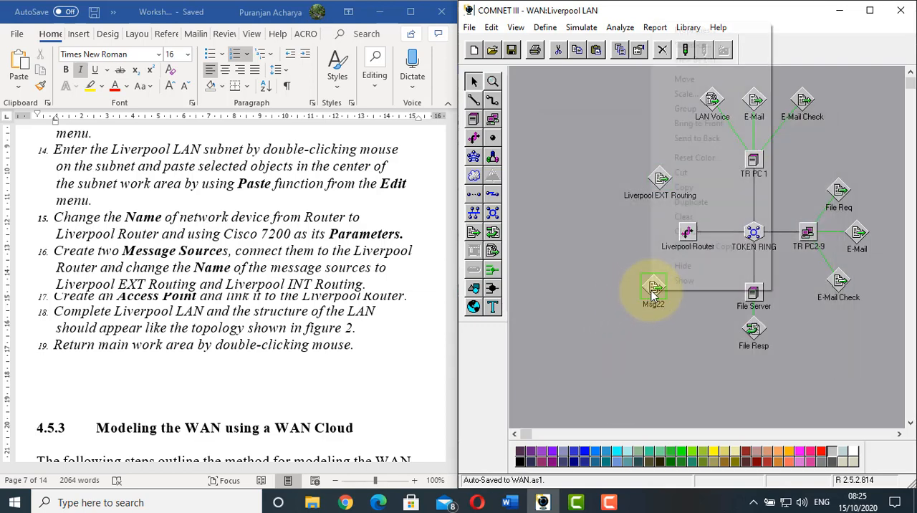
right_click(653, 290)
click(659, 24)
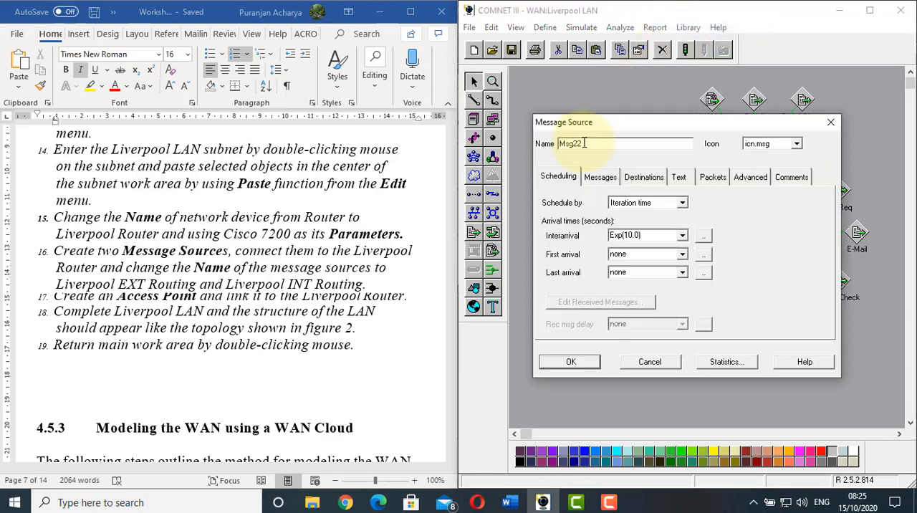
double_click(583, 142)
text(Liverpool INT Routing)
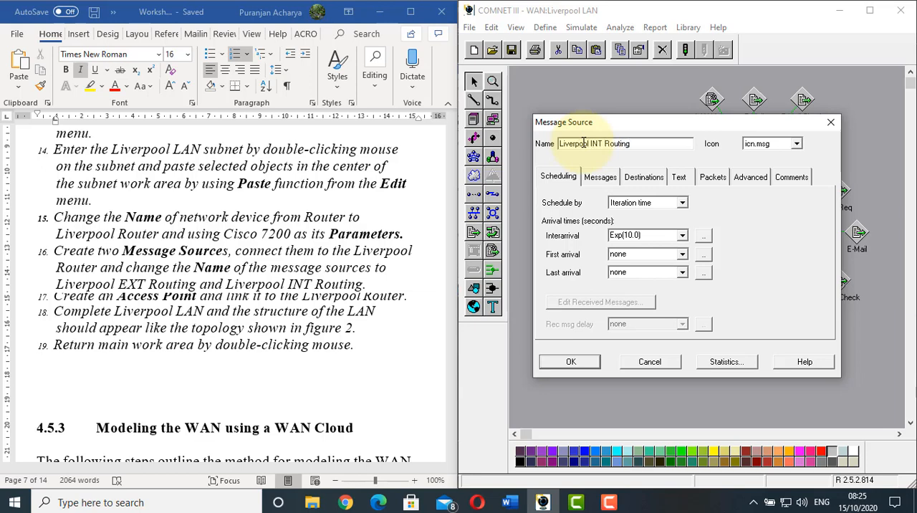
click(562, 362)
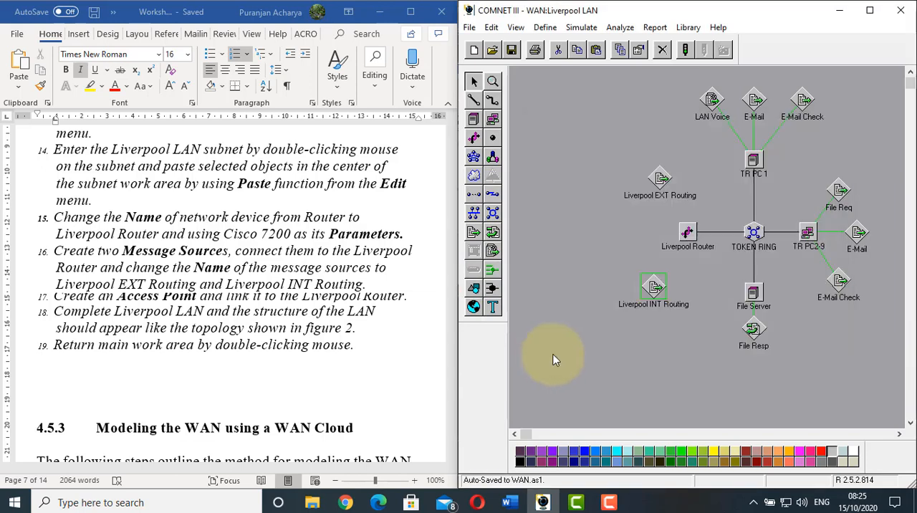
click(217, 272)
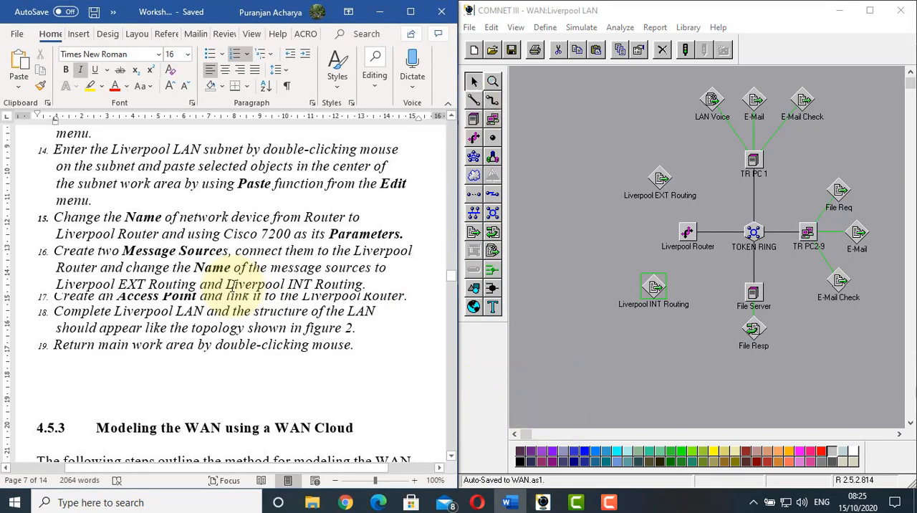
Connect the Liverpool EXT Routing and Liverpool INT Routing message sources to the Liverpool Router
click(473, 100)
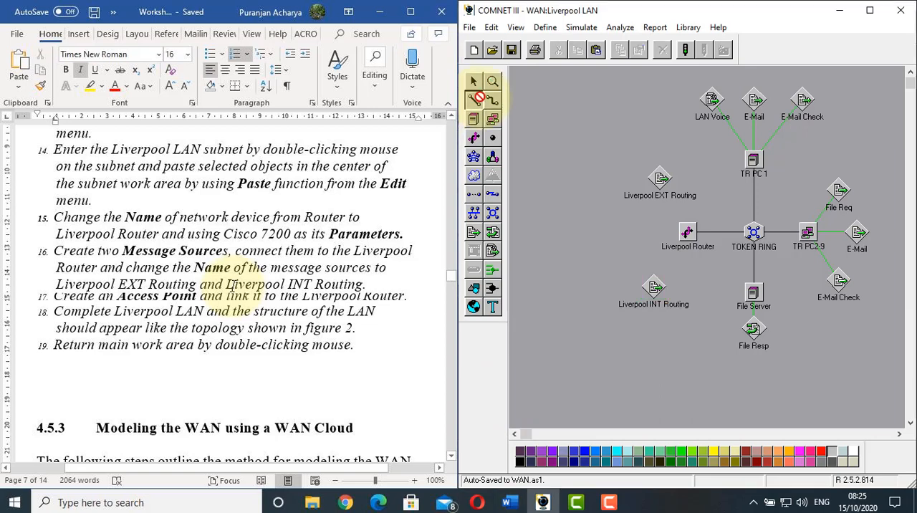
click(660, 179)
click(687, 231)
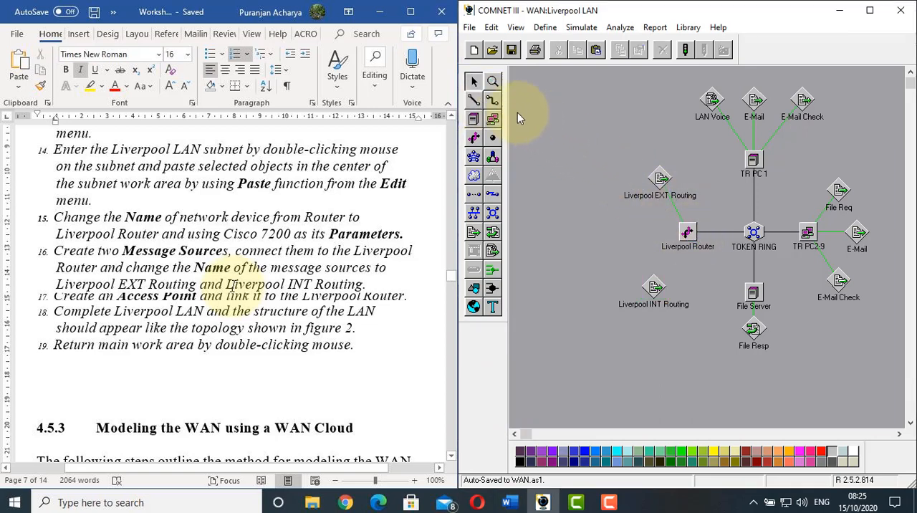
click(473, 99)
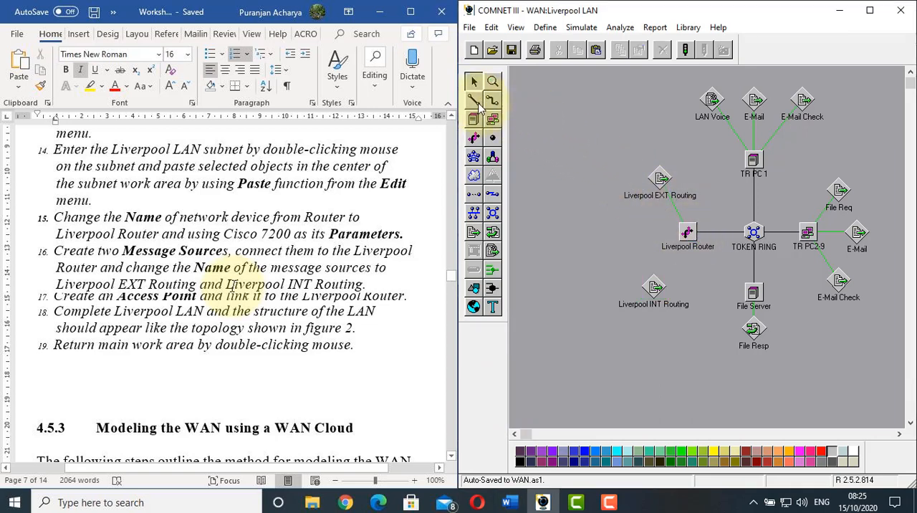
click(686, 233)
click(653, 287)
click(648, 174)
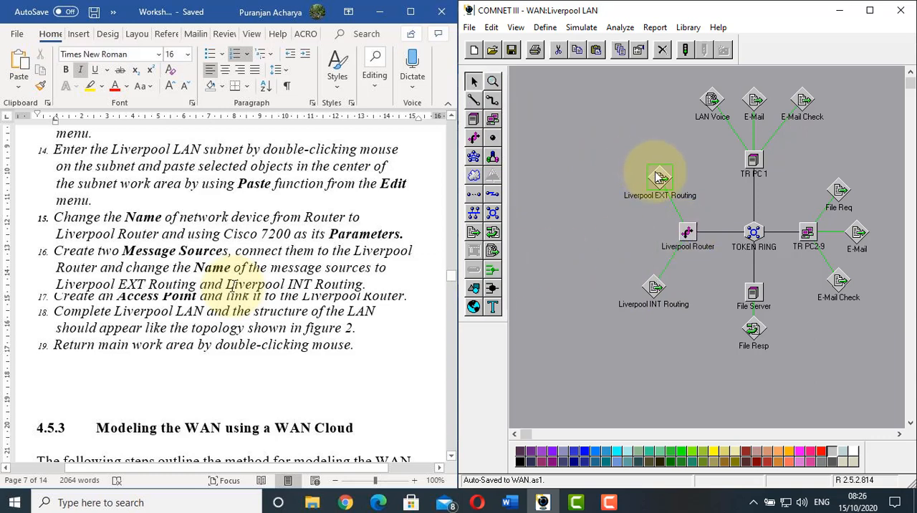
click(753, 101)
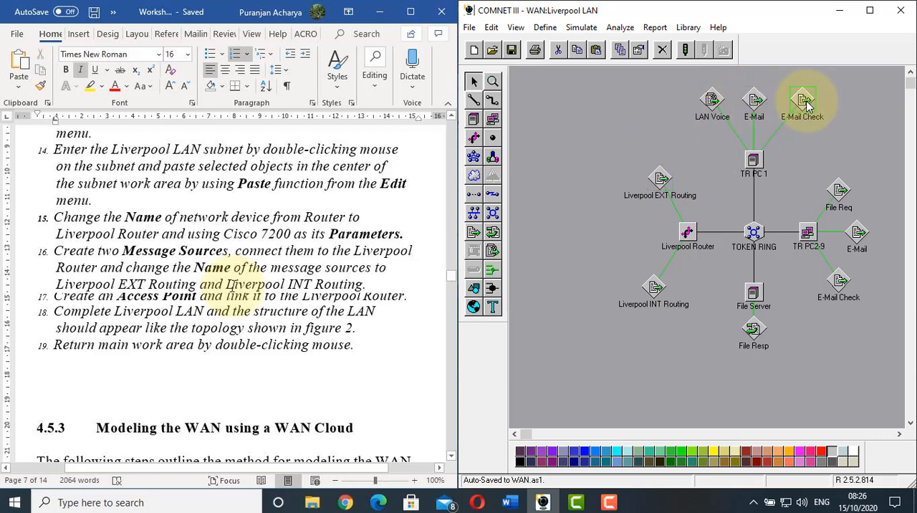
click(805, 104)
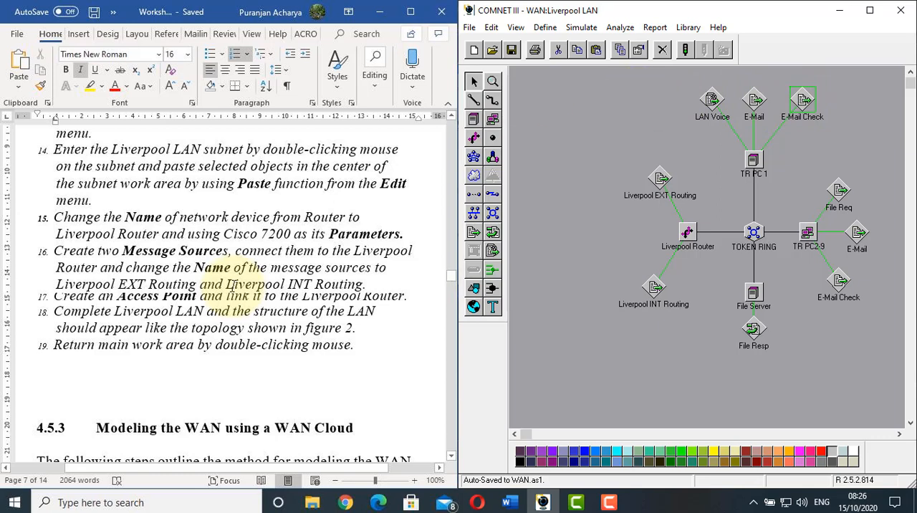
click(606, 215)
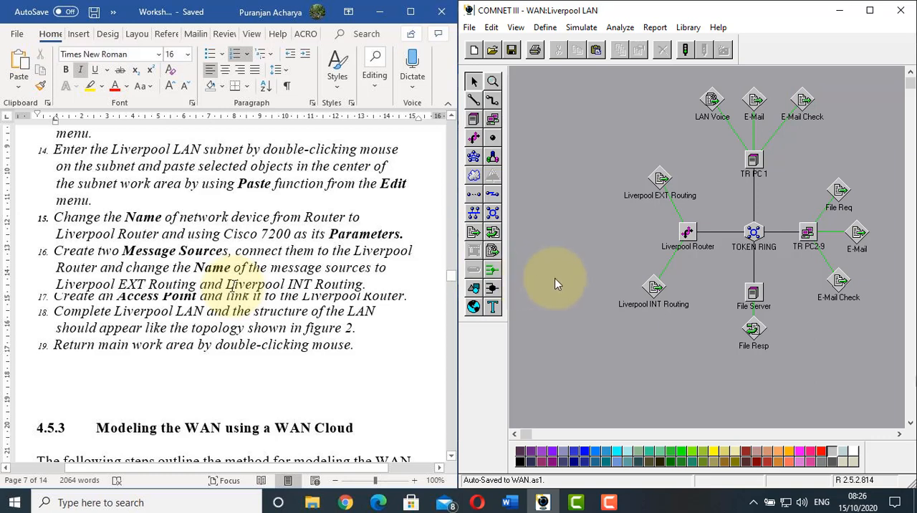
click(232, 285)
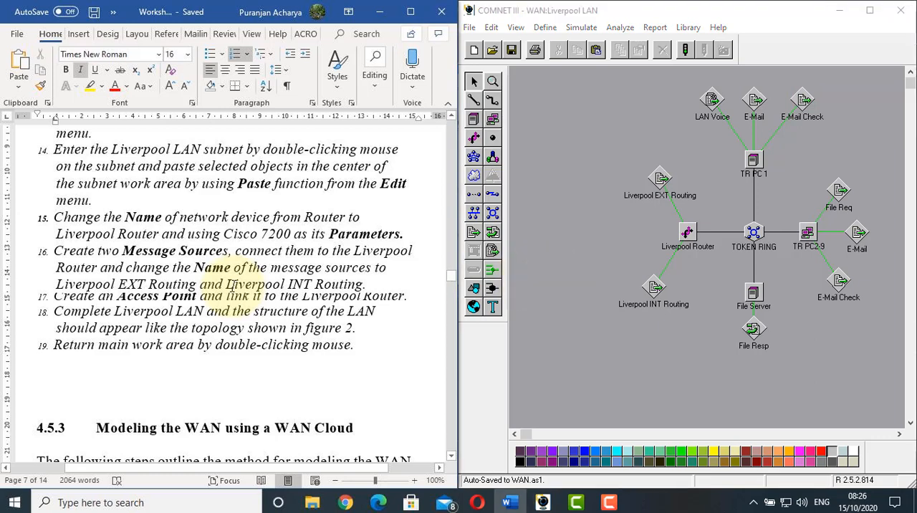
click(567, 248)
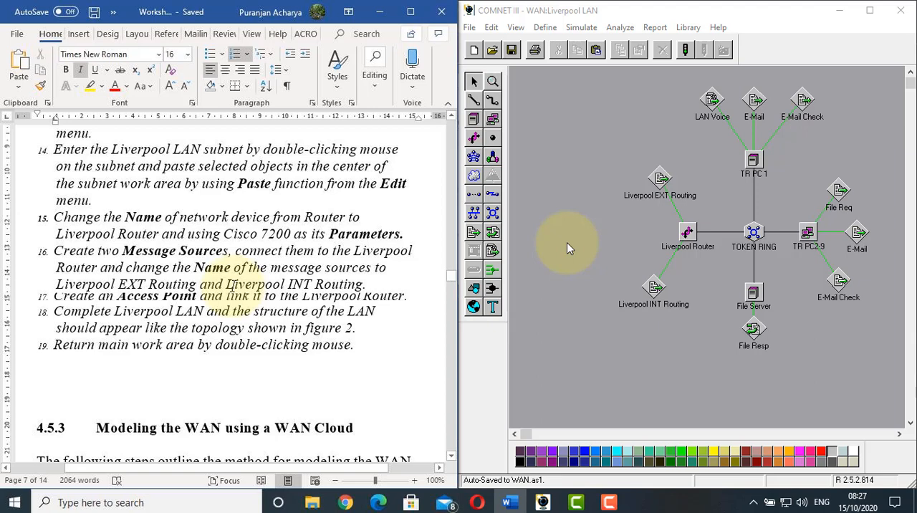
click(754, 294)
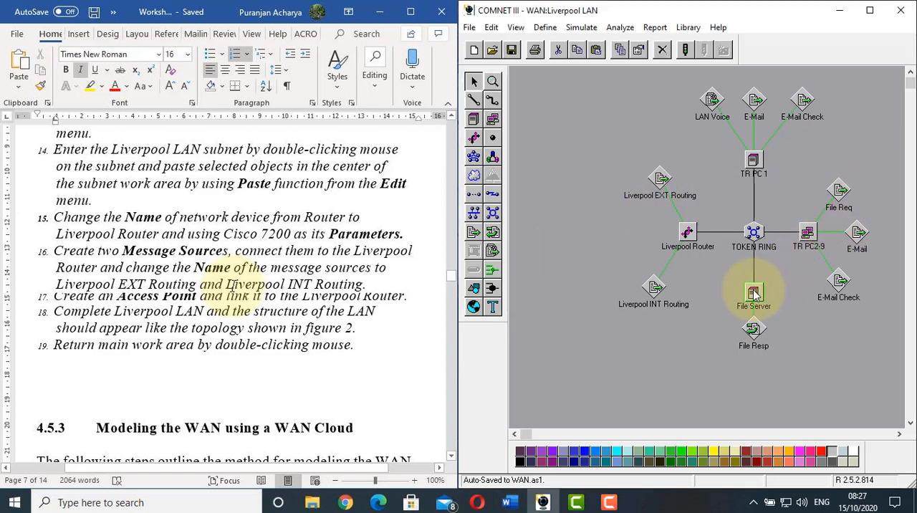
click(652, 287)
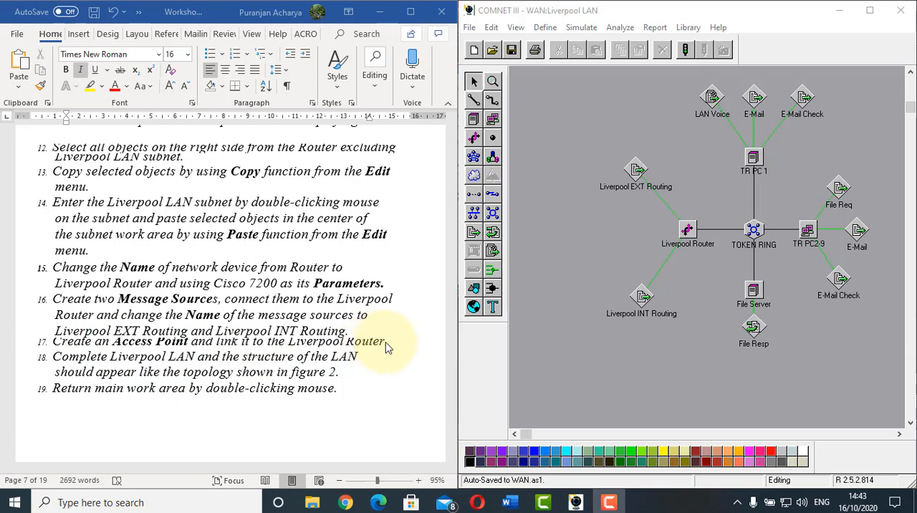
Create an access point at the far side of the Liverpool LAN subnet and link it to the Liverpool Router
click(491, 139)
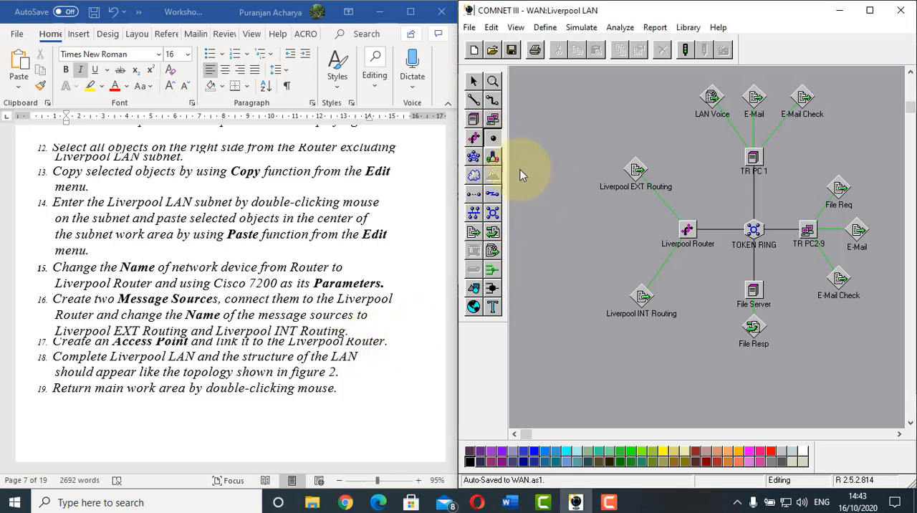
click(530, 222)
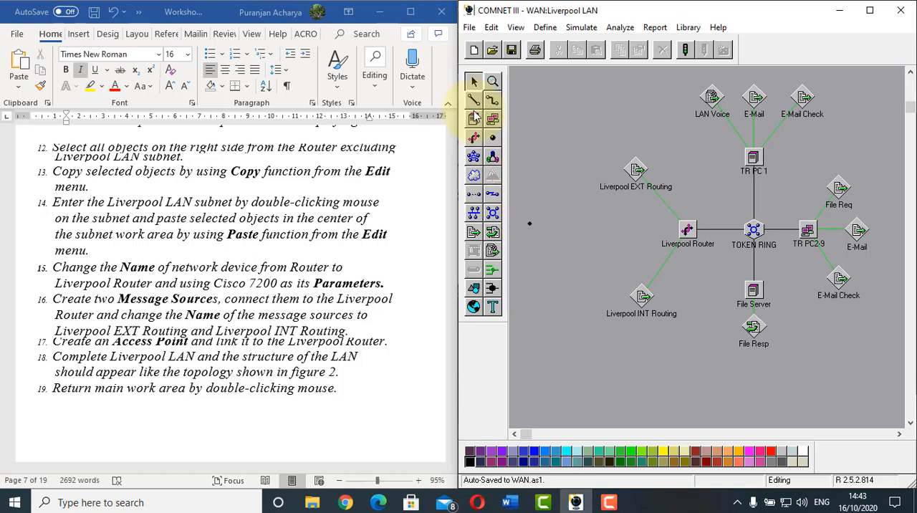
click(472, 101)
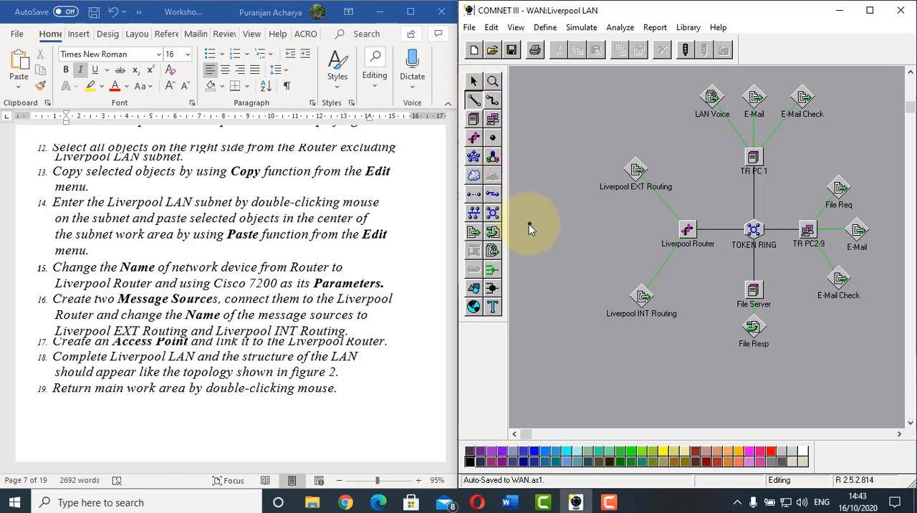
click(686, 229)
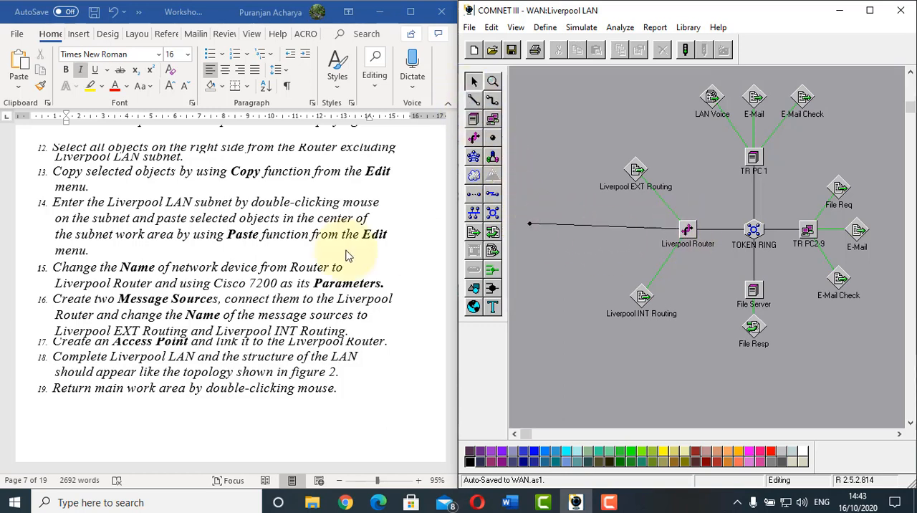
Following figure 2 of the worksheet, add the background text "Liverpool Office" above the Liverpool LAN topology
click(131, 366)
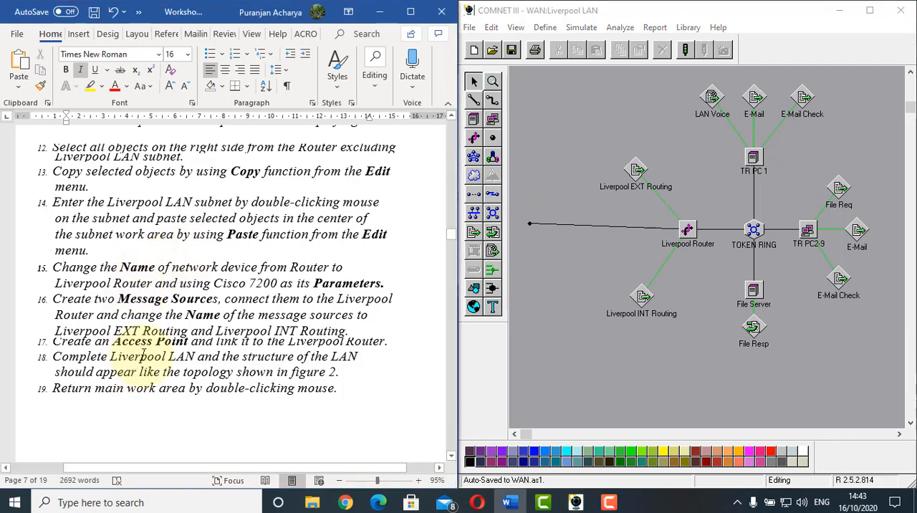
scroll(143, 362, down, 2)
scroll(143, 351, down, 1)
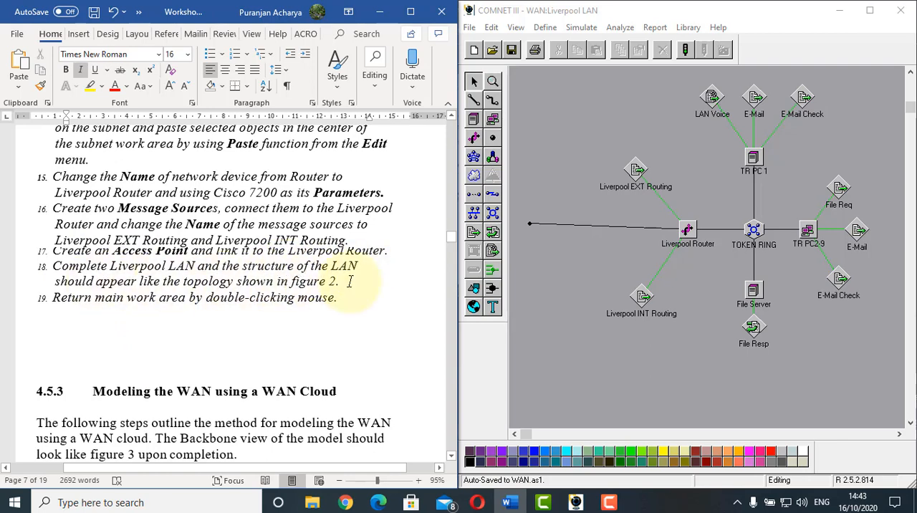
scroll(367, 286, up, 15)
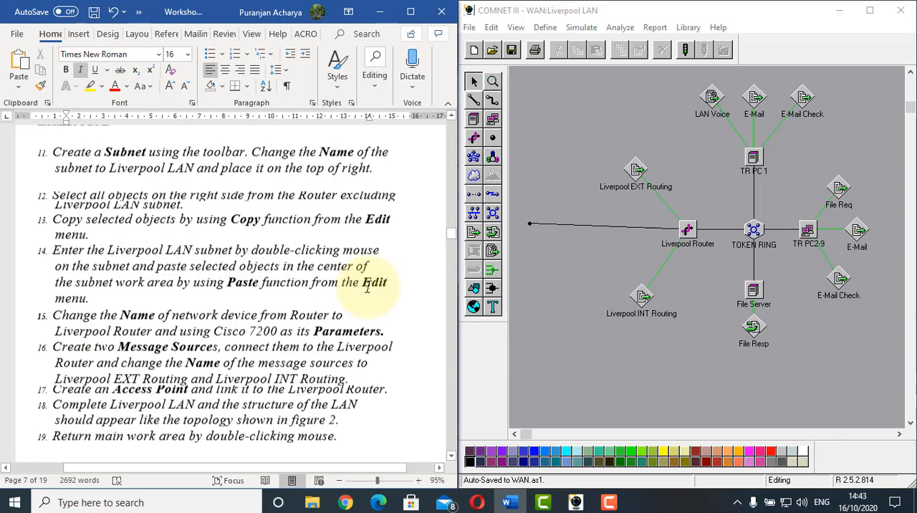
scroll(368, 286, up, 1)
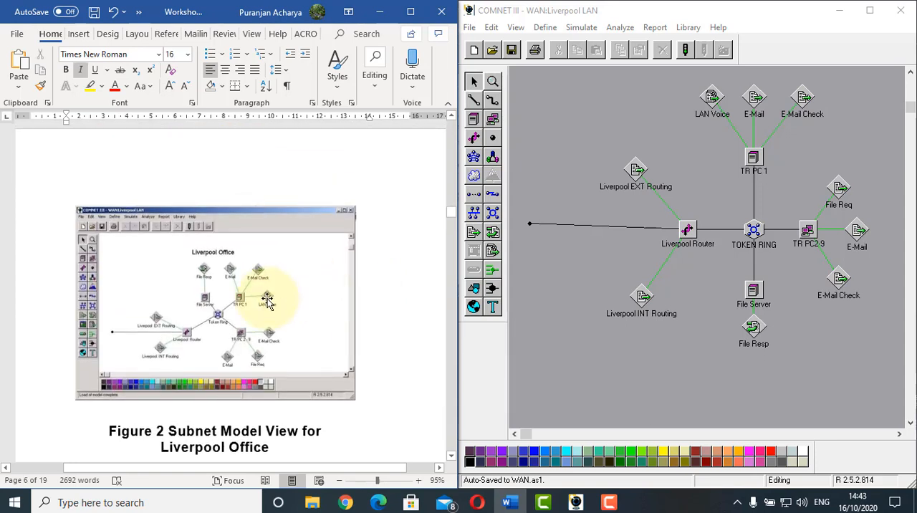
click(265, 296)
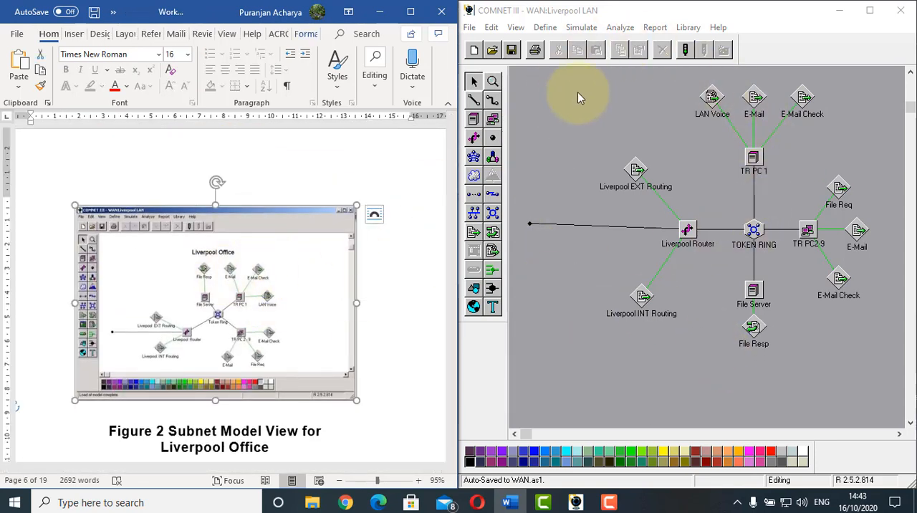
click(492, 309)
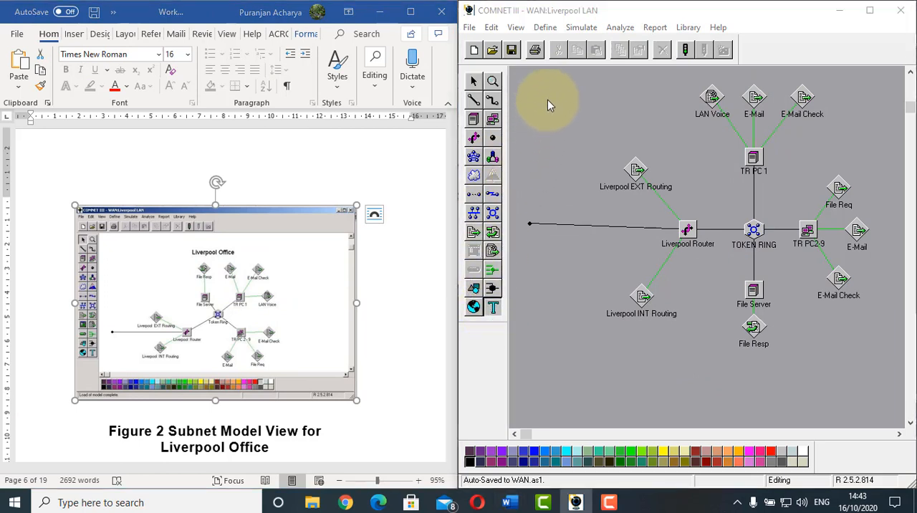
click(548, 104)
text(Liverpool)
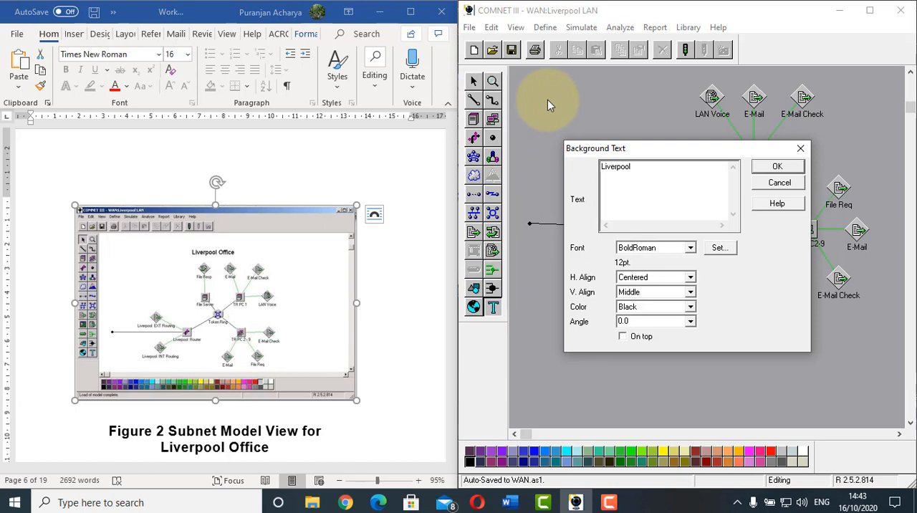
text( Office)
click(772, 172)
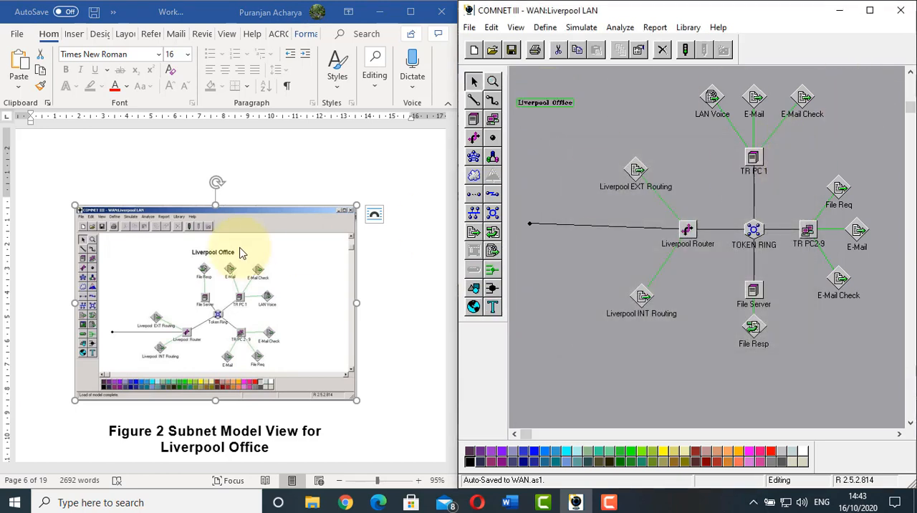
Following worksheet item 20, clear all old model objects from the main work area, keeping the London LAN and Liverpool LAN subnets
scroll(239, 254, down, 5)
scroll(247, 254, down, 10)
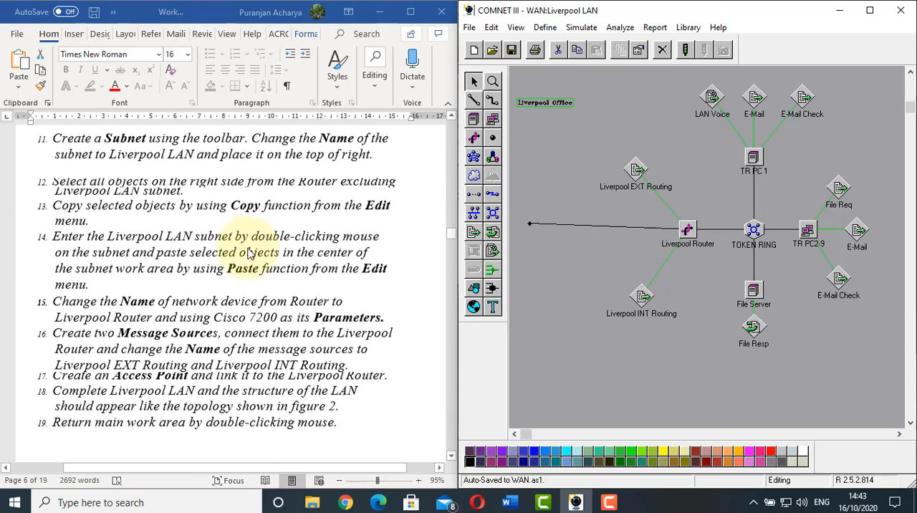
scroll(247, 254, down, 3)
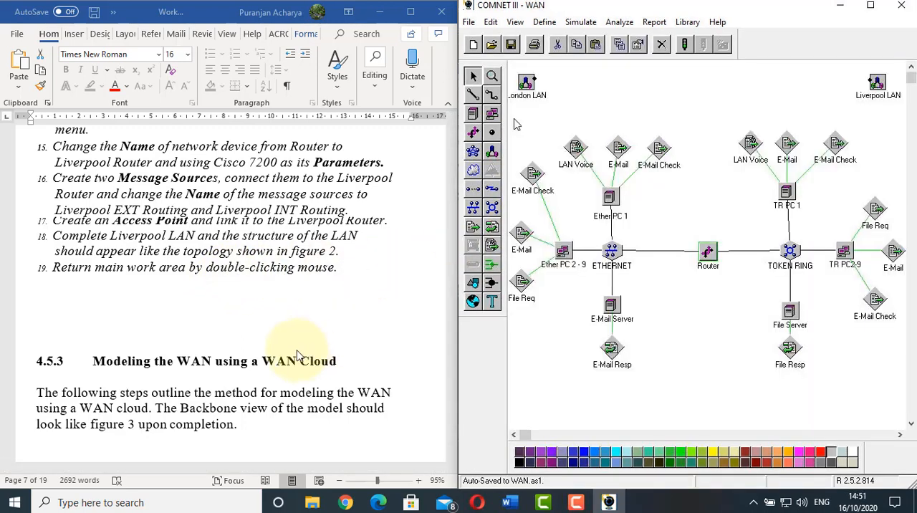
scroll(300, 356, down, 3)
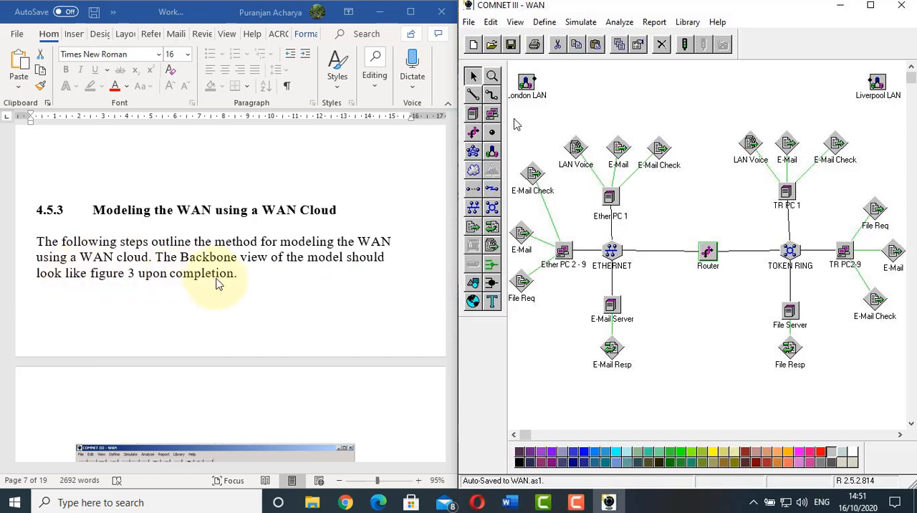
scroll(219, 284, down, 5)
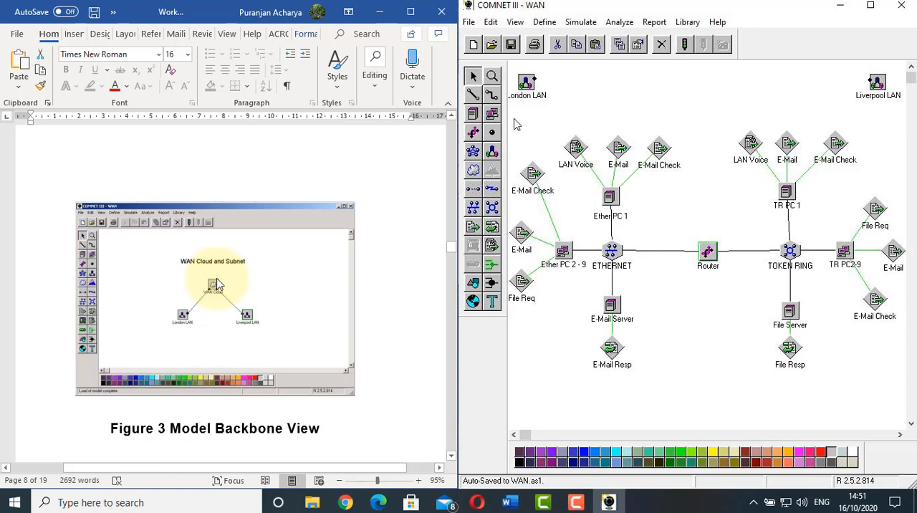
scroll(218, 286, down, 8)
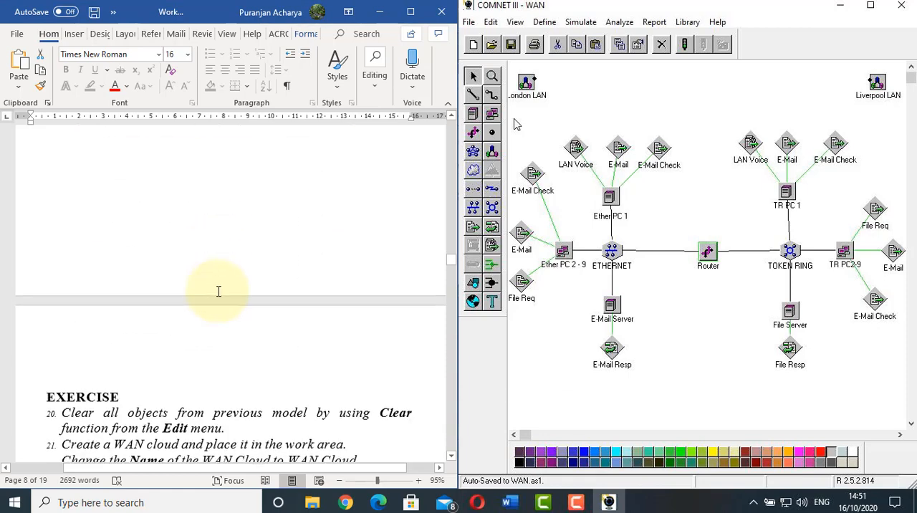
scroll(218, 291, down, 5)
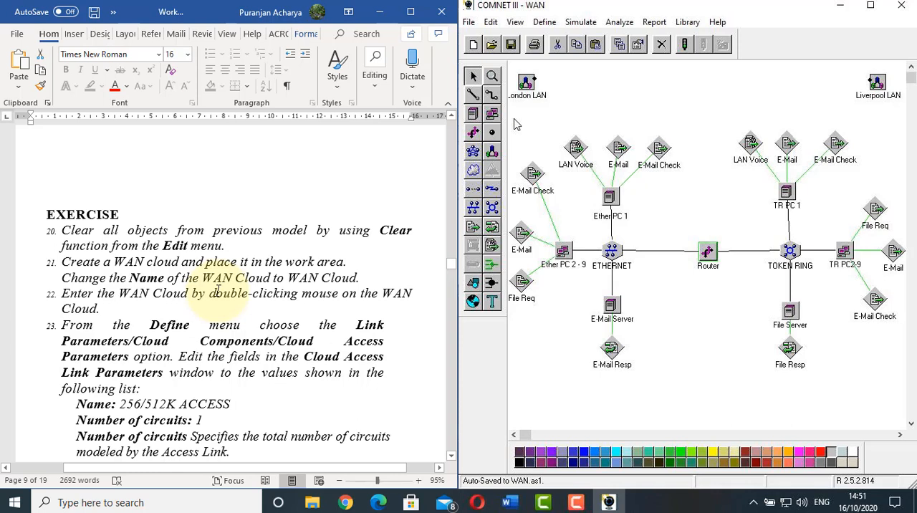
click(517, 124)
drag(517, 124, 906, 419)
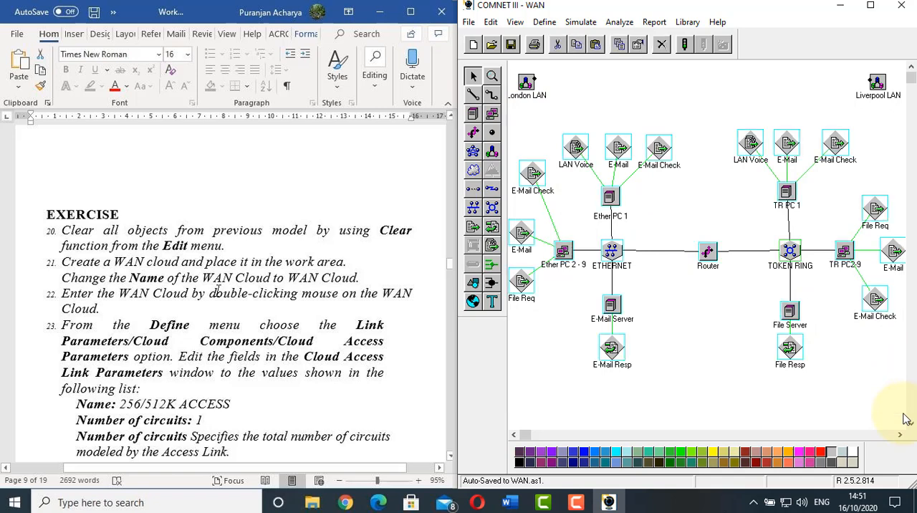
click(217, 289)
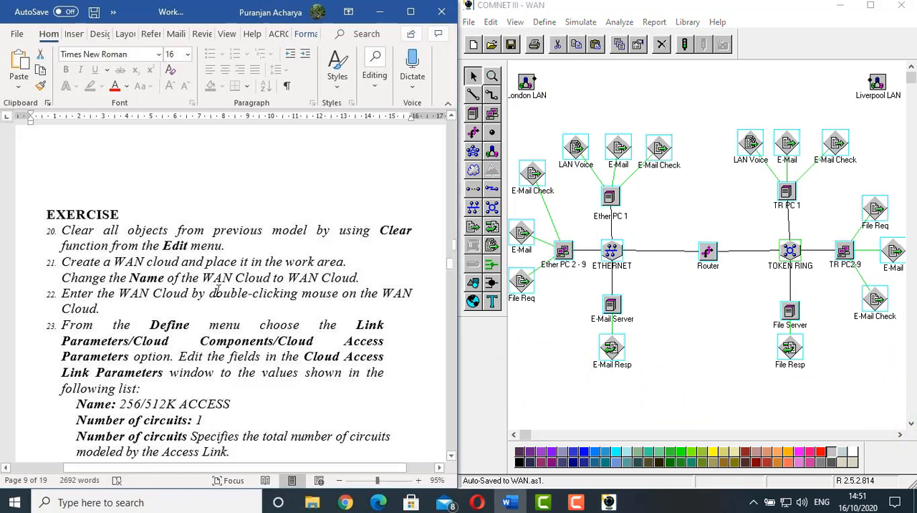
click(491, 24)
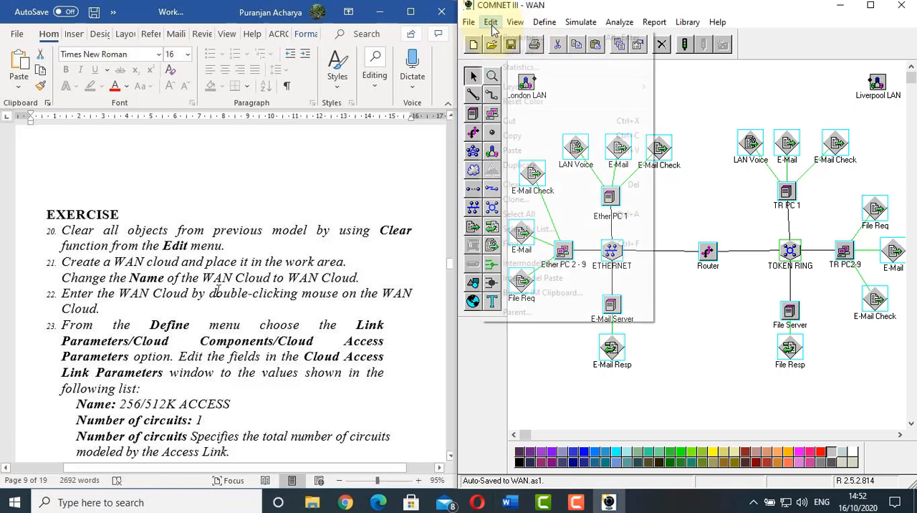
click(549, 188)
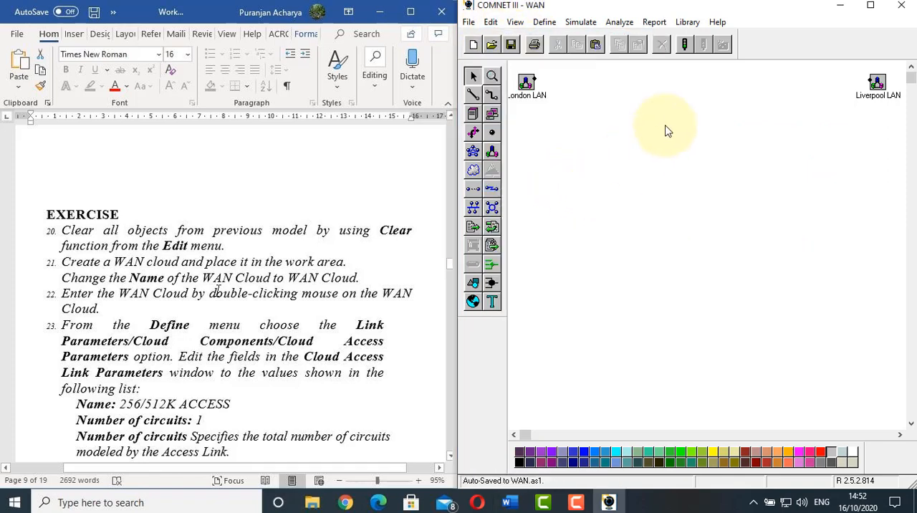
Following worksheet item 21, create a WAN cloud between the London LAN and Liverpool LAN subnets
scroll(107, 236, down, 1)
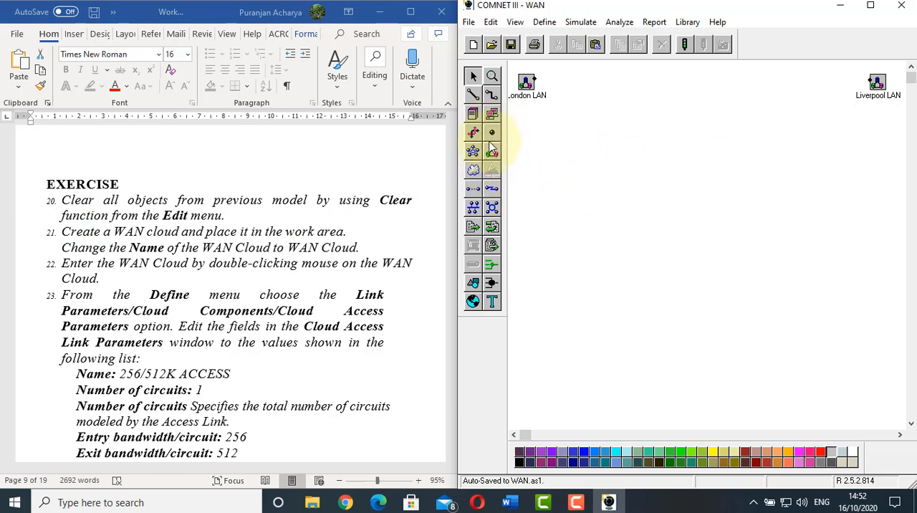
click(473, 172)
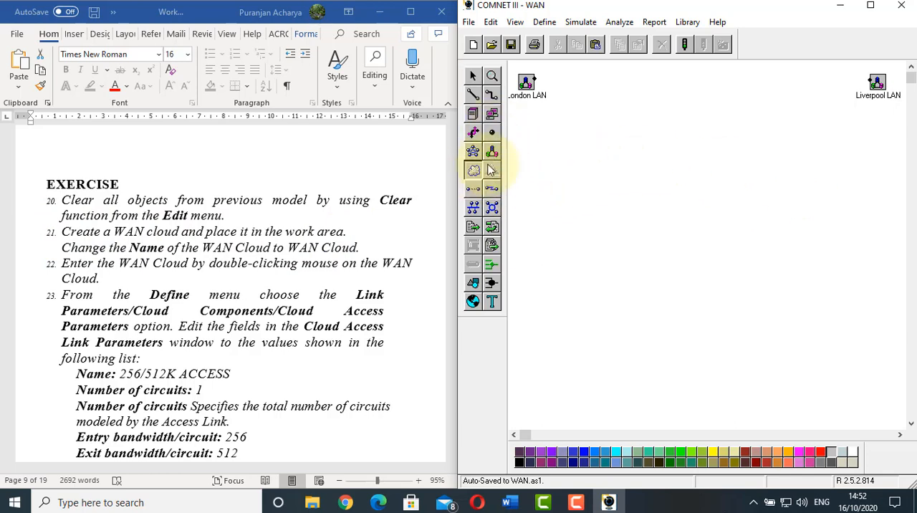
click(708, 85)
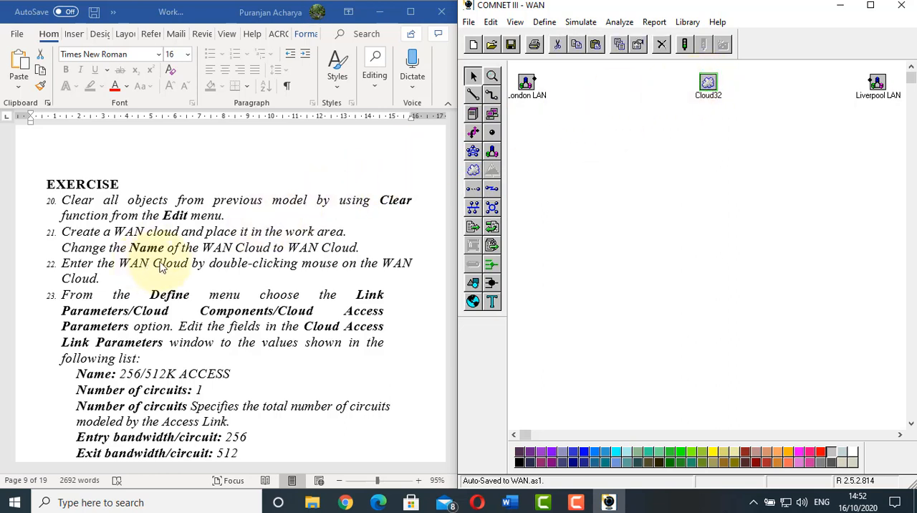
Rename the new cloud as WAN Cloud, keeping its type as WAN Cloud with Frame Relay parameters
right_click(710, 80)
click(727, 86)
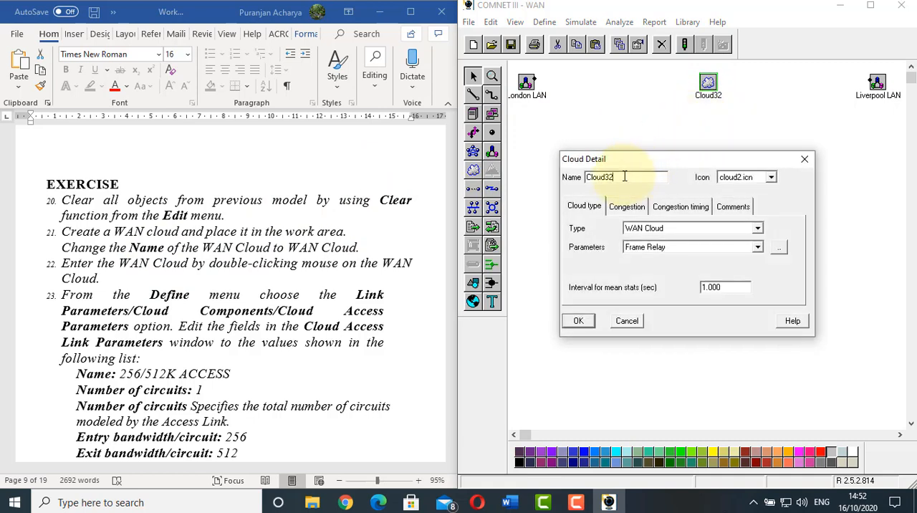
double_click(624, 176)
text(WAN Cloud)
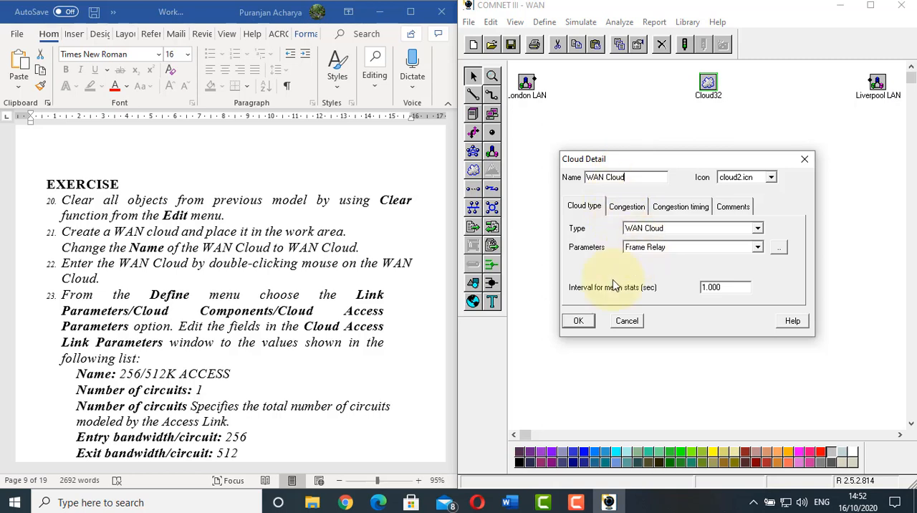
click(578, 320)
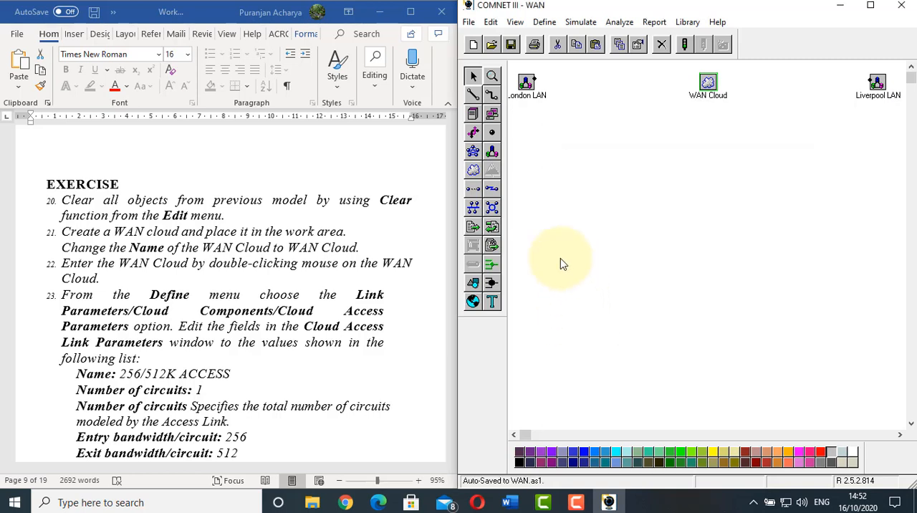
Following worksheet item 22, enter the WAN Cloud to work on its internal layout
click(66, 265)
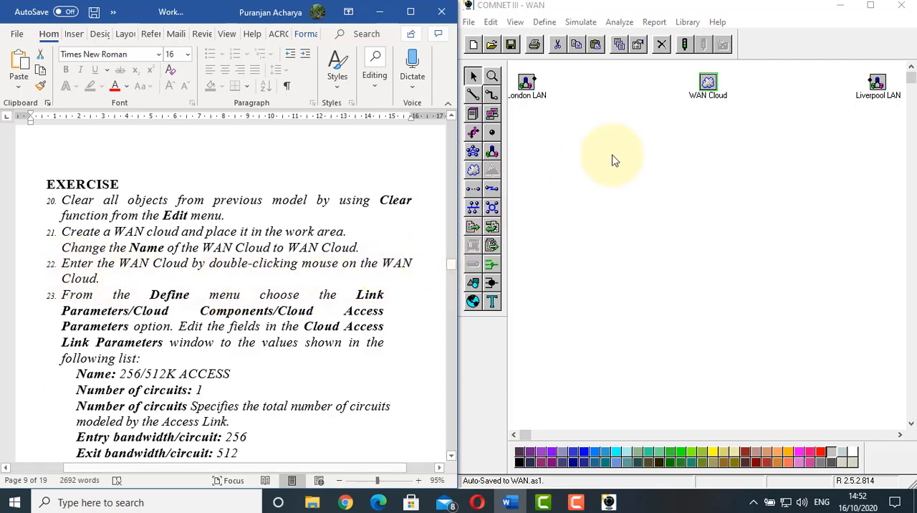
click(652, 134)
double_click(709, 84)
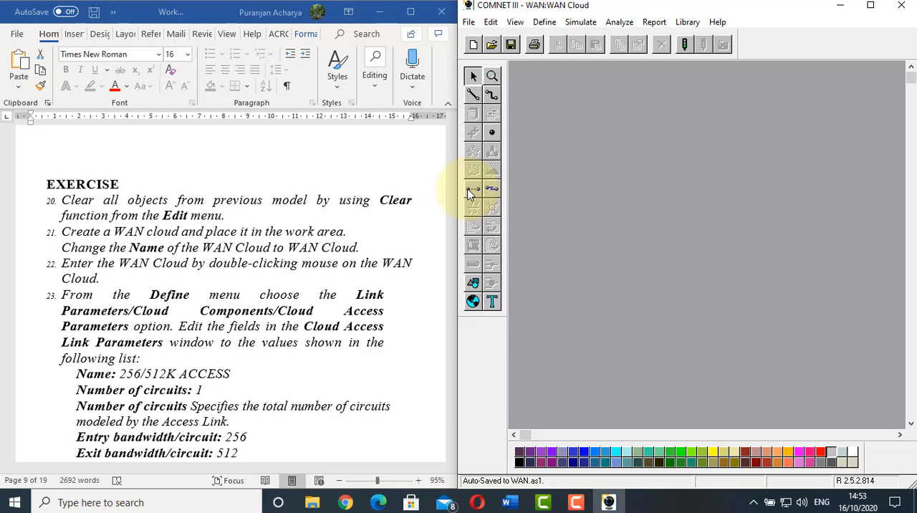
Following worksheet item 23, open the DEFAULT set of the Cloud Access Parameters under the link parameters' Cloud Components for editing
click(153, 292)
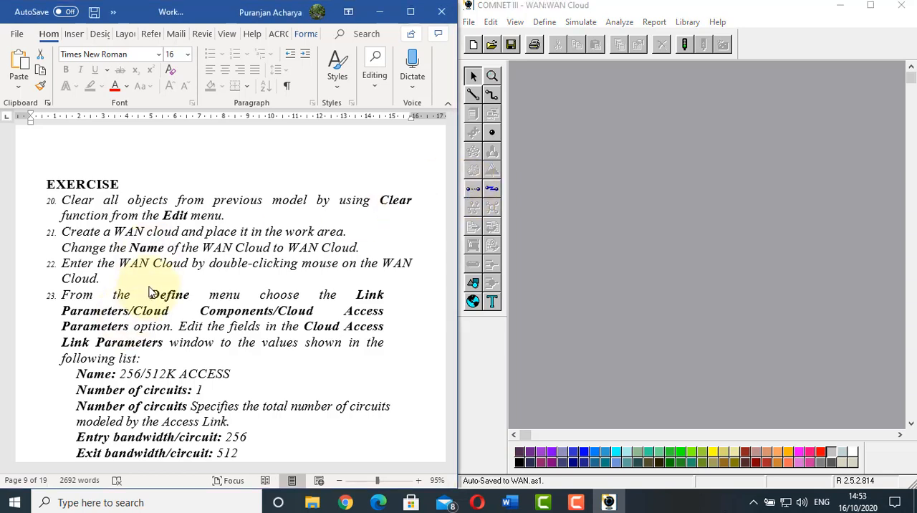
scroll(154, 279, down, 3)
scroll(154, 279, up, 1)
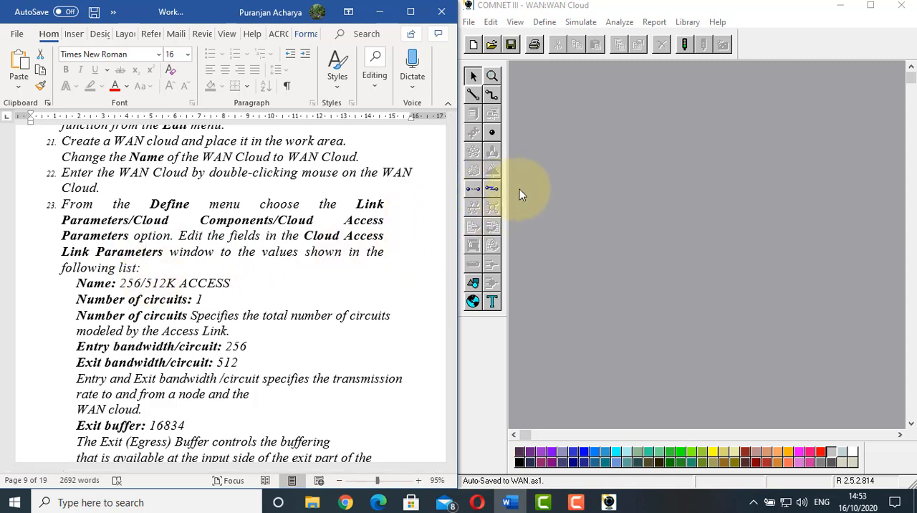
click(492, 191)
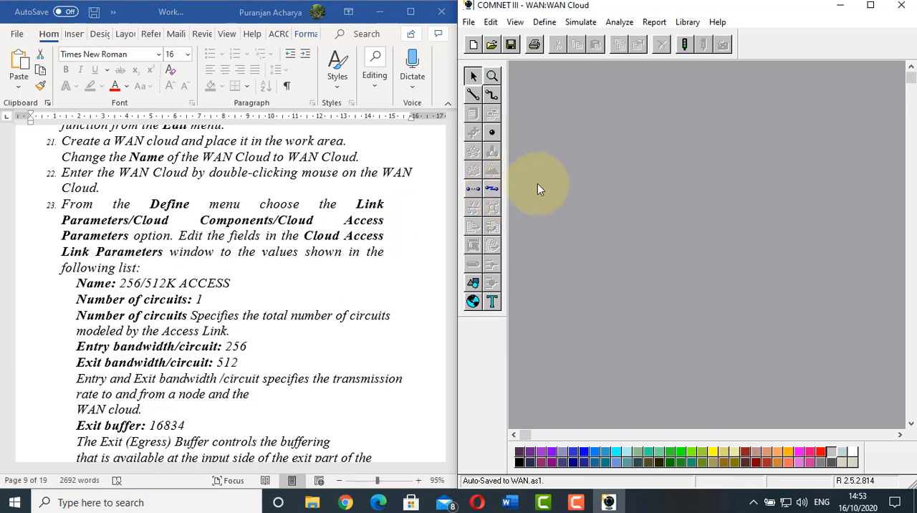
click(546, 23)
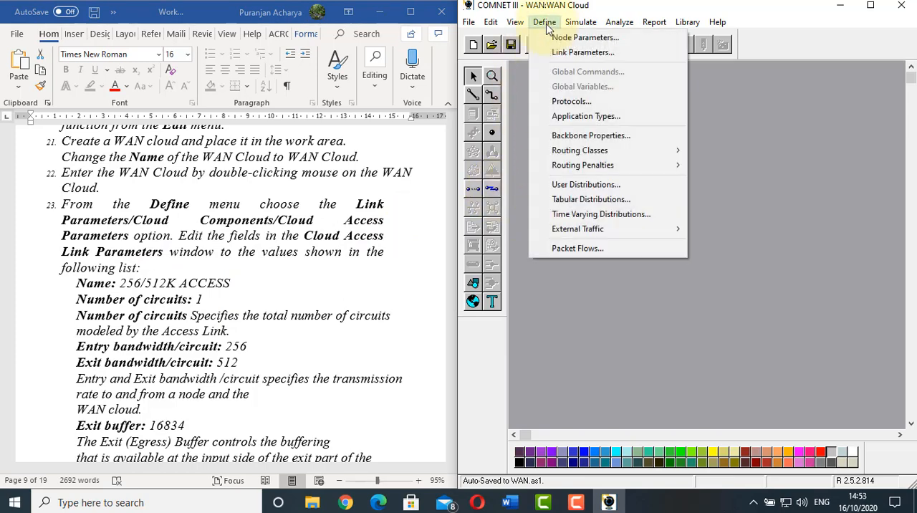
click(576, 53)
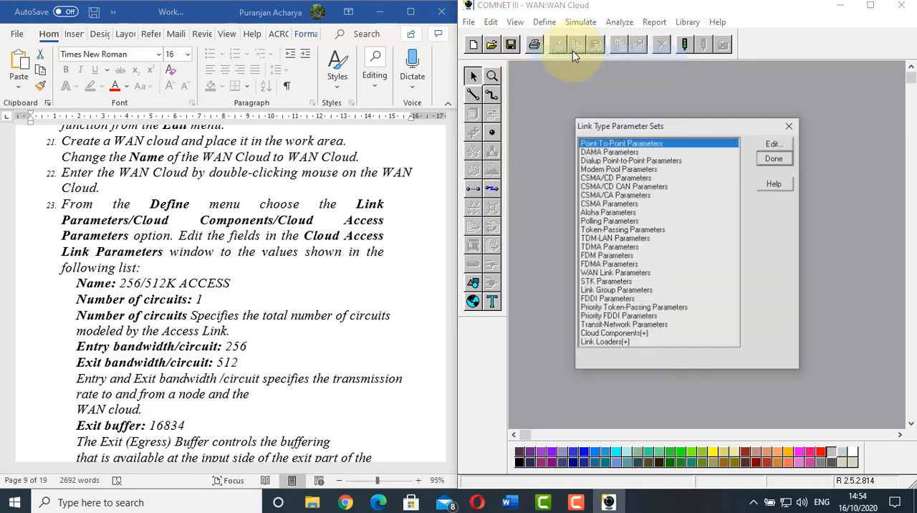
double_click(609, 334)
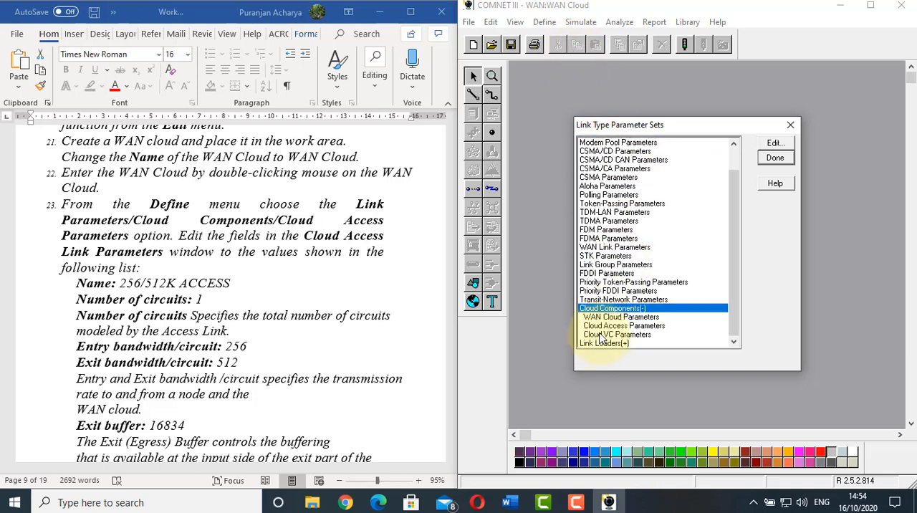
double_click(615, 325)
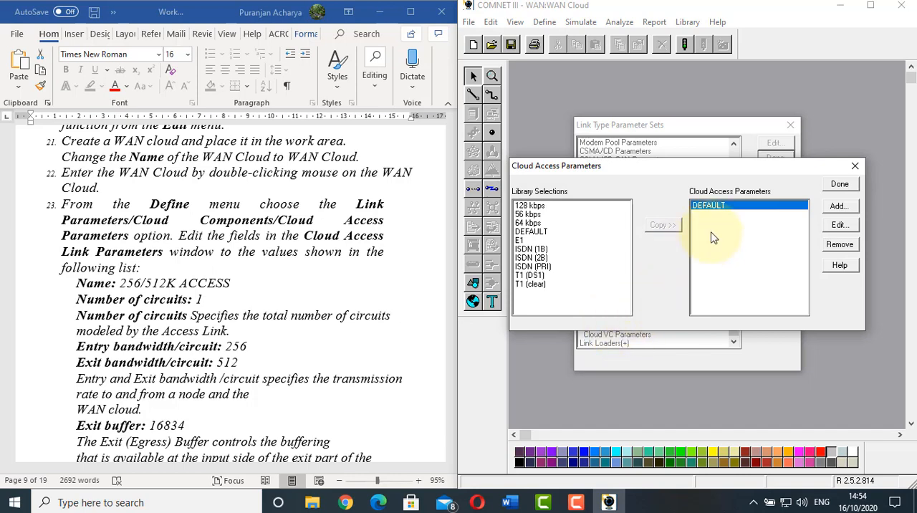
click(836, 225)
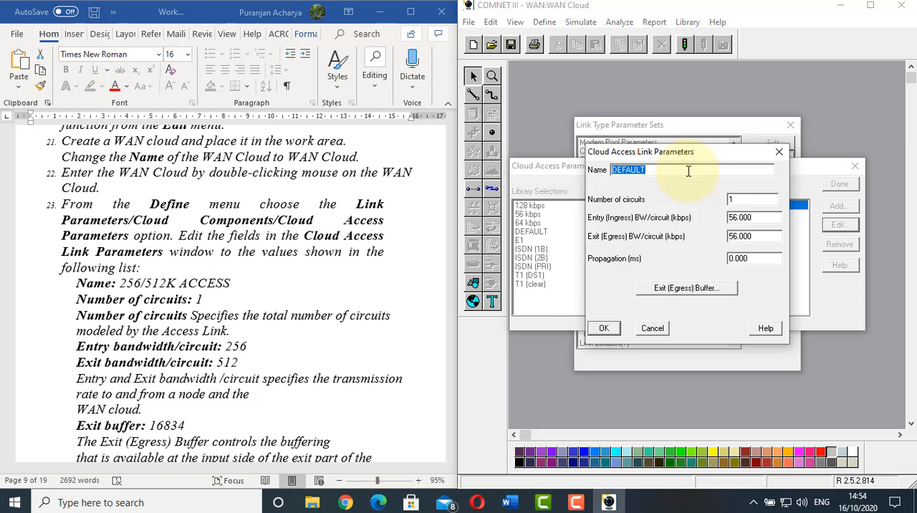
Name the cloud access parameter set 256/512K Access and set its entry bandwidth to 256 kbps and exit bandwidth to 512 kbps
text(256/512K Access)
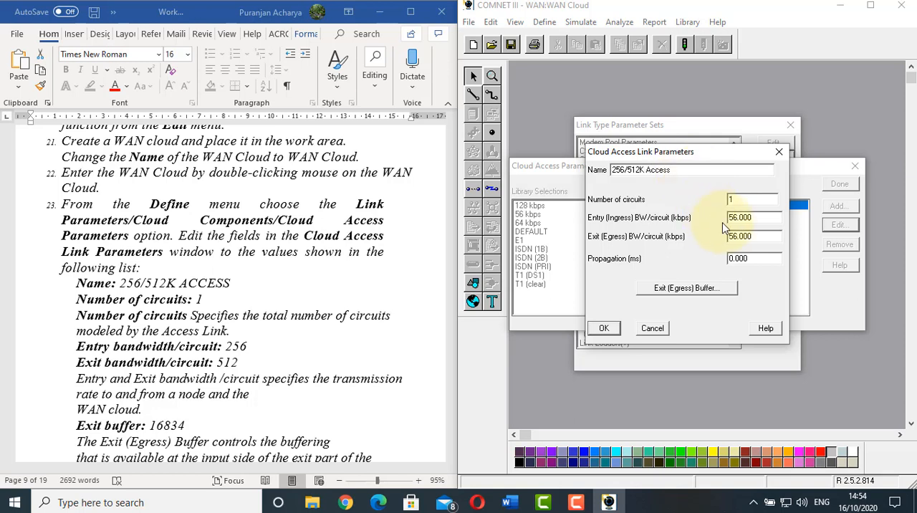
double_click(739, 219)
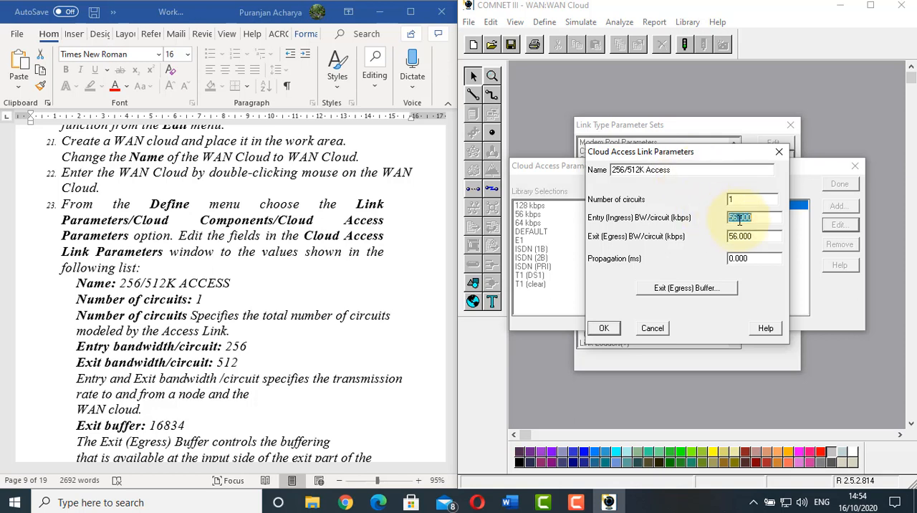
text(256)
double_click(736, 236)
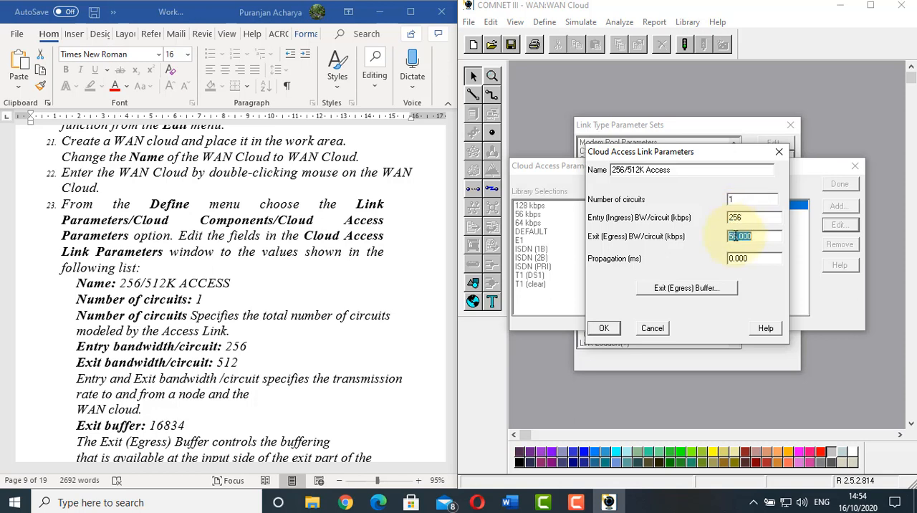
text(512)
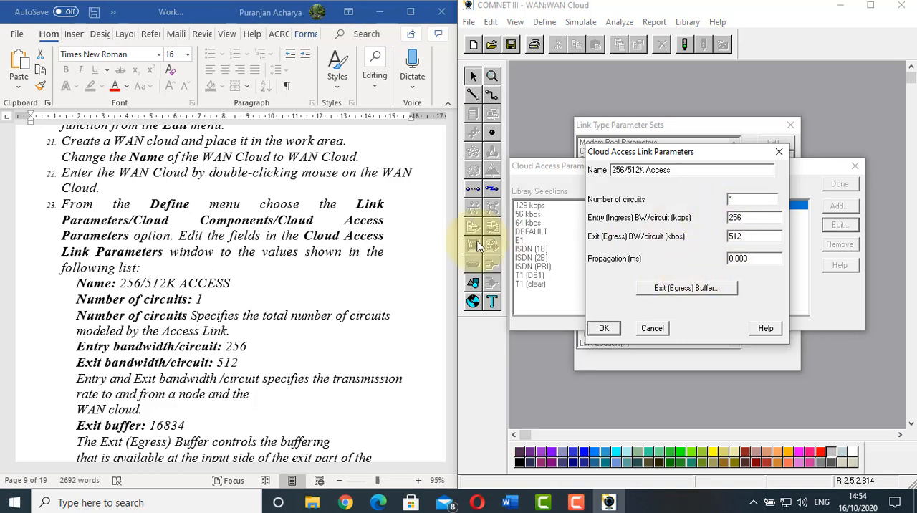
Turn off the unlimited exit (egress) buffer for the access link and set its buffer limit to 16834 bytes as the worksheet specifies
click(200, 275)
scroll(201, 279, down, 3)
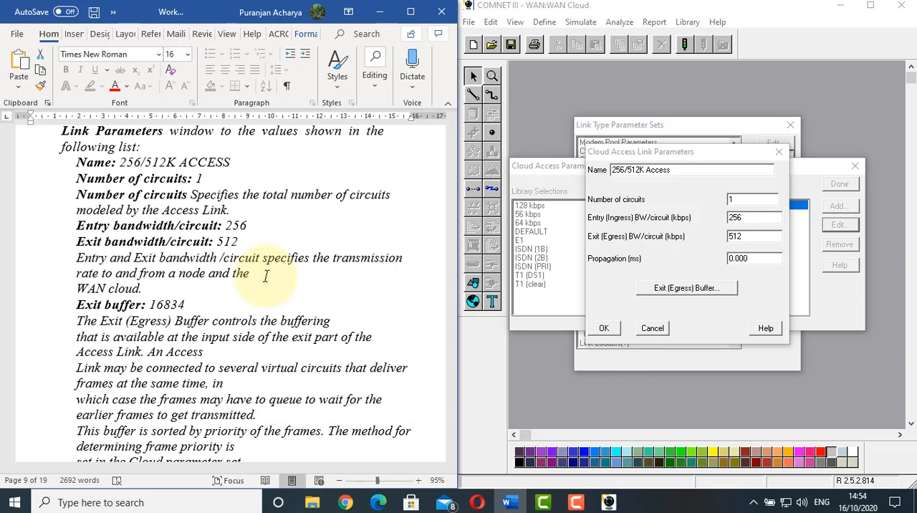
click(759, 218)
double_click(759, 218)
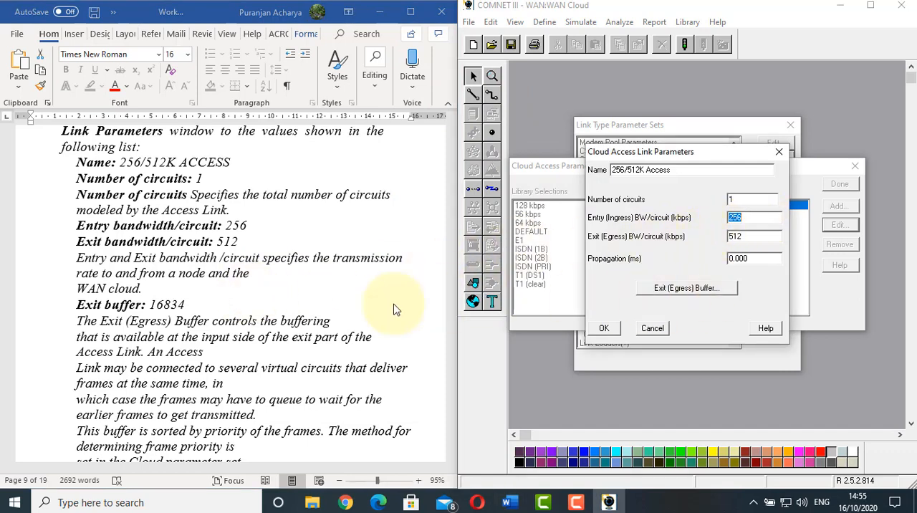
click(700, 289)
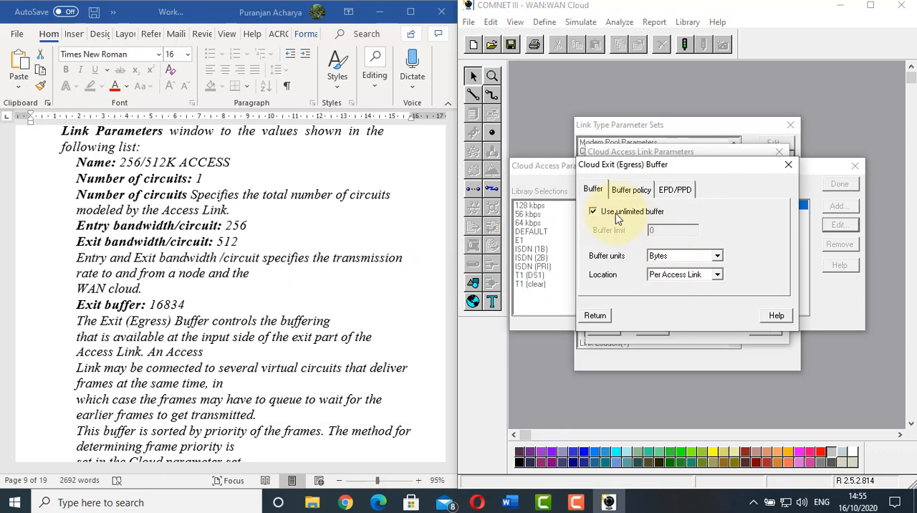
click(614, 219)
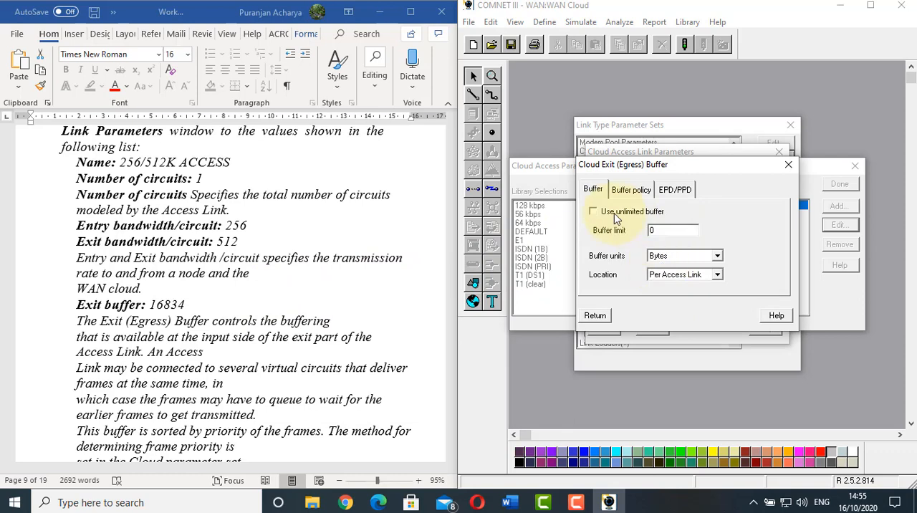
scroll(275, 280, down, 2)
scroll(275, 280, down, 2)
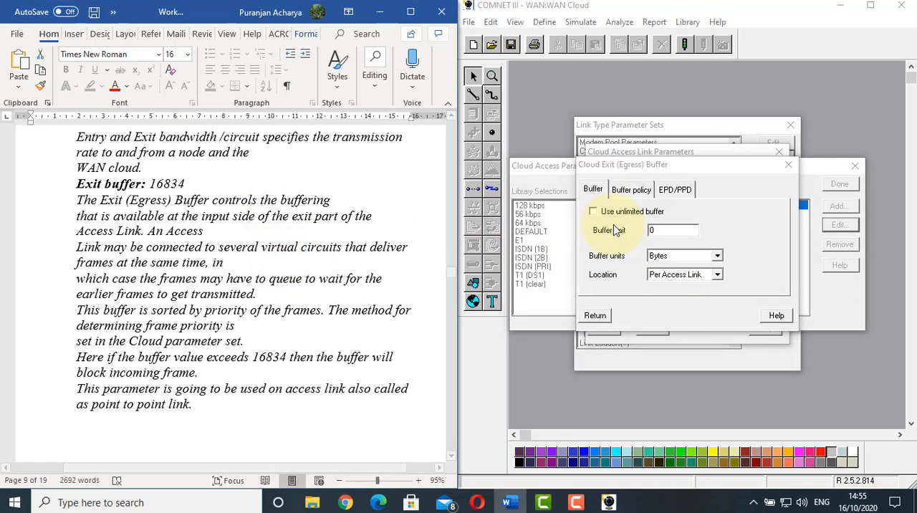
click(679, 227)
text(1)
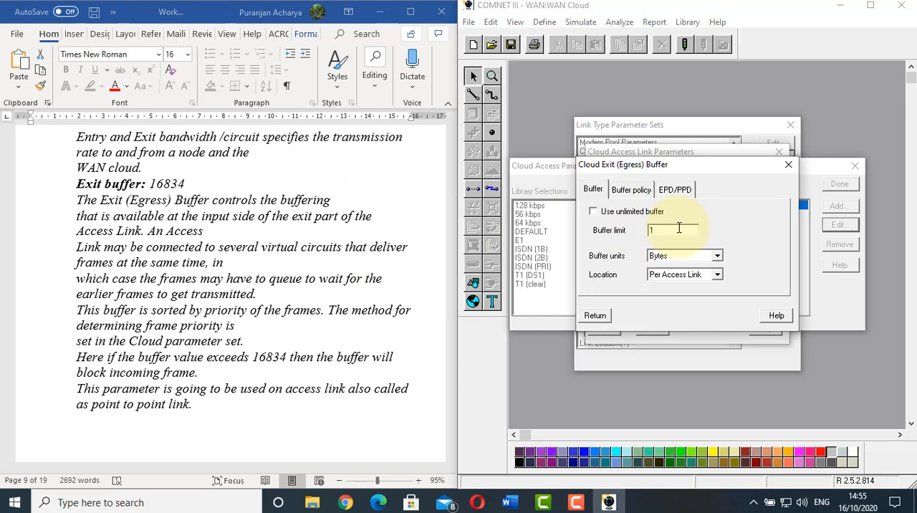
text(6834)
Read the worksheet's notes on the exit buffer, and accept the 256/512K Access parameters, returning to the link type parameter sets
click(240, 201)
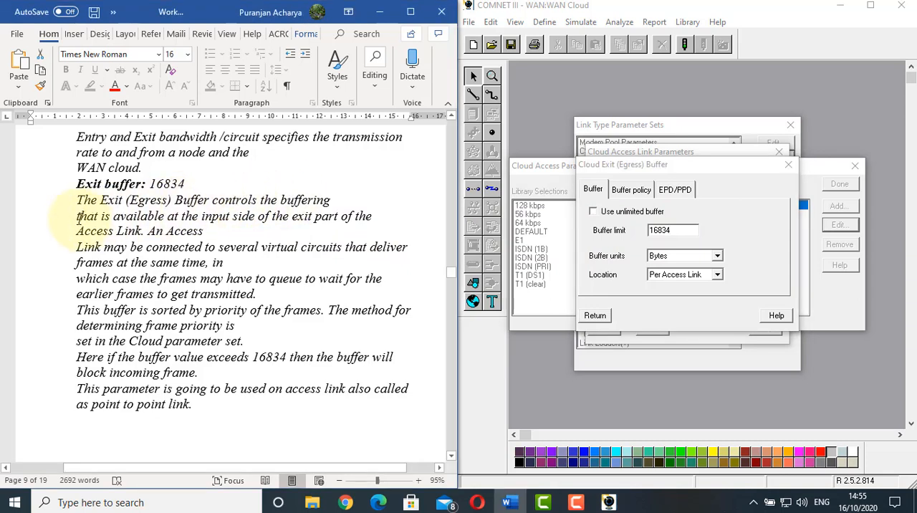
click(164, 230)
scroll(164, 228, down, 1)
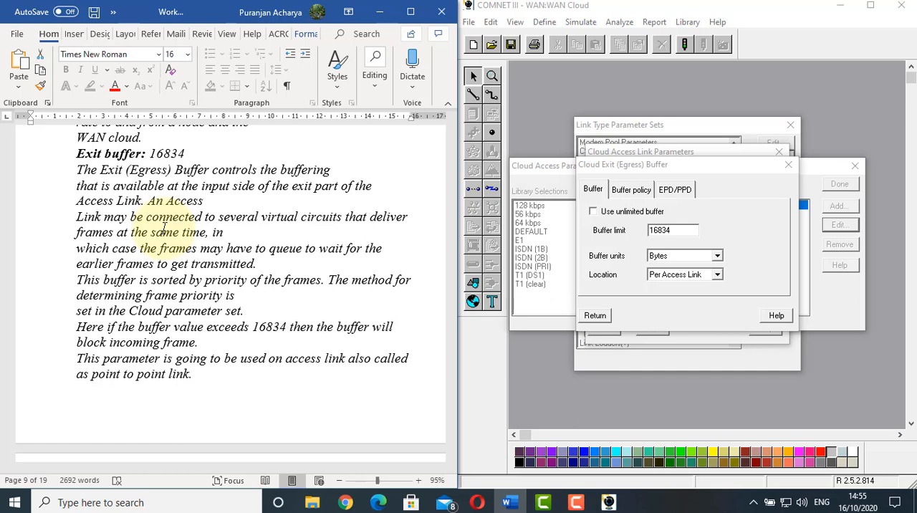
scroll(164, 228, down, 2)
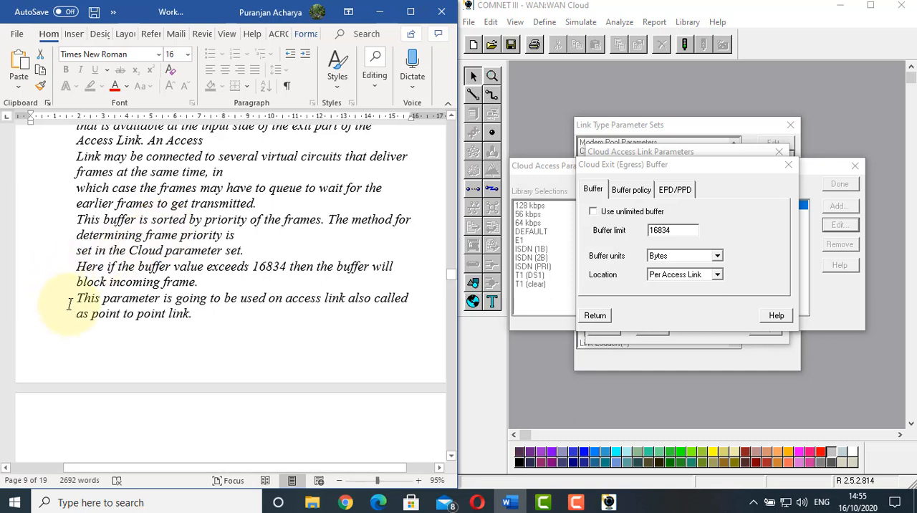
click(103, 298)
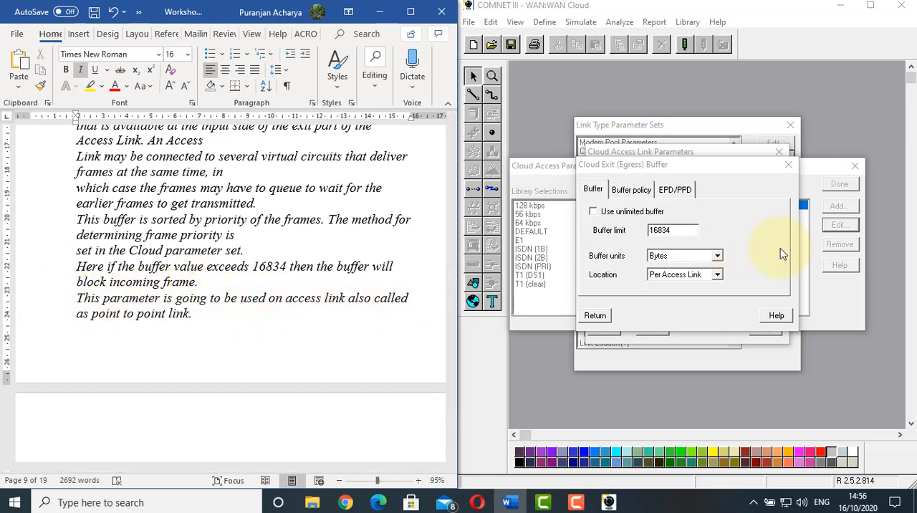
click(595, 315)
click(604, 328)
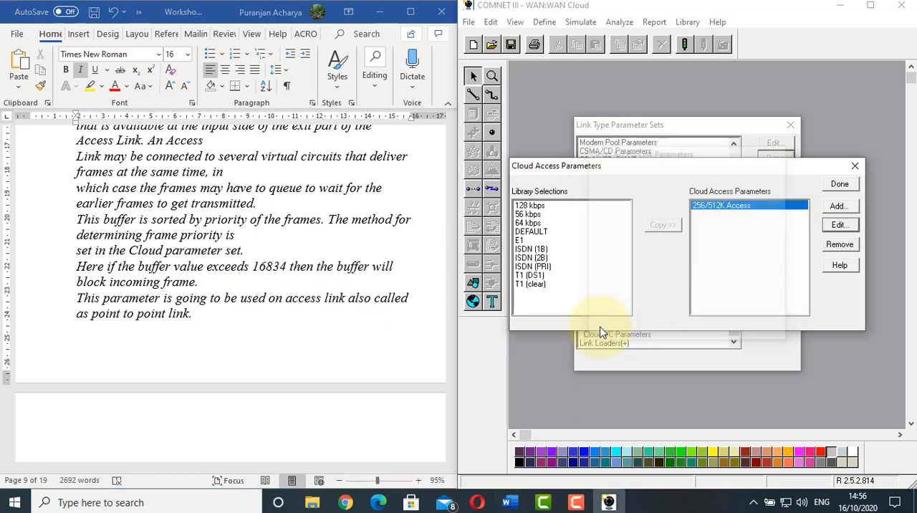
click(839, 184)
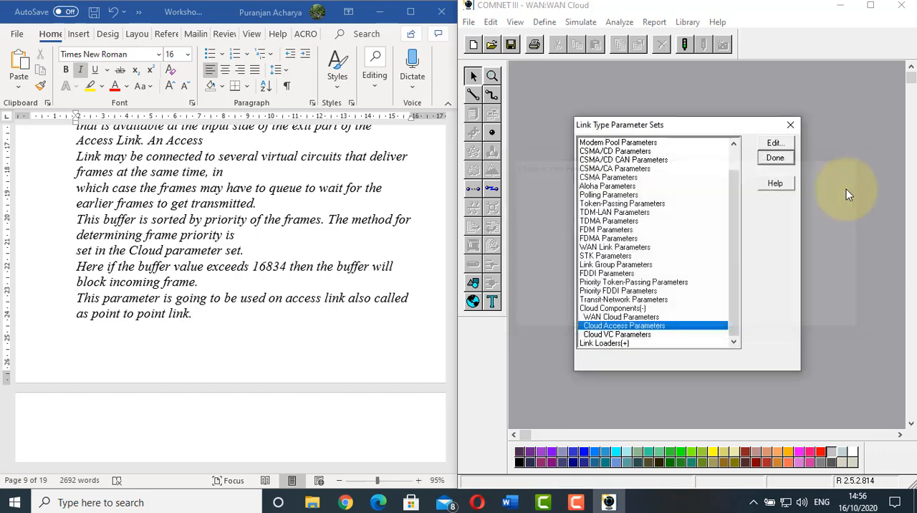
Following worksheet item 24, add a new Cloud VC parameter set named 256K CIRCUIT
scroll(271, 239, down, 3)
click(272, 238)
scroll(272, 239, down, 3)
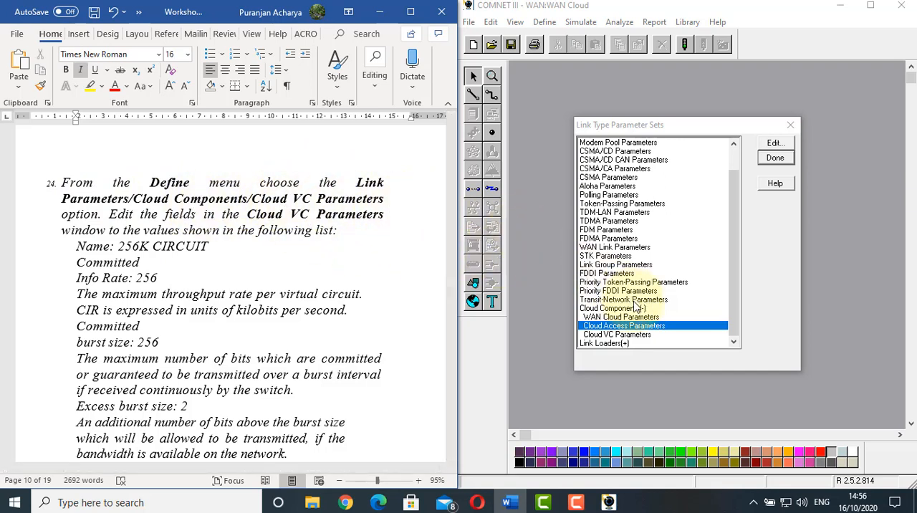
click(613, 335)
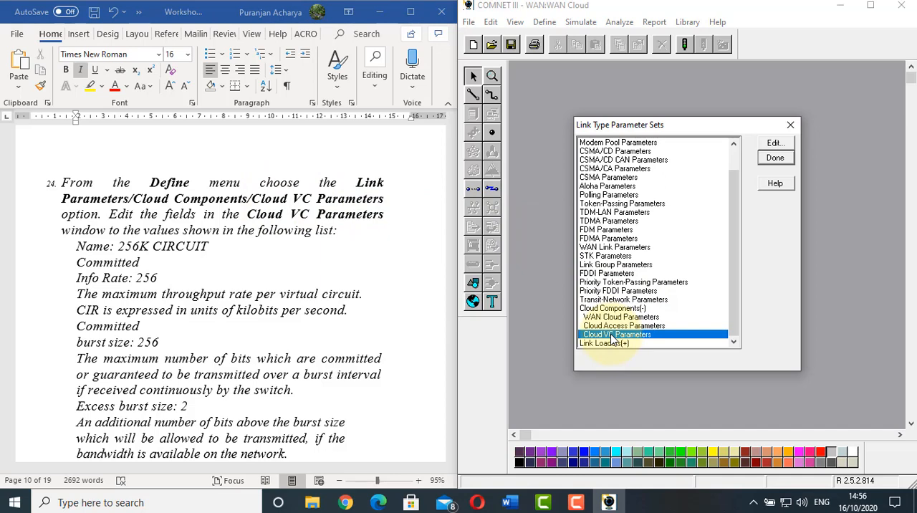
double_click(612, 334)
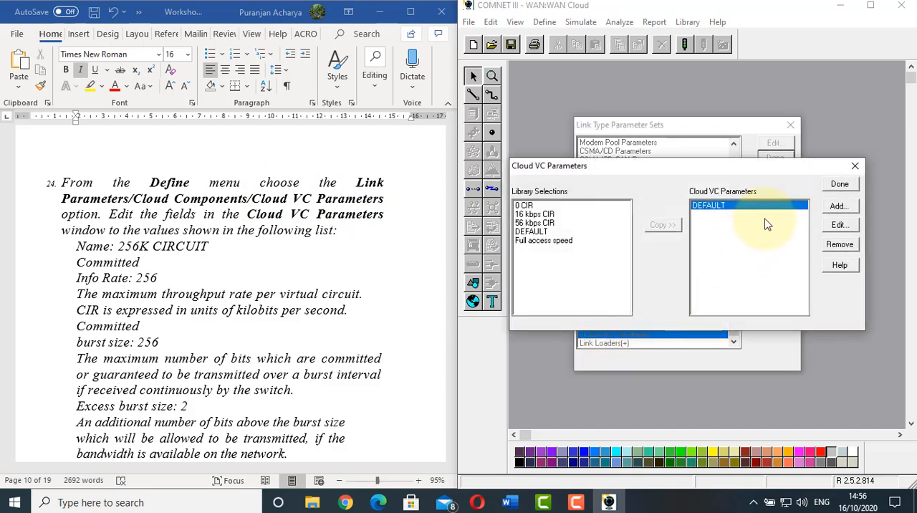
click(839, 206)
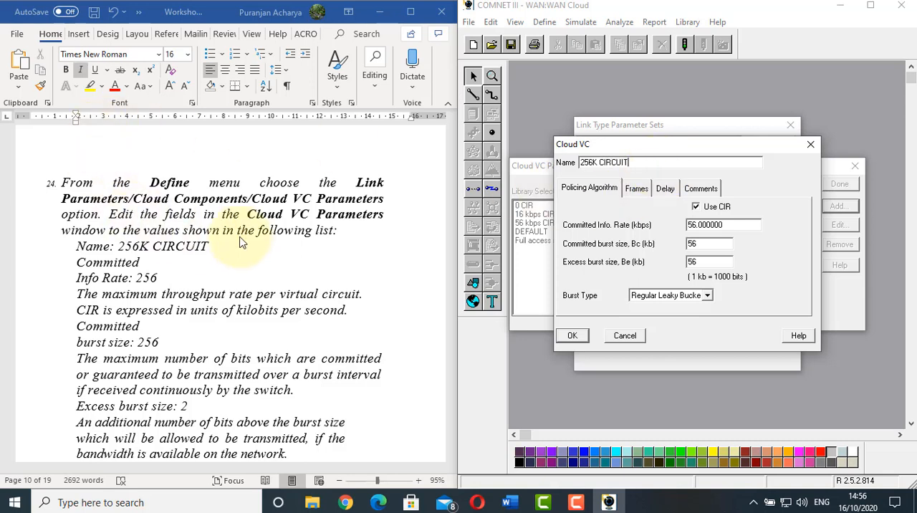
Set the committed information rate of the 256K CIRCUIT virtual circuit to 256 kbps and check it against worksheet item 24
double_click(731, 225)
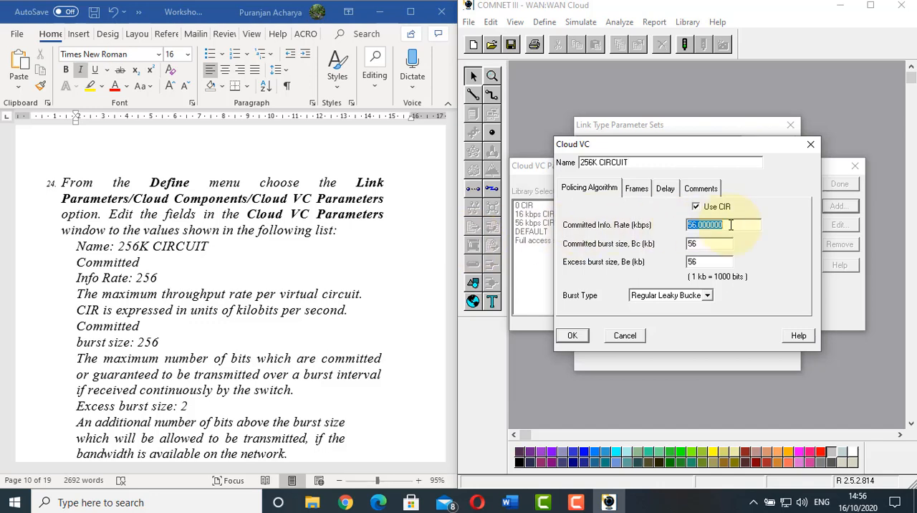
text(256)
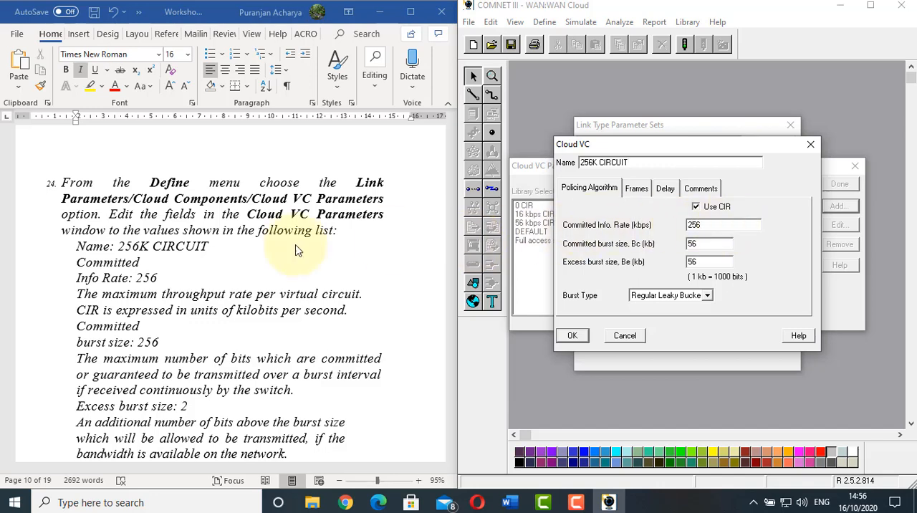
click(163, 263)
scroll(163, 266, down, 1)
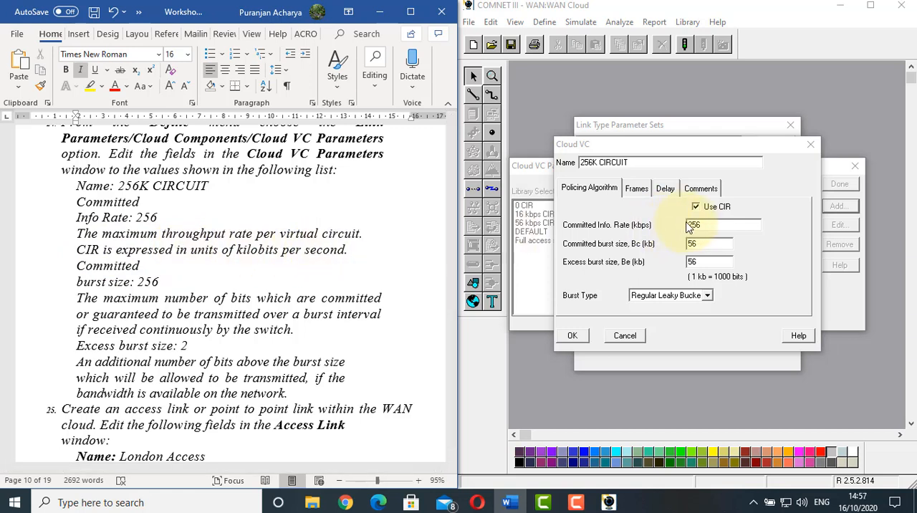
double_click(714, 224)
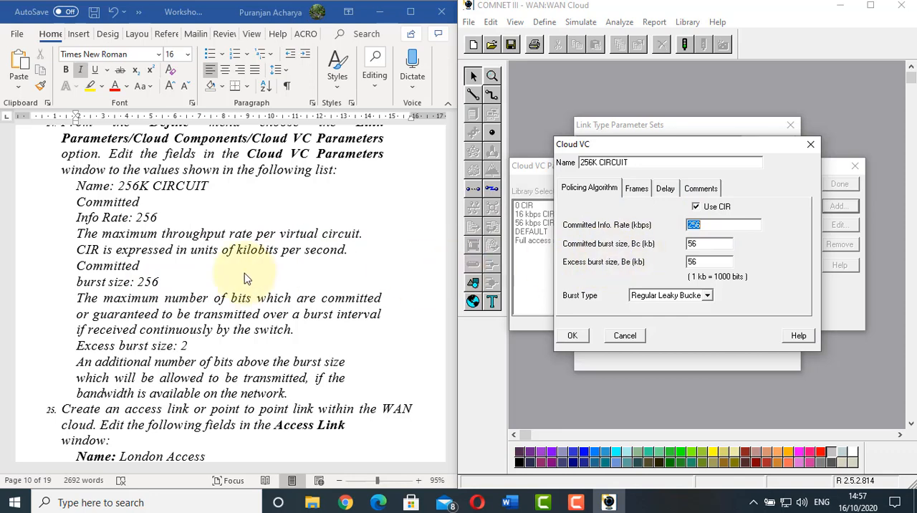
Consult the worksheet's burst size entries and start editing the committed burst size (Bc) of 256K CIRCUIT
scroll(237, 278, down, 2)
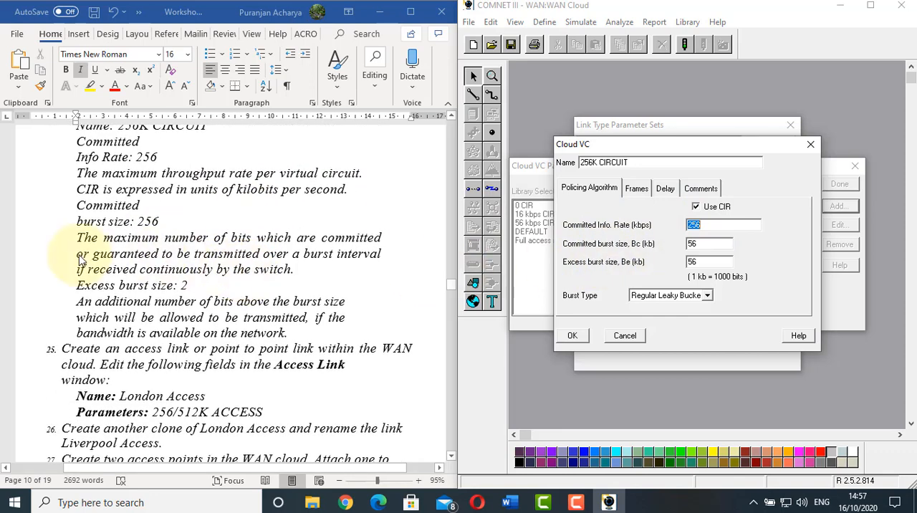
click(696, 246)
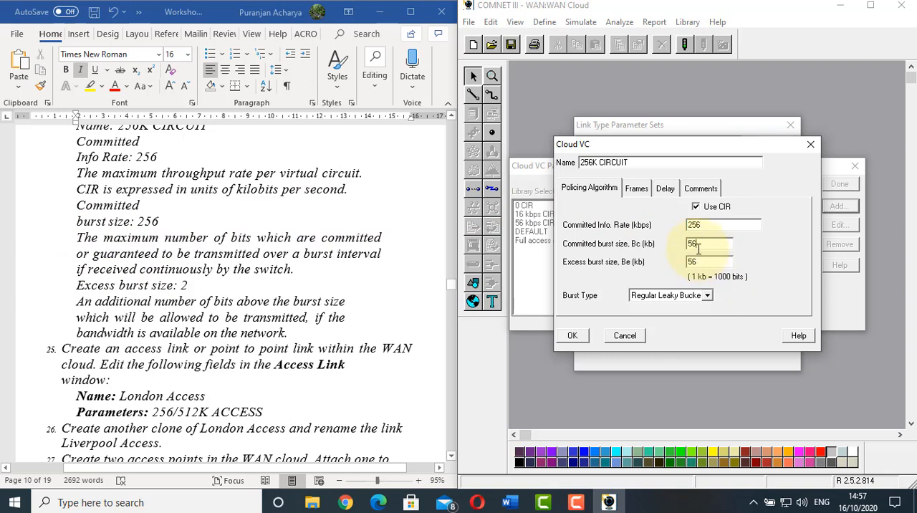
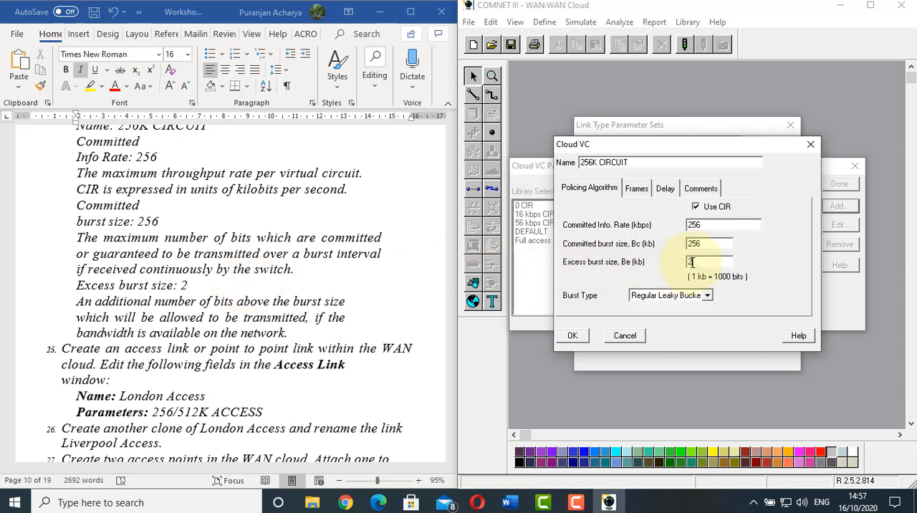
Read the worksheet's excess burst size note, accept the 256K CIRCUIT parameters, and close the link type parameter sets
click(127, 315)
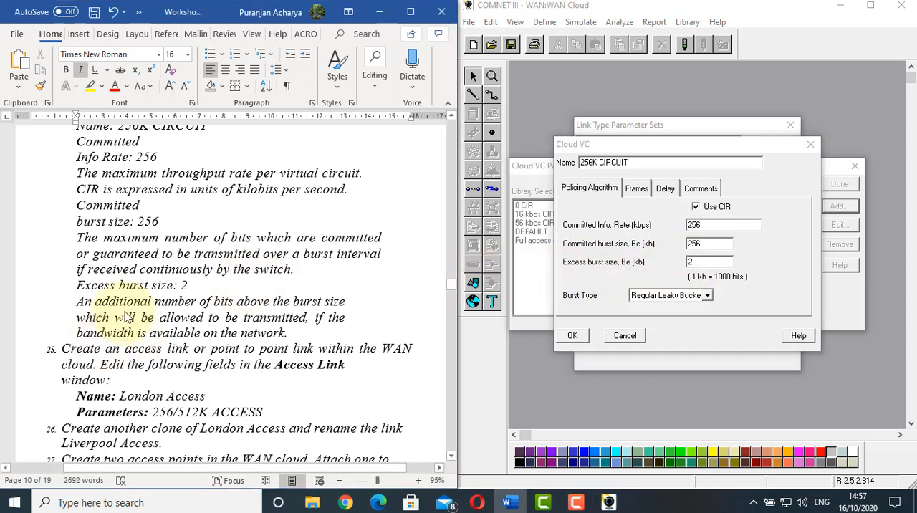
scroll(128, 315, down, 1)
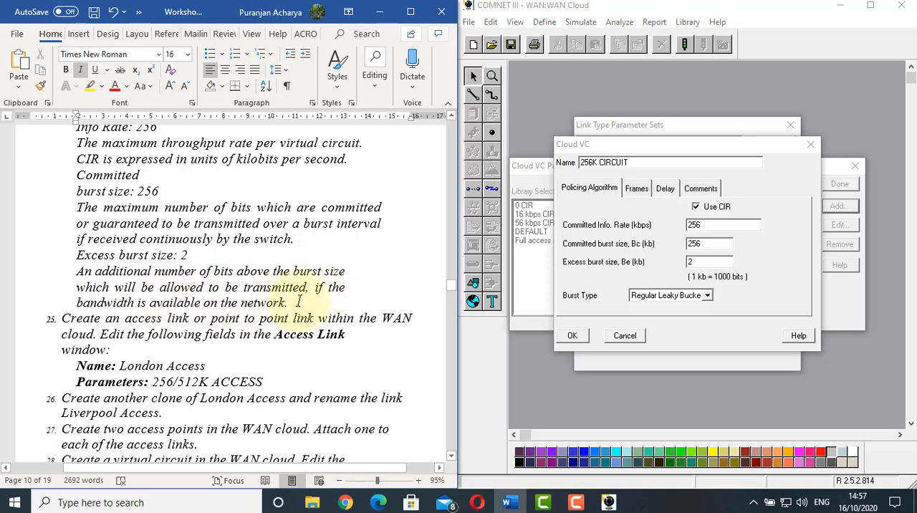
click(572, 338)
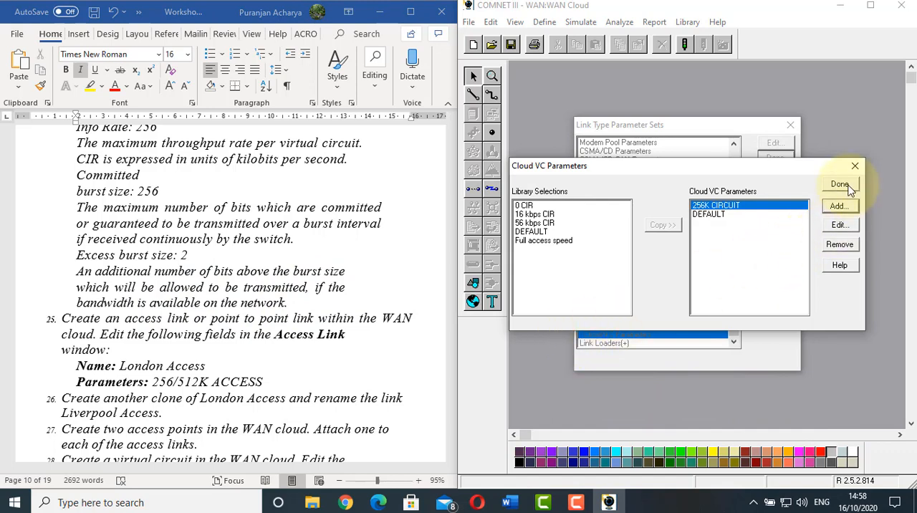
click(848, 186)
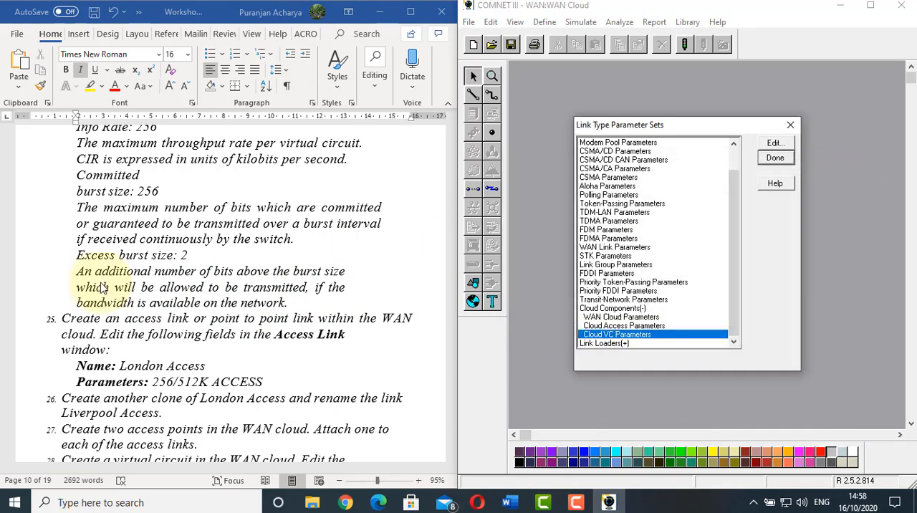
scroll(180, 264, down, 2)
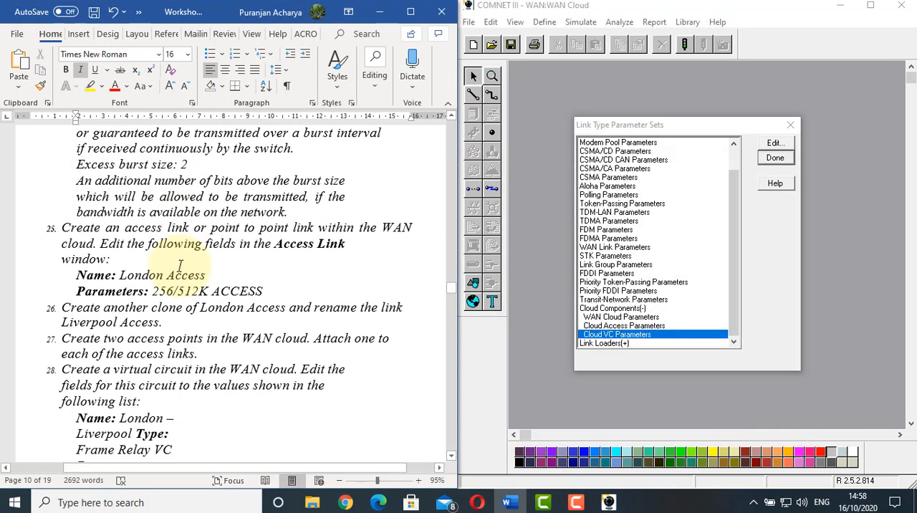
click(775, 159)
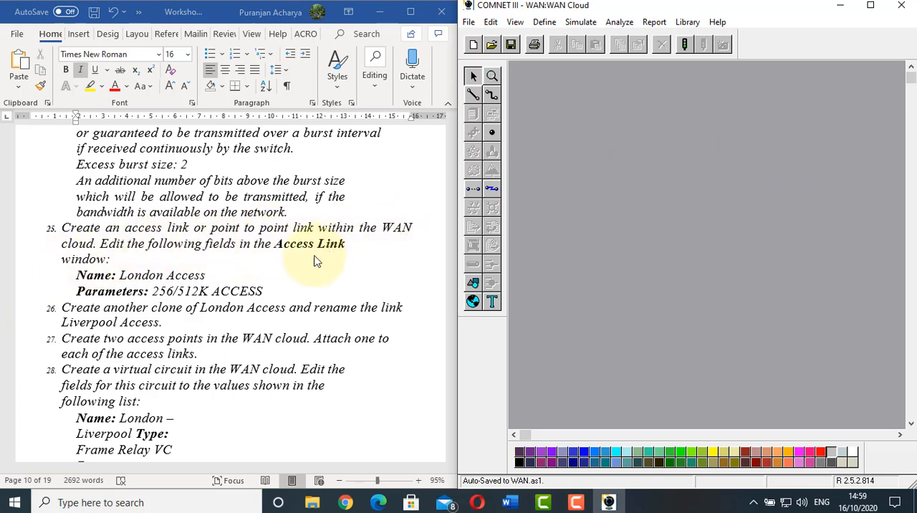
Place a point-to-point access link in the WAN cloud, named London Access, with the 256/512K Access parameters
click(493, 192)
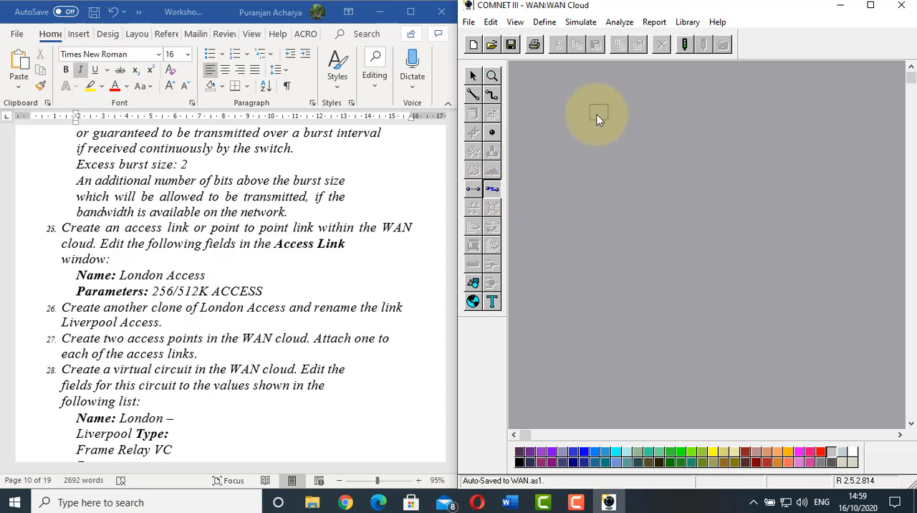
click(603, 115)
right_click(605, 112)
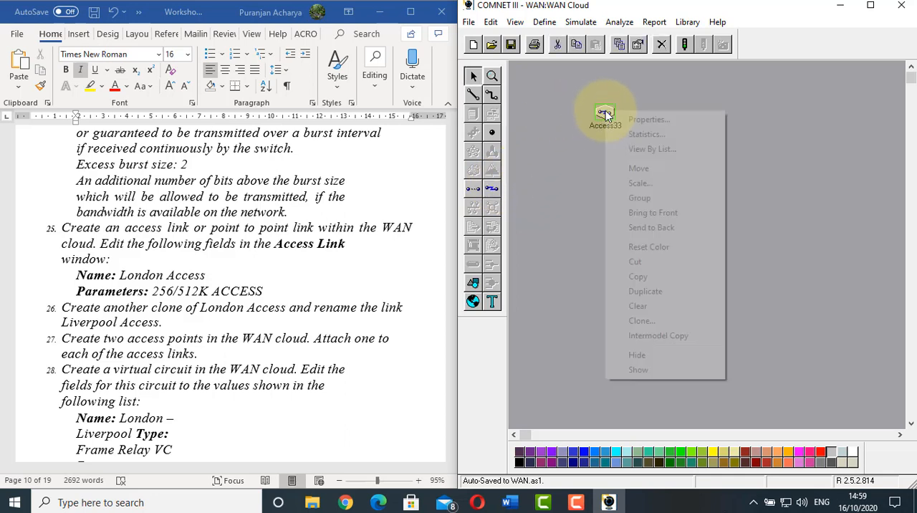
click(647, 119)
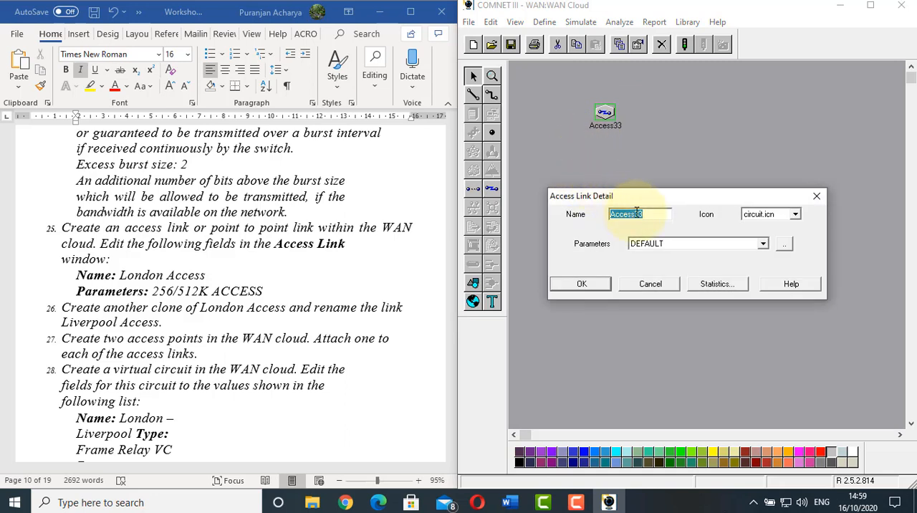
text(London Access)
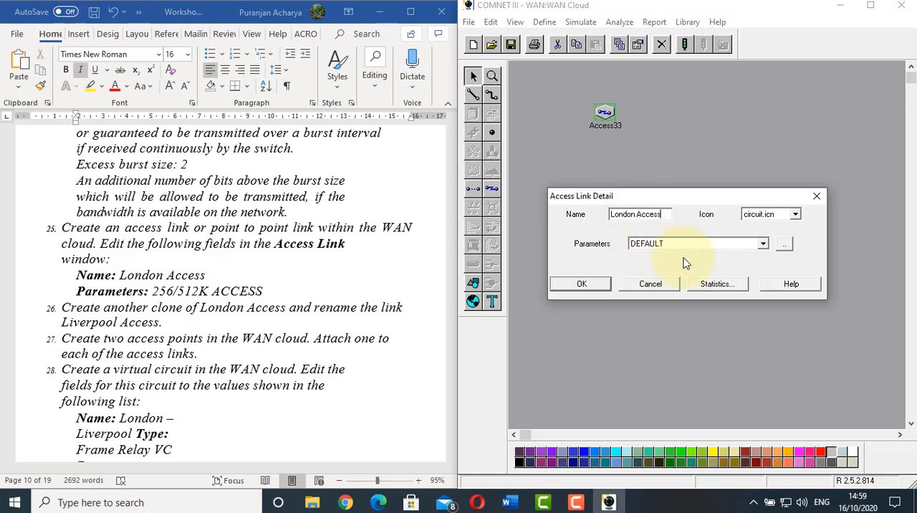
click(763, 243)
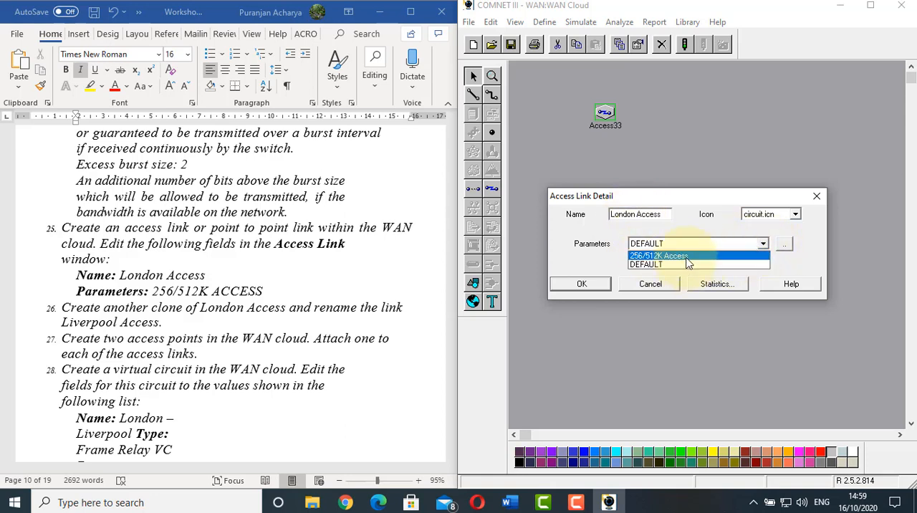
click(686, 257)
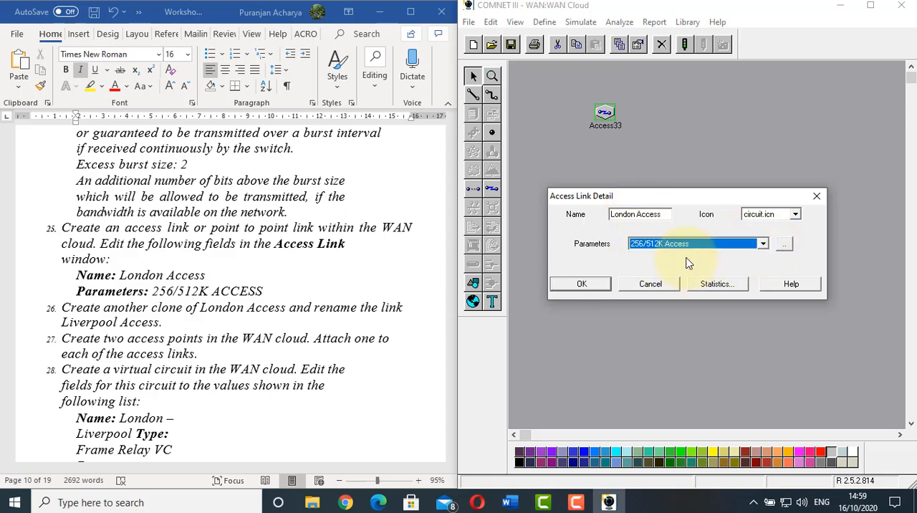
click(591, 284)
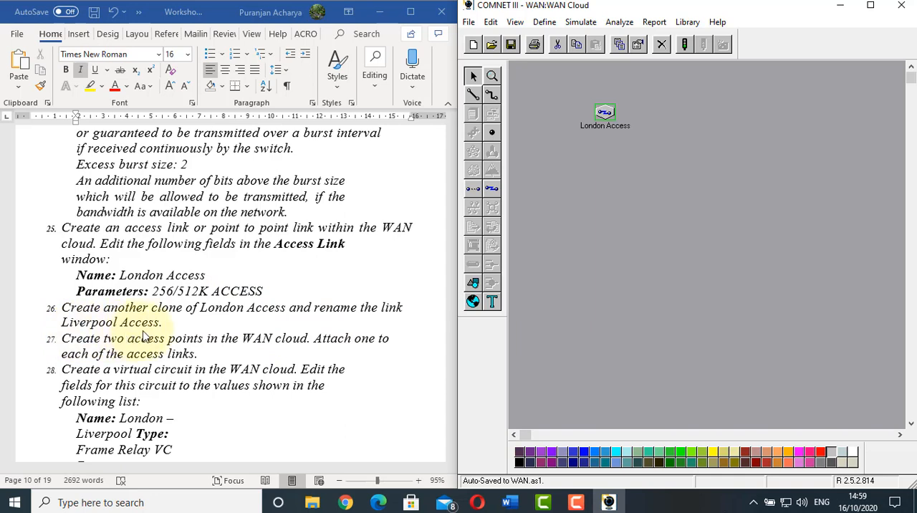
Clone London Access with one copy and move the copy well to the right of the original
click(669, 176)
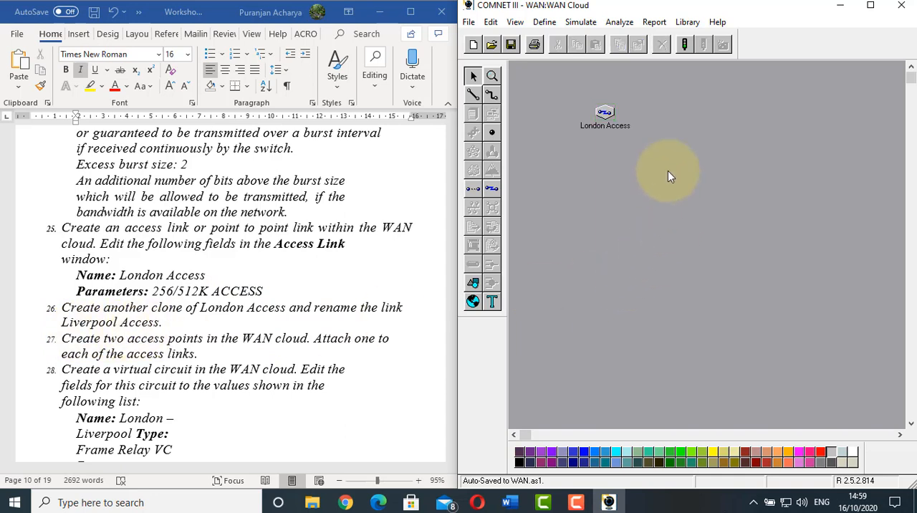
click(606, 113)
right_click(607, 113)
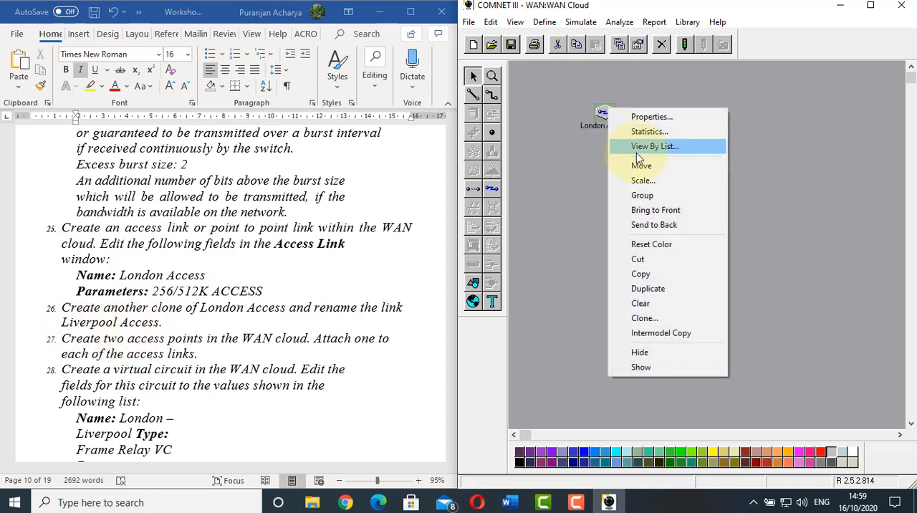
click(644, 318)
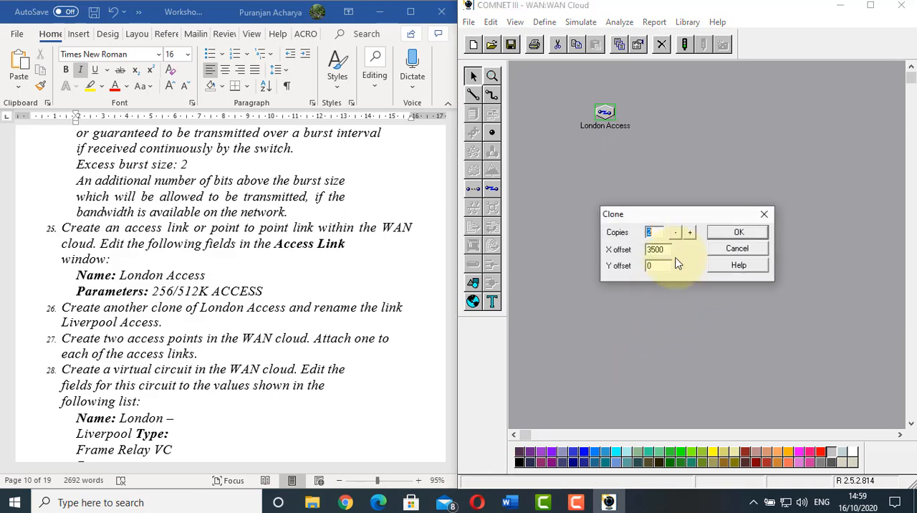
click(675, 233)
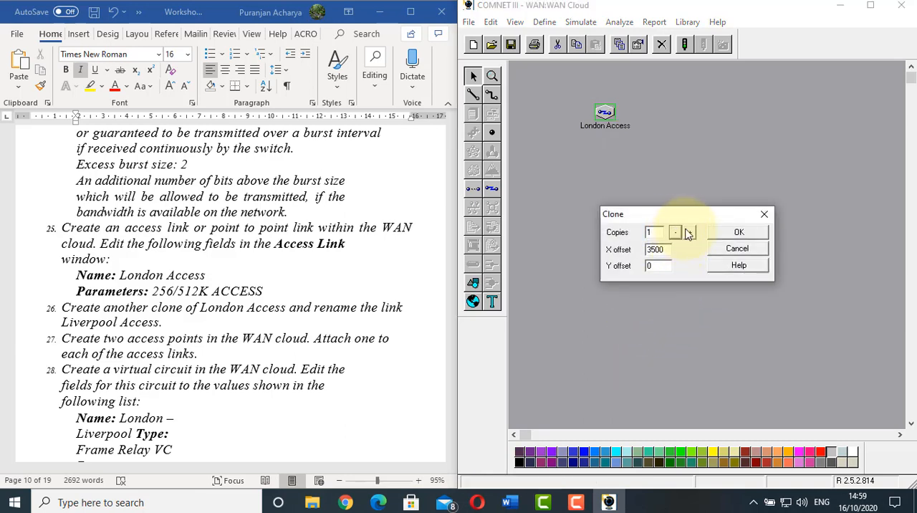
click(732, 234)
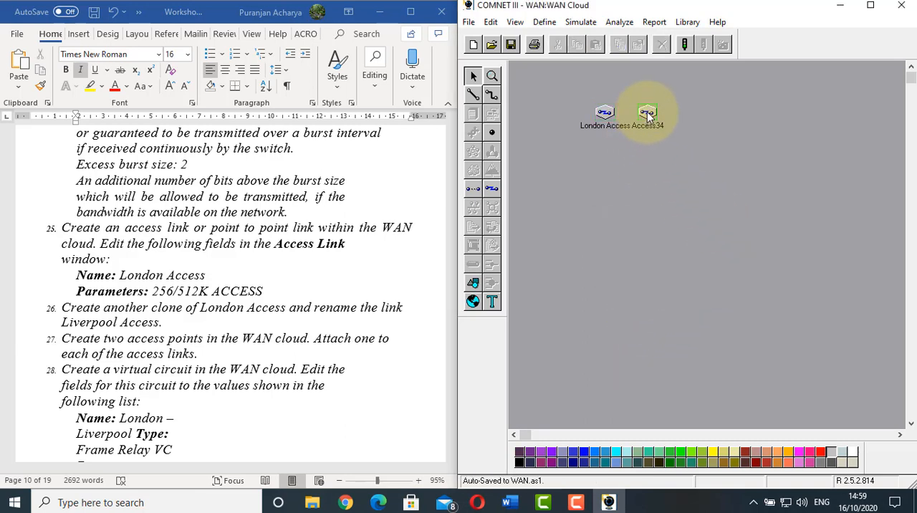
drag(647, 112, 851, 106)
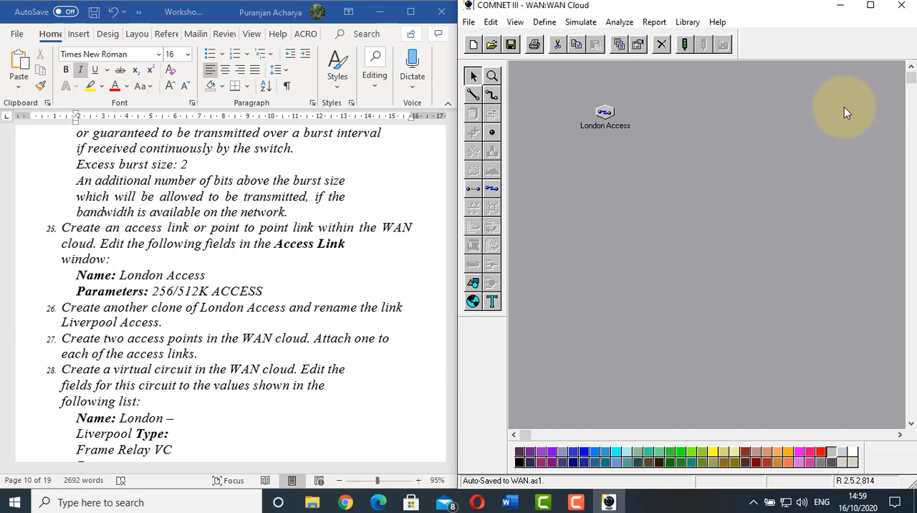
Rename the cloned access link as Liverpool Access, keeping the 256/512K Access parameters
right_click(822, 110)
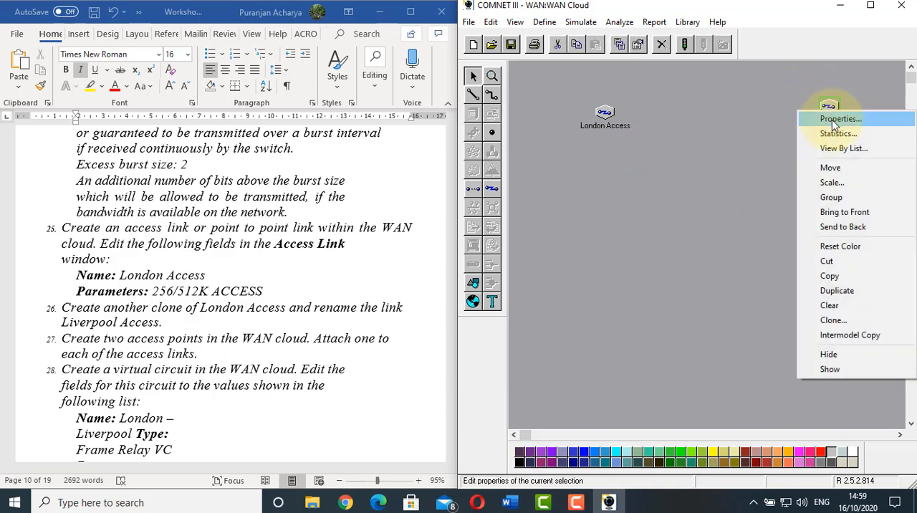
click(805, 117)
drag(620, 373, 618, 199)
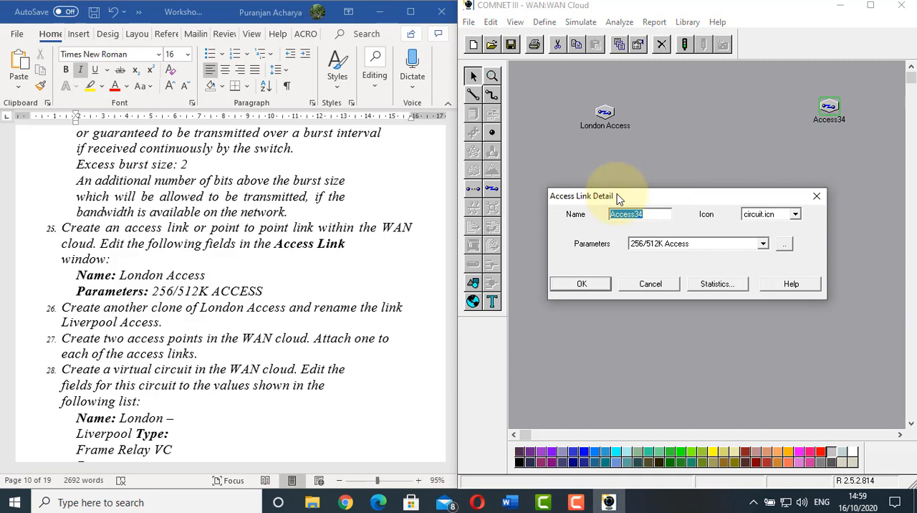
text(Liverpool)
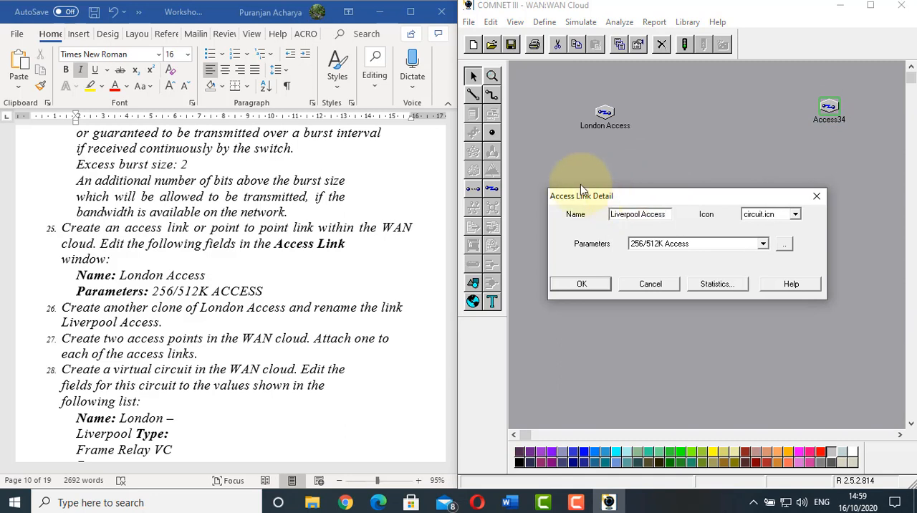
click(573, 282)
Following worksheet item 27, place two access points in the WAN cloud, one on the outer side of each access link
click(197, 276)
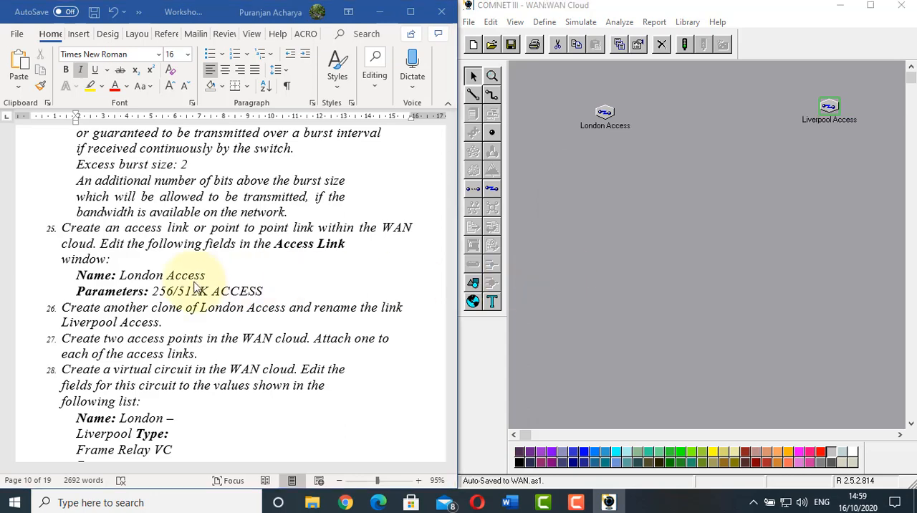
scroll(193, 281, down, 2)
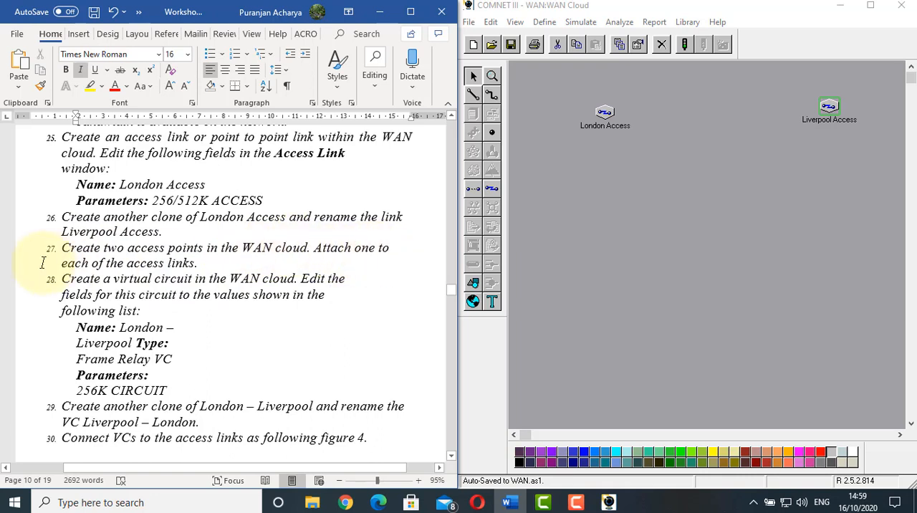
click(641, 213)
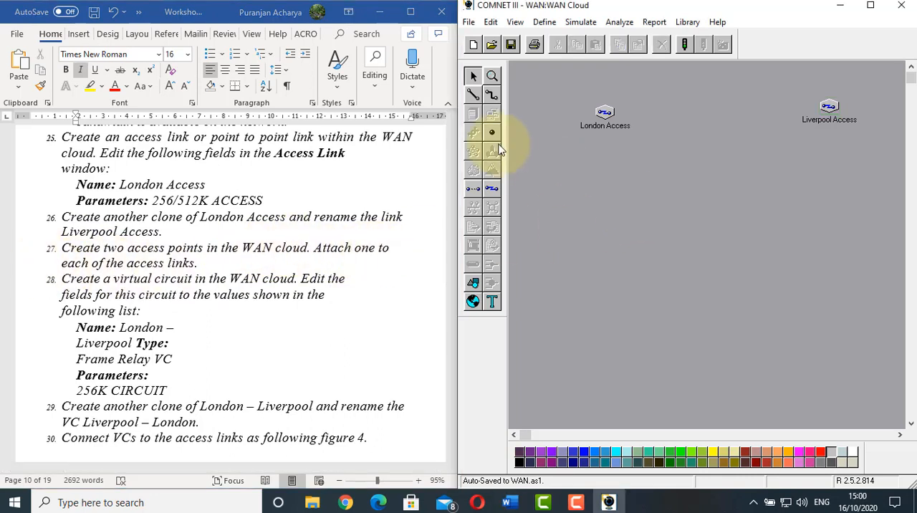
click(491, 135)
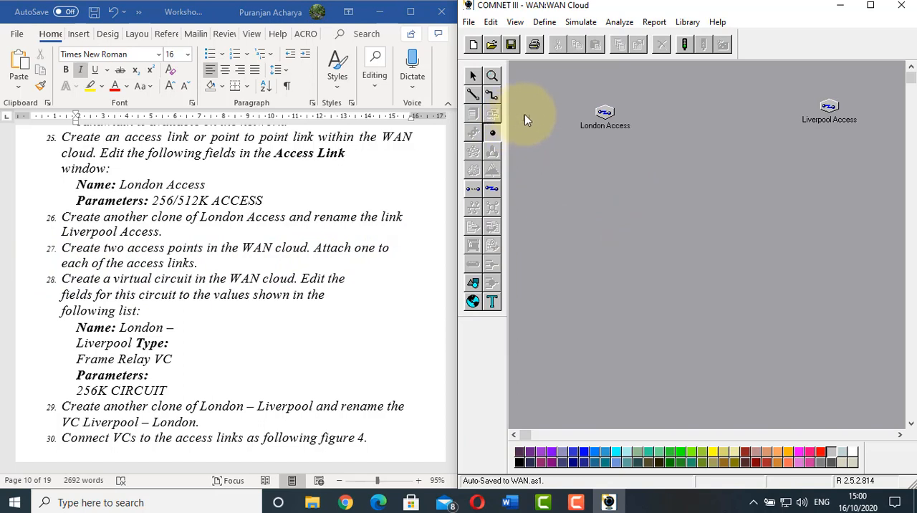
click(529, 106)
click(491, 135)
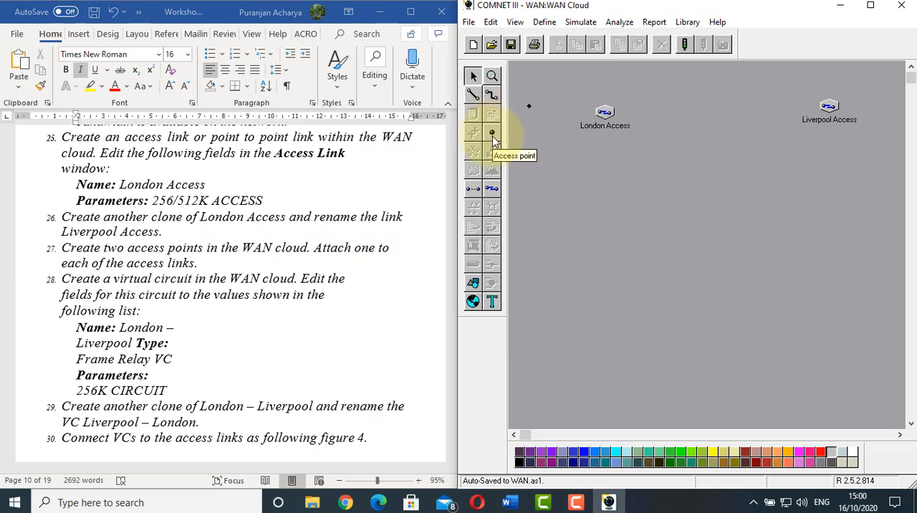
click(883, 87)
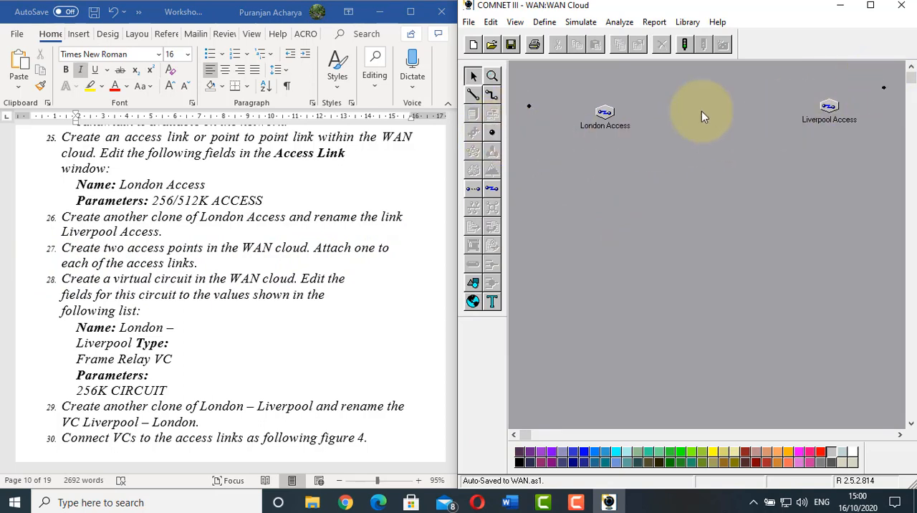
Connect one access point to London Access and the other to Liverpool Access
click(472, 94)
click(529, 106)
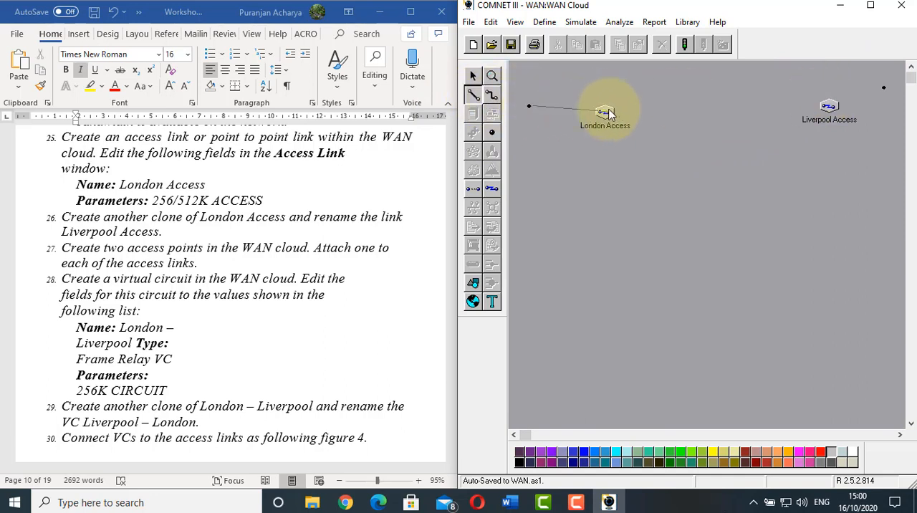
click(607, 112)
click(472, 94)
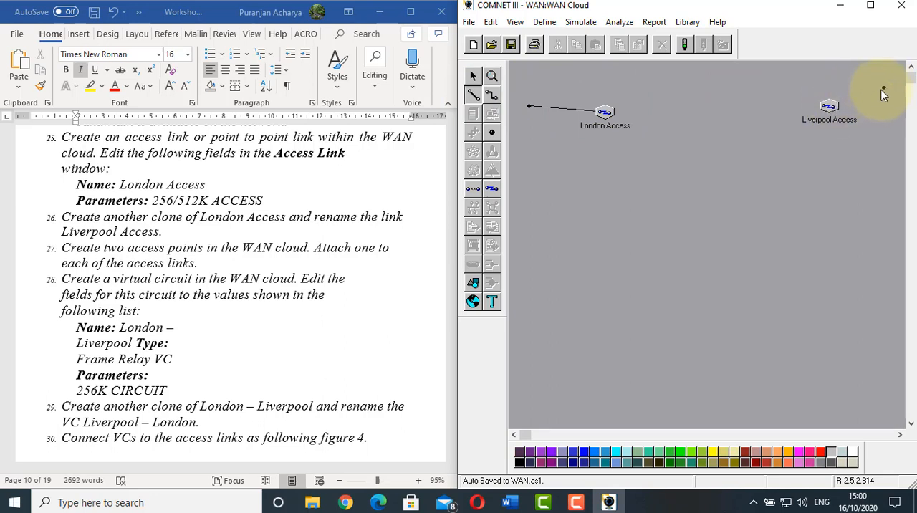
click(828, 105)
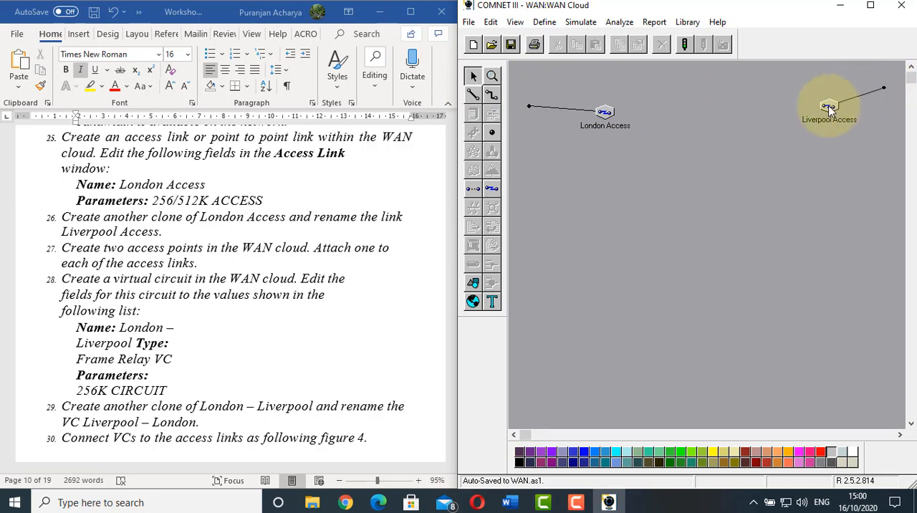
Following worksheet item 28, place a virtual circuit in the WAN cloud between London Access and Liverpool Access
click(239, 267)
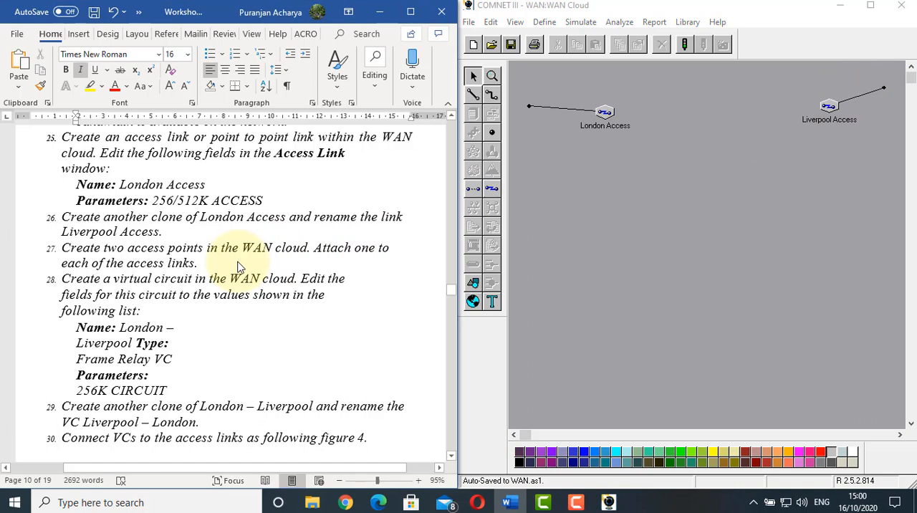
scroll(239, 266, down, 2)
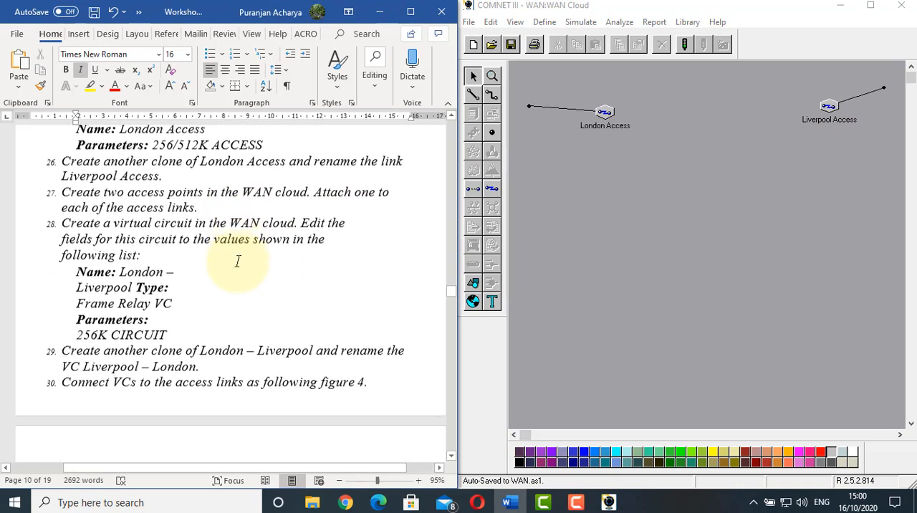
click(69, 220)
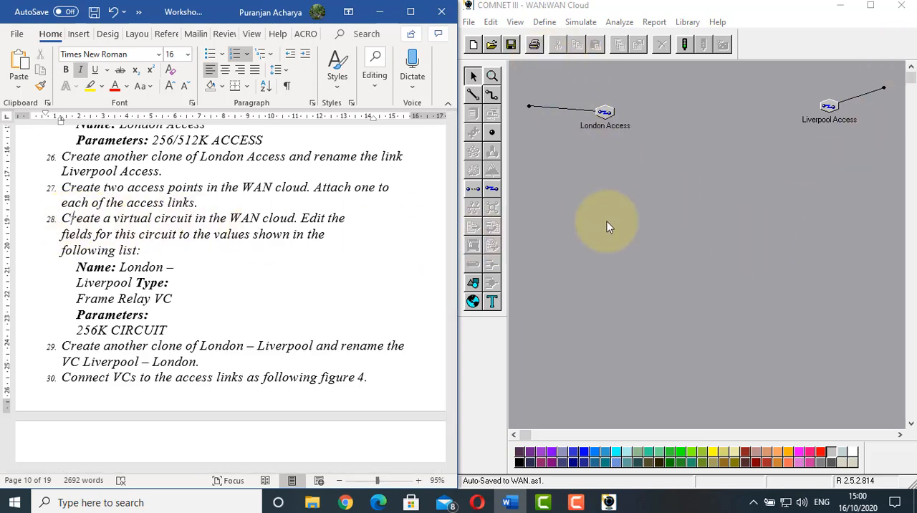
click(474, 190)
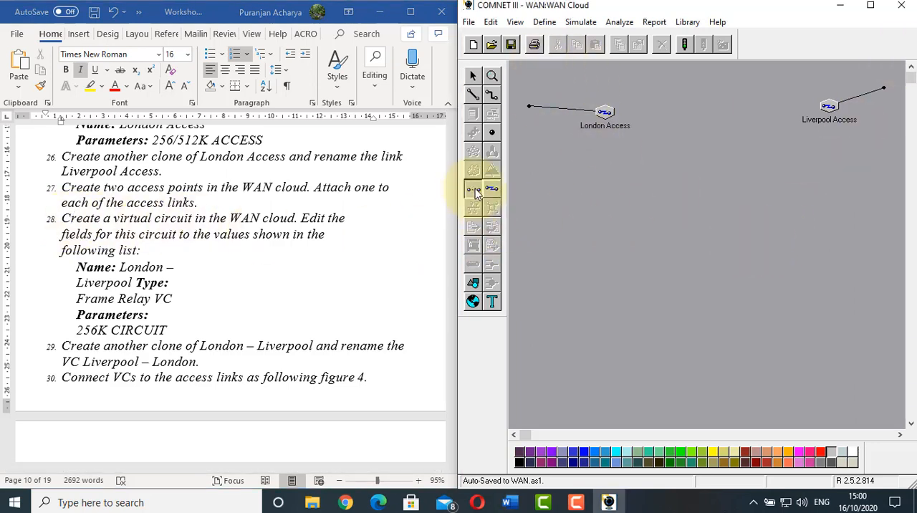
click(722, 78)
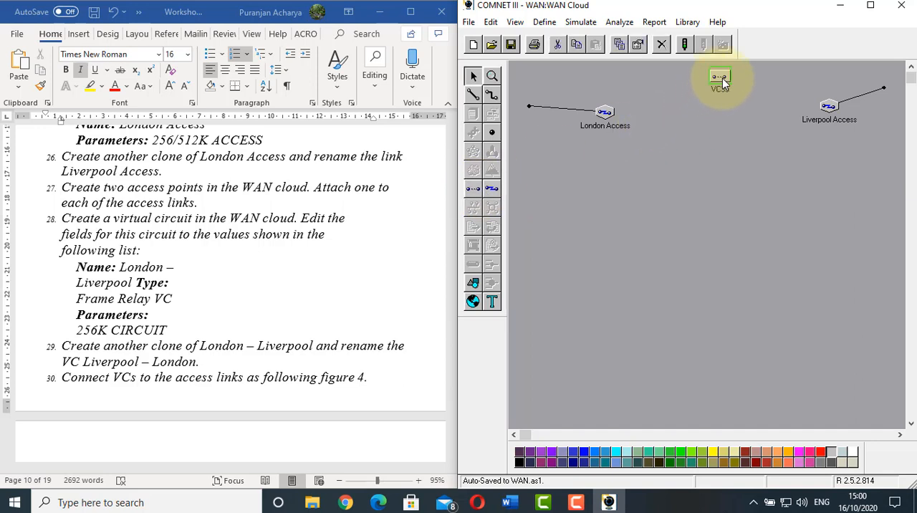
Name the virtual circuit London - Liverpool and assign it the 256K CIRCUIT parameters, keeping the Frame Relay VC type
click(175, 226)
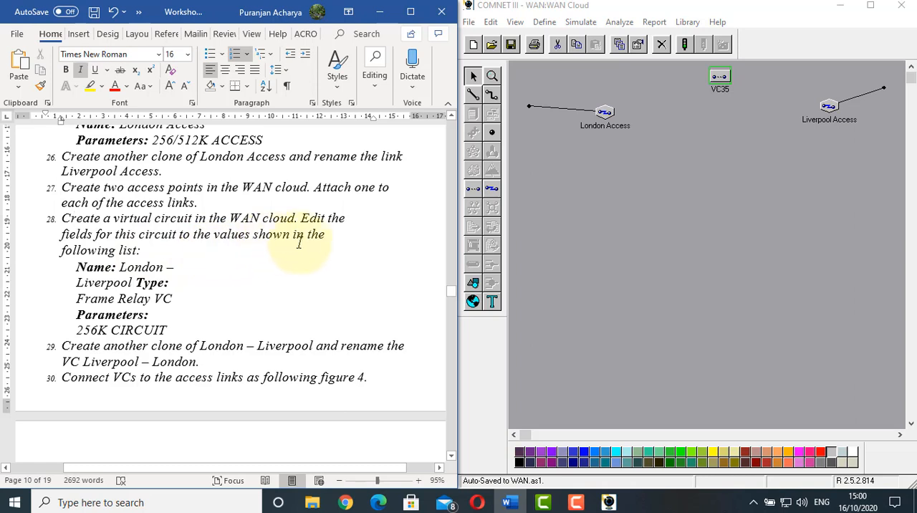
right_click(721, 83)
click(749, 85)
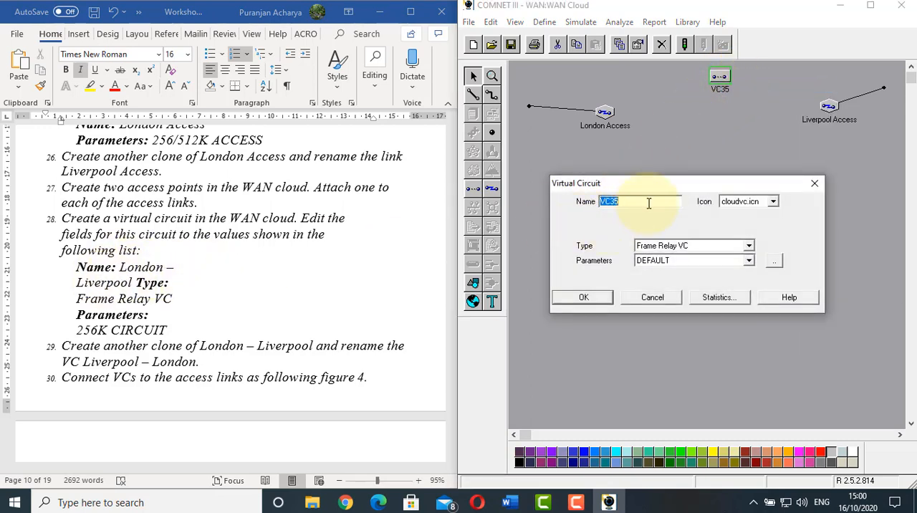
text(London - Liverpool)
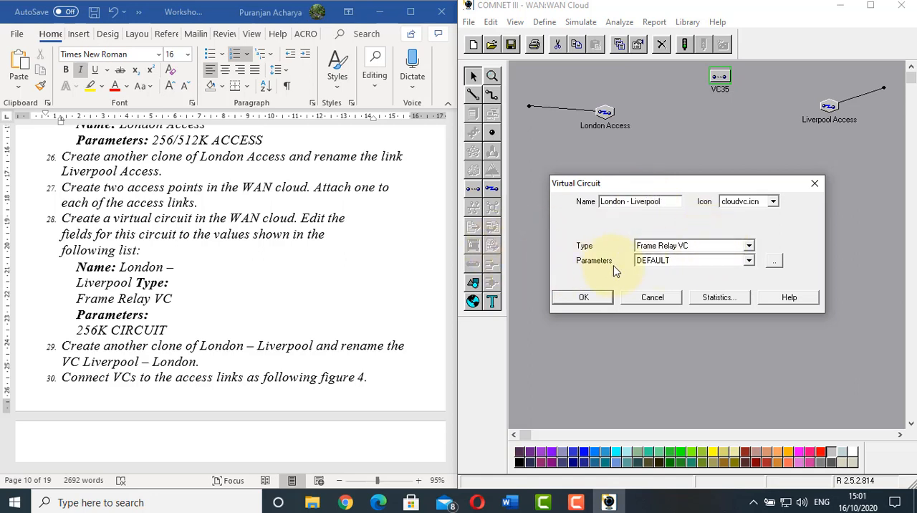
click(749, 261)
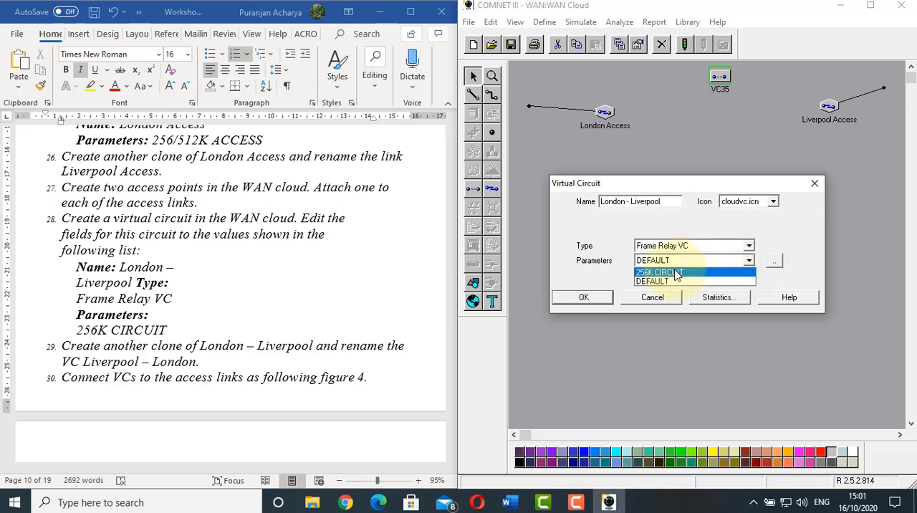
click(676, 276)
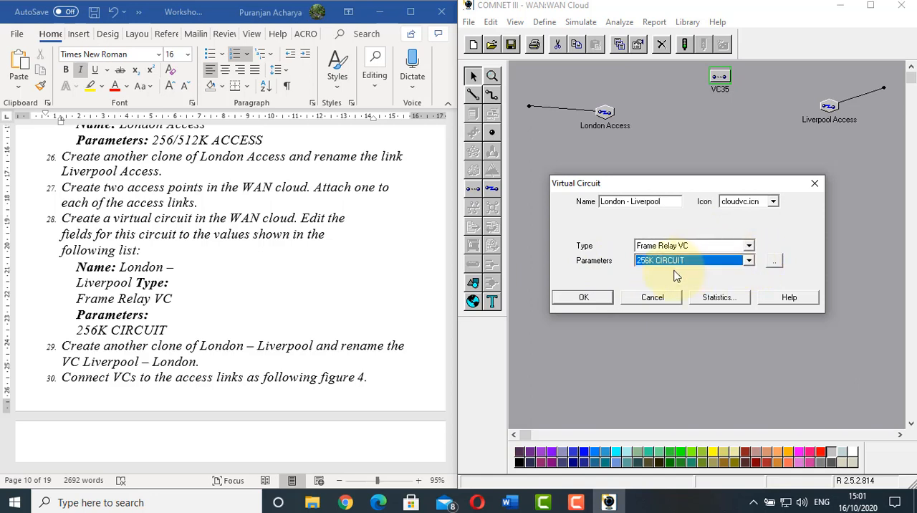
click(569, 297)
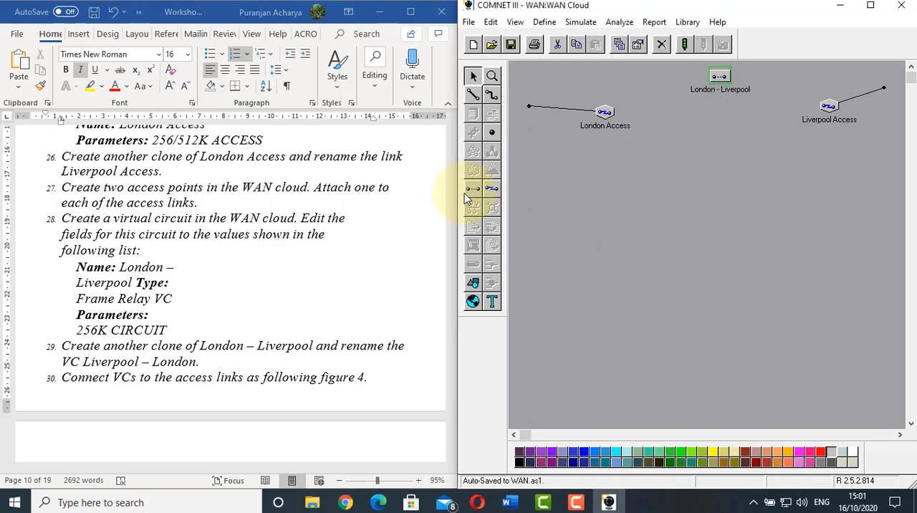
Following worksheet item 29, clone the London - Liverpool virtual circuit with one copy and place the copy directly below the original
click(172, 335)
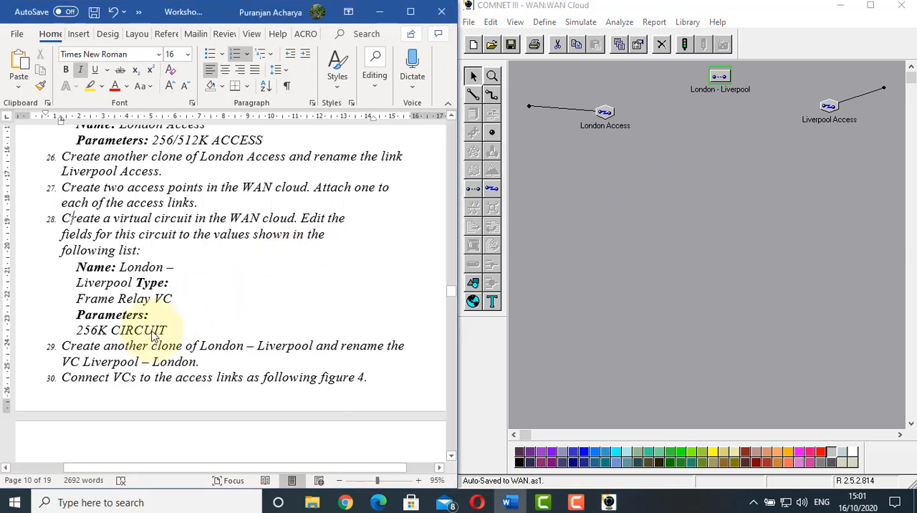
scroll(193, 333, down, 1)
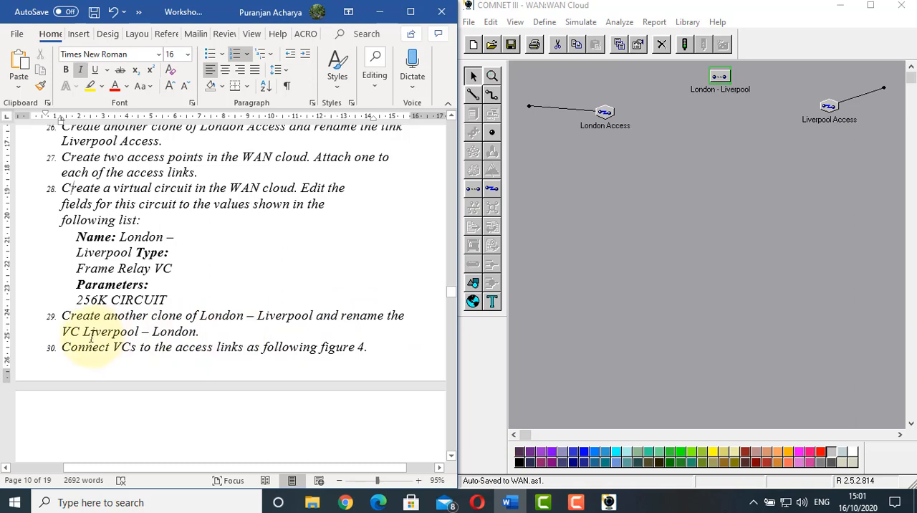
right_click(723, 73)
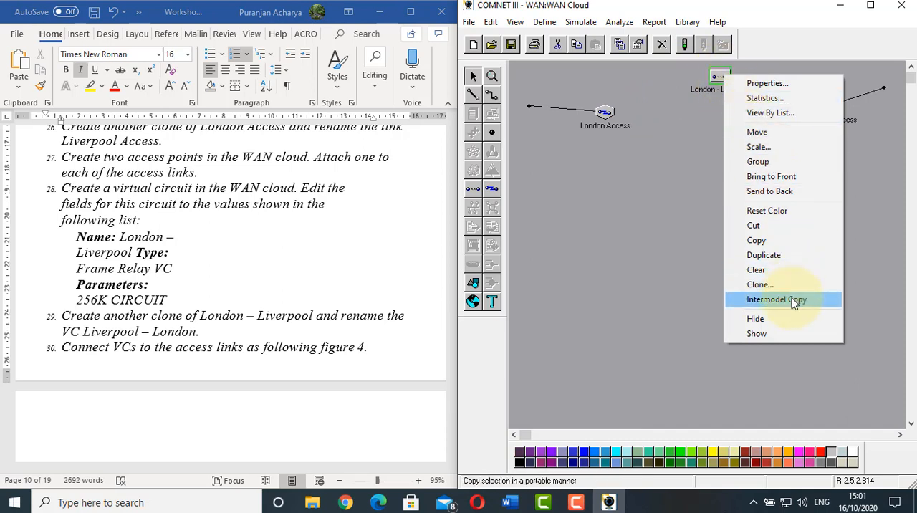
click(781, 285)
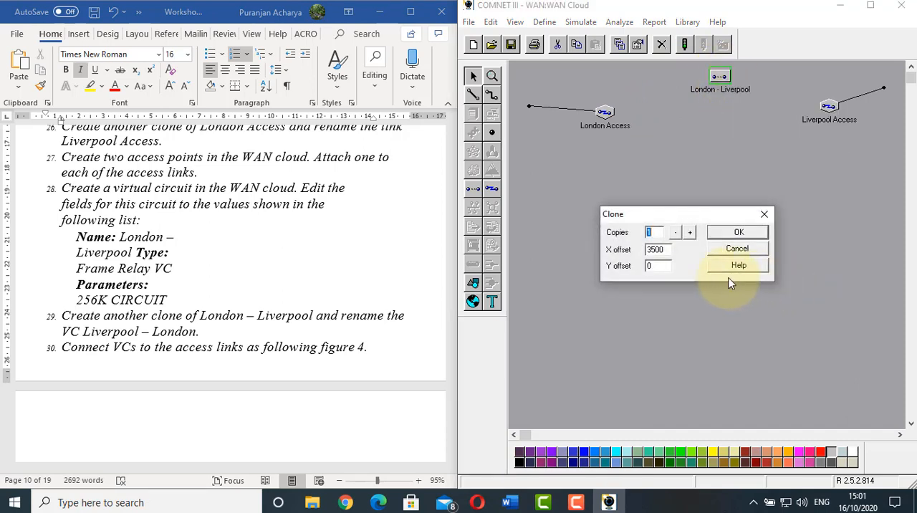
click(738, 233)
click(720, 152)
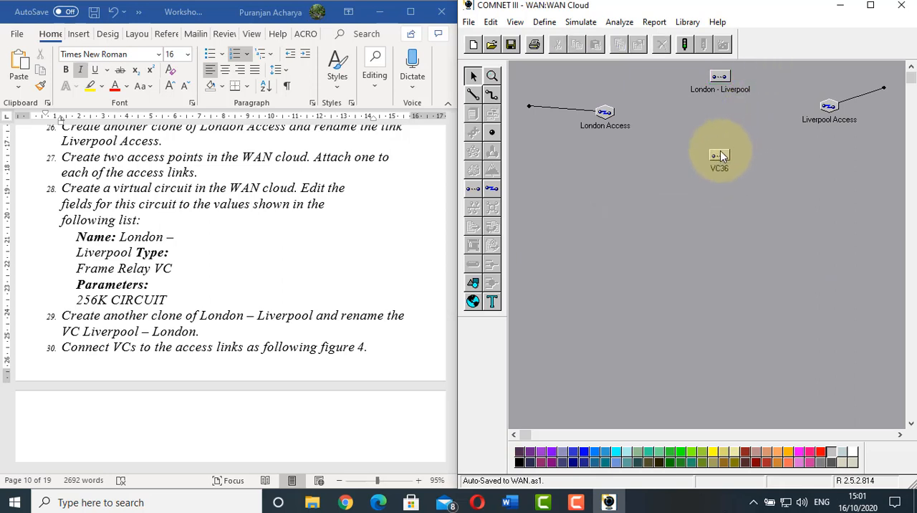
Rename the cloned virtual circuit as Liverpol - London, keeping the 256K CIRCUIT parameters
right_click(719, 151)
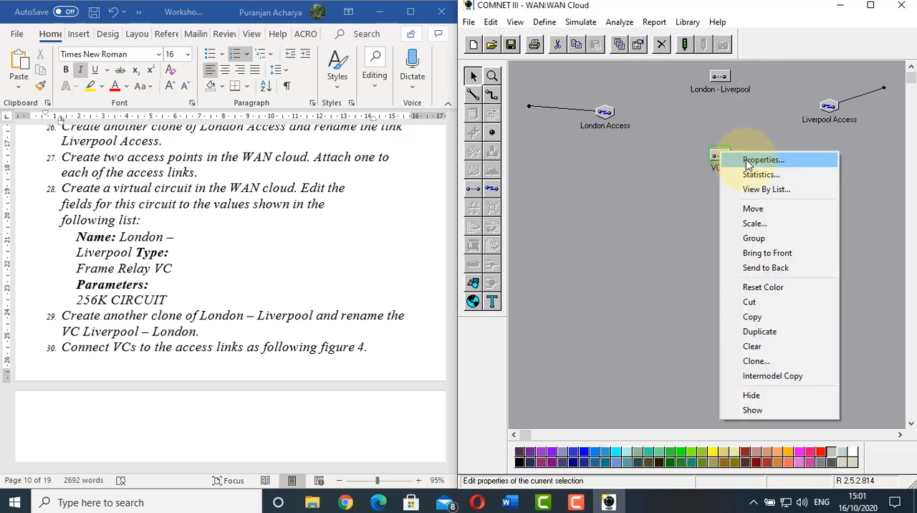
click(748, 161)
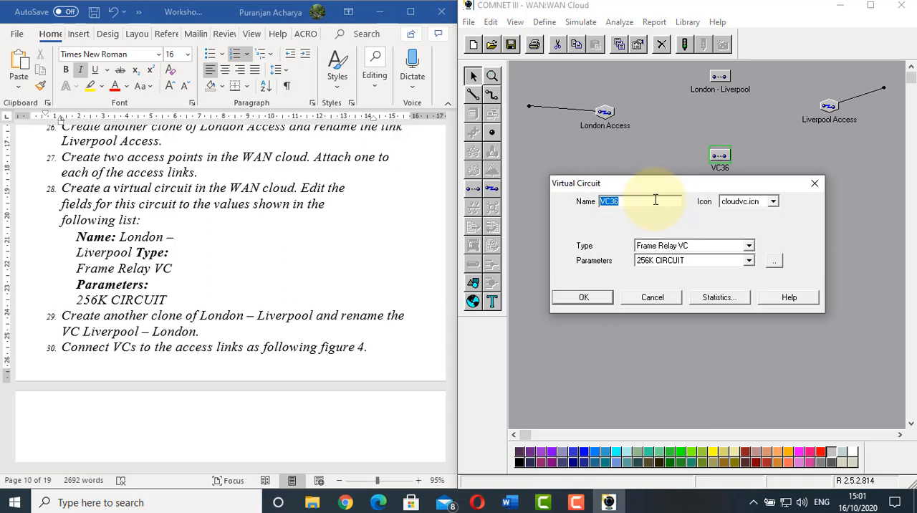
key(BackSpace)
click(599, 301)
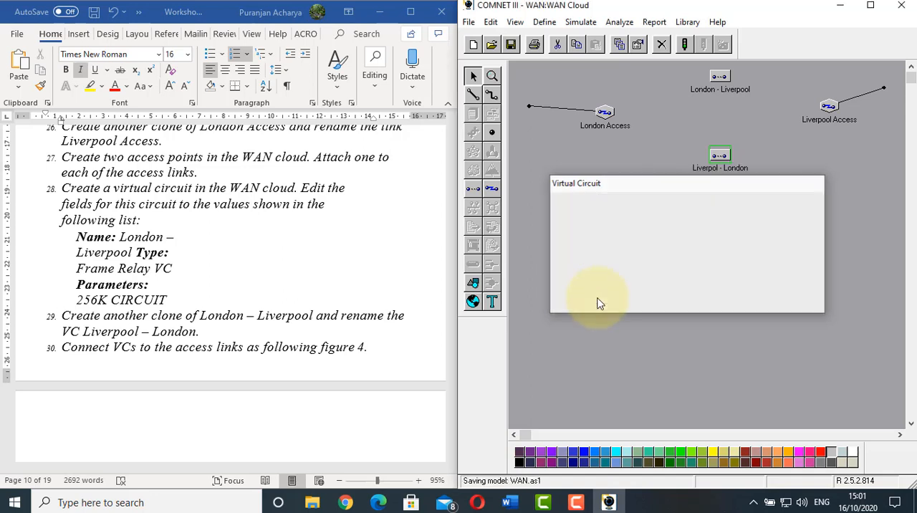
Following figure 4 of the worksheet, connect London Access to the London - Liverpool circuit and that circuit to Liverpool Access
click(113, 348)
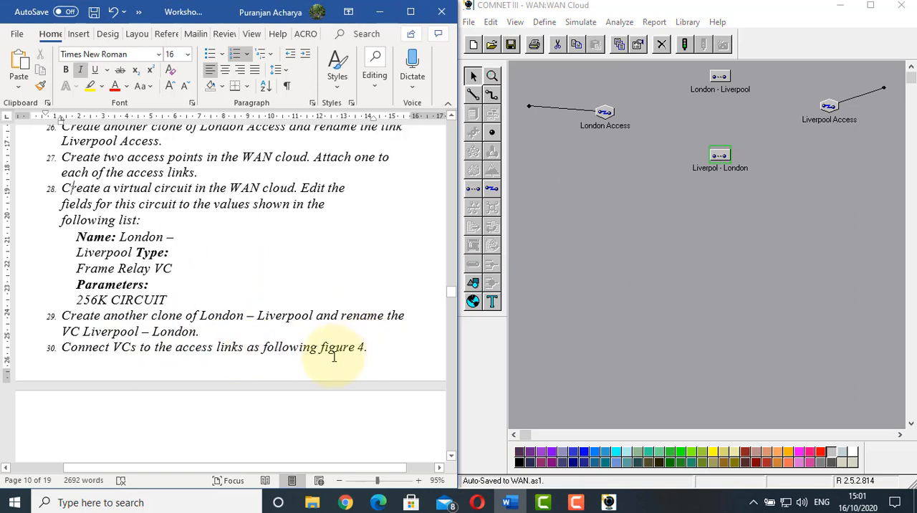
scroll(370, 350, down, 5)
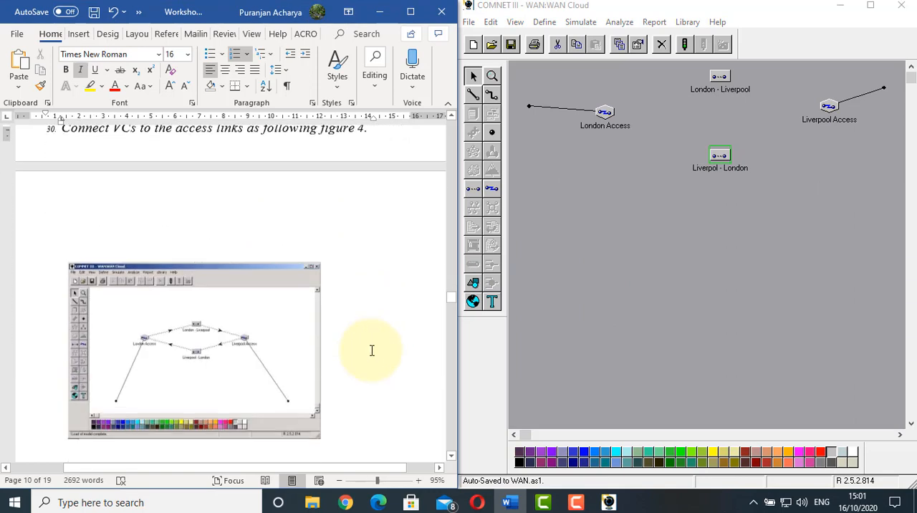
click(194, 276)
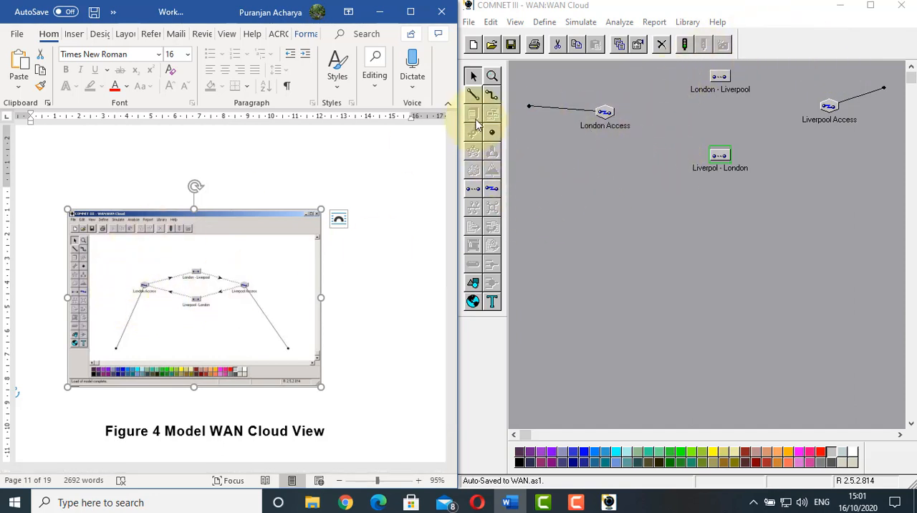
click(473, 96)
click(606, 113)
click(724, 79)
click(474, 96)
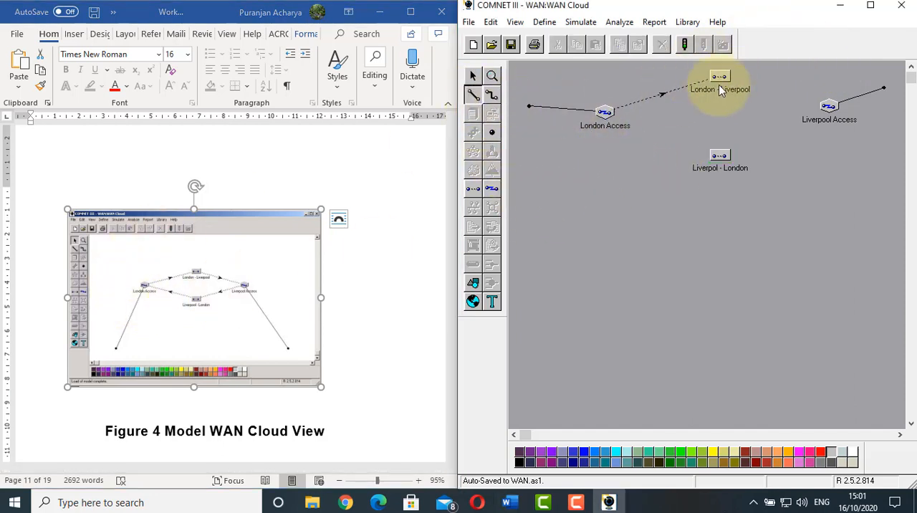
click(719, 79)
click(828, 106)
Connect Liverpool Access to the Liverpol - London circuit and that circuit back to London Access
click(473, 96)
click(827, 106)
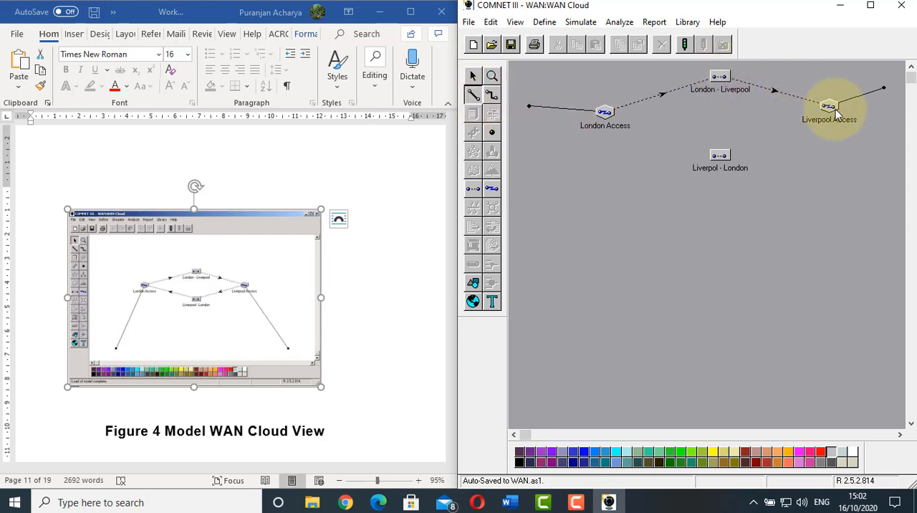
click(719, 156)
click(473, 96)
click(717, 157)
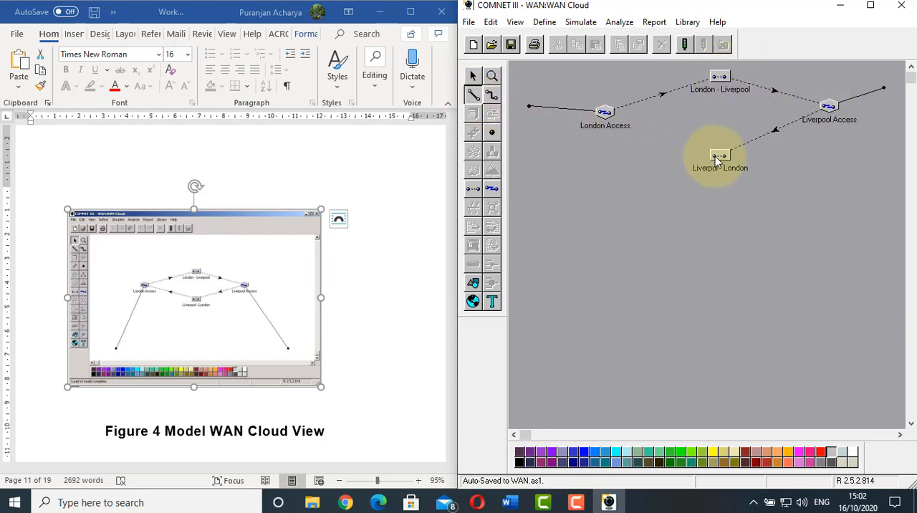
click(605, 113)
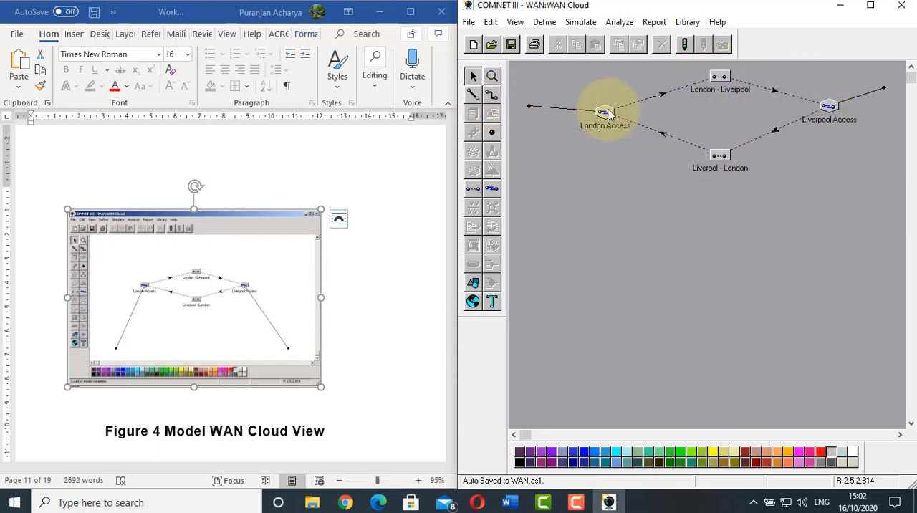
click(721, 79)
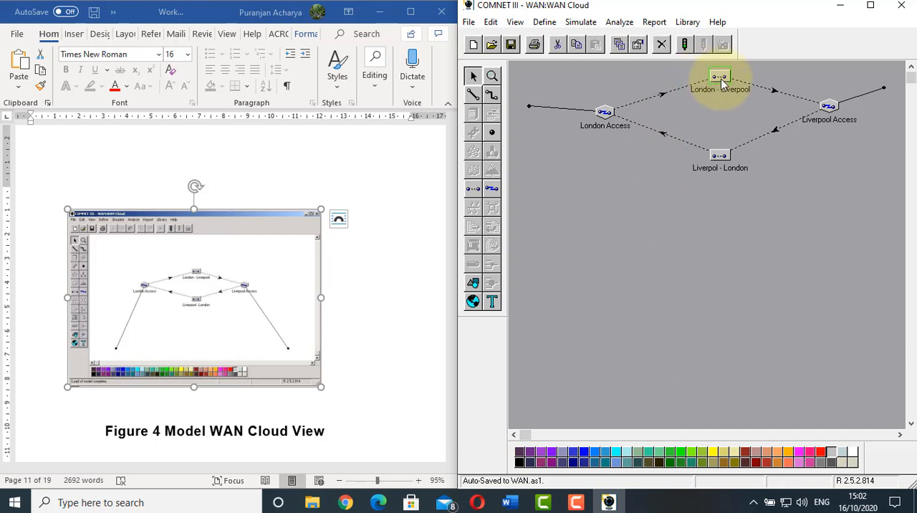
click(605, 112)
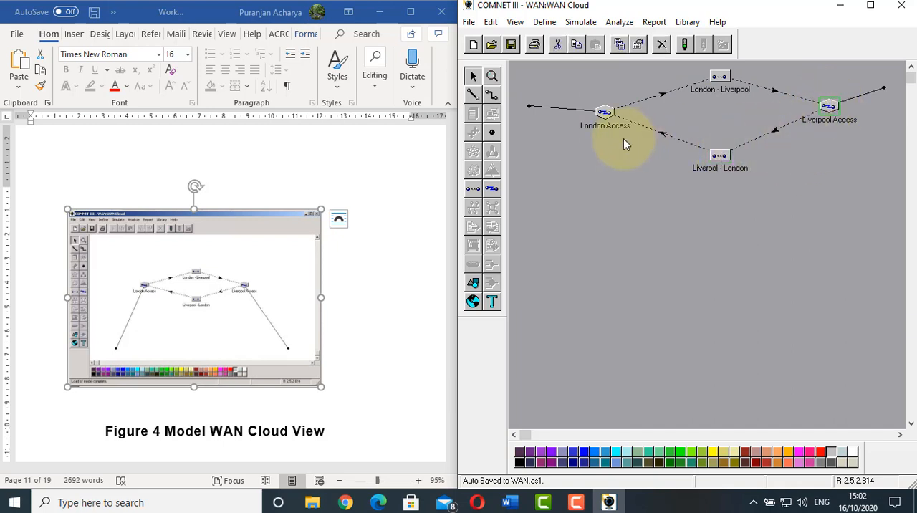
click(604, 113)
Following worksheet item 31, leave the WAN cloud and return to the main work area of the WAN model
scroll(229, 190, up, 5)
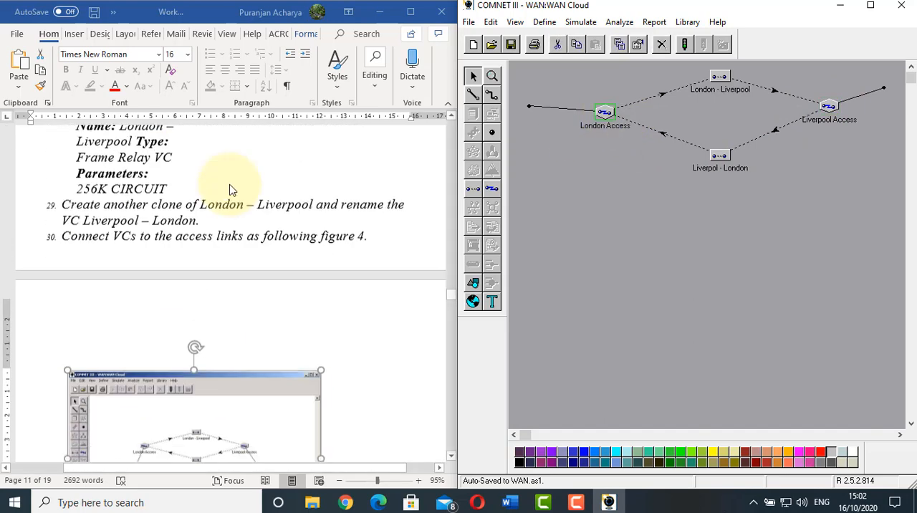
scroll(229, 190, down, 5)
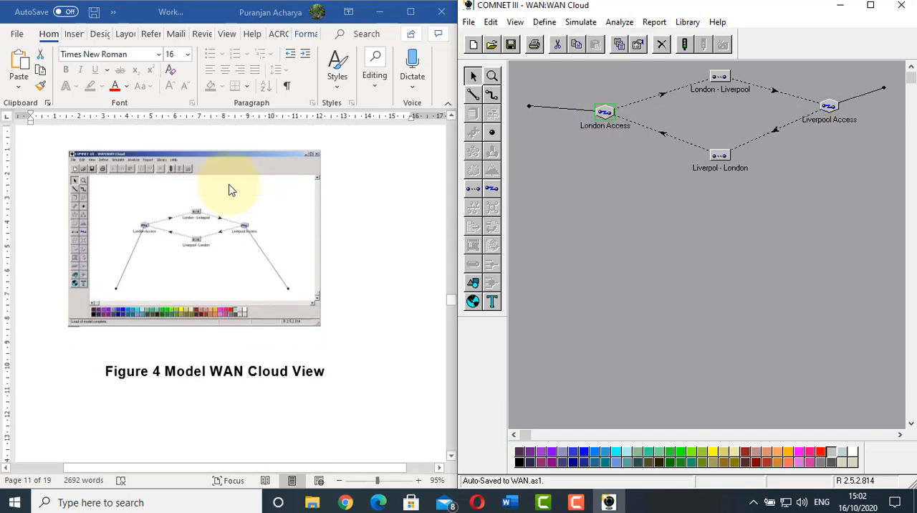
scroll(229, 189, down, 6)
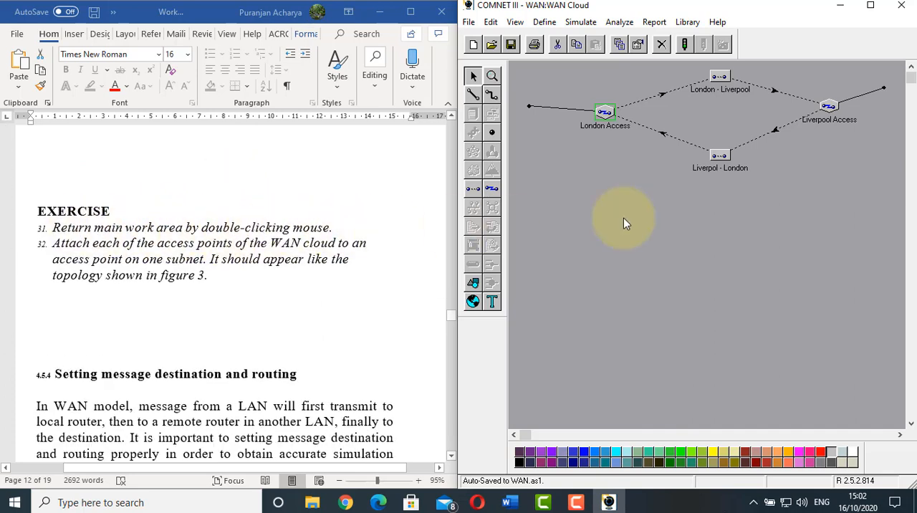
double_click(734, 209)
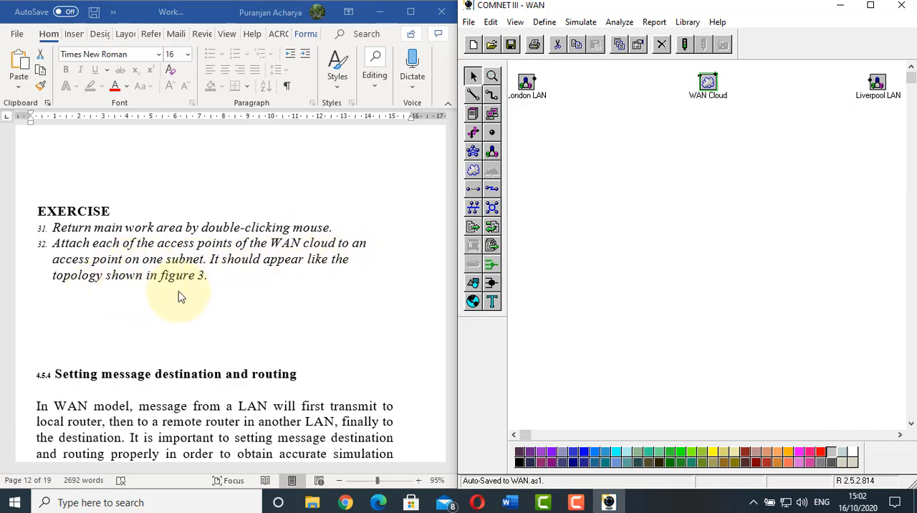
Following figure 3 of the worksheet, attach London LAN's access point to the nearest access point of the WAN Cloud
scroll(239, 287, down, 10)
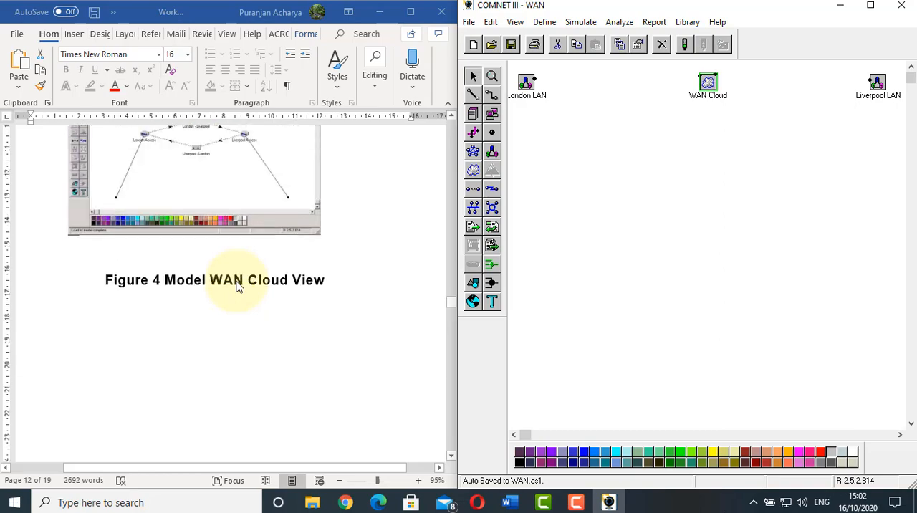
scroll(239, 288, down, 5)
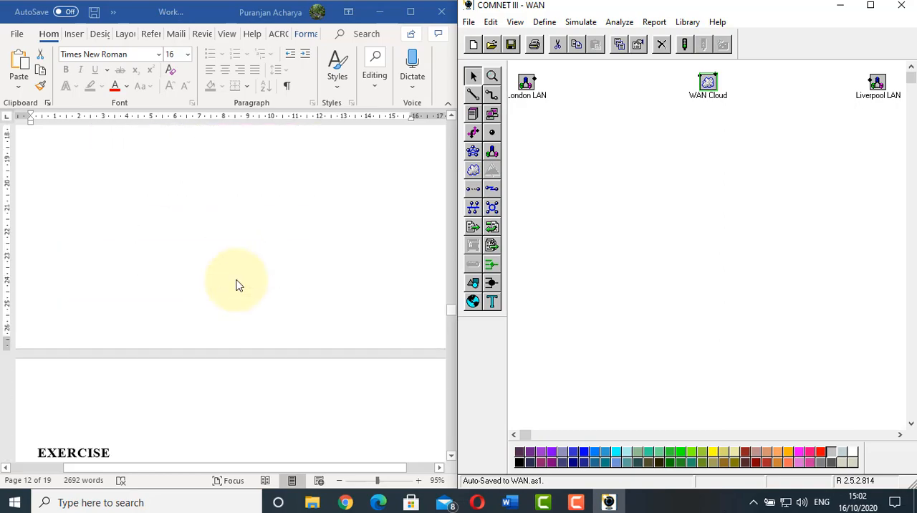
scroll(239, 287, up, 8)
scroll(184, 247, up, 20)
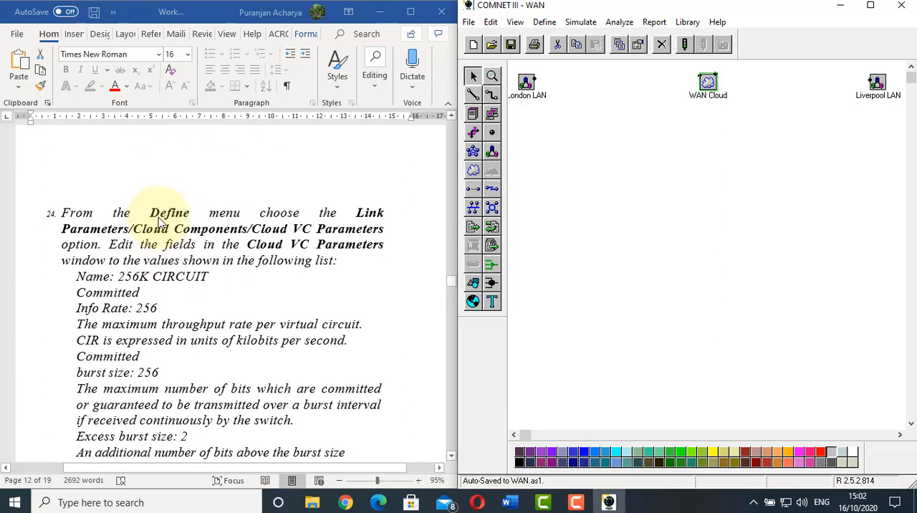
scroll(160, 223, up, 15)
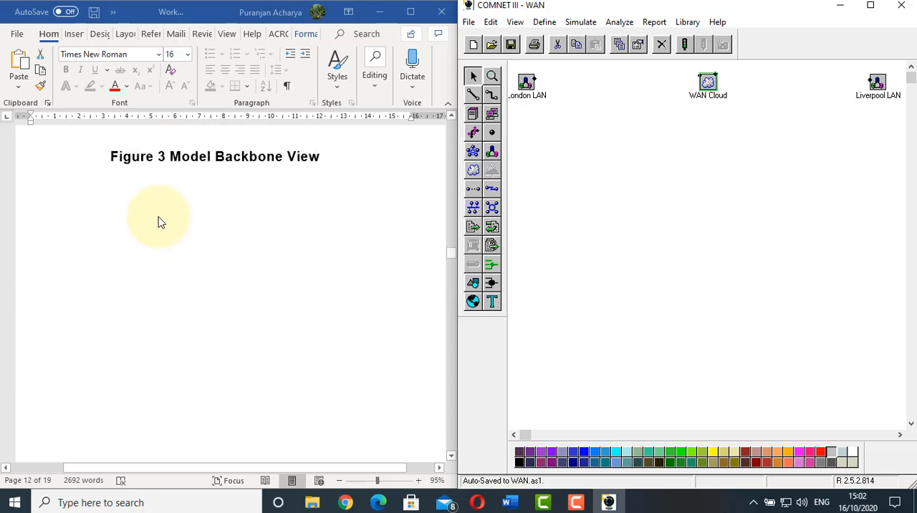
click(179, 262)
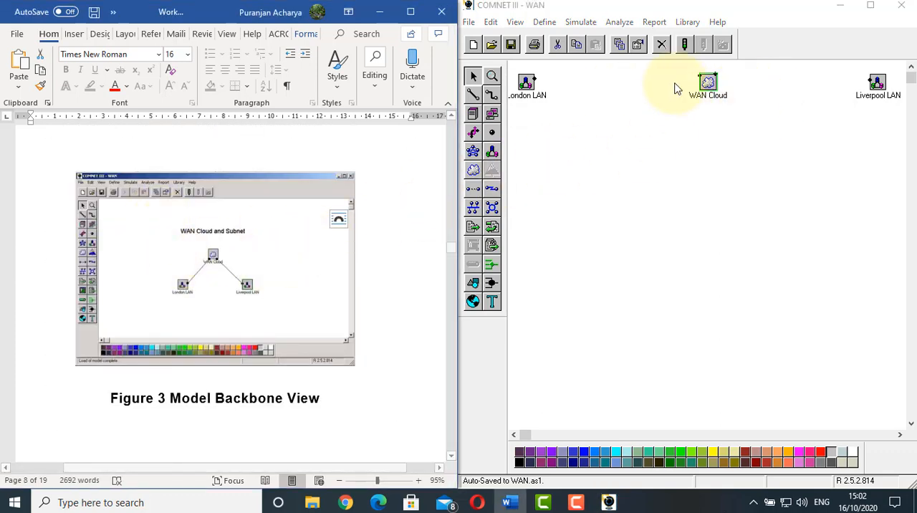
click(472, 98)
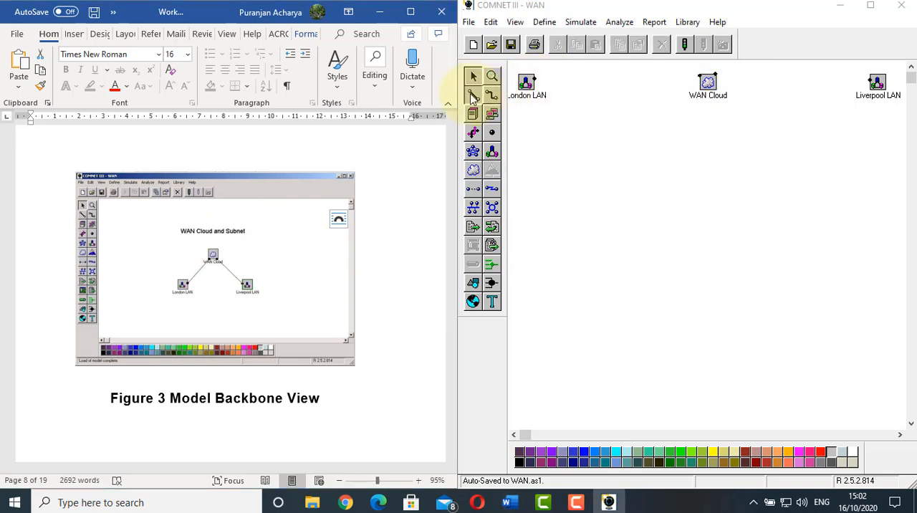
click(536, 82)
click(706, 81)
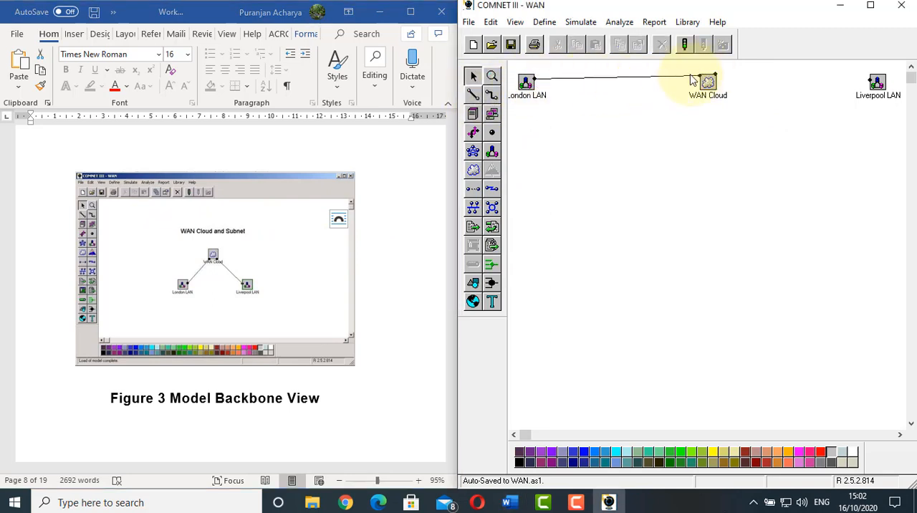
Attach the WAN Cloud's remaining access point to Liverpool LAN's access point
click(473, 94)
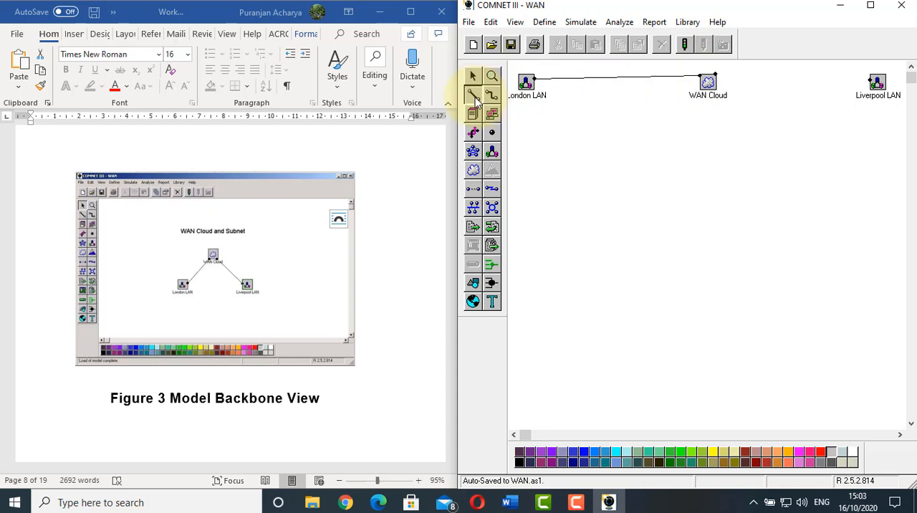
click(715, 81)
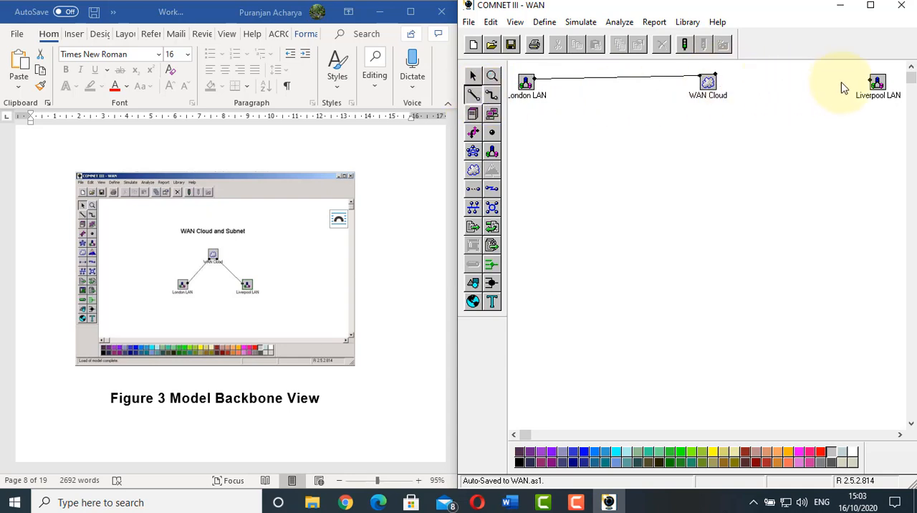
click(872, 84)
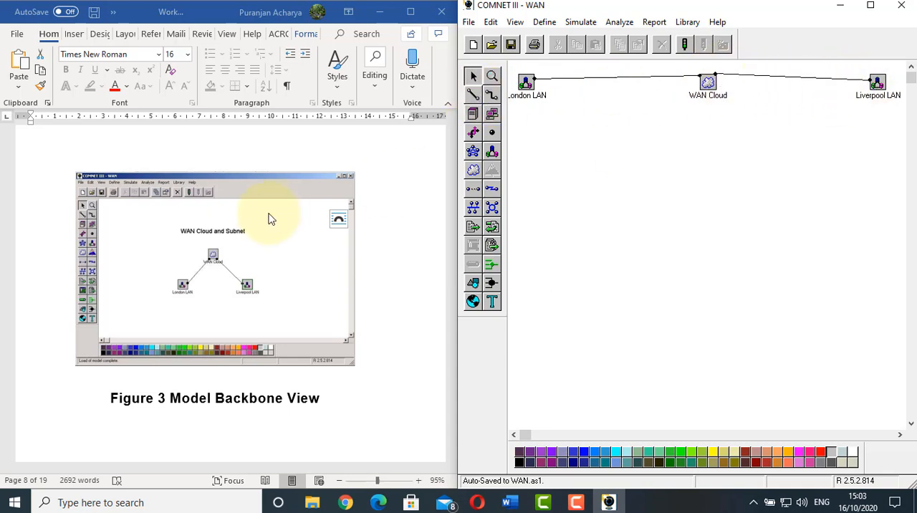
Read worksheet section 4.5.4 on setting message destination and routing, including exercise items 33 to 35
scroll(275, 214, down, 10)
scroll(275, 214, down, 20)
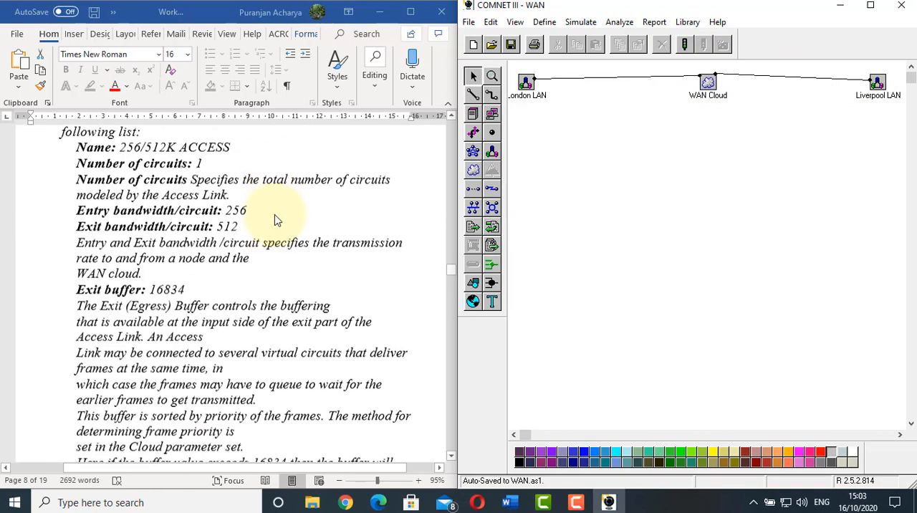
scroll(274, 215, down, 20)
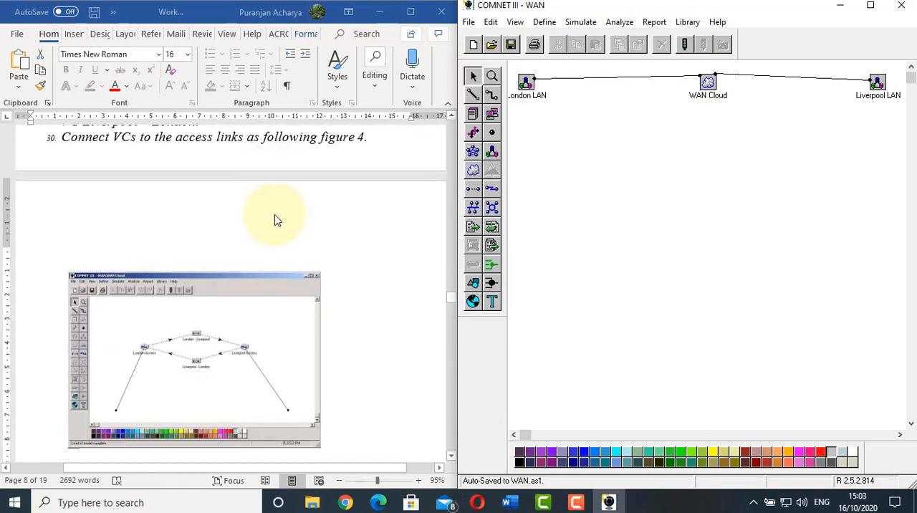
scroll(274, 215, down, 4)
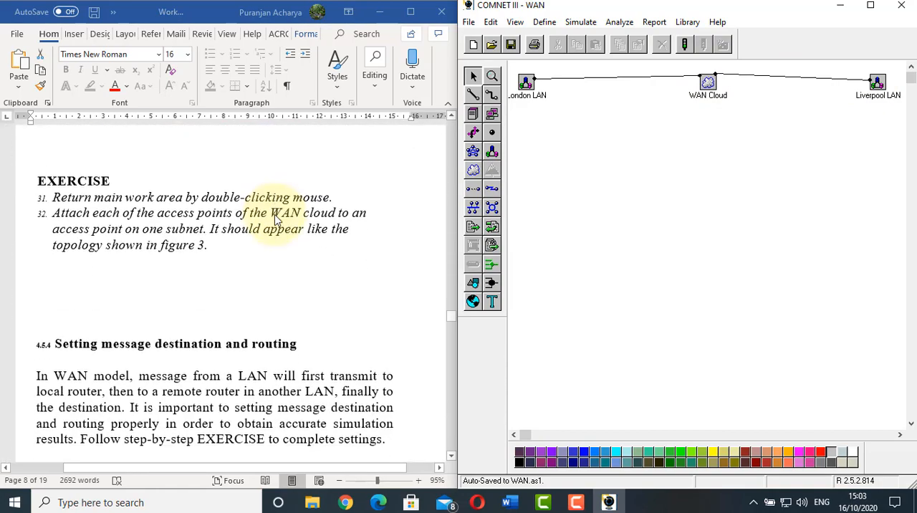
click(164, 238)
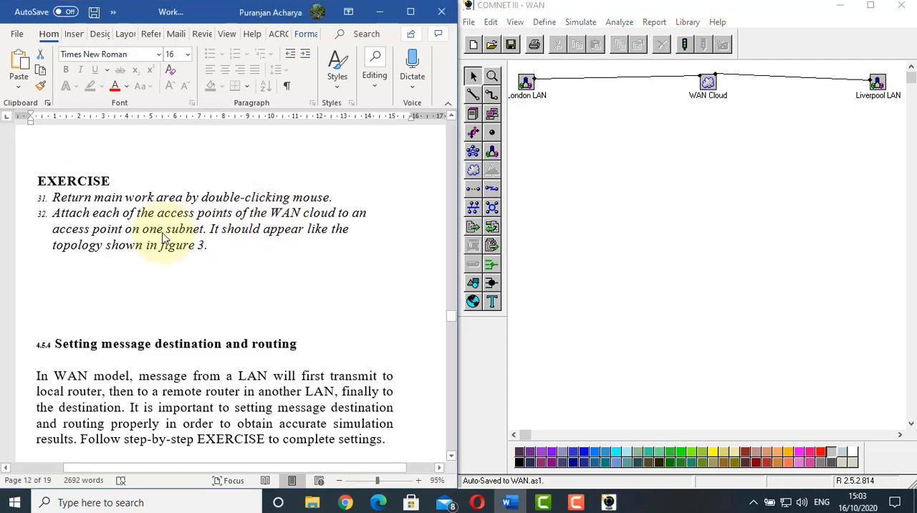
scroll(163, 237, down, 5)
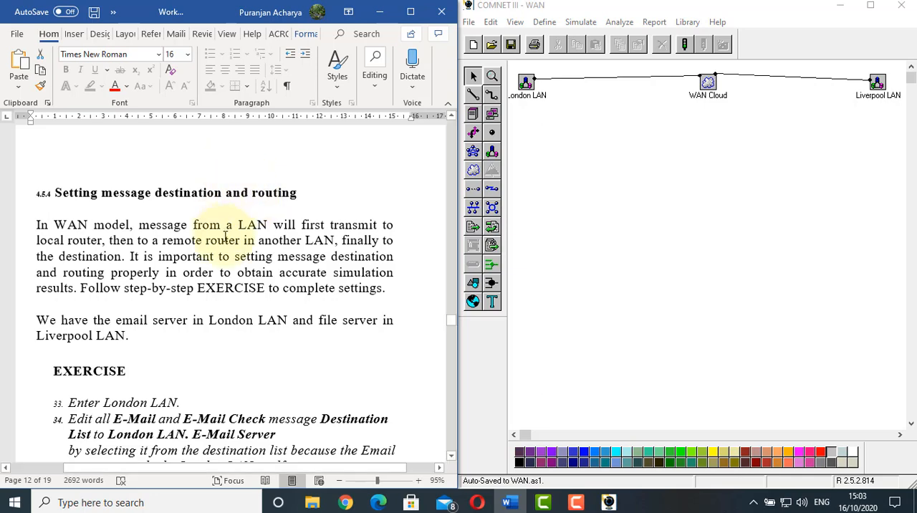
scroll(228, 245, down, 2)
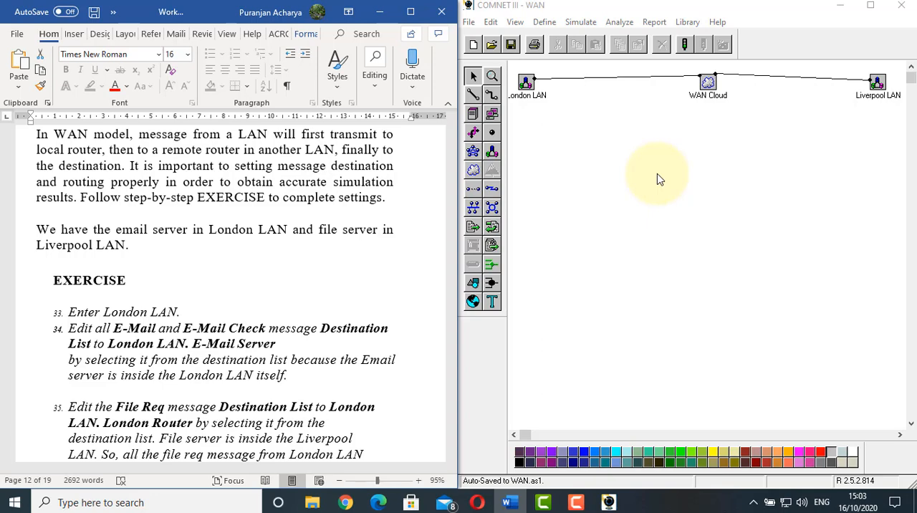
click(116, 280)
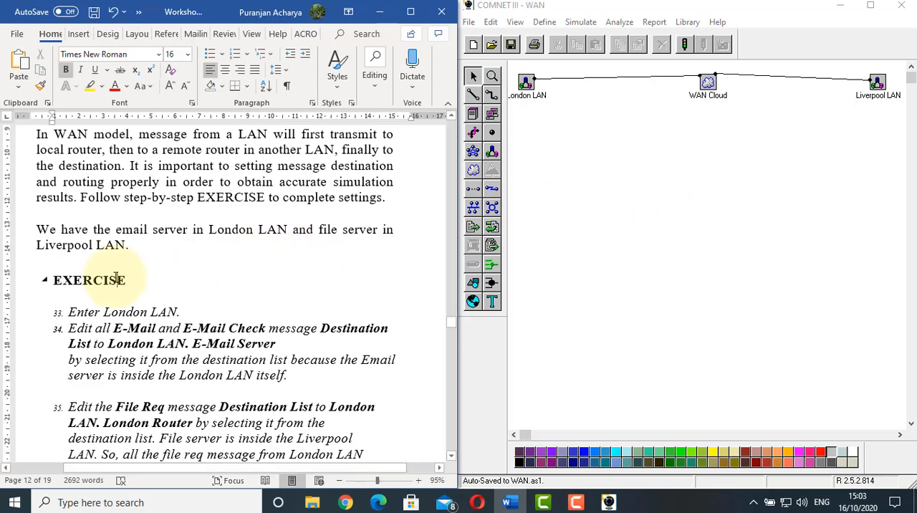
scroll(116, 280, down, 2)
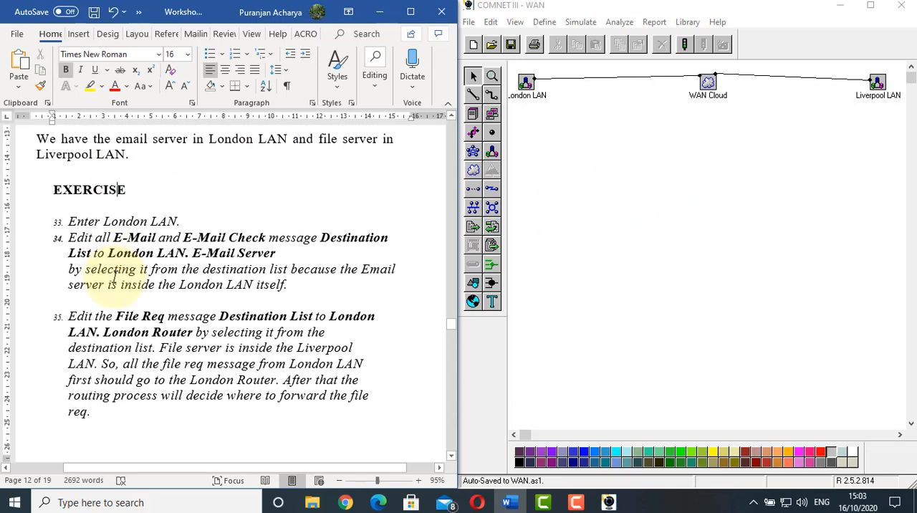
Enter the London LAN subnet and locate the E-Mail and E-Mail Check message sources attached to its PCs
click(566, 193)
double_click(527, 86)
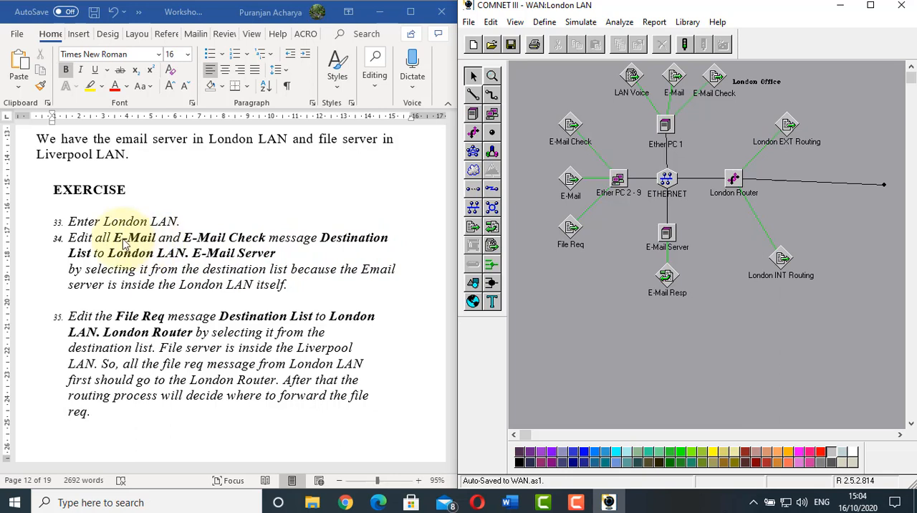
click(724, 92)
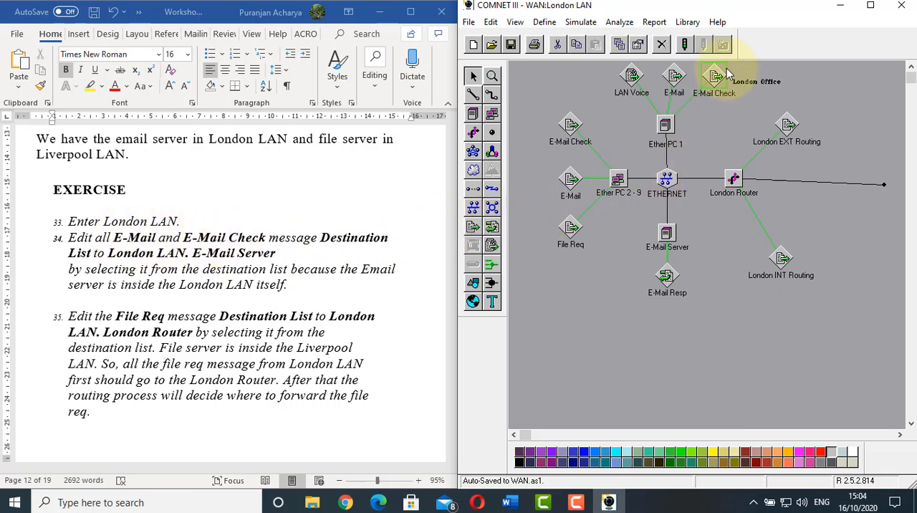
click(674, 78)
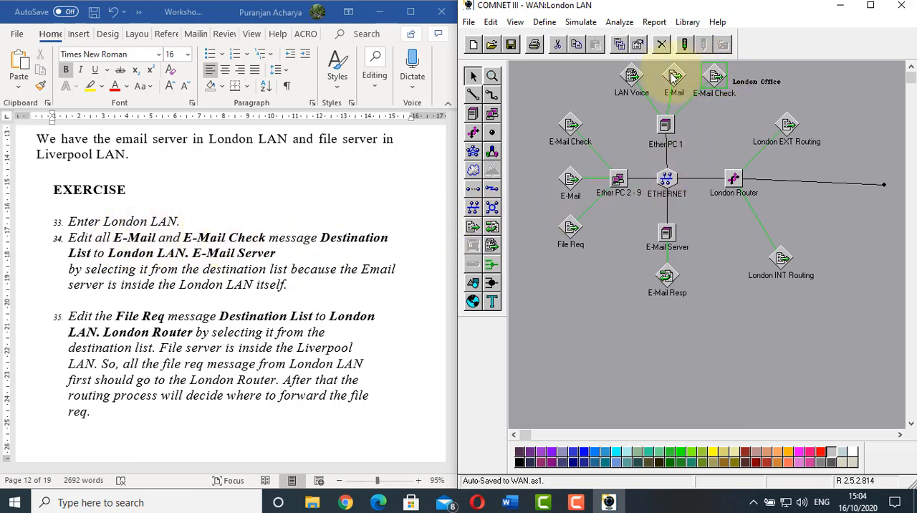
click(569, 182)
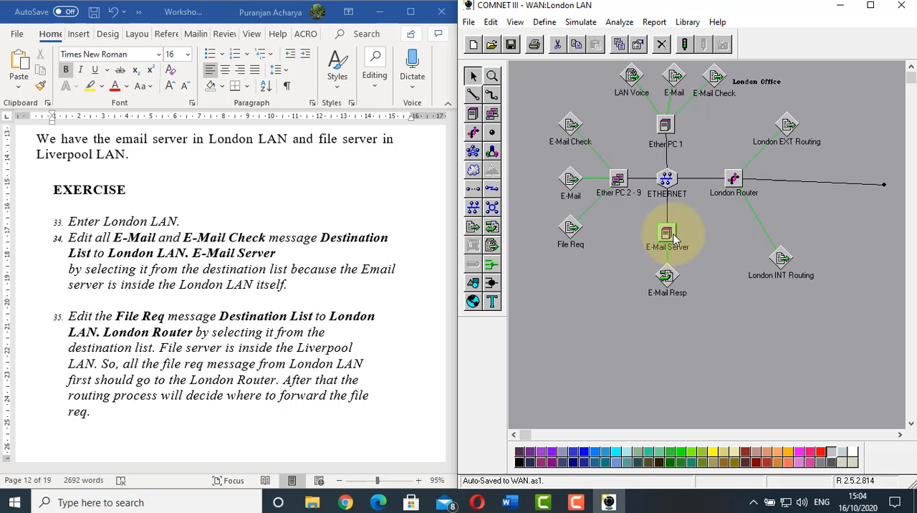
Add London LAN.E-Mail Server to the destination list of Ether PC 1's E-Mail Check message source
double_click(713, 76)
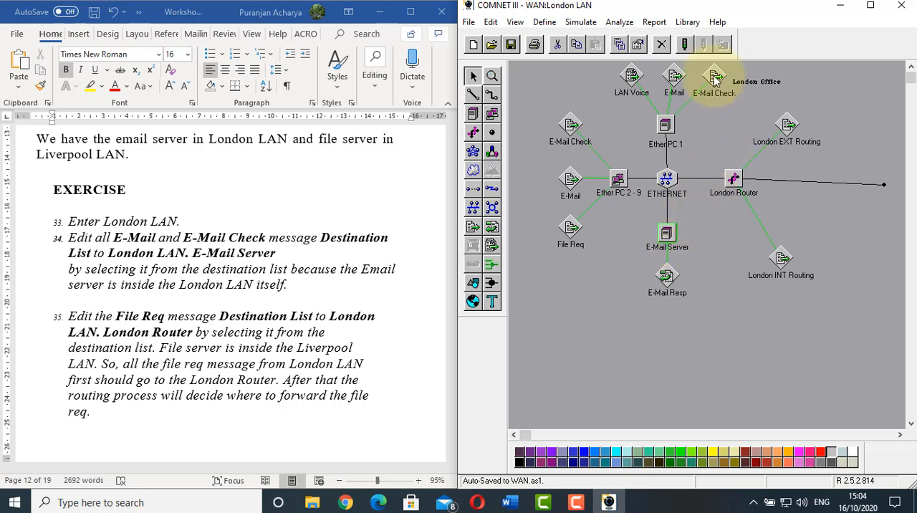
click(643, 174)
click(614, 223)
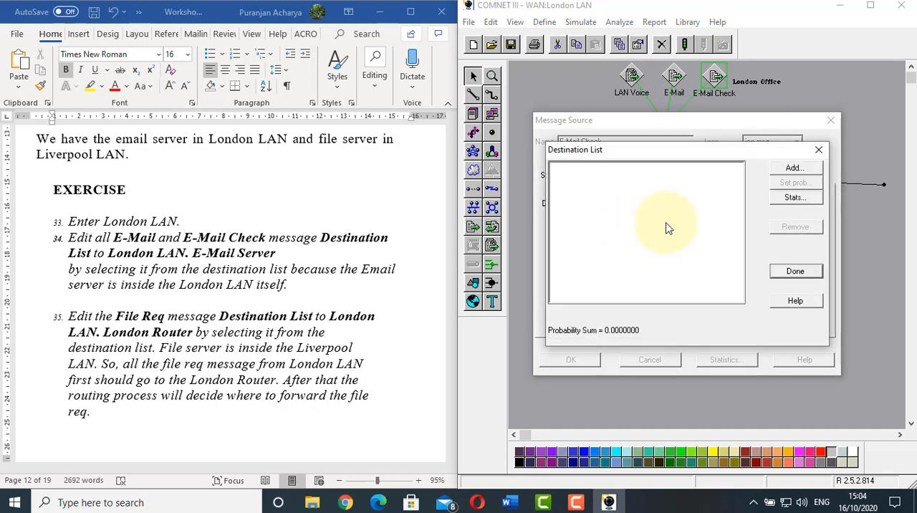
click(792, 172)
click(628, 214)
click(796, 208)
click(793, 267)
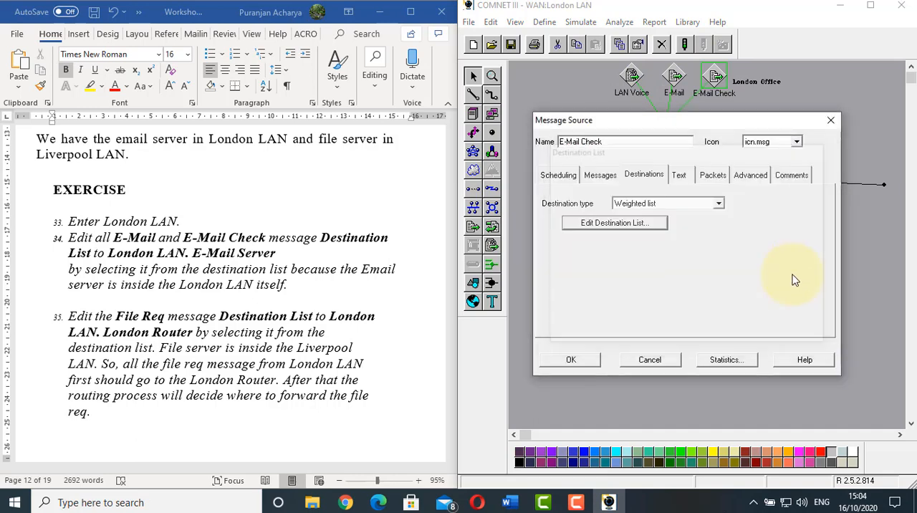
key(Return)
Add London LAN.E-Mail Server to the destination list of Ether PC 1's E-Mail message source
double_click(677, 79)
click(643, 175)
click(614, 223)
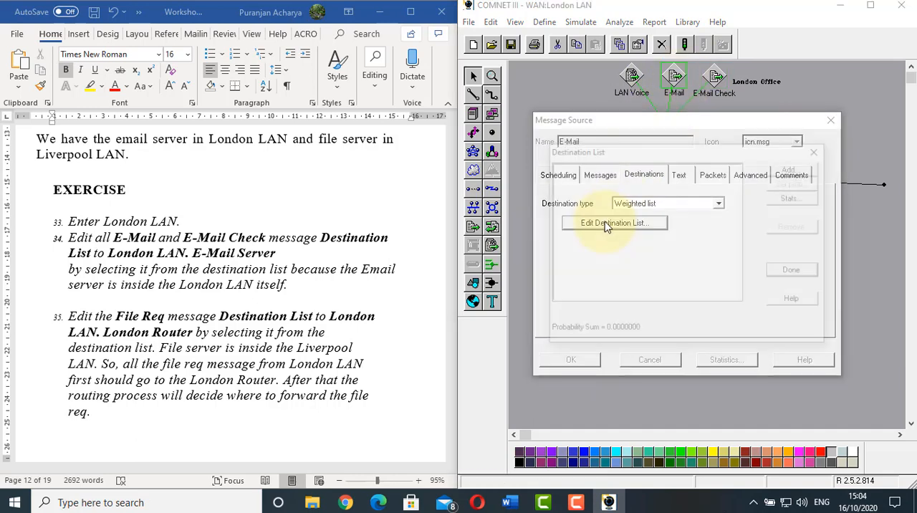
click(791, 172)
click(633, 215)
click(795, 208)
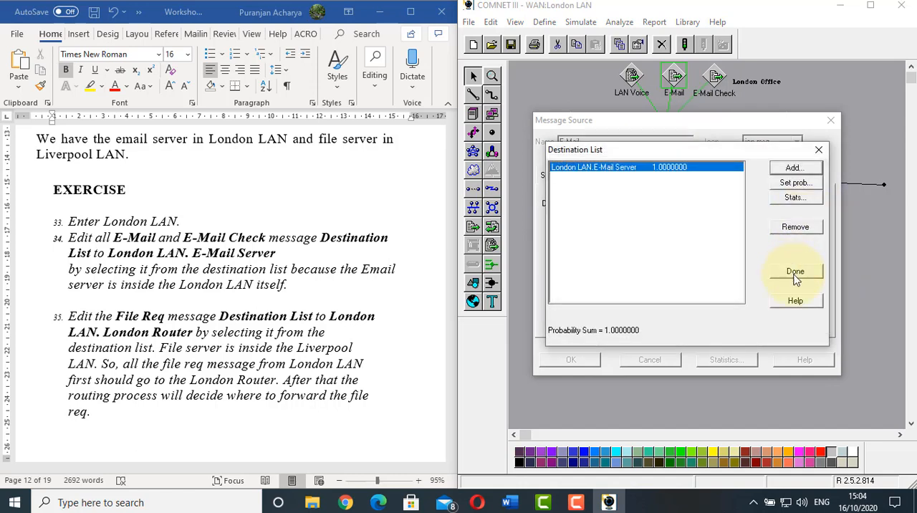
click(793, 269)
click(589, 367)
Add London LAN.E-Mail Server to the destination list of the E-Mail Check message source on Ether PC 2 - 9
double_click(713, 76)
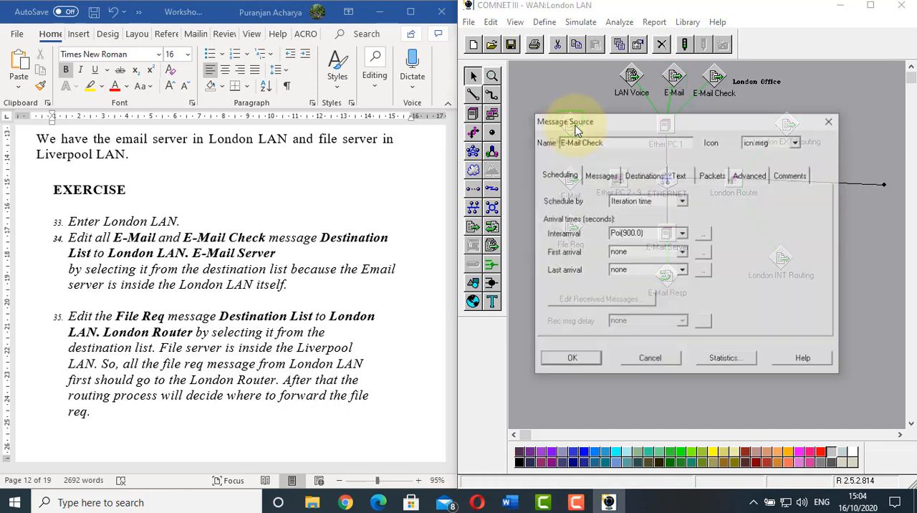
click(643, 175)
click(615, 222)
click(791, 169)
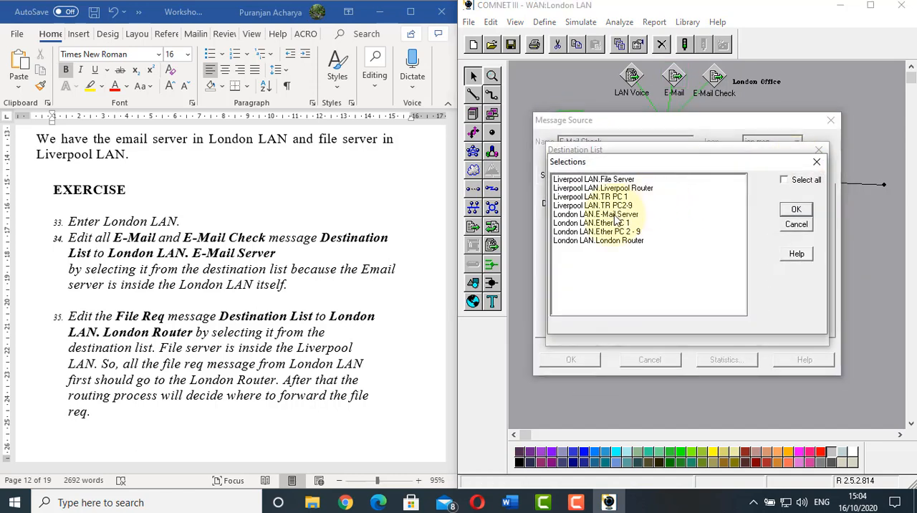
click(633, 214)
click(795, 208)
click(794, 270)
click(570, 359)
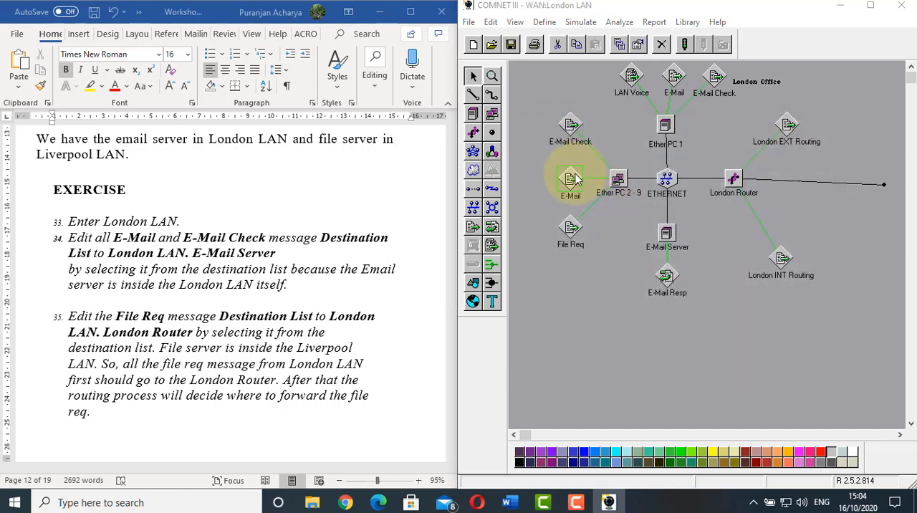
Add London LAN.E-Mail Server to the destination list of the E-Mail message source on Ether PC 2 - 9
double_click(571, 177)
click(643, 175)
click(607, 223)
click(794, 170)
click(595, 214)
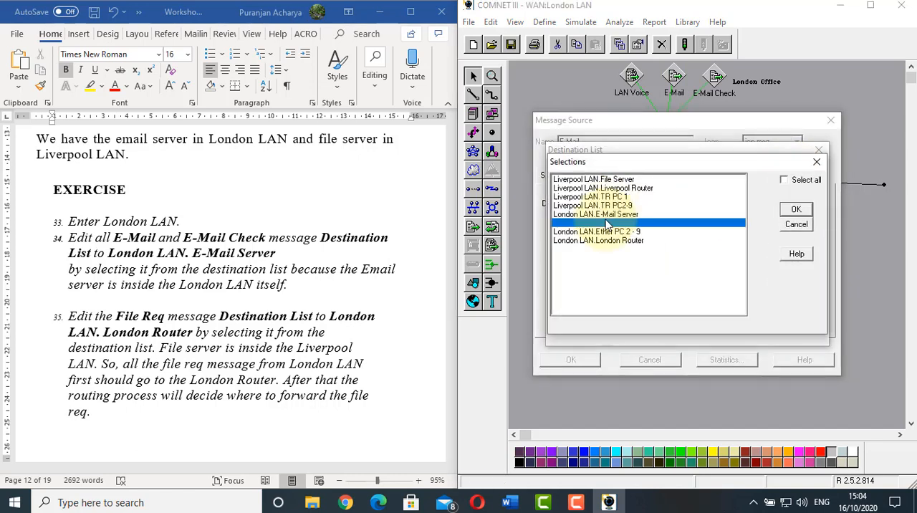
click(796, 209)
click(800, 271)
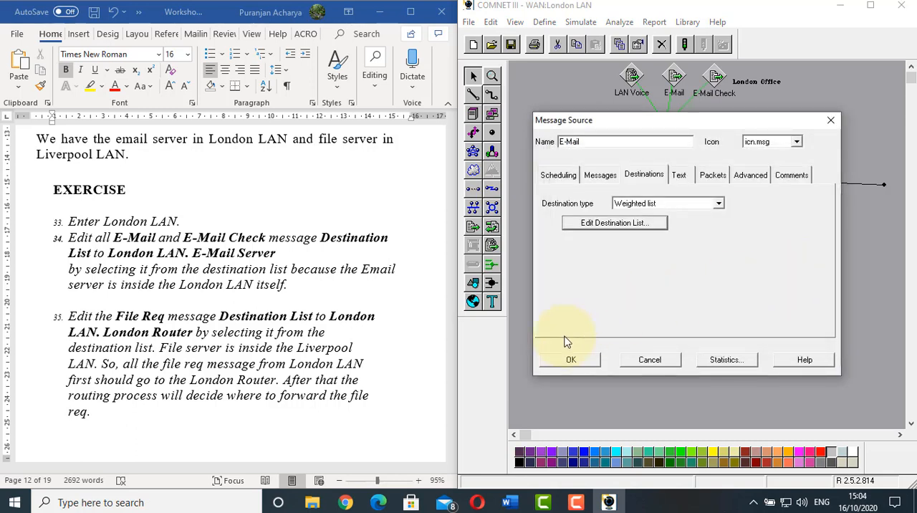
click(571, 359)
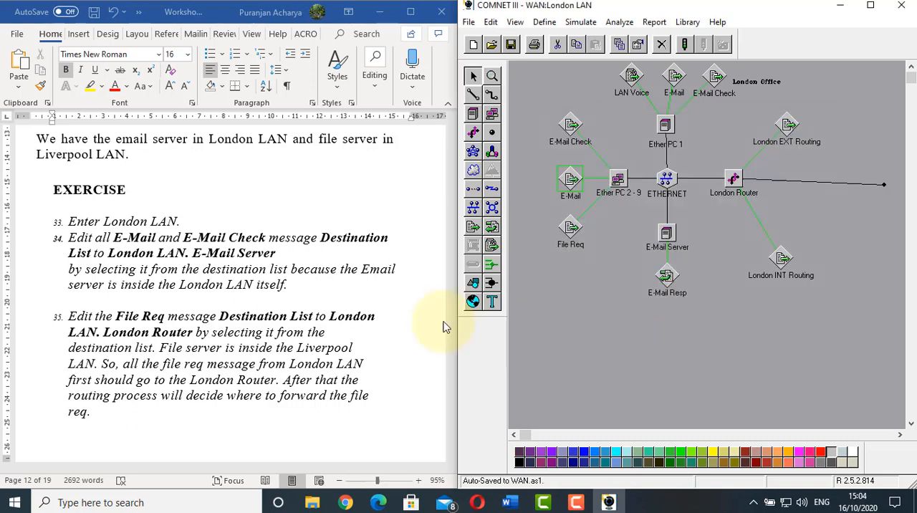
Read worksheet item 35 and examine the File Req source, the London Router and its INT and EXT routing sources in the London LAN
click(156, 285)
scroll(122, 277, down, 1)
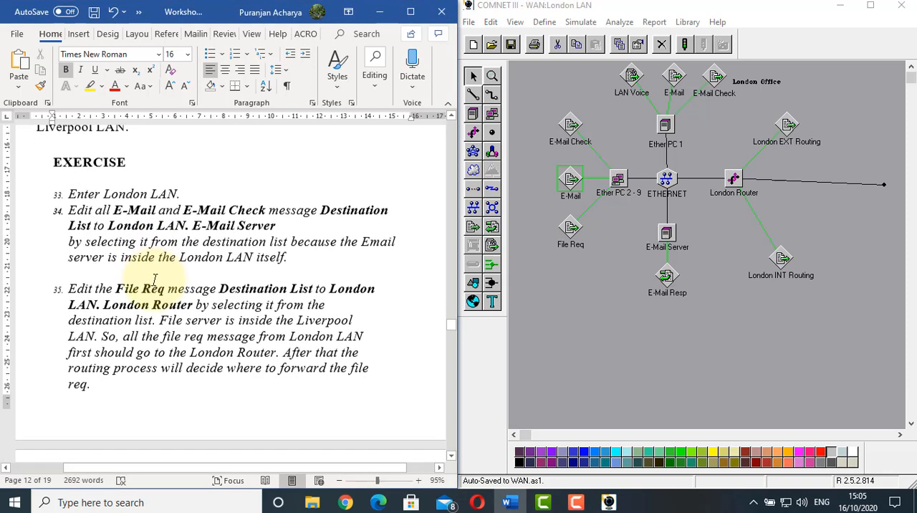
click(79, 256)
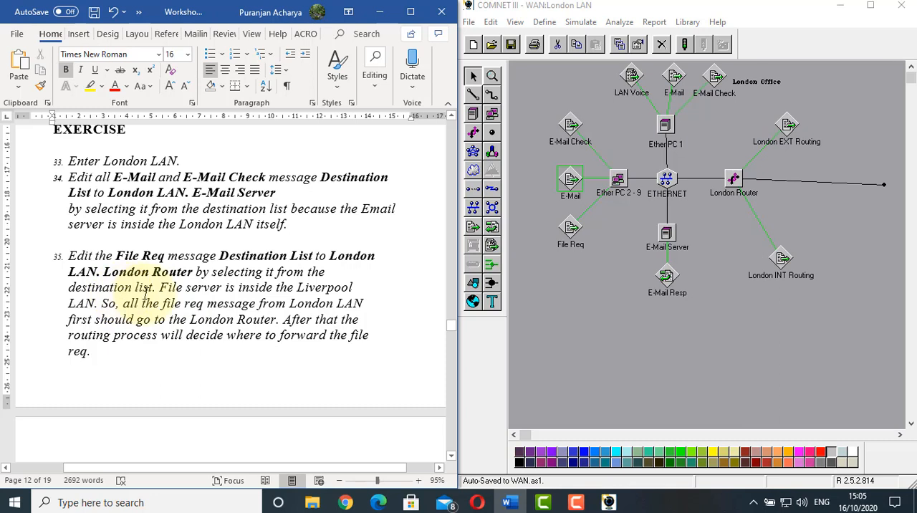
scroll(145, 294, down, 1)
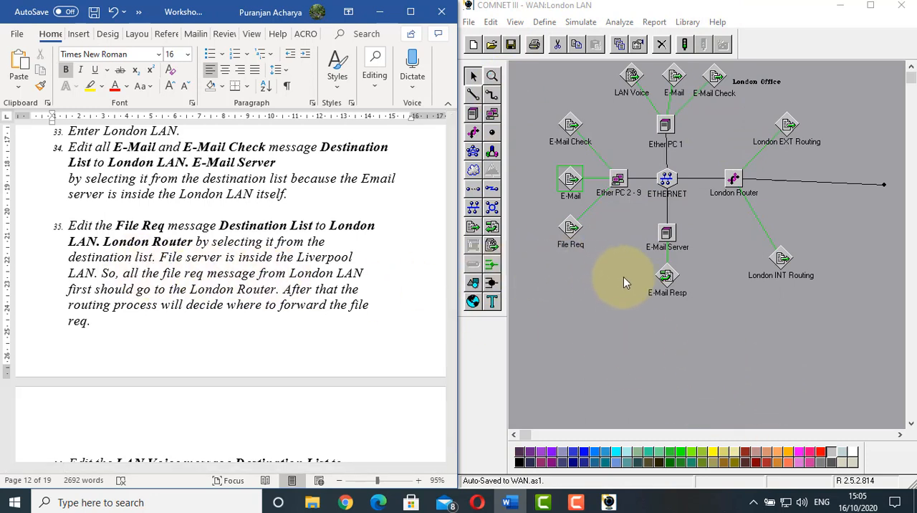
click(569, 231)
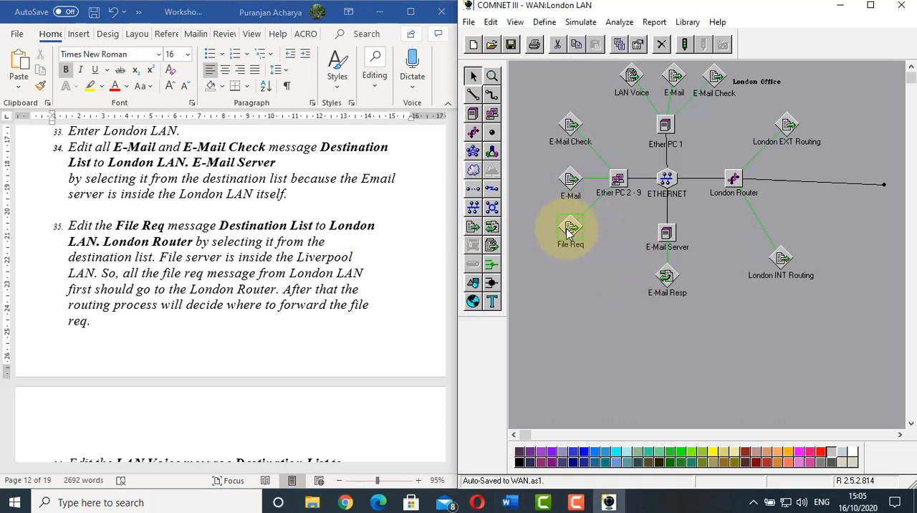
click(739, 183)
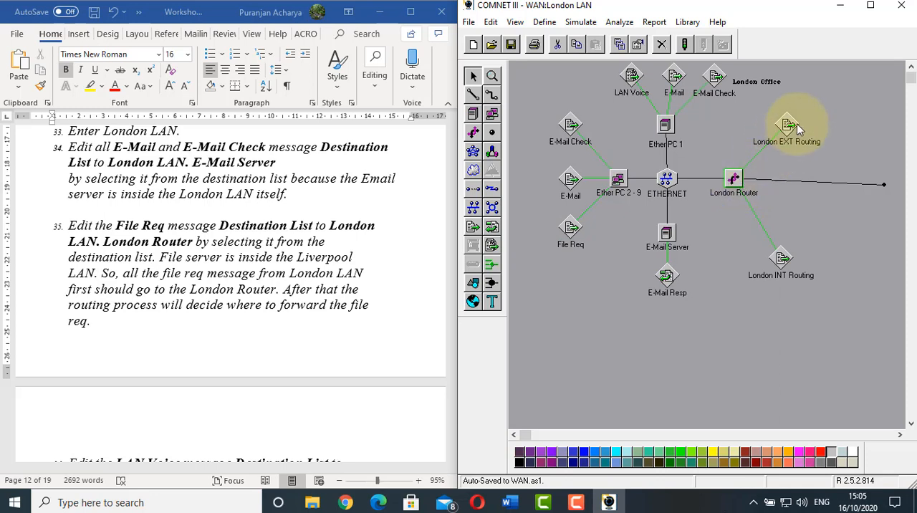
click(782, 265)
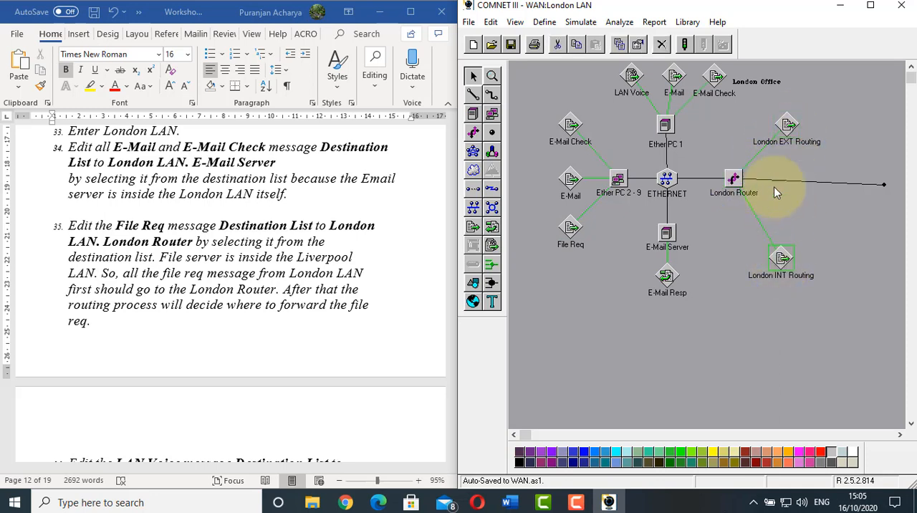
click(788, 128)
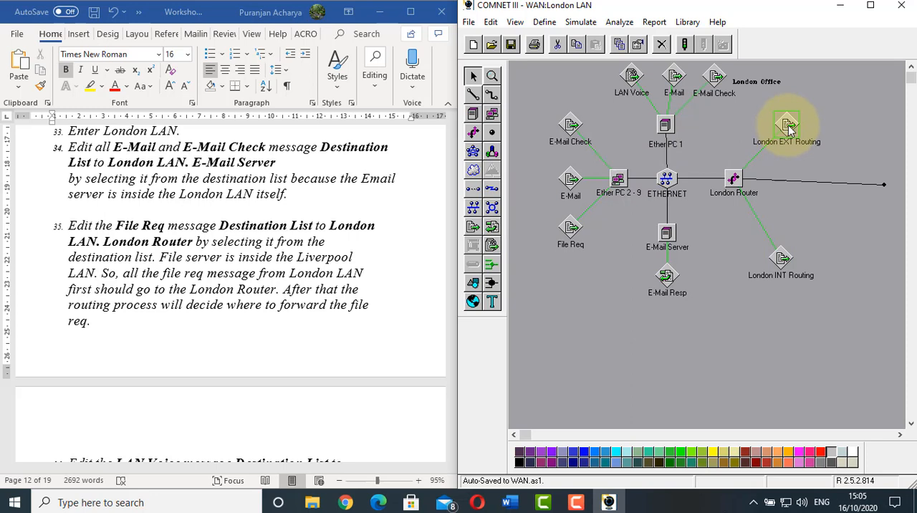
Add London LAN.London Router to the destination list of the File Req message source on Ether PC 2 - 9
double_click(568, 229)
click(645, 177)
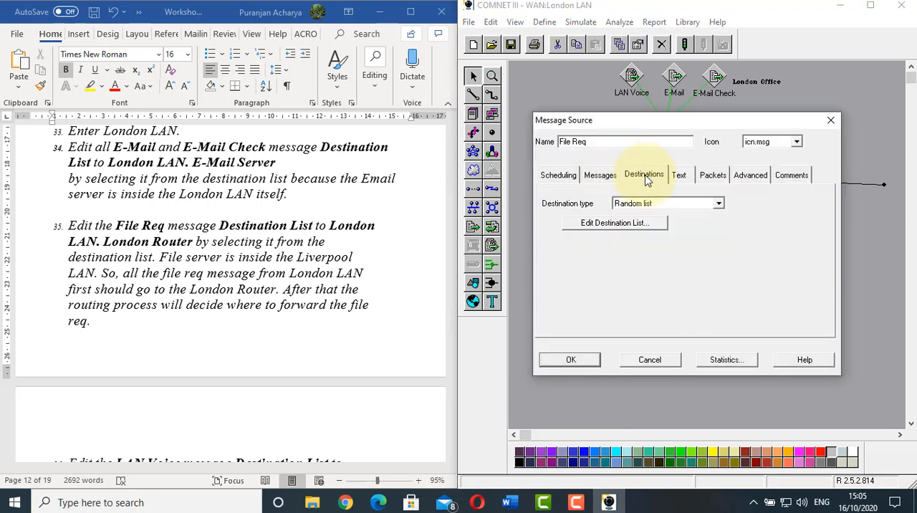
click(637, 228)
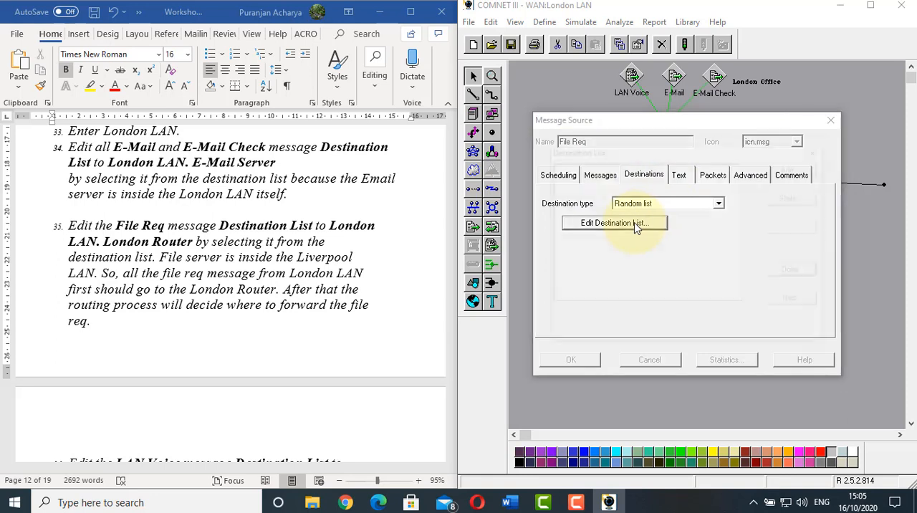
click(791, 169)
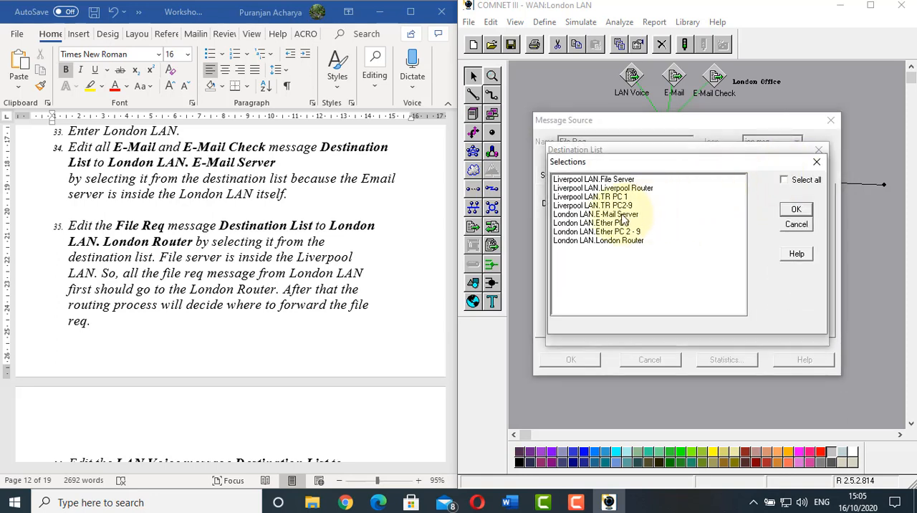
click(614, 241)
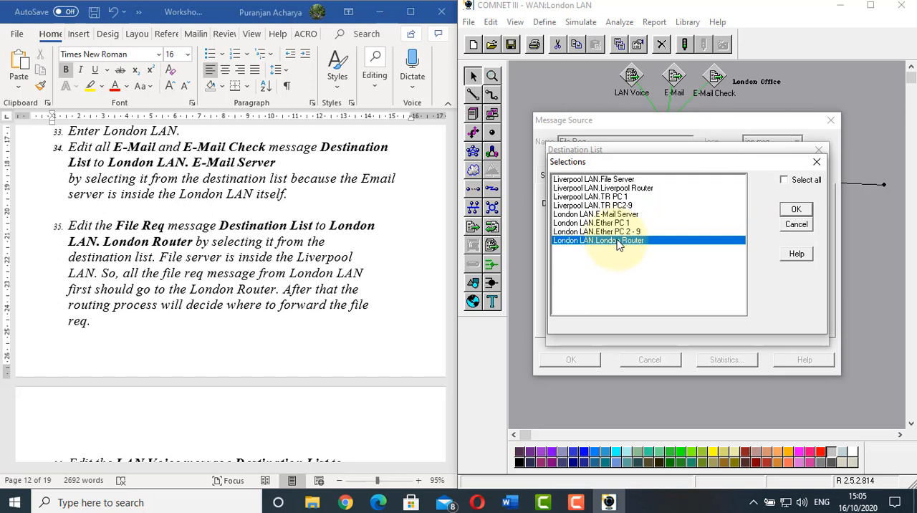
click(791, 211)
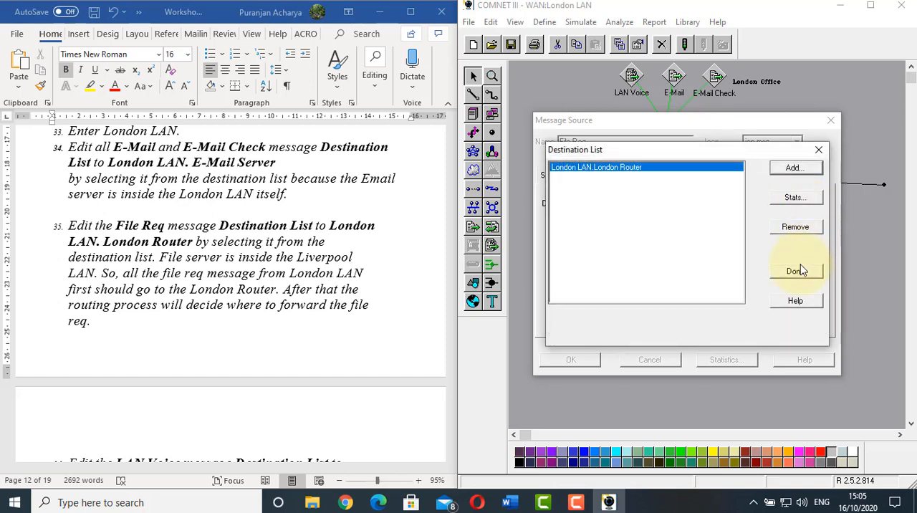
click(798, 271)
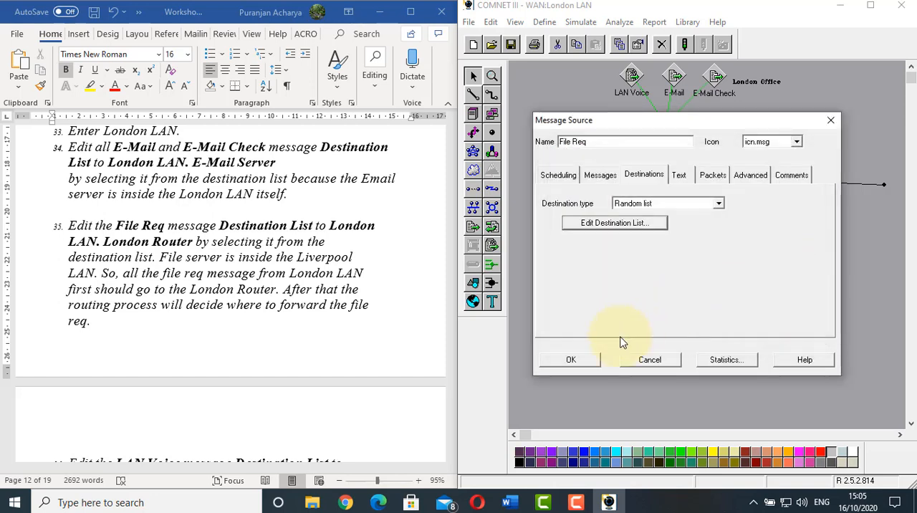
click(571, 360)
Following worksheet item 36, add London LAN.Ether PC 2 - 9 to the destination list of the LAN Voice session source
scroll(293, 256, down, 5)
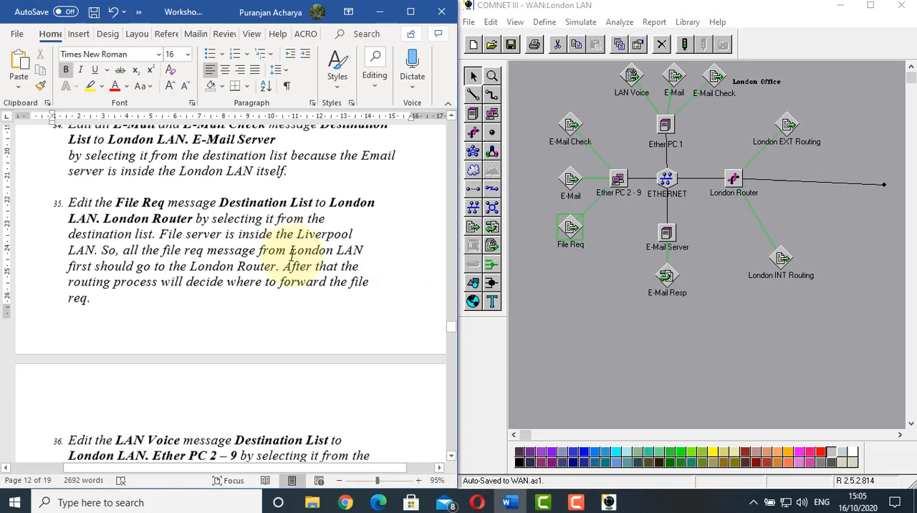
scroll(293, 255, down, 3)
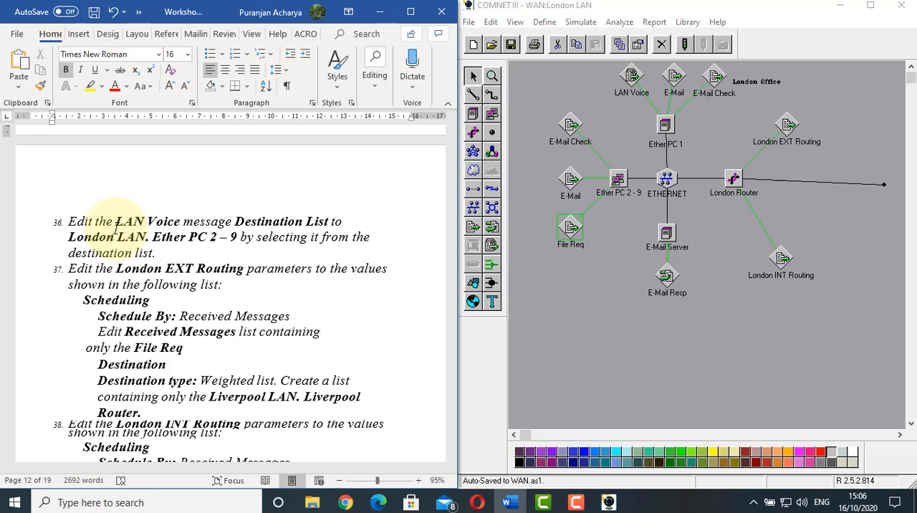
click(599, 317)
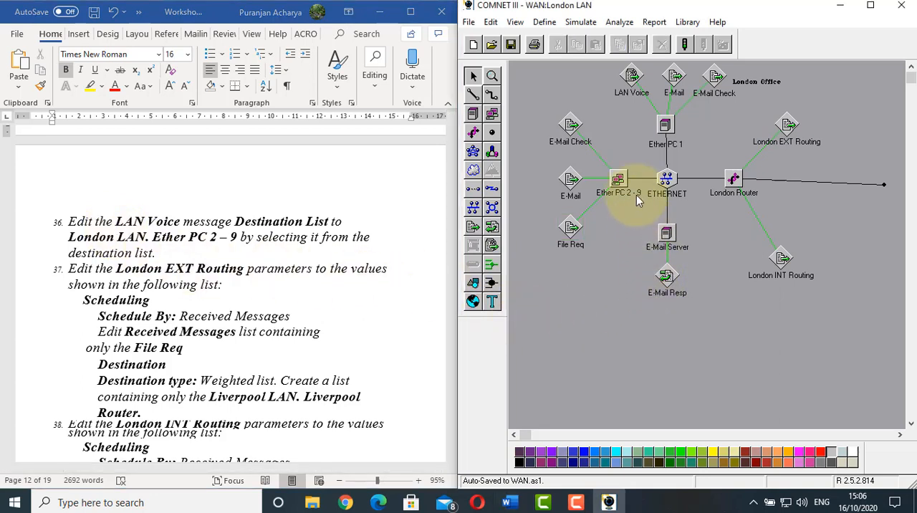
double_click(632, 79)
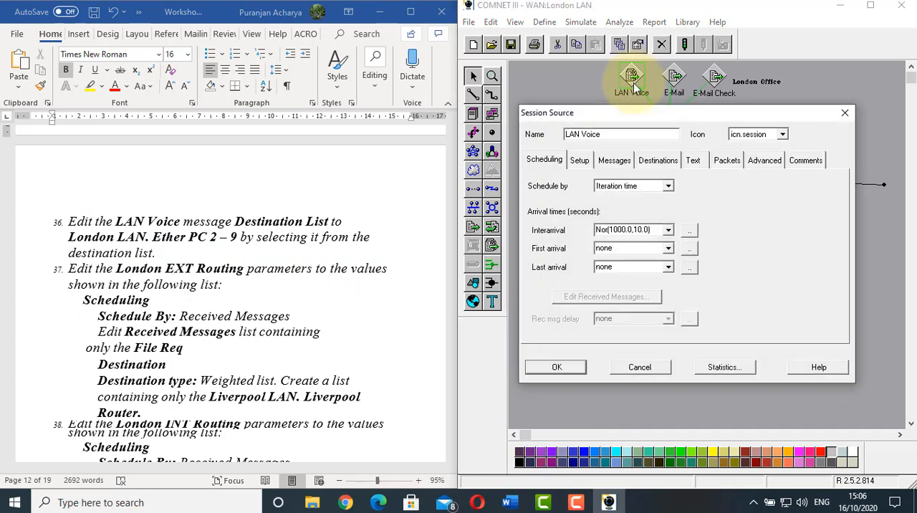
click(656, 160)
click(586, 215)
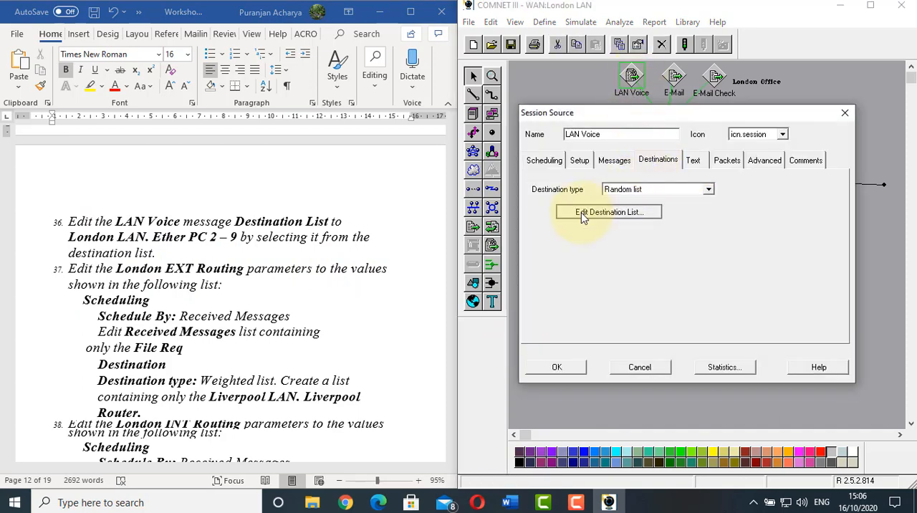
click(795, 172)
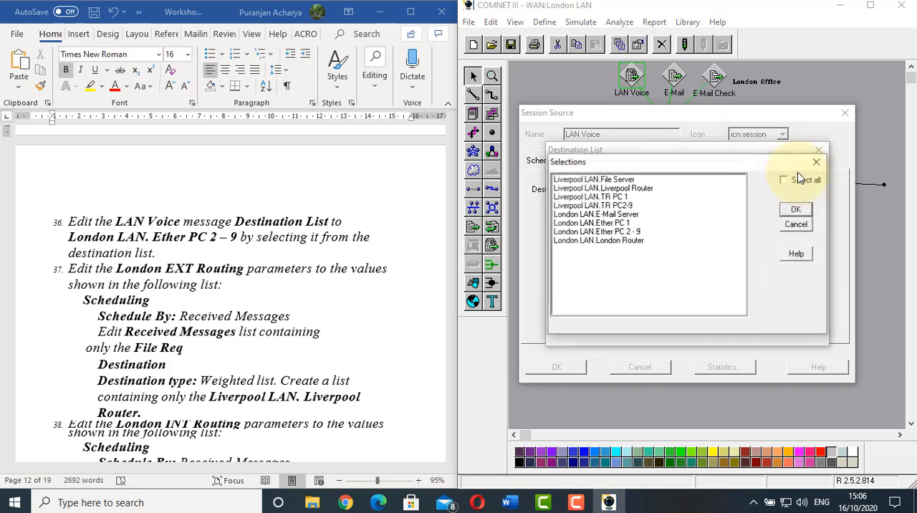
click(596, 232)
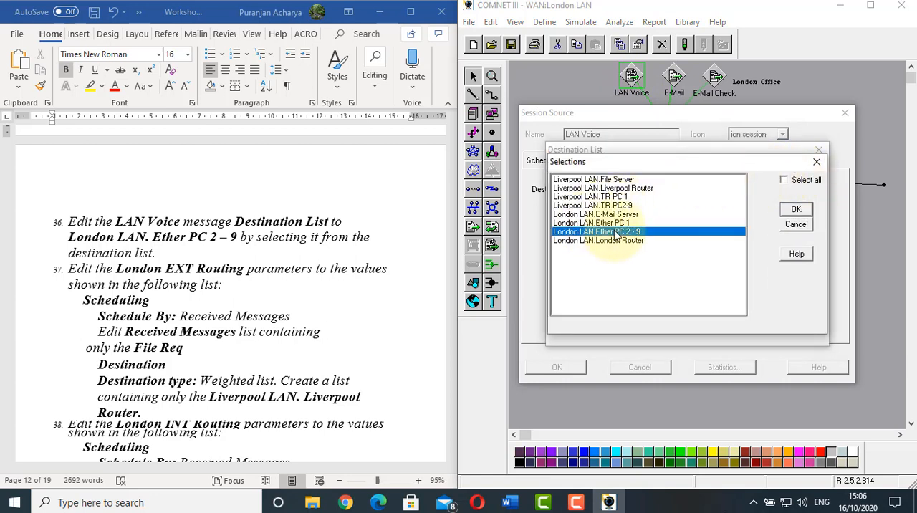
click(793, 209)
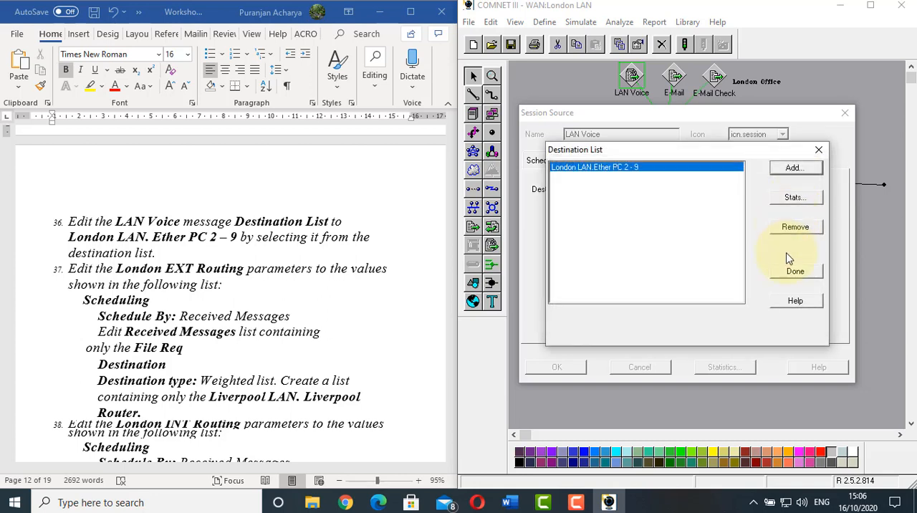
click(792, 270)
click(566, 368)
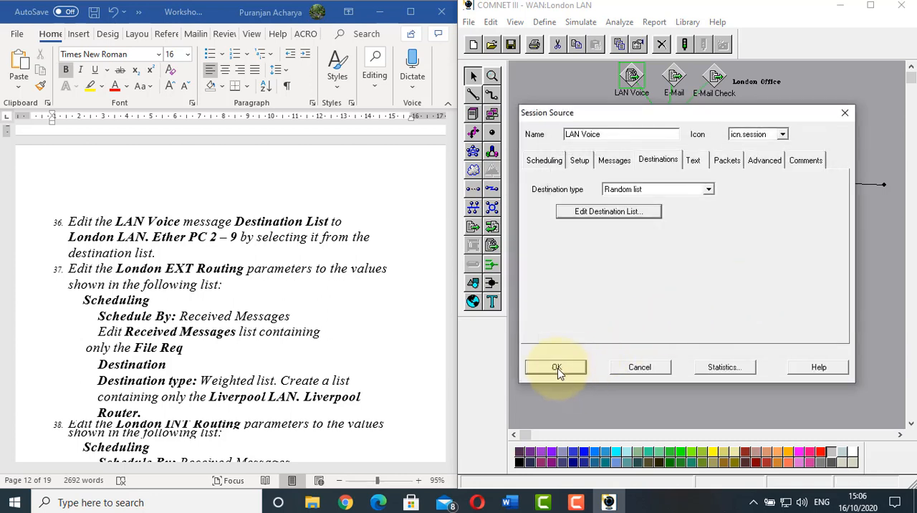
Following worksheet item 37, schedule London EXT Routing by received message and add File Req to its received message list
click(274, 259)
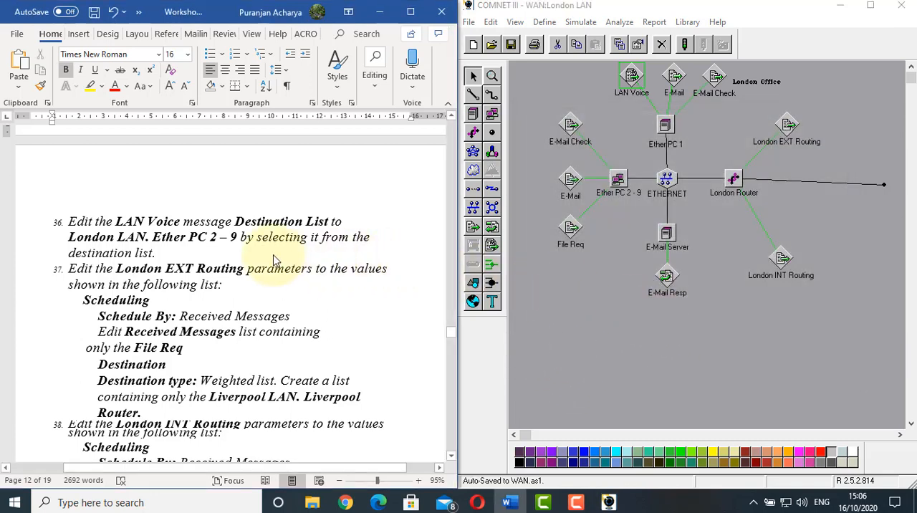
scroll(273, 257, down, 2)
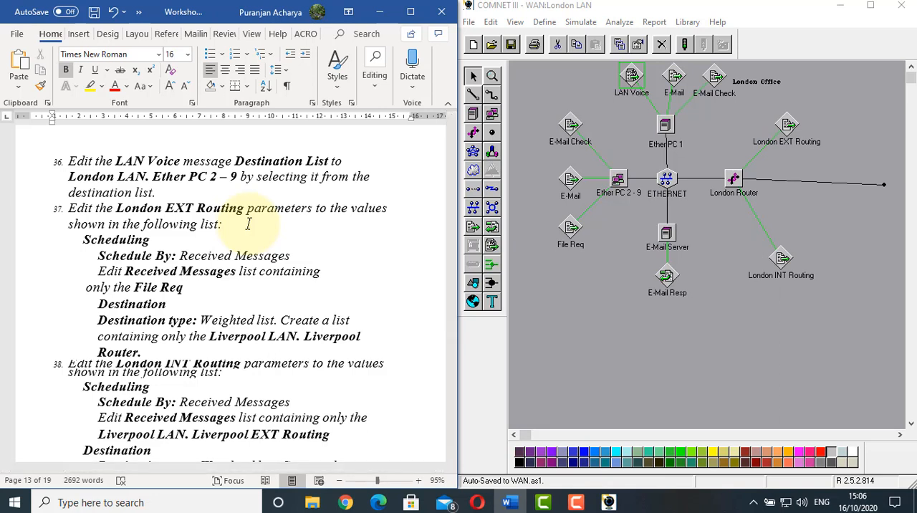
click(163, 287)
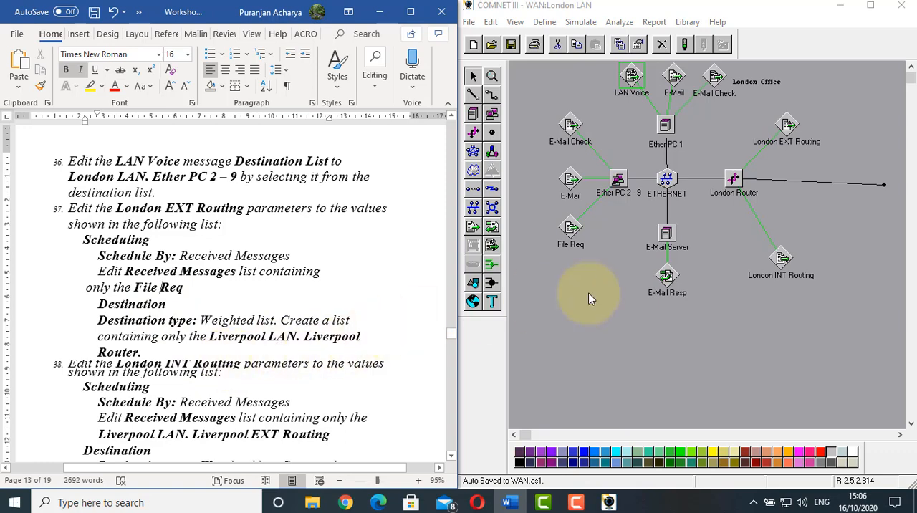
double_click(788, 125)
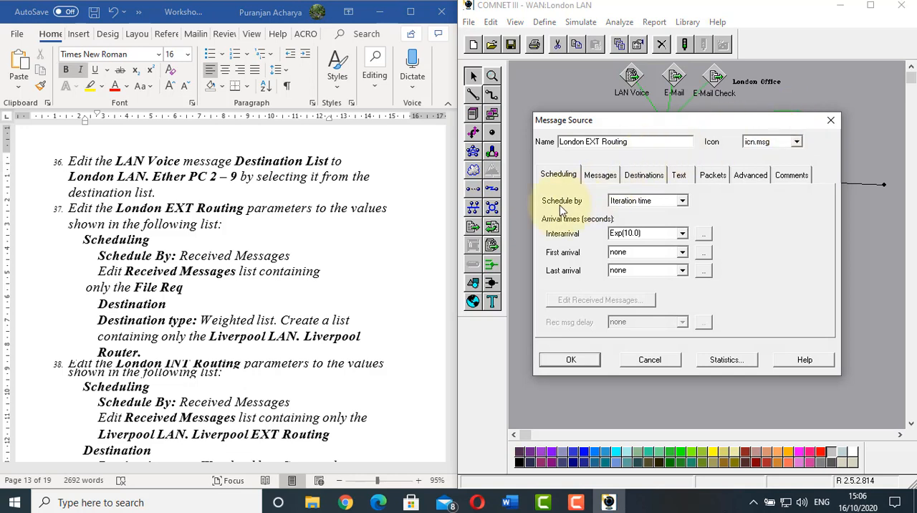
click(683, 203)
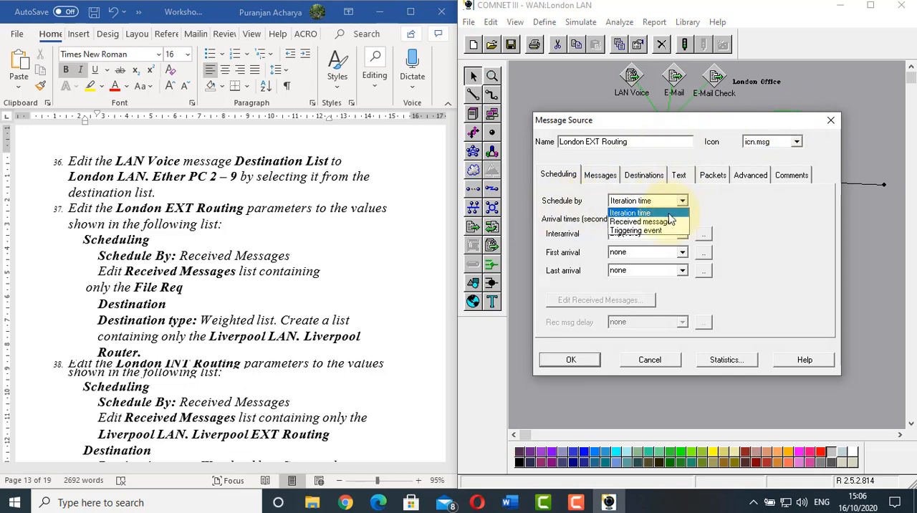
click(637, 221)
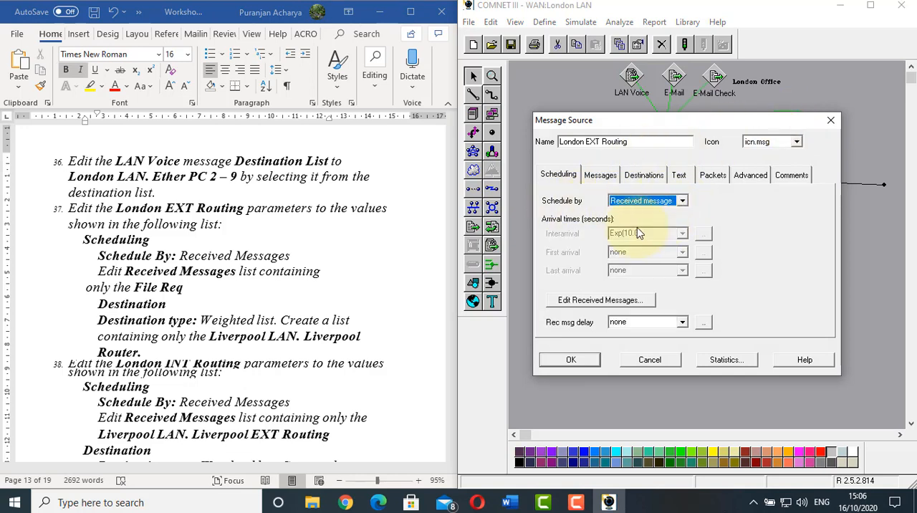
click(562, 301)
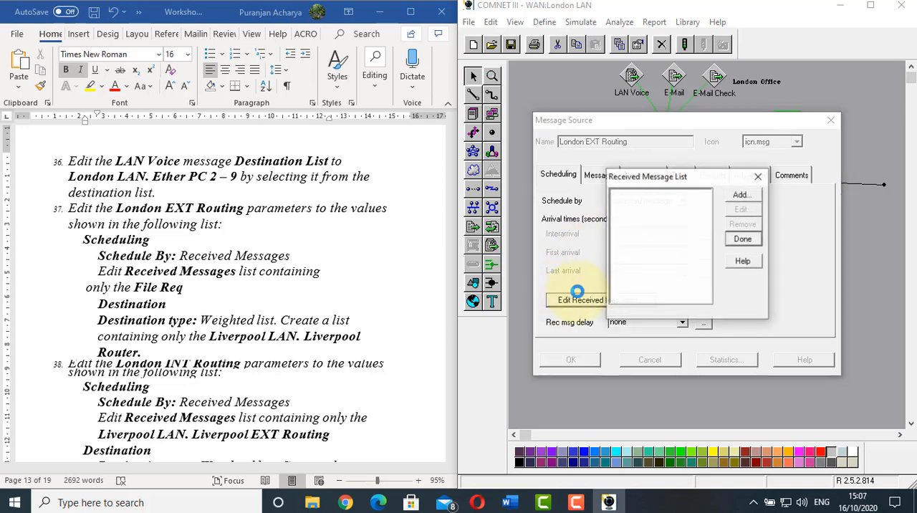
click(742, 195)
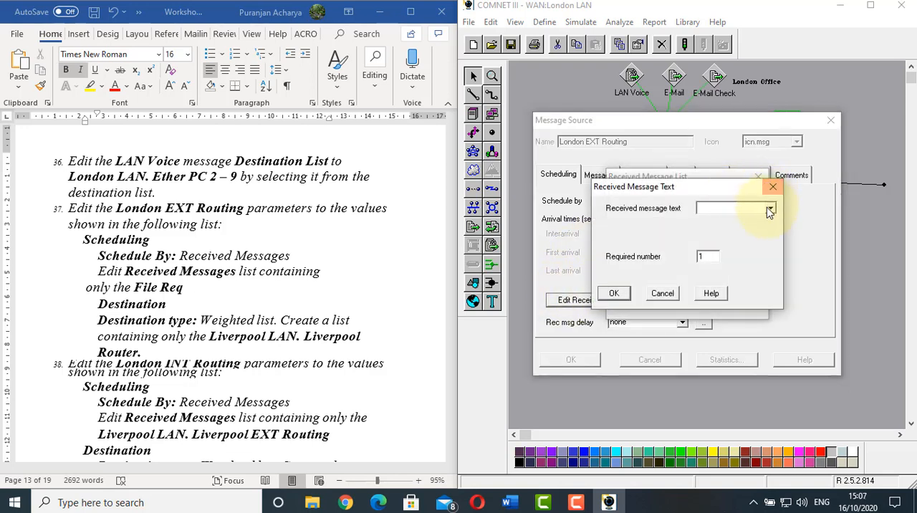
click(770, 208)
click(722, 247)
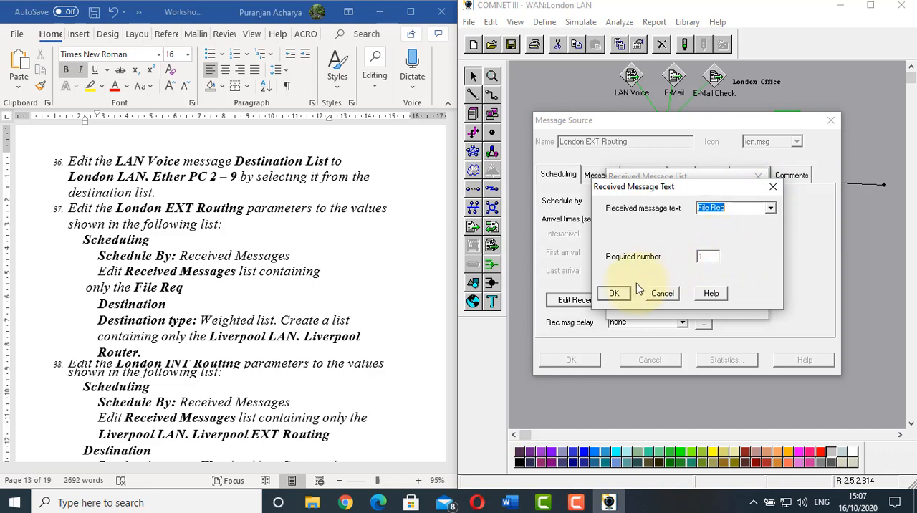
click(614, 293)
click(755, 245)
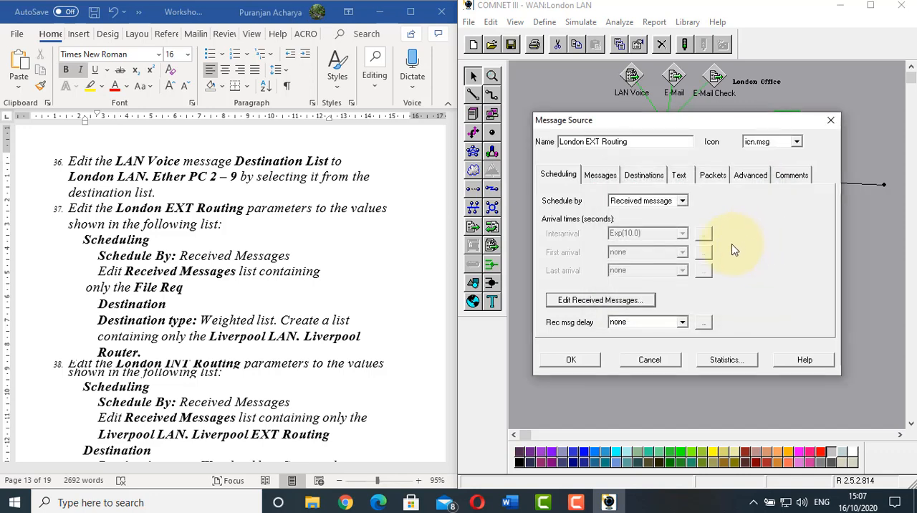
Set London EXT Routing's destination type to Weighted list and add Liverpool LAN.Liverpool Router to its destination list
click(656, 175)
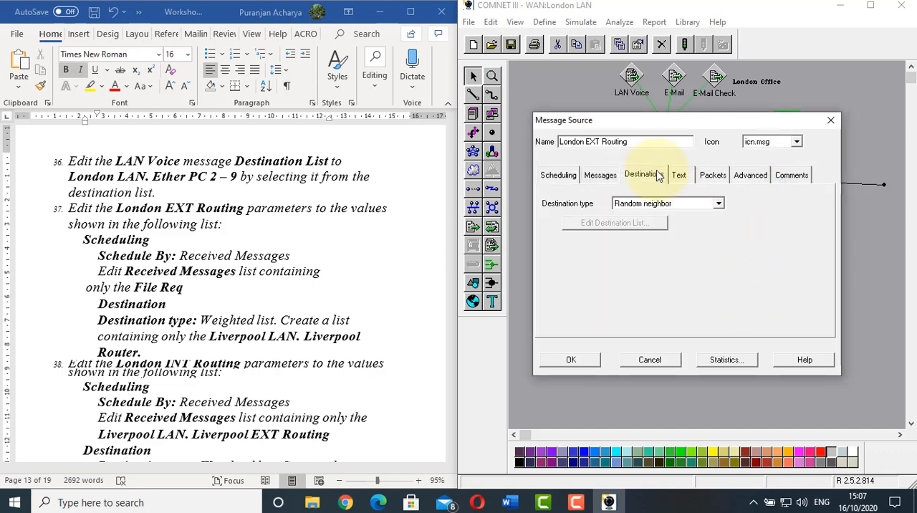
click(717, 204)
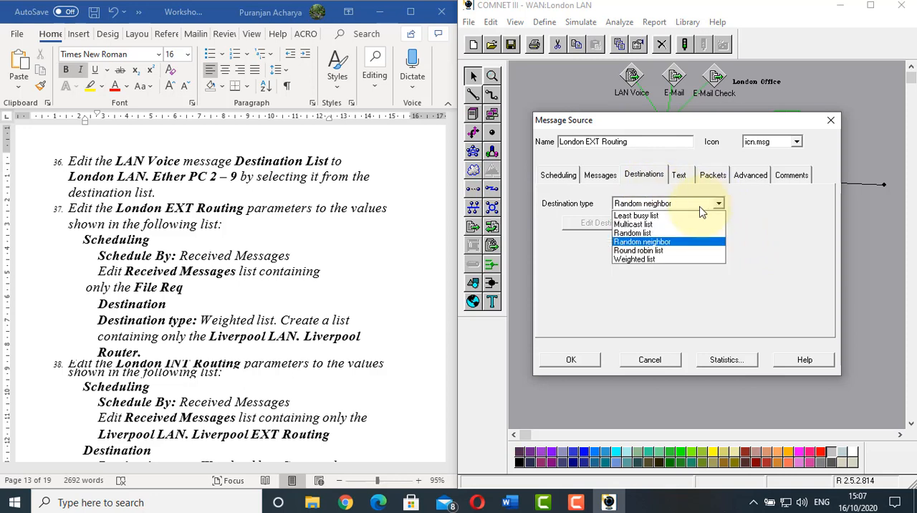
click(648, 259)
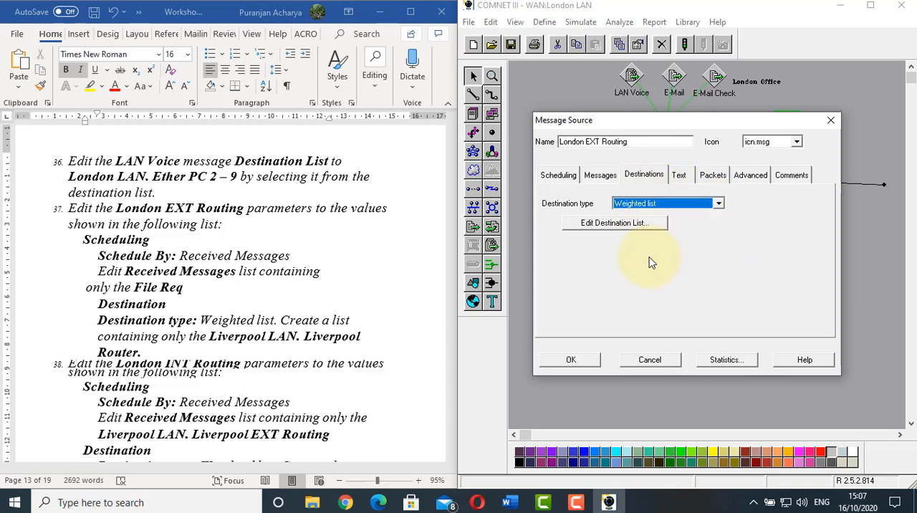
click(603, 223)
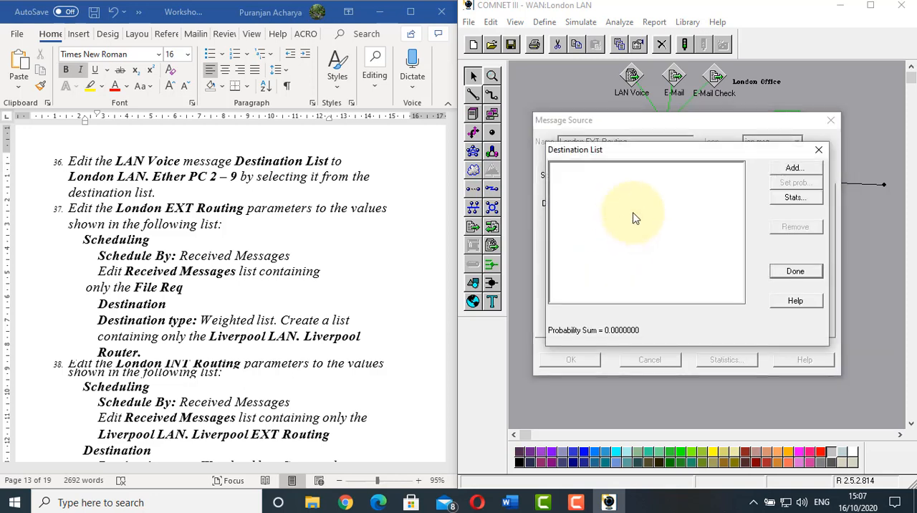
click(793, 168)
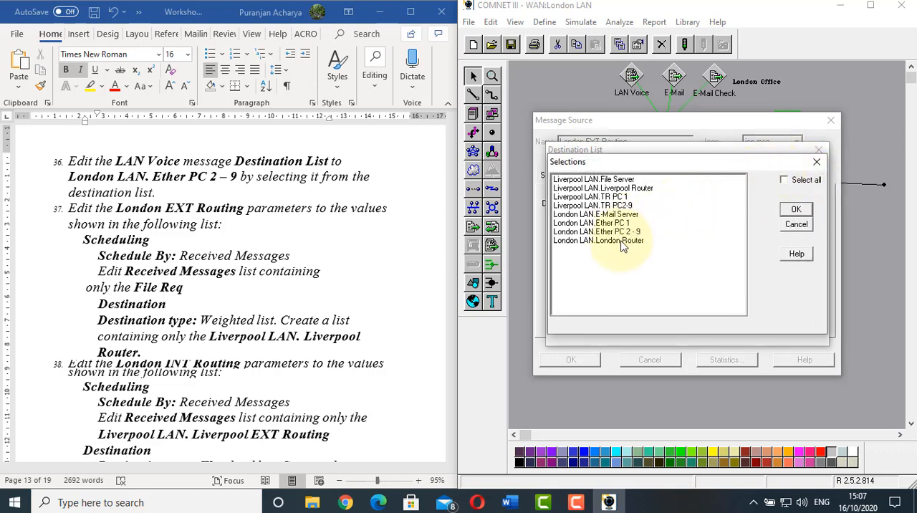
click(610, 189)
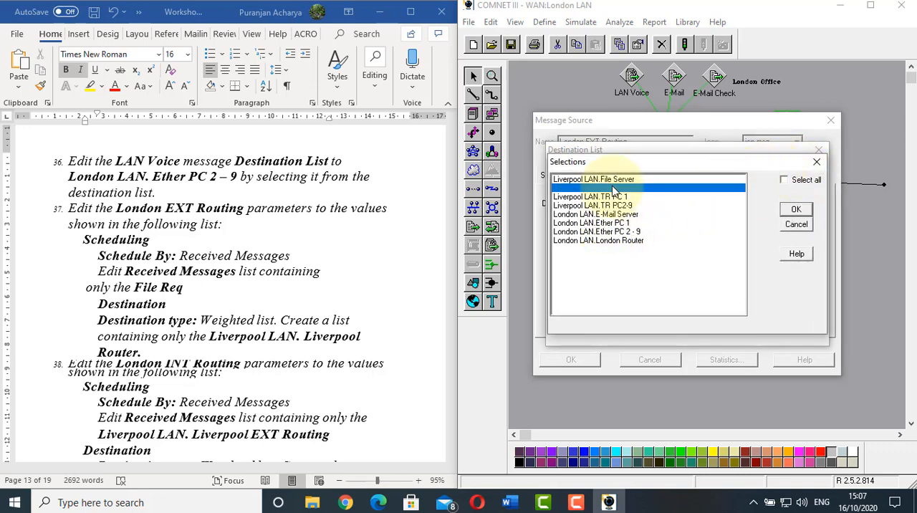
click(796, 210)
click(794, 272)
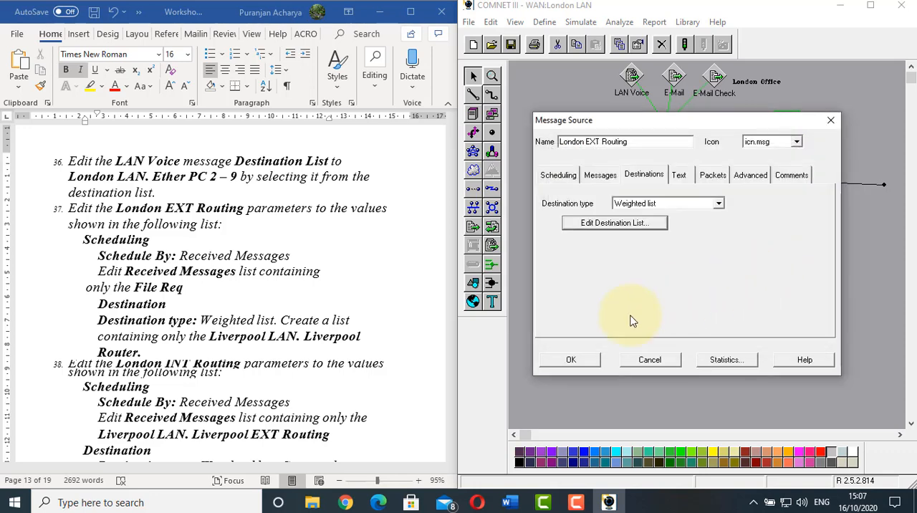
click(577, 364)
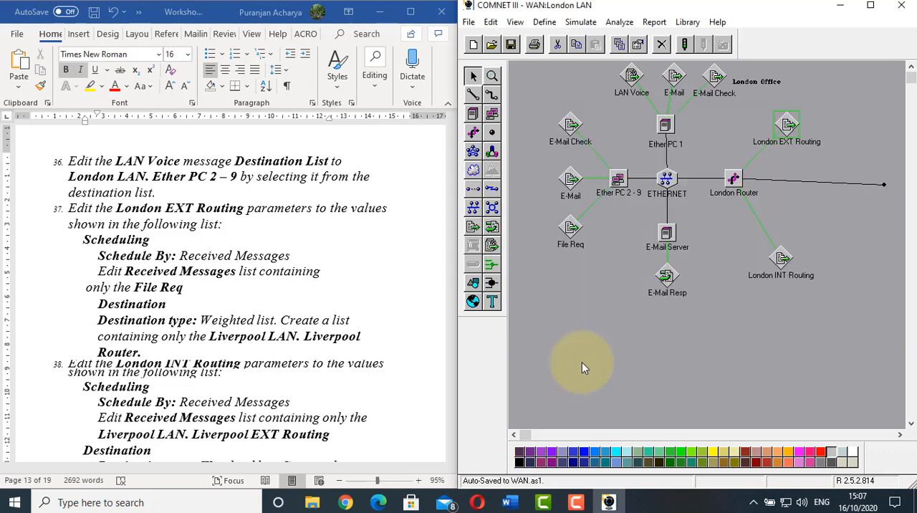
Following worksheet item 38, schedule London INT Routing by received message and add Liverpool EXT Routing to its received message list
click(132, 289)
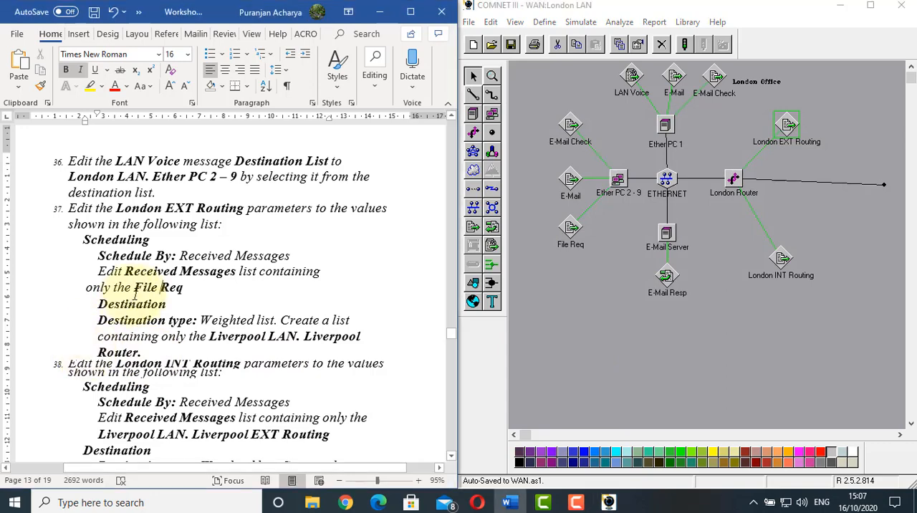
scroll(134, 294, down, 2)
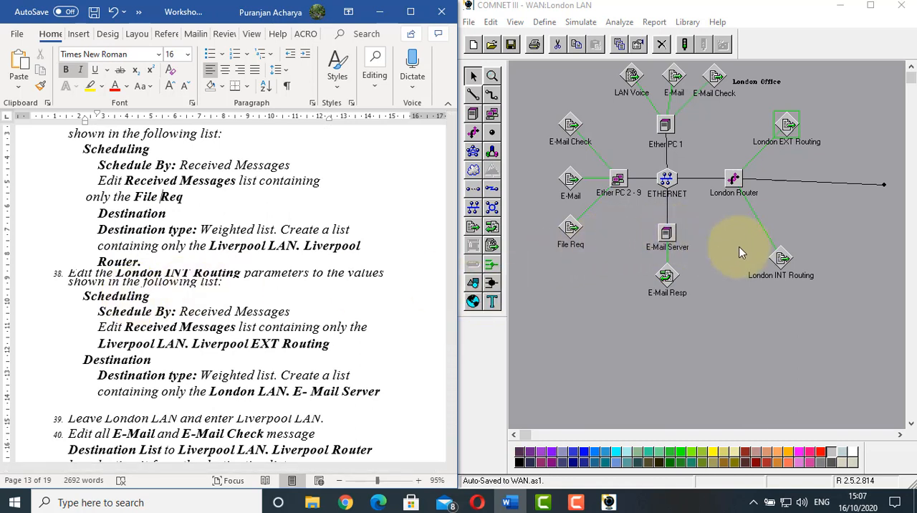
click(781, 259)
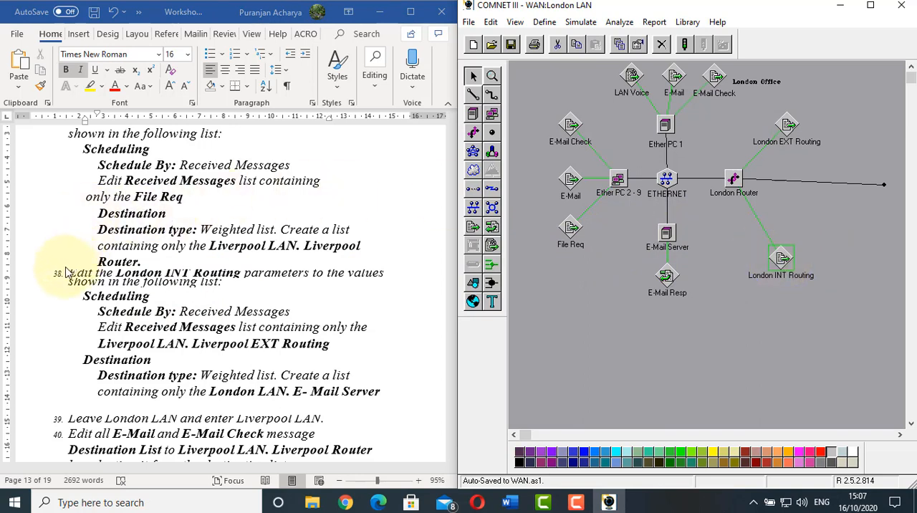
double_click(782, 261)
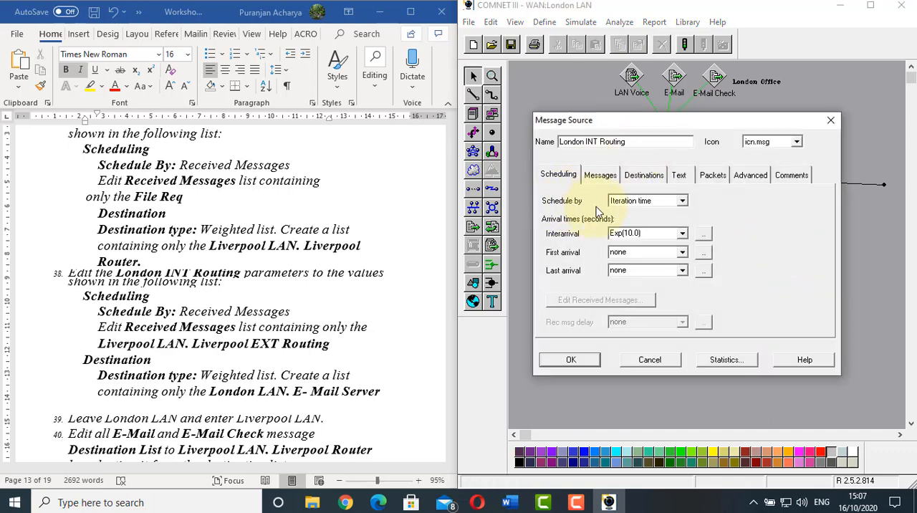
click(681, 200)
click(653, 229)
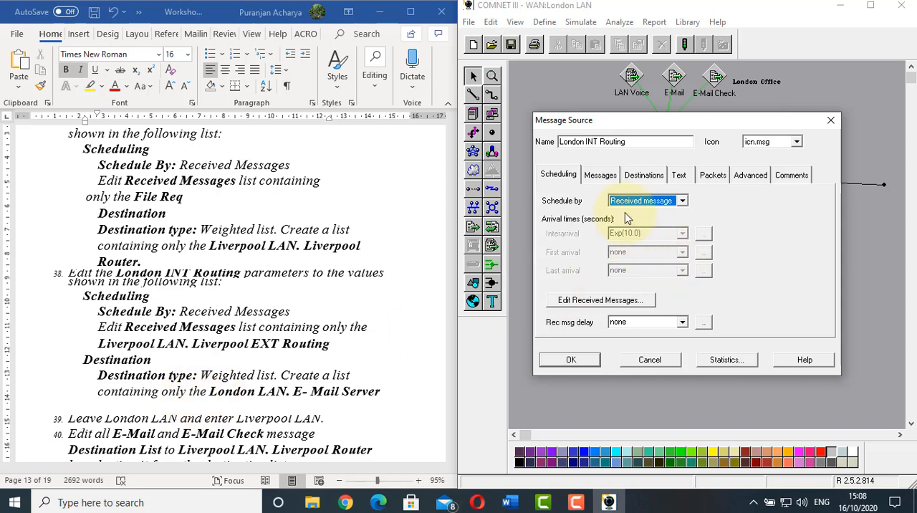
click(616, 301)
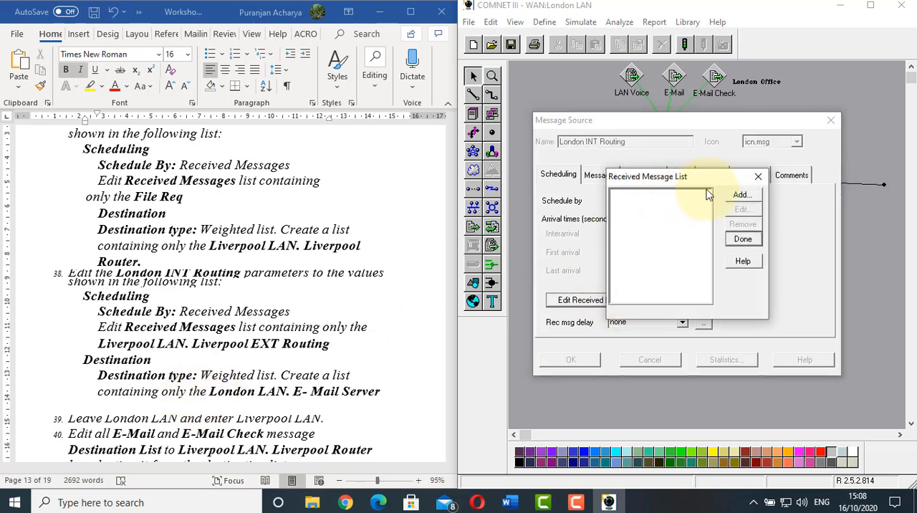
click(740, 195)
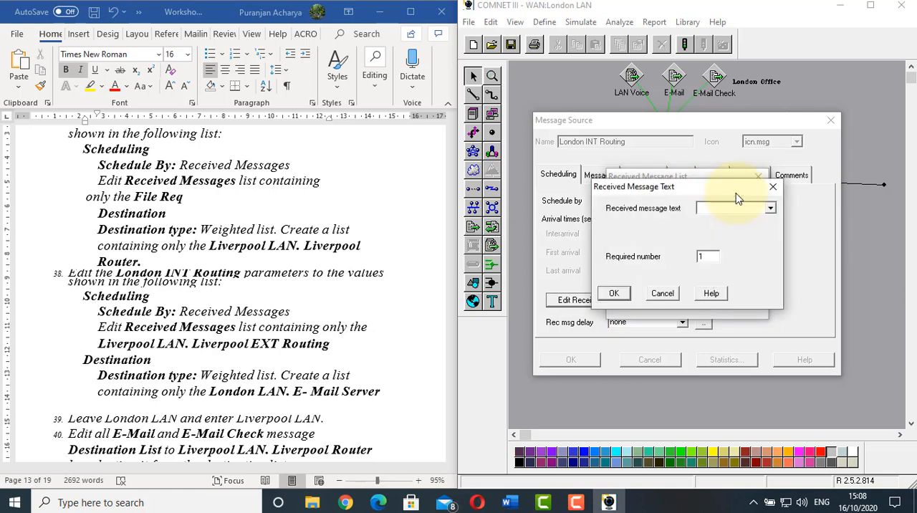
click(771, 209)
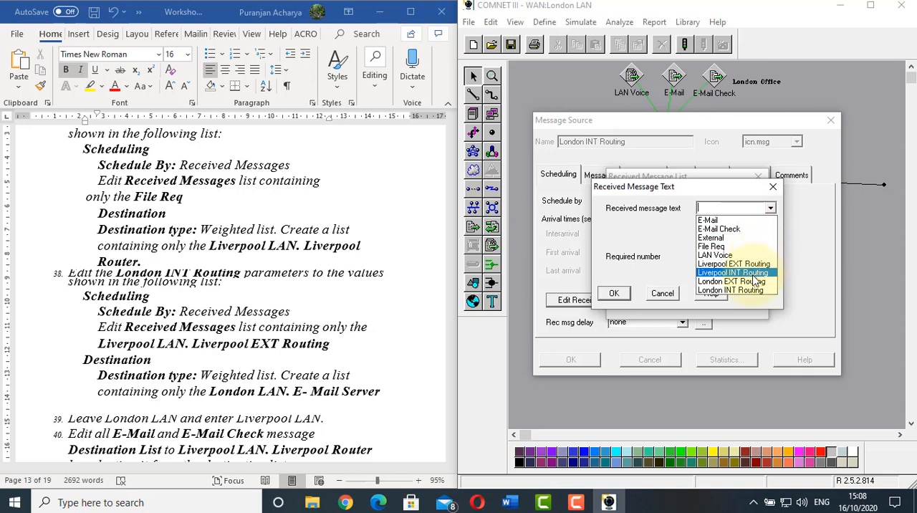
click(731, 264)
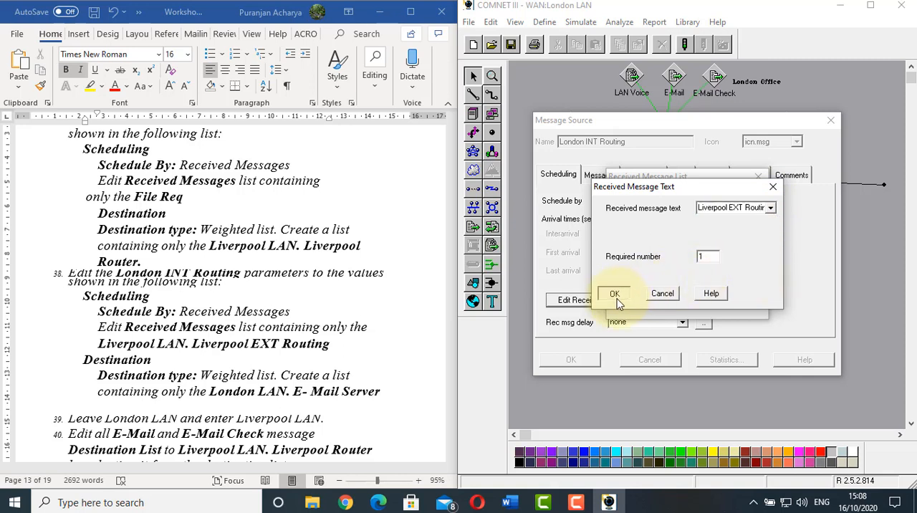
click(614, 294)
click(742, 240)
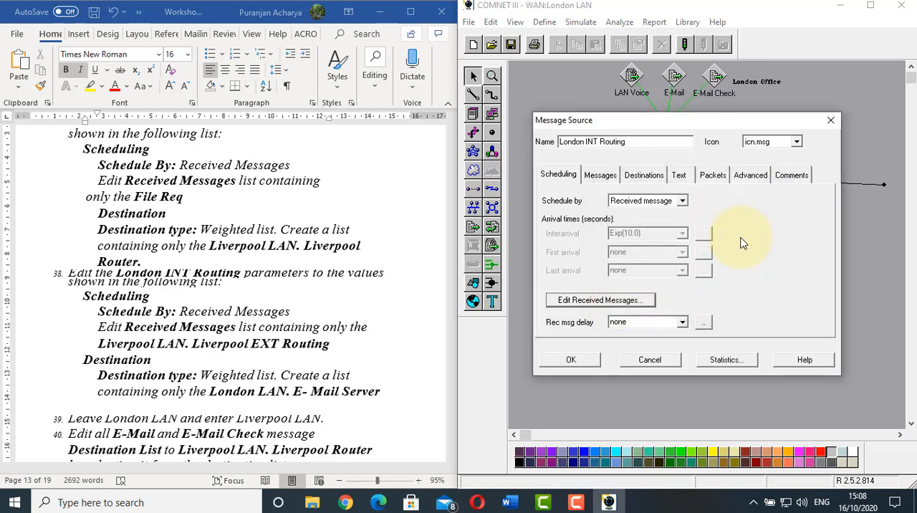
Set London INT Routing's destination type to Weighted list and add London LAN.E-Mail Server to its destination list
click(644, 176)
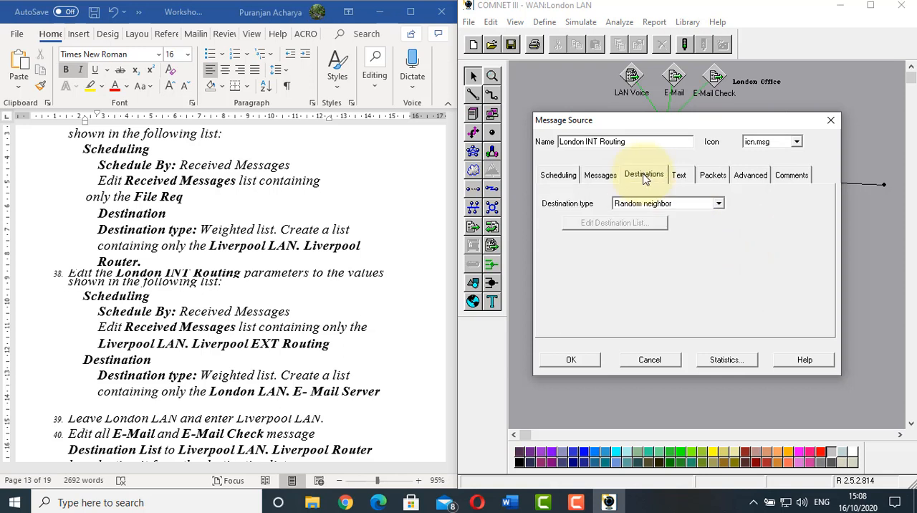
click(718, 204)
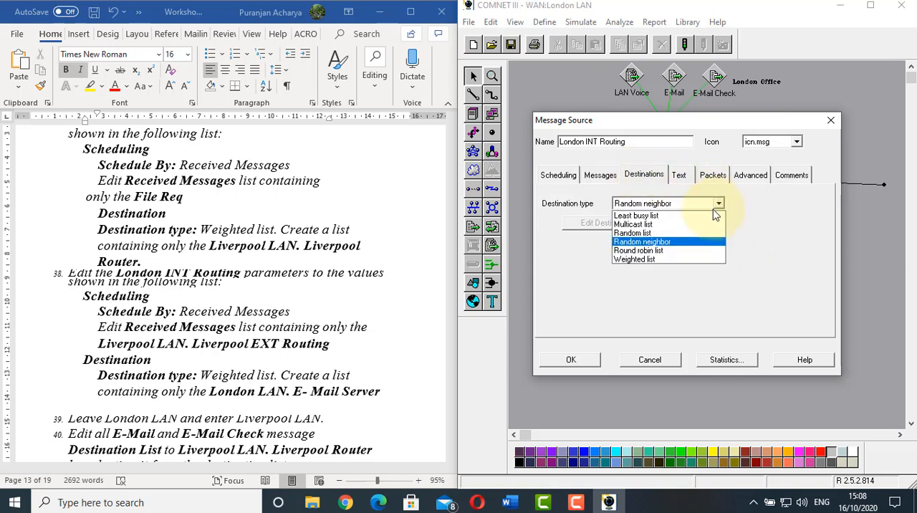
click(630, 269)
click(670, 204)
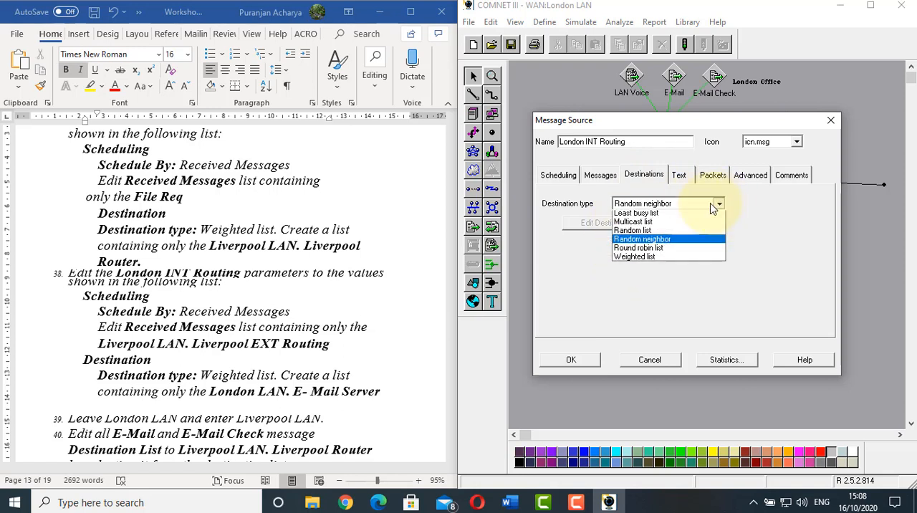
click(633, 257)
click(573, 224)
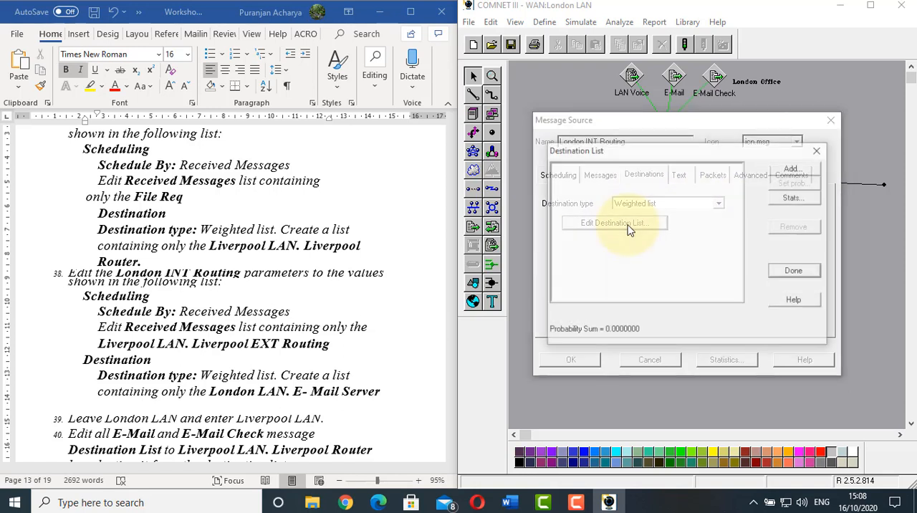
click(801, 166)
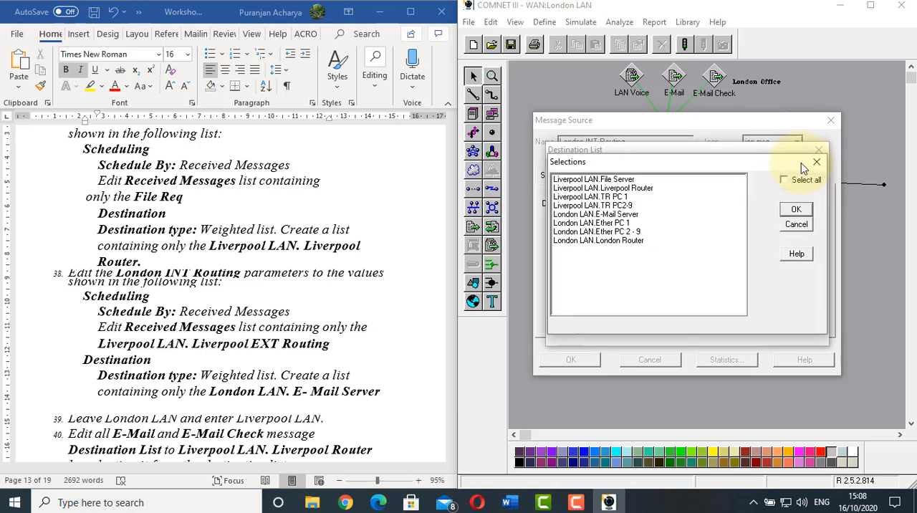
click(591, 214)
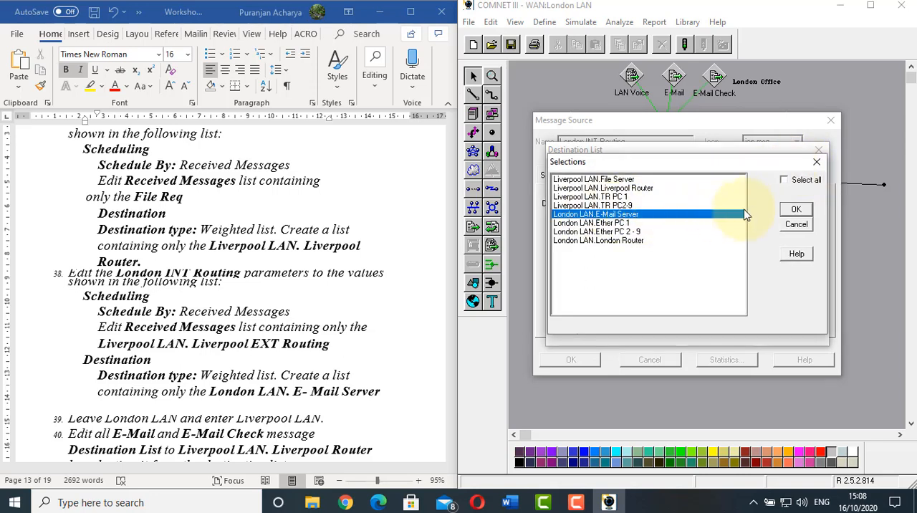
click(792, 211)
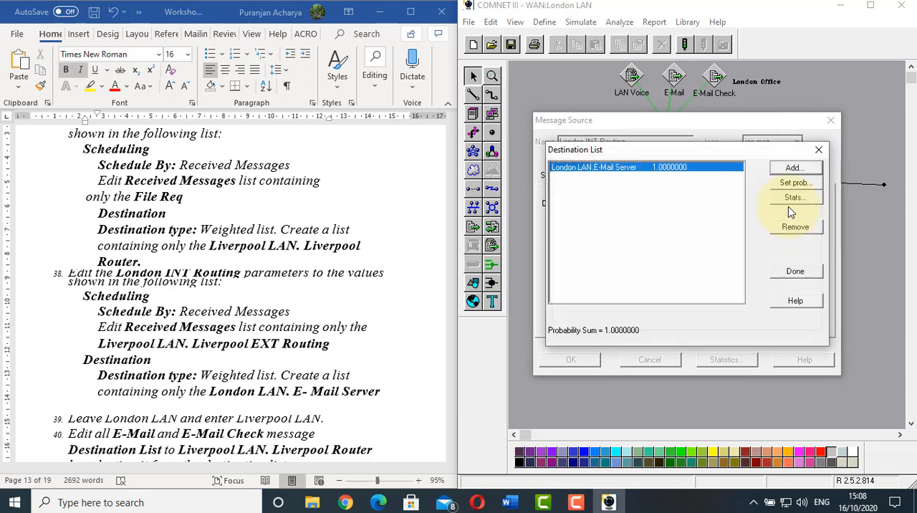
click(789, 272)
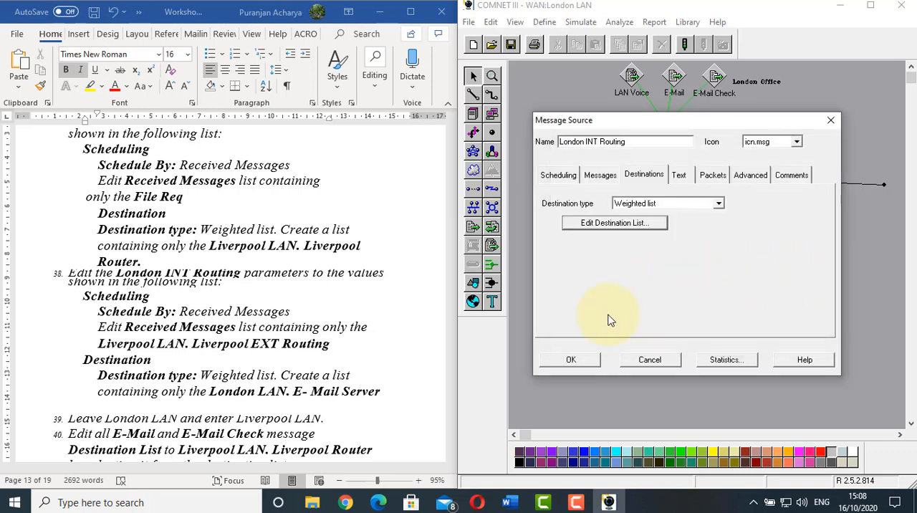
click(569, 363)
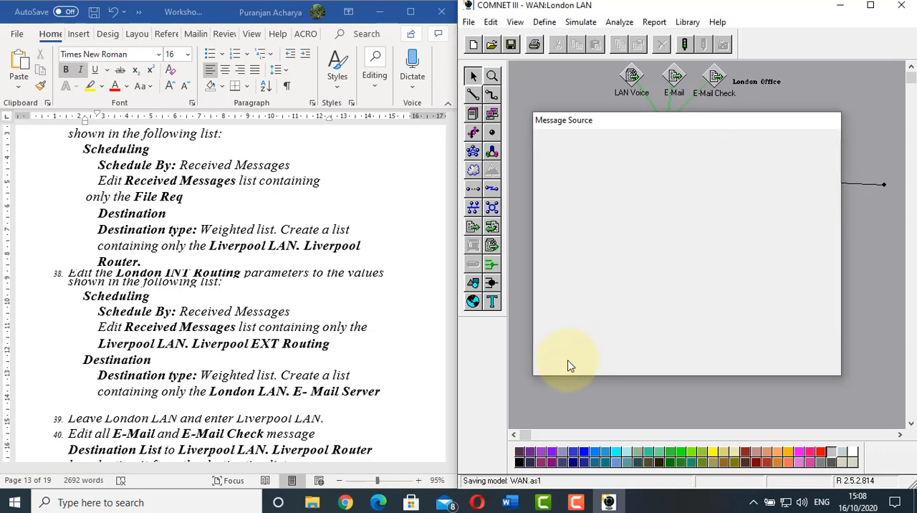
Following worksheet item 39, leave the London LAN and enter the Liverpool LAN
click(311, 349)
scroll(309, 347, down, 3)
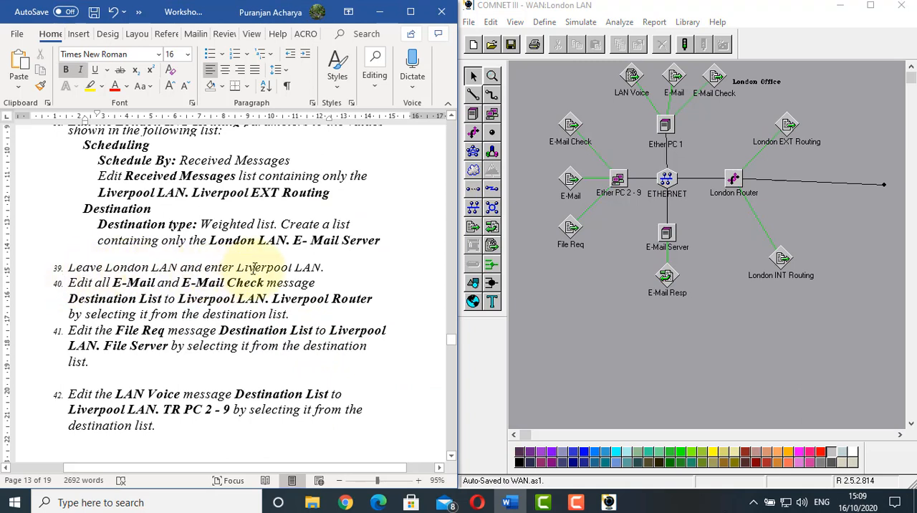
double_click(801, 212)
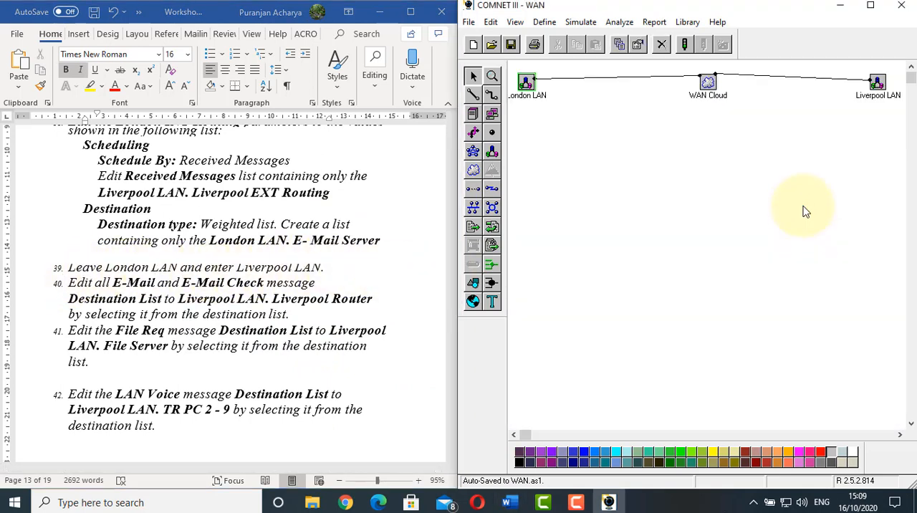
double_click(876, 84)
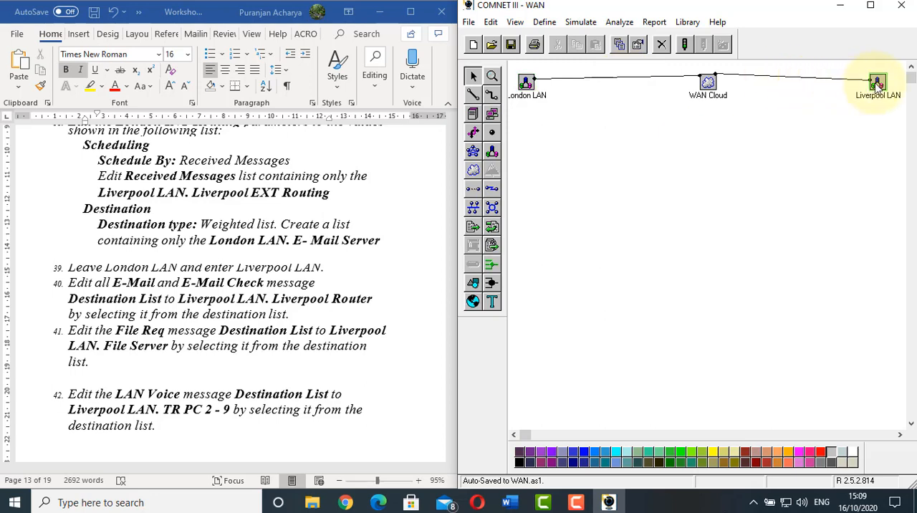
Following worksheet item 40, check the destination list of TR PC 1's E-Mail message for Liverpool LAN.Liverpool Router
click(295, 275)
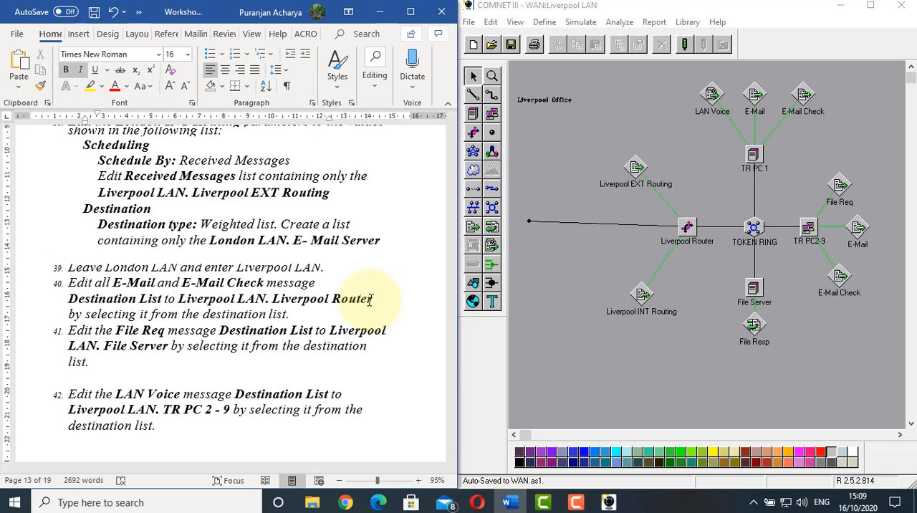
click(689, 228)
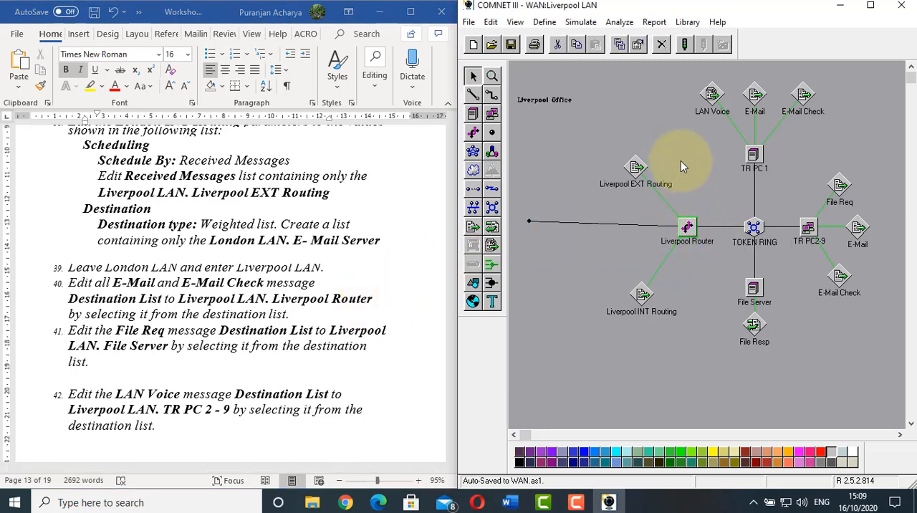
click(759, 100)
double_click(761, 104)
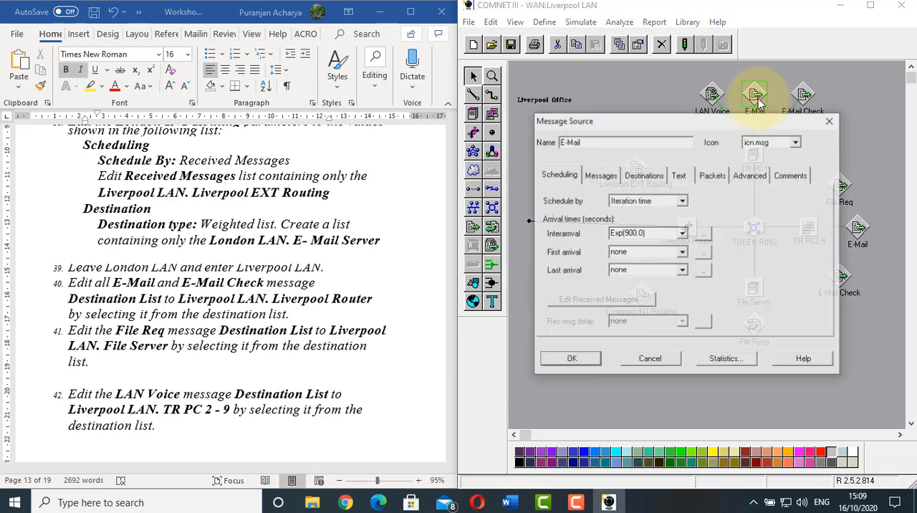
click(659, 176)
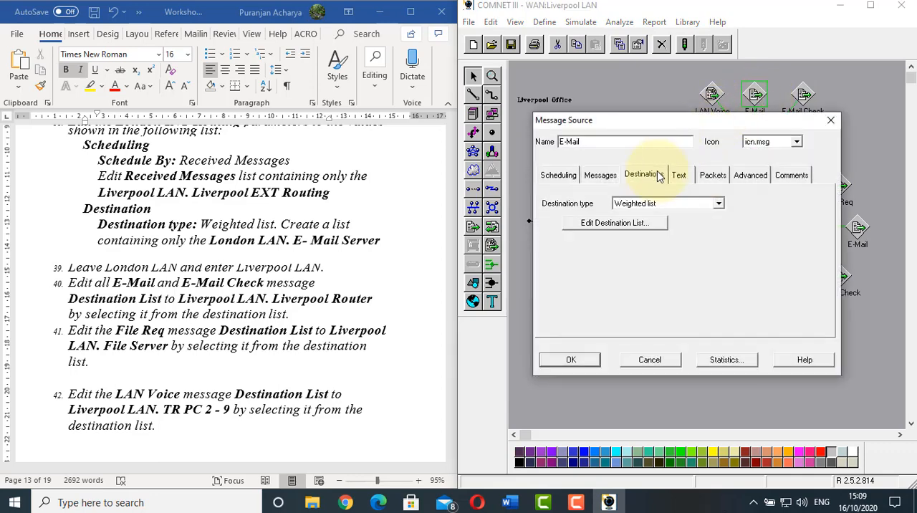
click(622, 222)
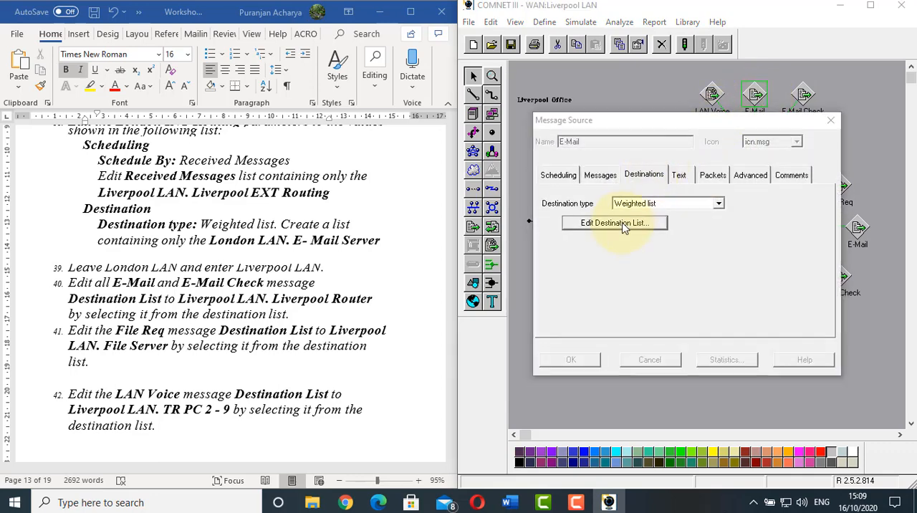
click(795, 170)
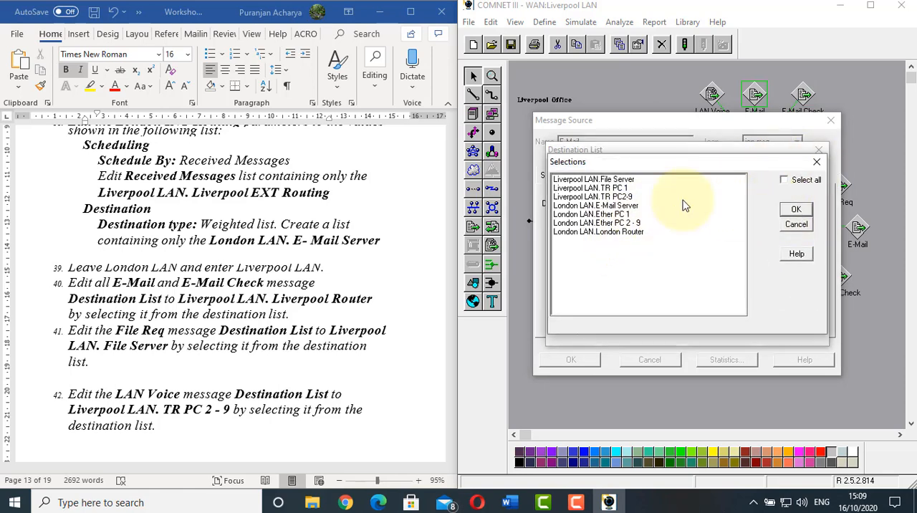
click(795, 224)
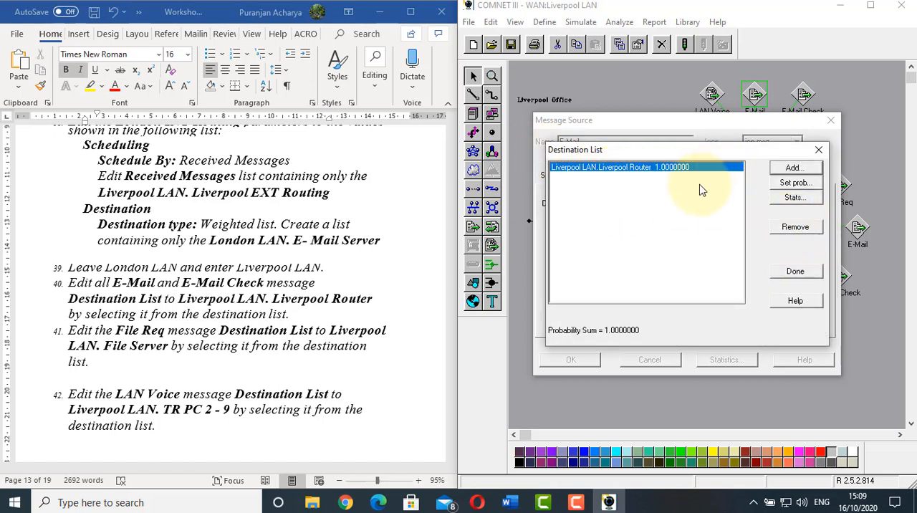
click(795, 272)
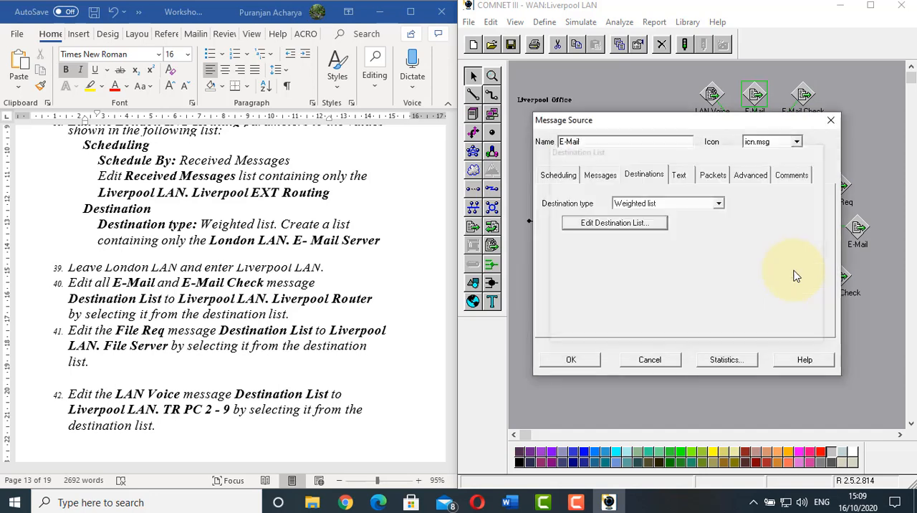
click(576, 360)
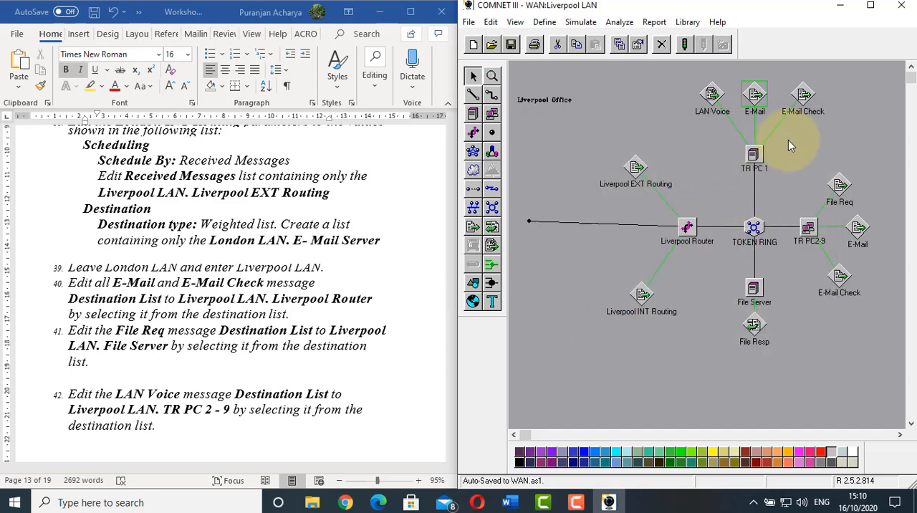
Add Liverpool LAN.Liverpool Router to the destination list of TR PC 1's E-Mail Check message
click(804, 96)
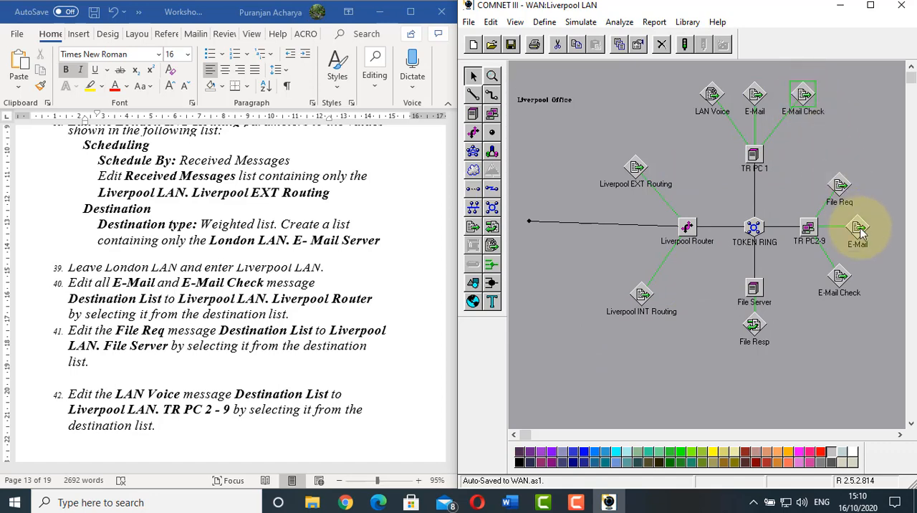
click(839, 278)
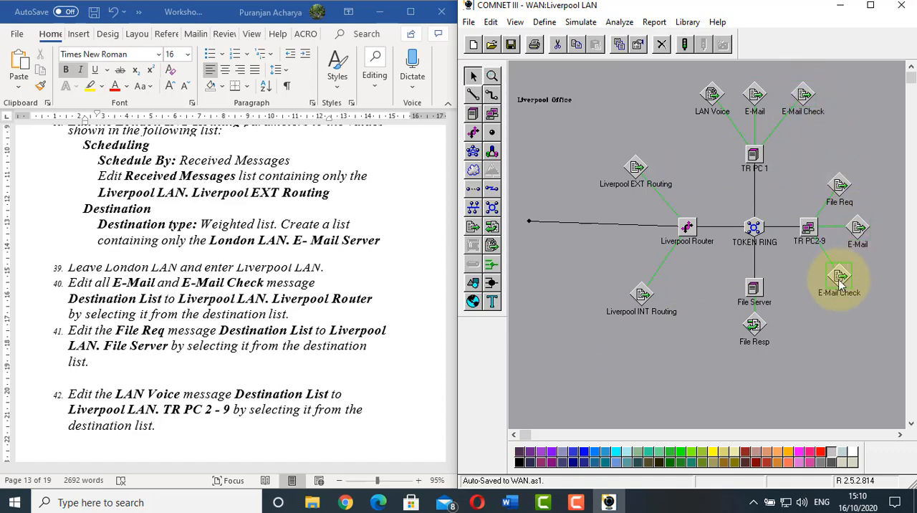
double_click(806, 98)
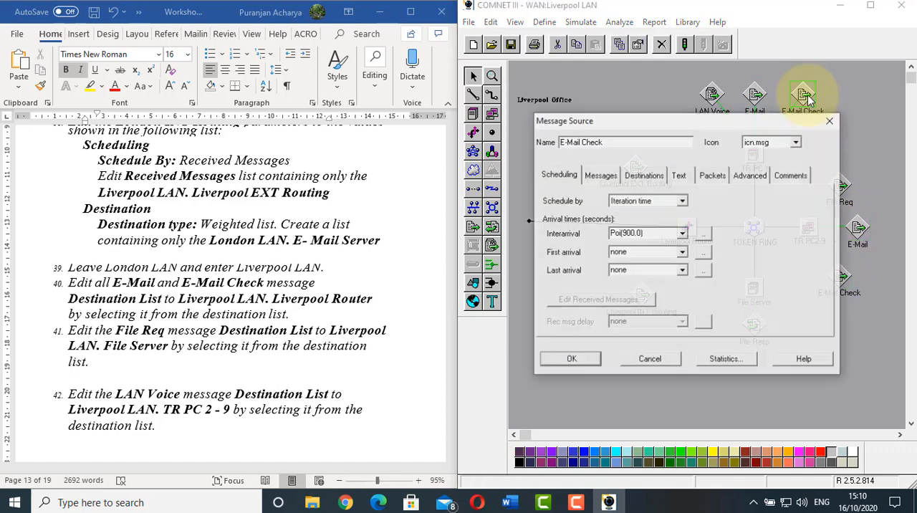
click(641, 176)
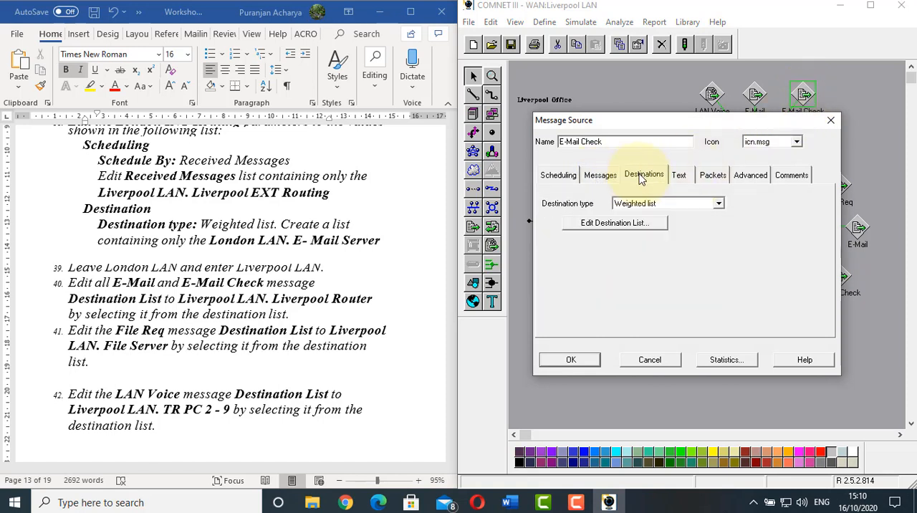
click(636, 226)
click(809, 169)
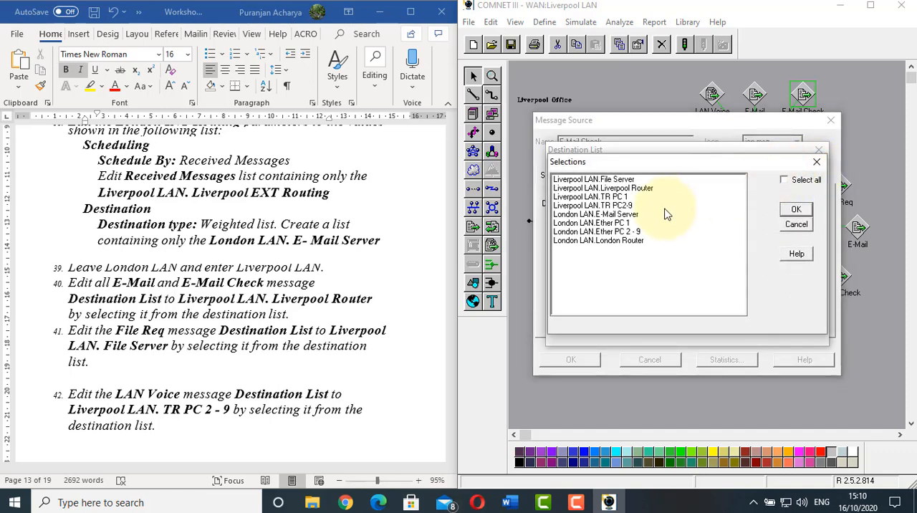
click(613, 188)
click(791, 209)
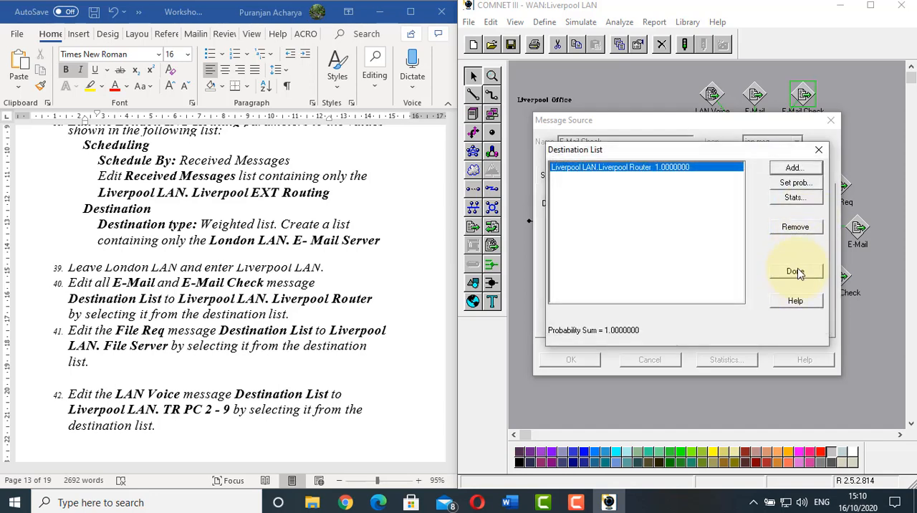
click(797, 270)
click(576, 363)
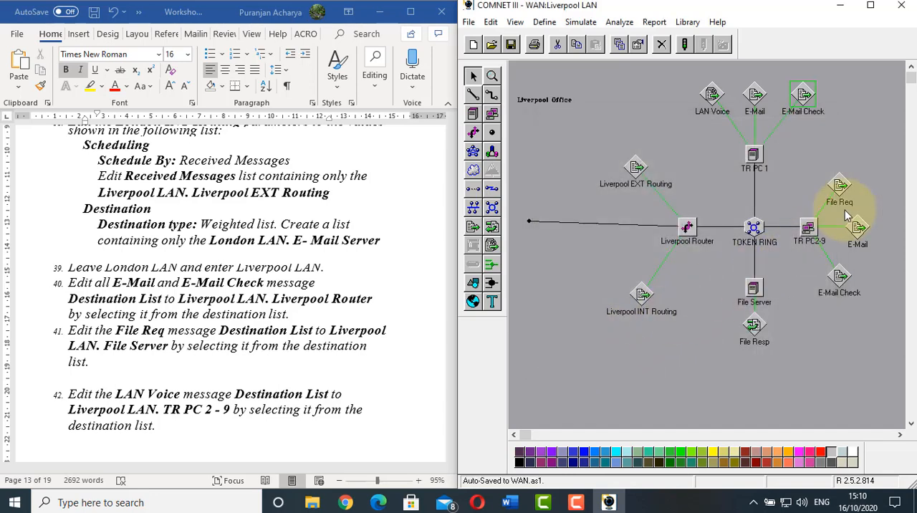
Add Liverpool LAN.Liverpool Router to the destination list of the E-Mail message attached to TR PC2-9
double_click(855, 227)
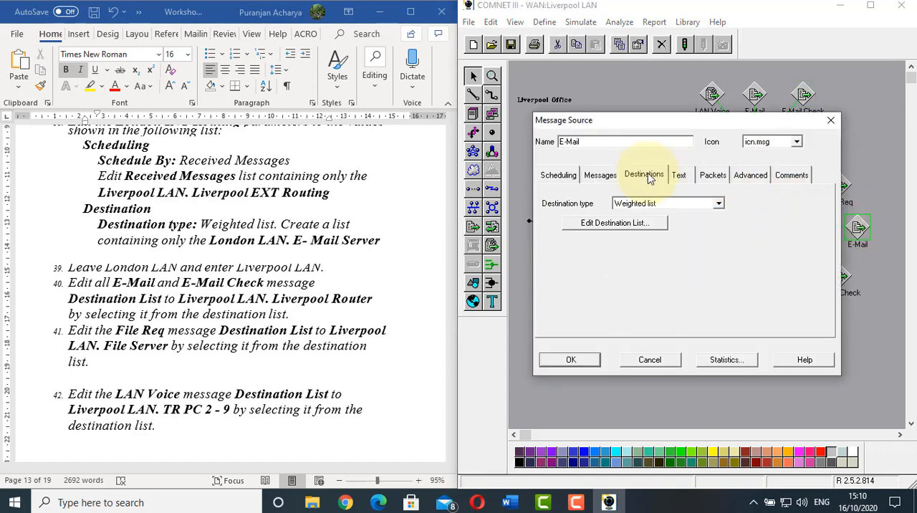
click(650, 224)
click(792, 167)
click(620, 187)
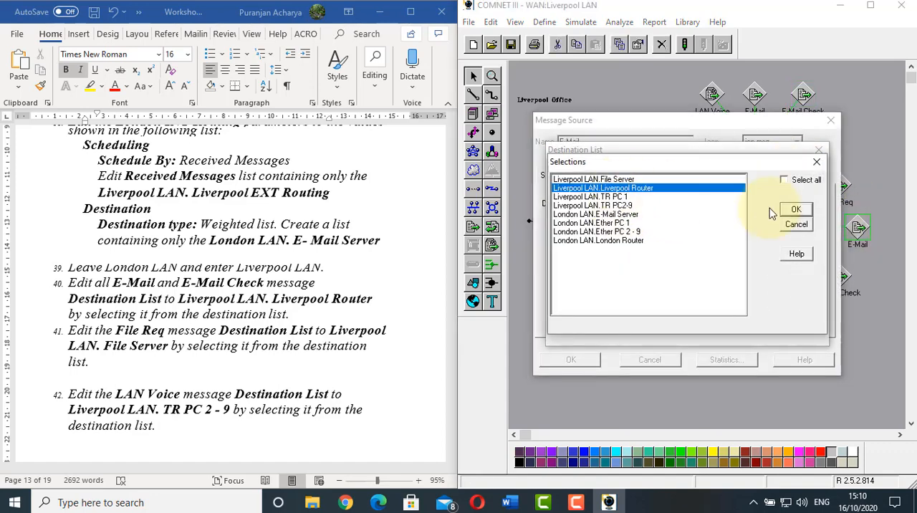
click(790, 209)
click(796, 271)
click(578, 360)
Add Liverpool LAN.Liverpool Router to the destination list of the E-Mail Check message attached to TR PC2-9
double_click(840, 276)
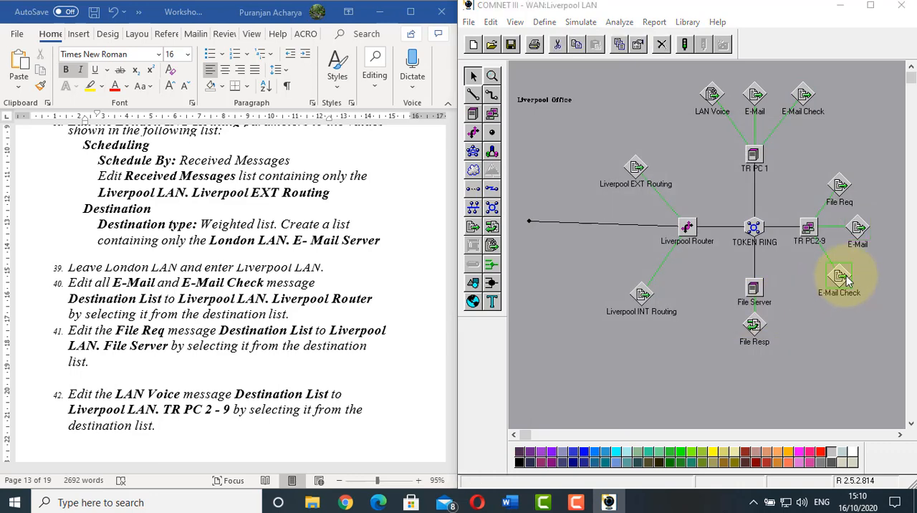
click(645, 182)
click(595, 163)
click(790, 169)
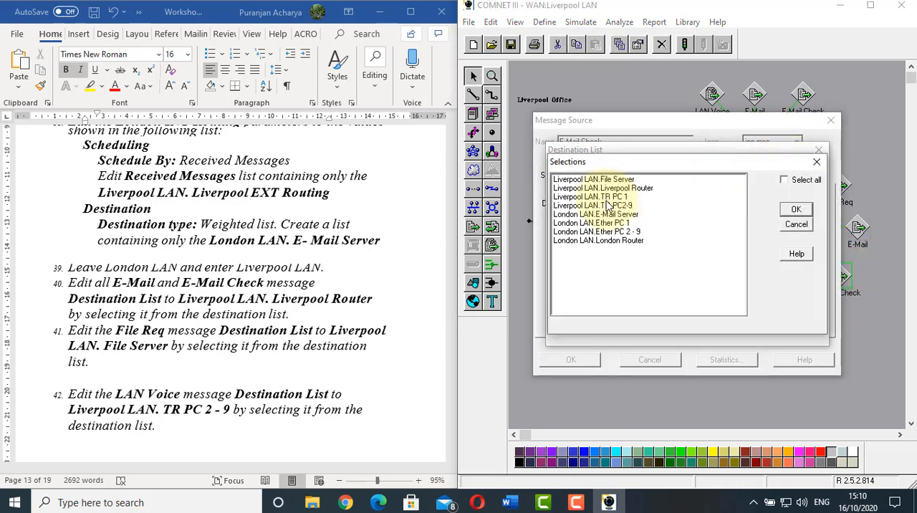
click(605, 188)
click(795, 208)
click(793, 270)
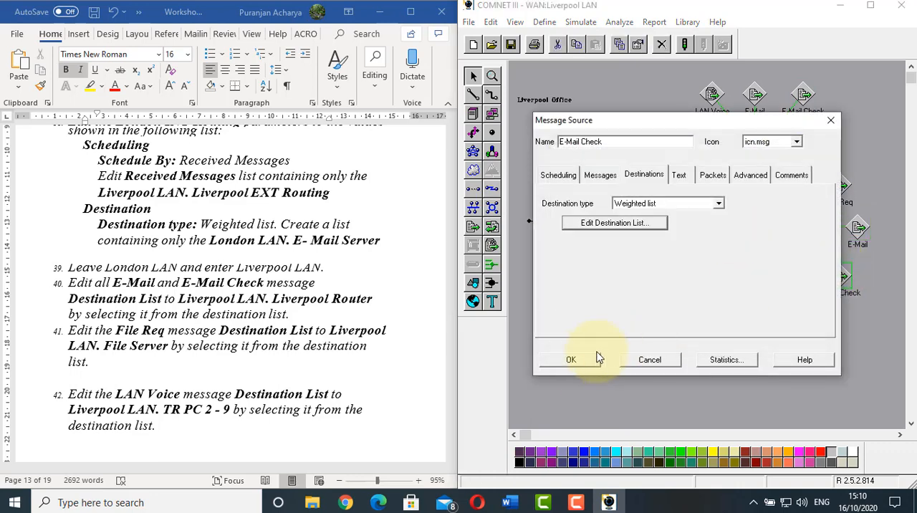
click(573, 360)
Following worksheet item 41, add Liverpool LAN.File Server to the File Req message's destination list
click(286, 276)
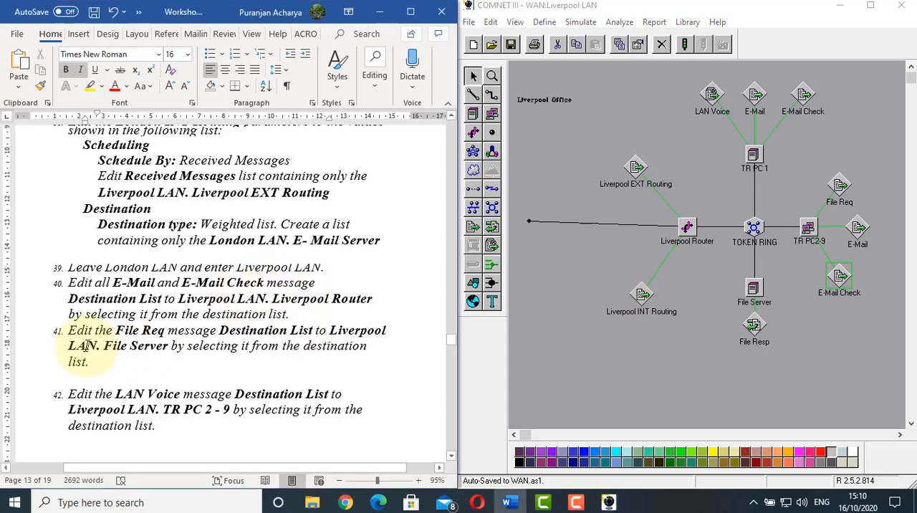
scroll(89, 344, down, 1)
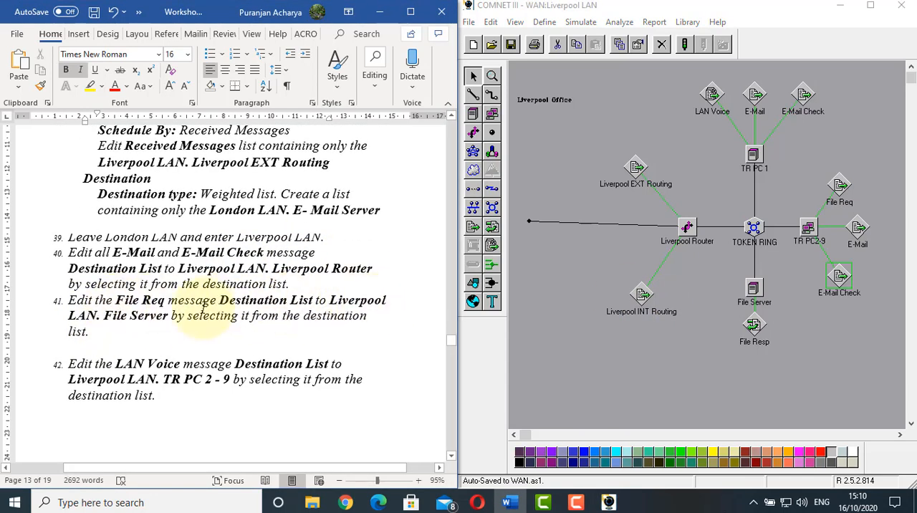
click(668, 366)
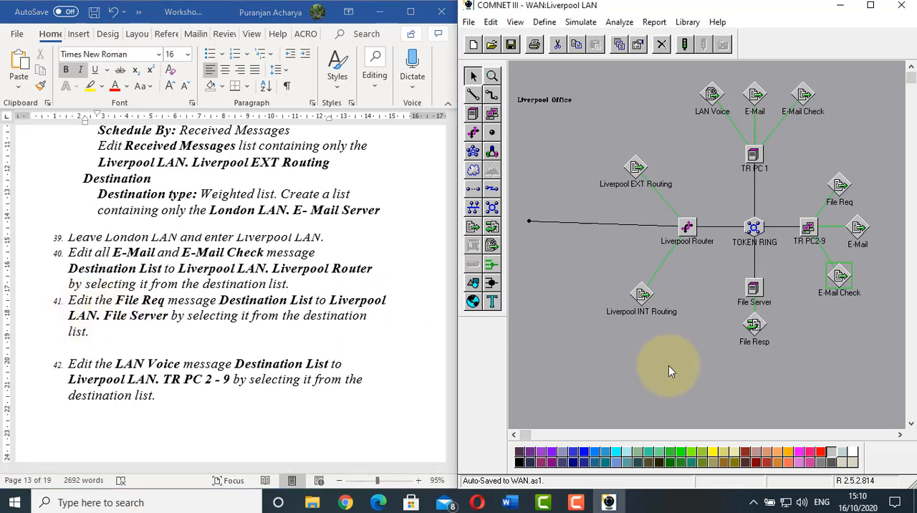
click(748, 289)
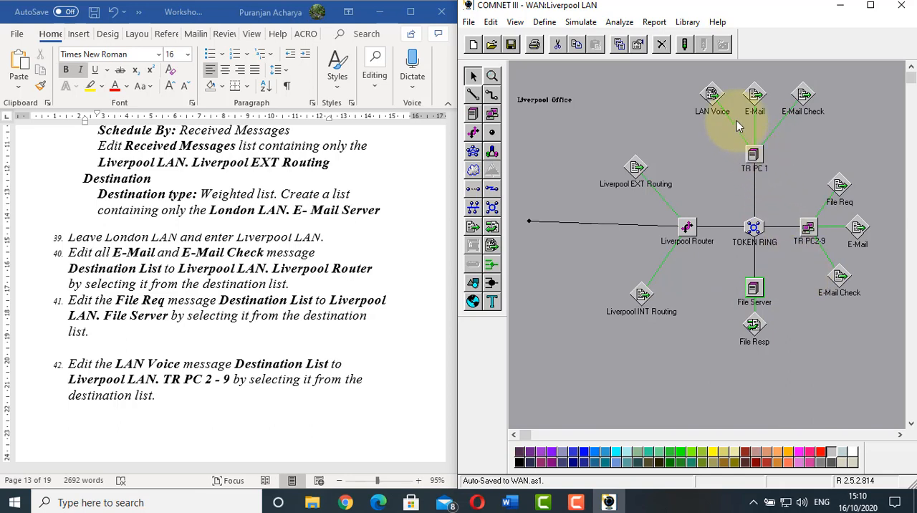
click(839, 187)
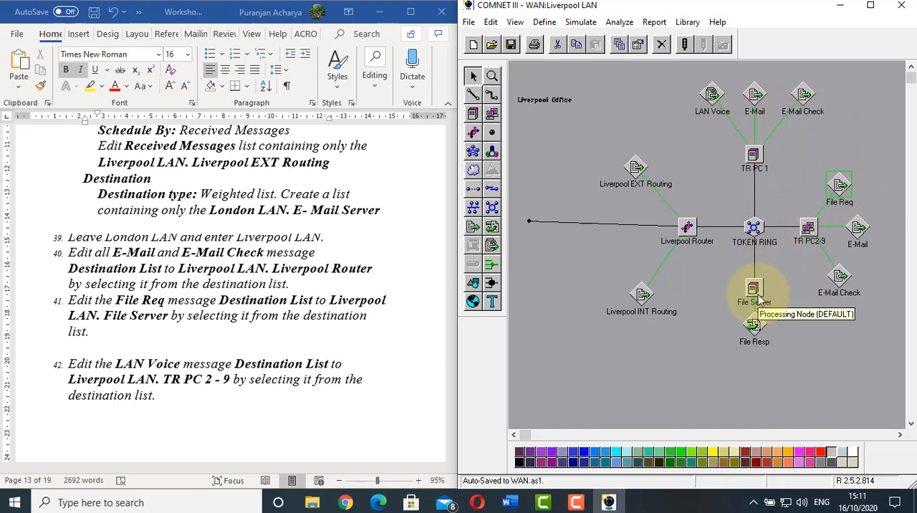
double_click(840, 187)
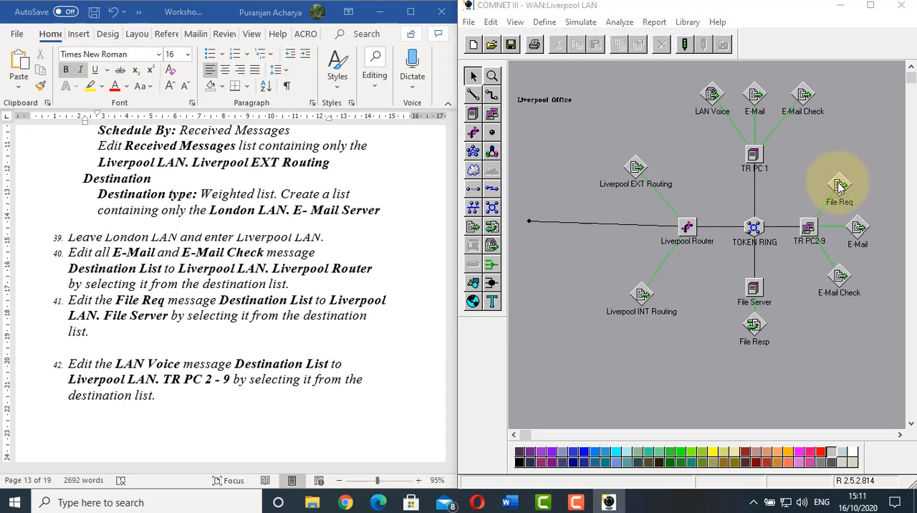
click(644, 175)
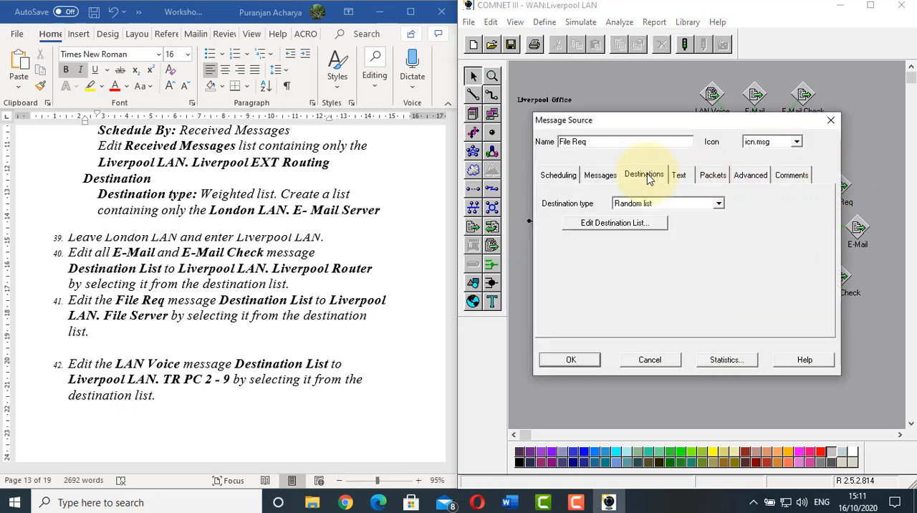
click(640, 224)
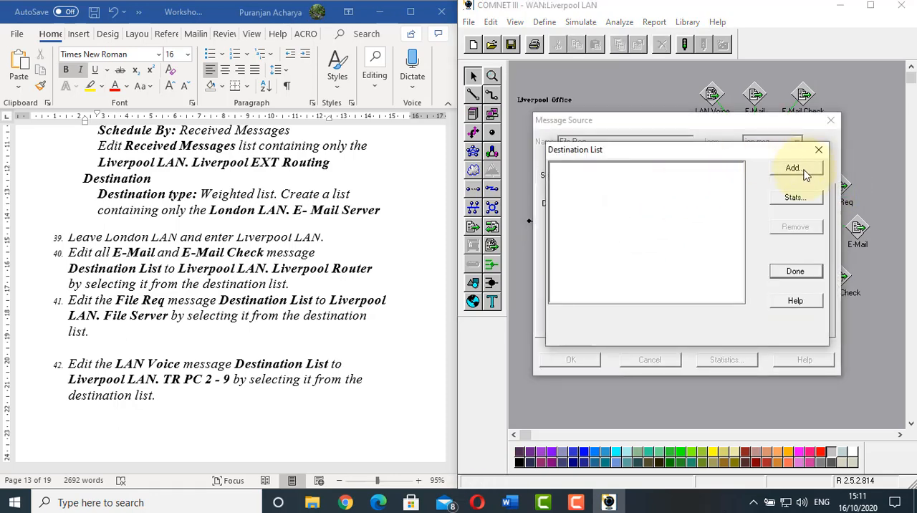
click(802, 169)
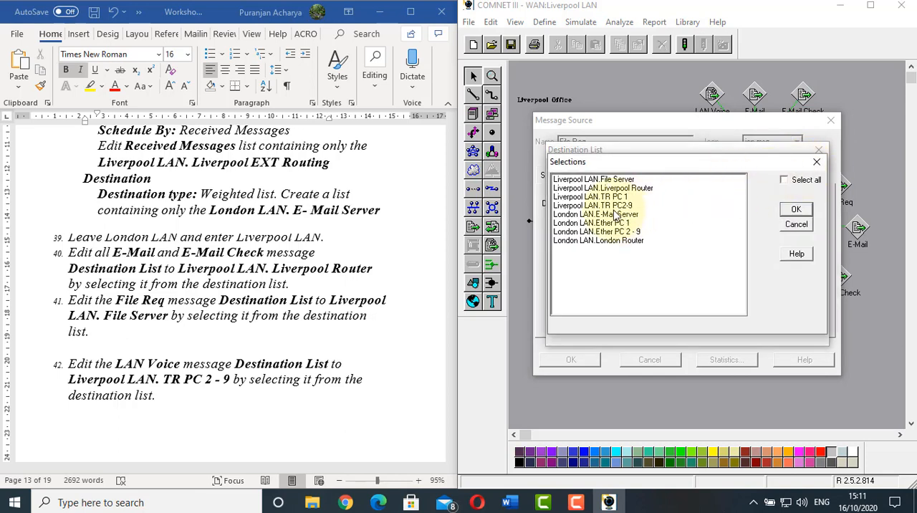
click(602, 179)
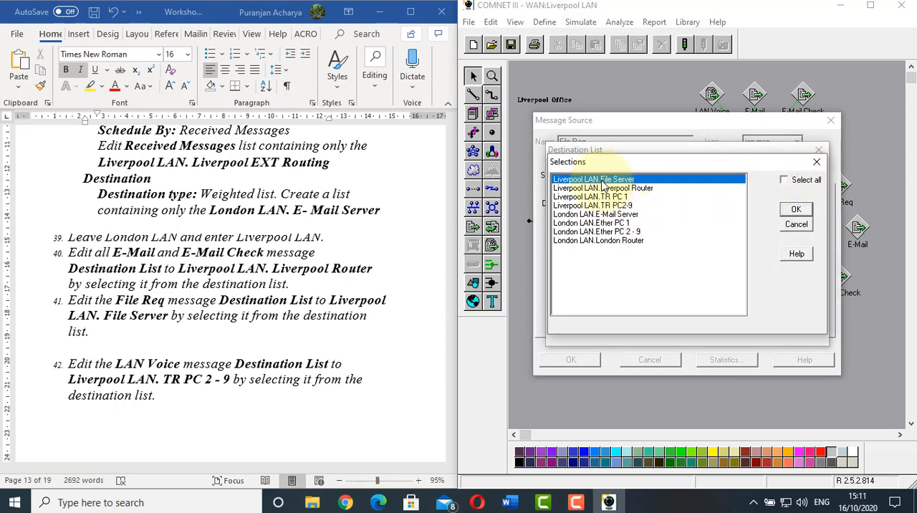
click(793, 209)
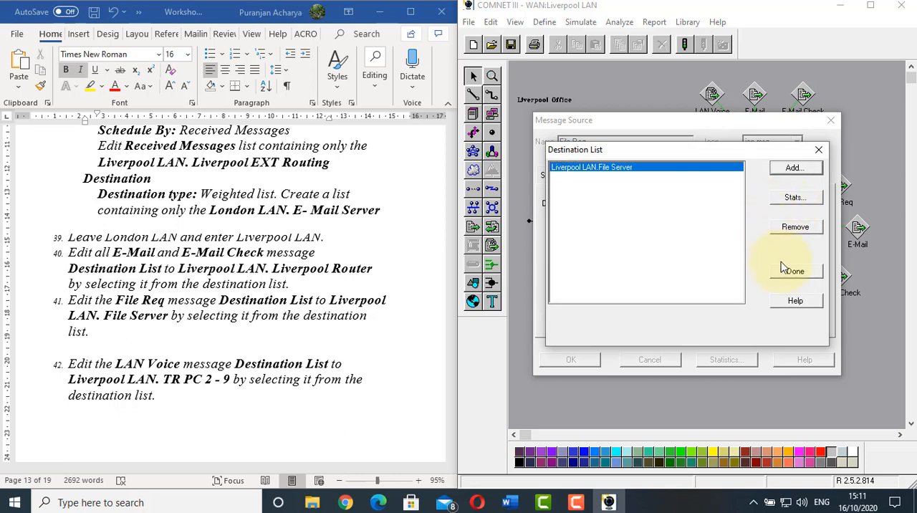
click(784, 272)
click(570, 359)
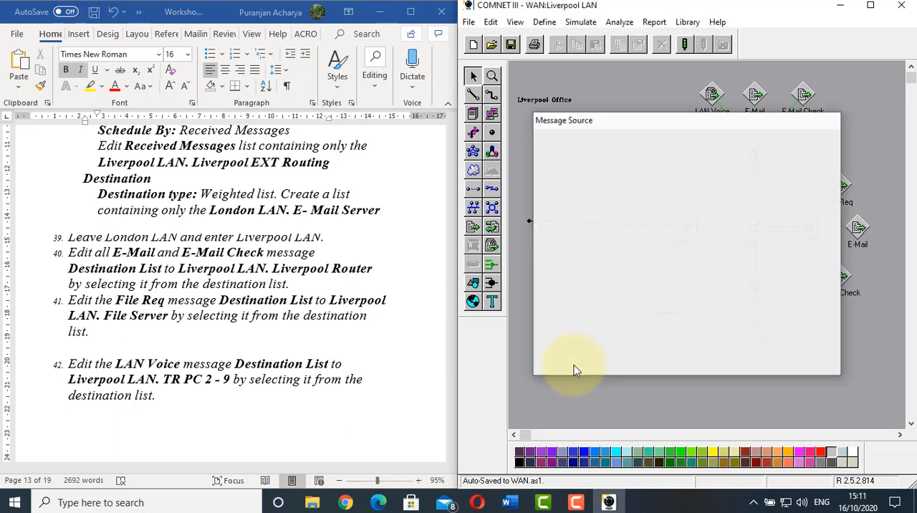
Following worksheet item 42, check the LAN Voice session's destination list for Liverpool LAN.TR PC2-9
click(175, 287)
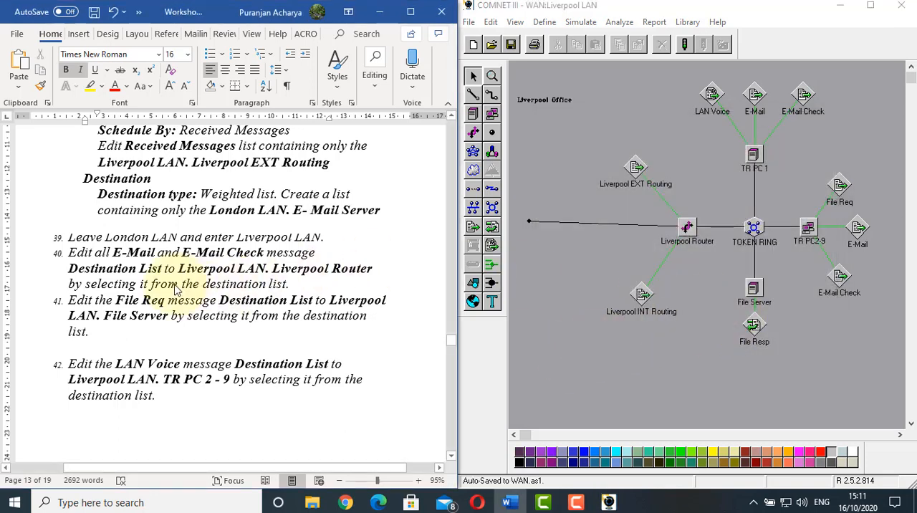
scroll(175, 287, down, 3)
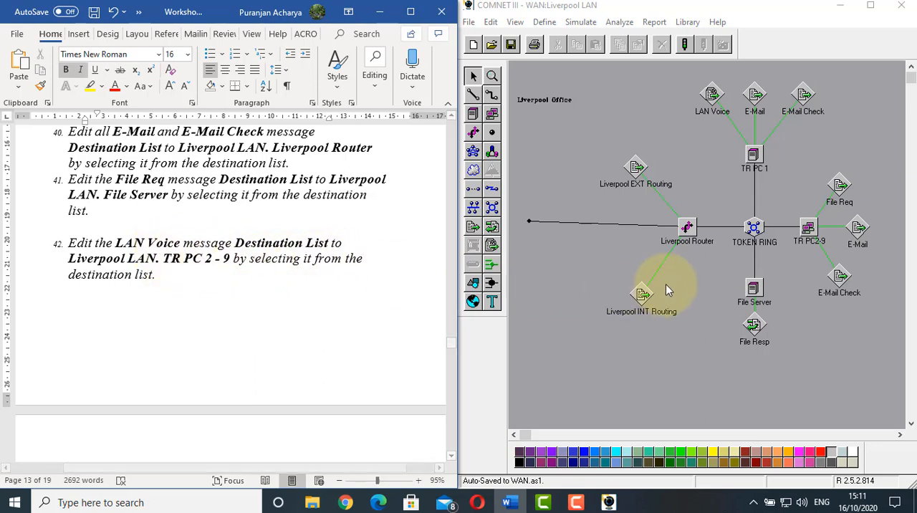
click(708, 113)
double_click(712, 97)
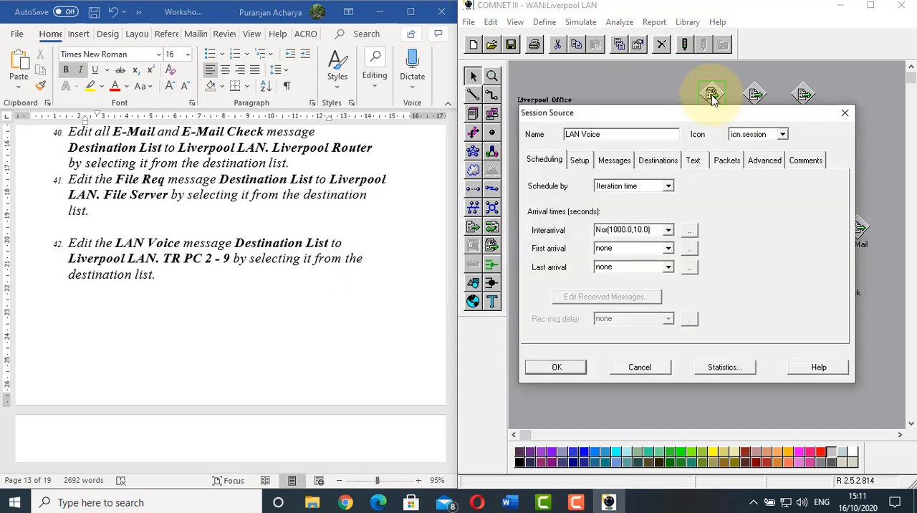
click(662, 165)
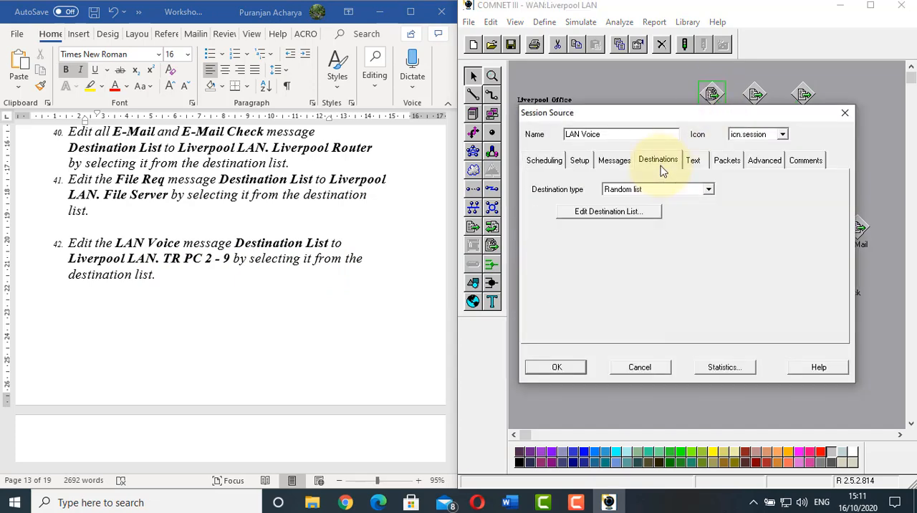
click(642, 213)
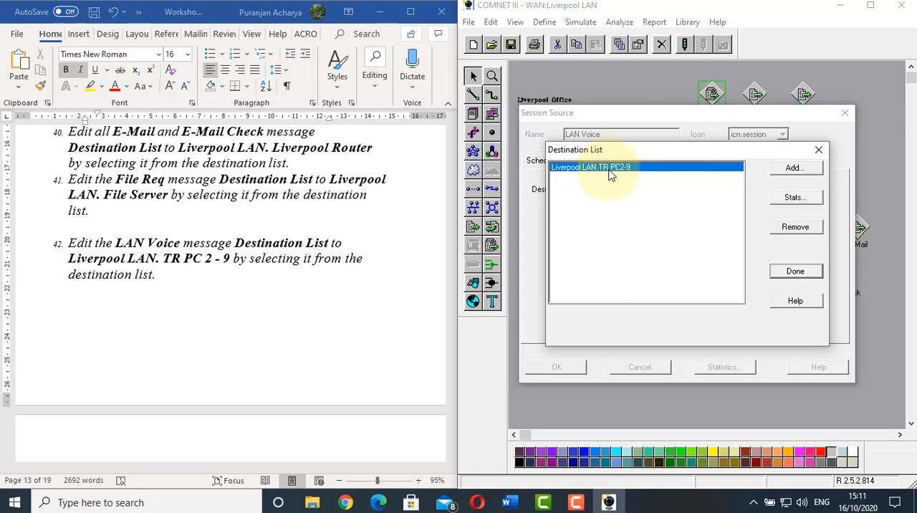
click(782, 271)
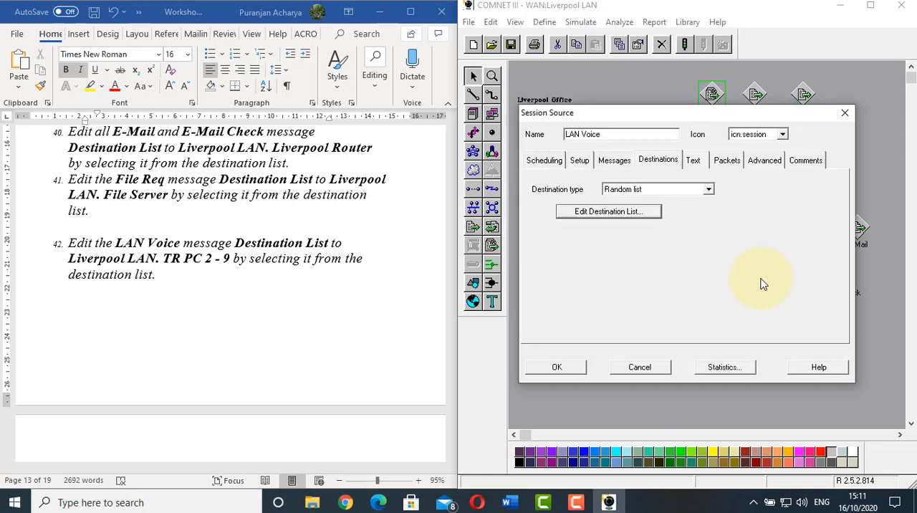
click(552, 367)
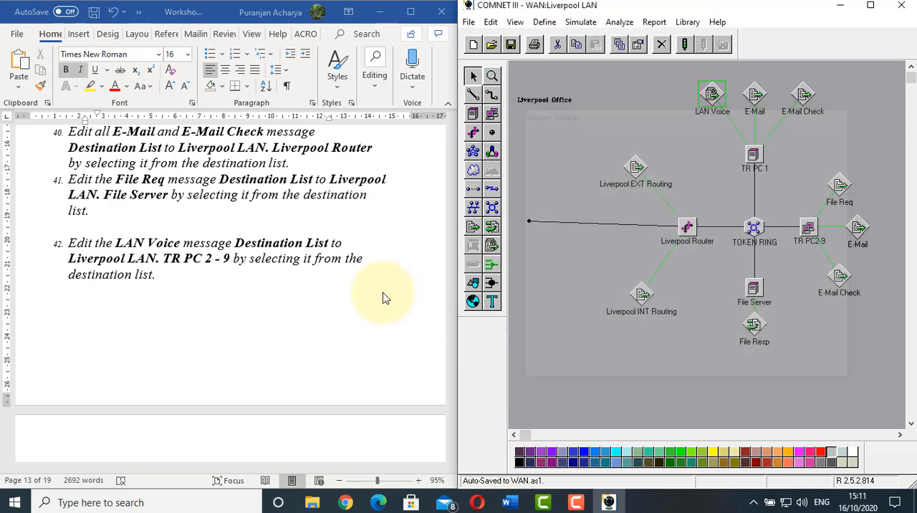
Following worksheet item 43, set the Liverpool EXT Routing message source to be scheduled by Received message
click(198, 247)
scroll(198, 247, down, 5)
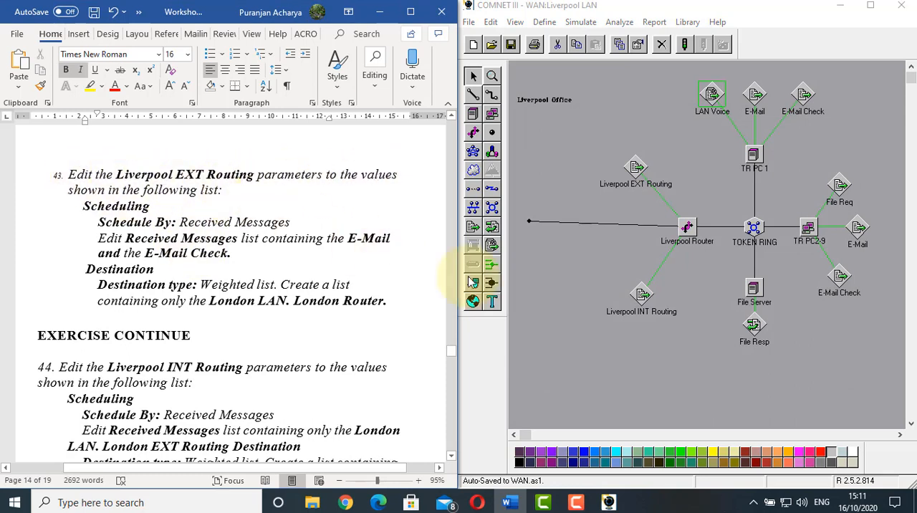
click(560, 154)
double_click(636, 166)
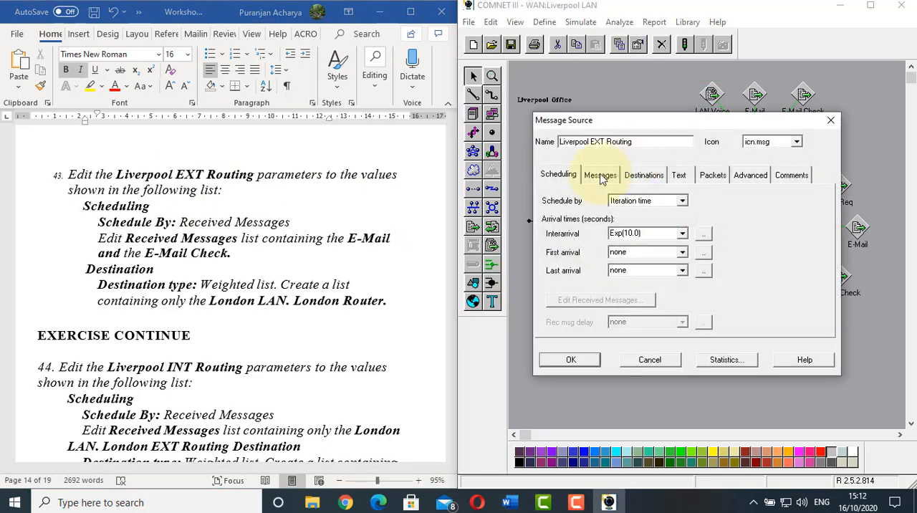
click(680, 201)
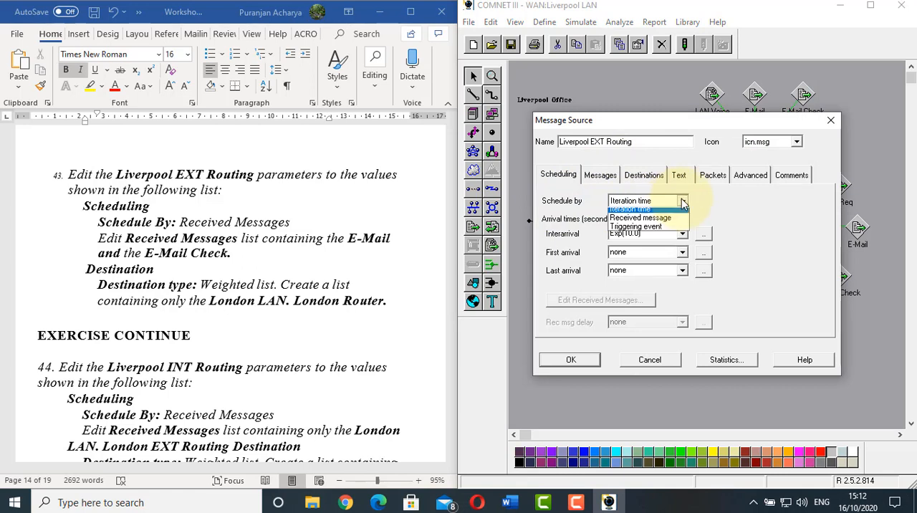
click(665, 217)
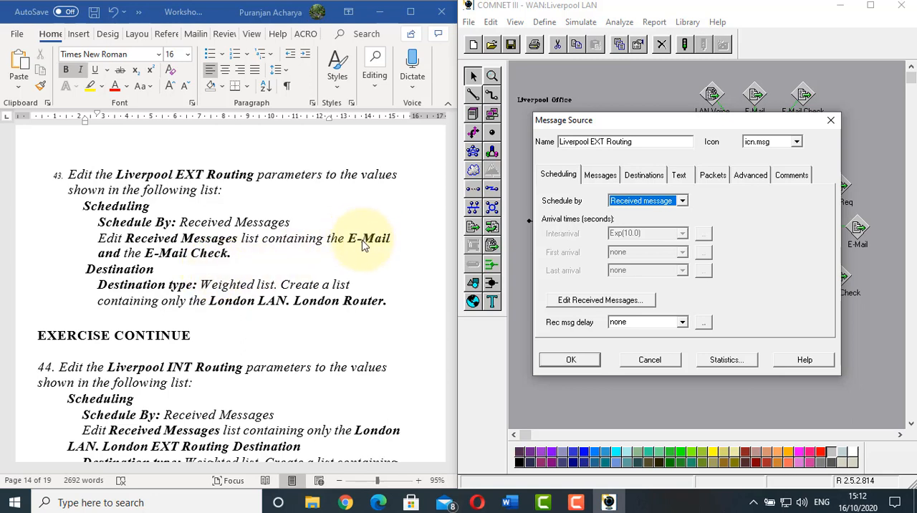
Add E-Mail and E-Mail Check to the received message list of Liverpool EXT Routing
click(571, 299)
click(741, 195)
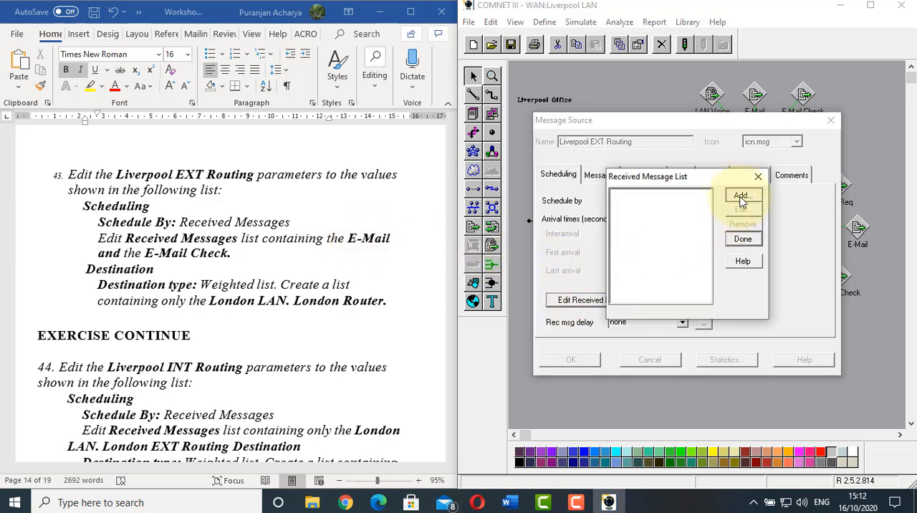
click(769, 207)
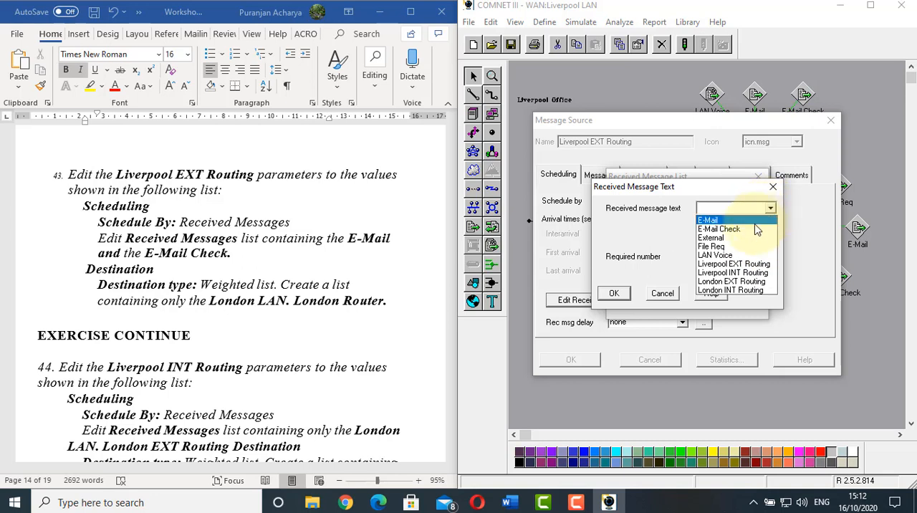
click(741, 218)
click(613, 294)
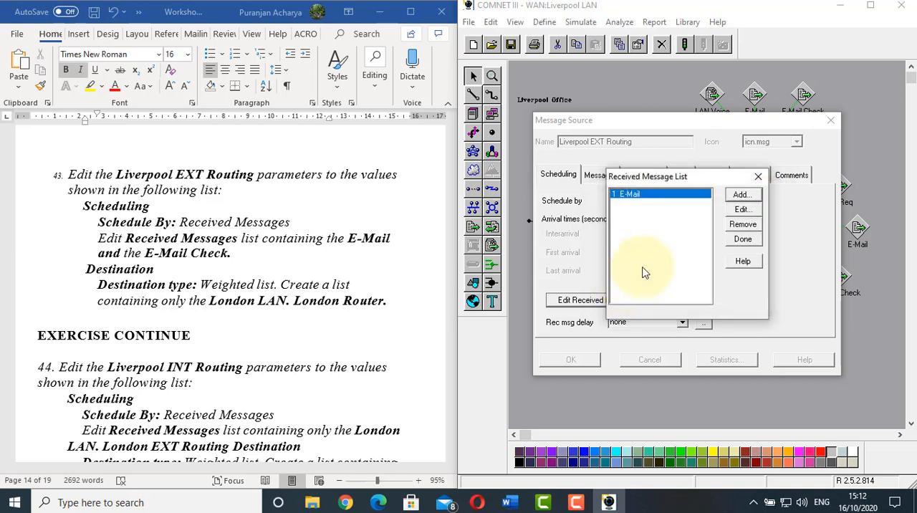
click(741, 195)
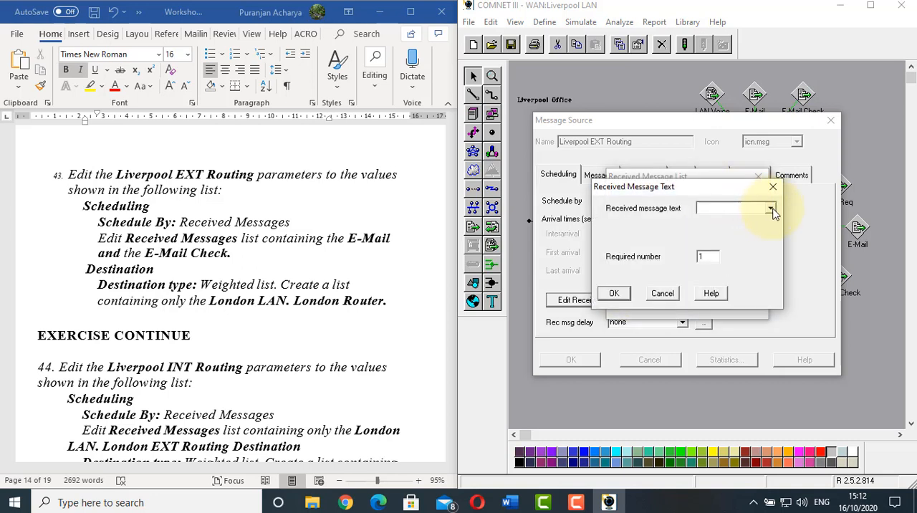
click(769, 208)
click(737, 230)
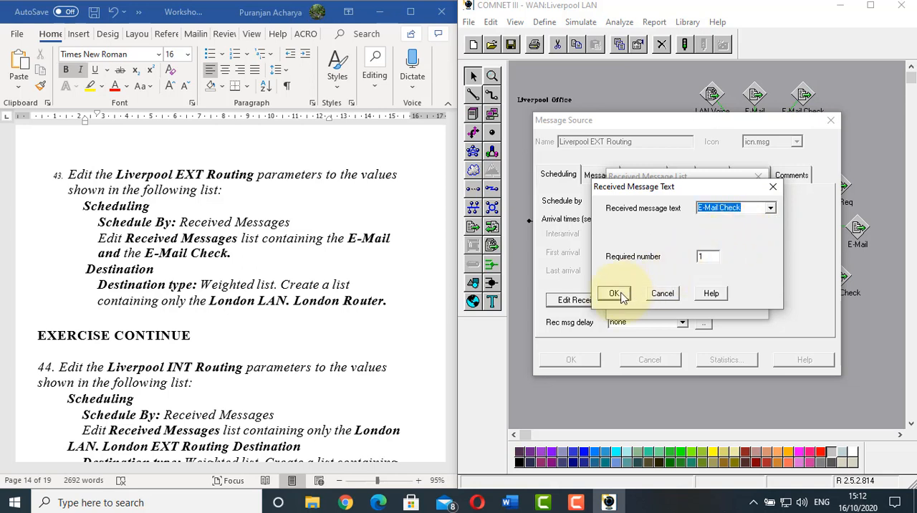
click(621, 295)
click(743, 239)
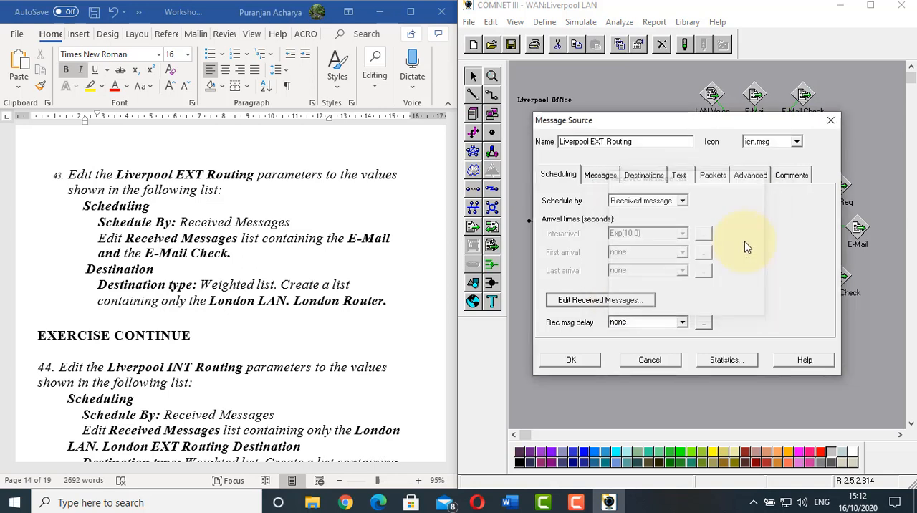
Set Liverpool EXT Routing's destination type to Weighted list, containing only London LAN.London Router
click(658, 179)
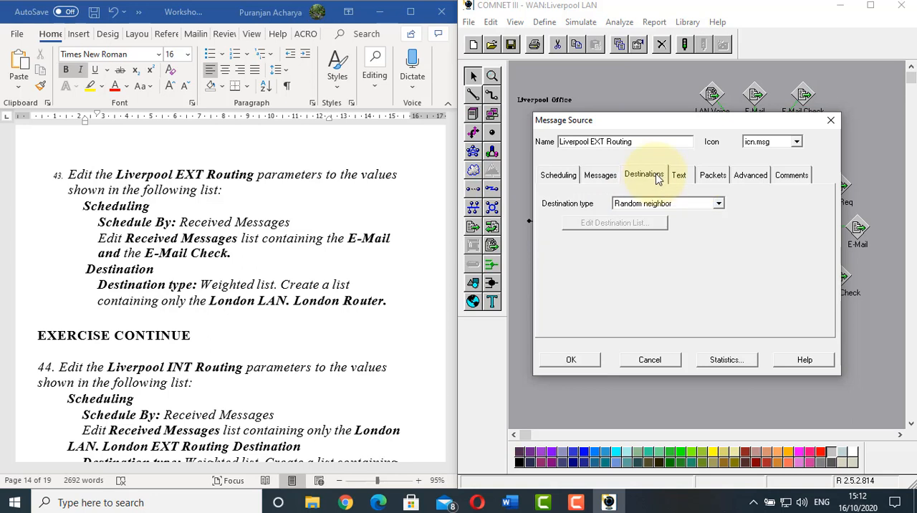
click(719, 204)
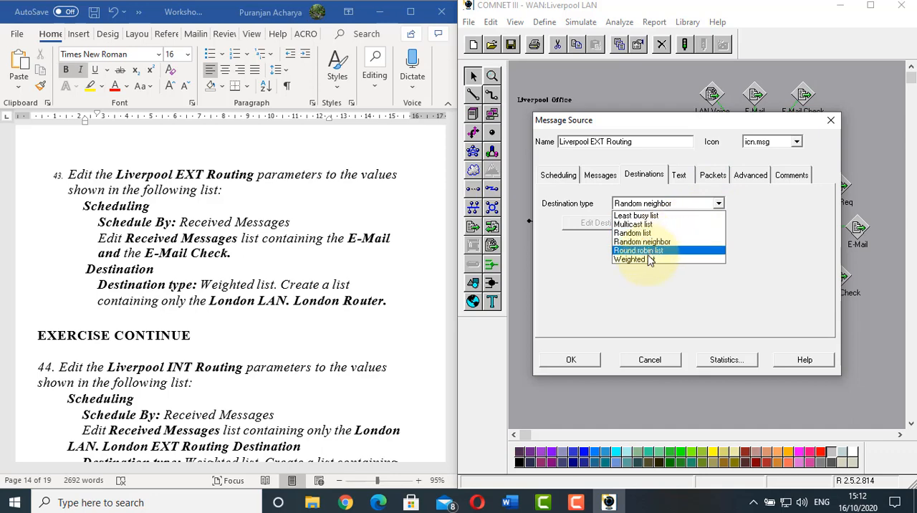
click(647, 261)
click(594, 222)
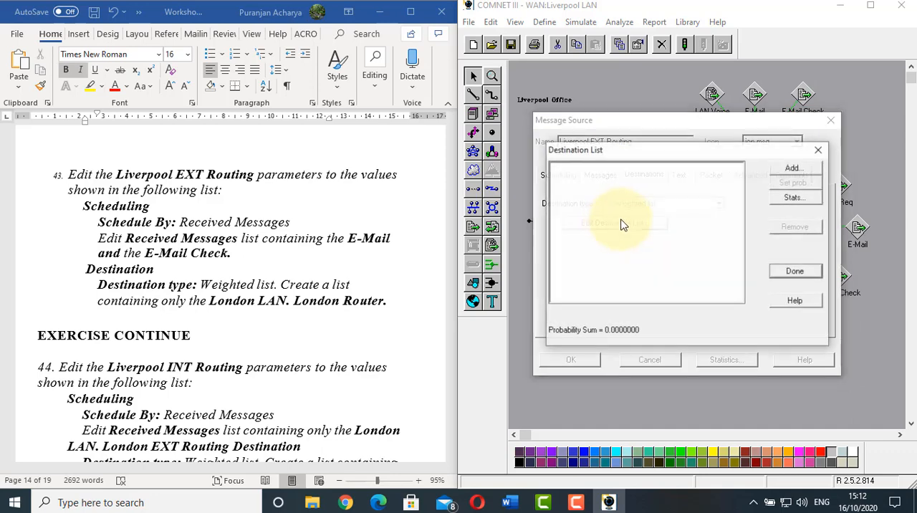
click(795, 171)
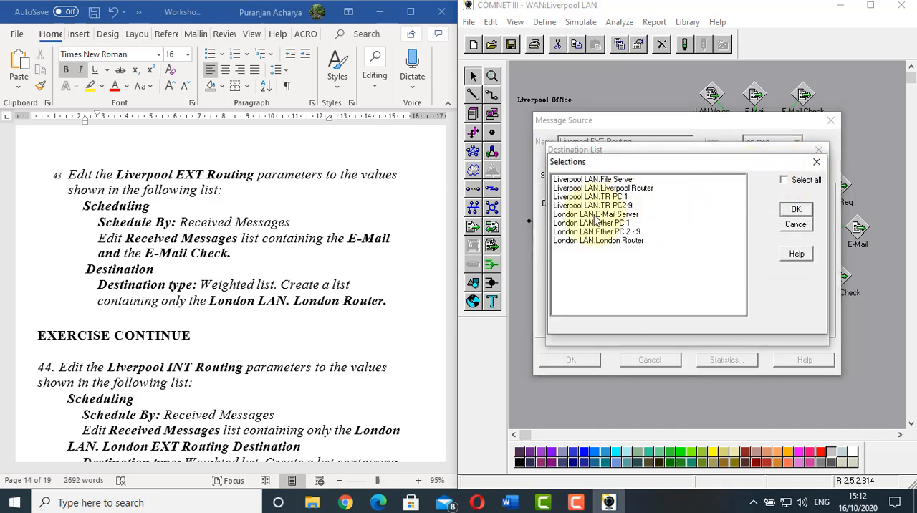
click(595, 240)
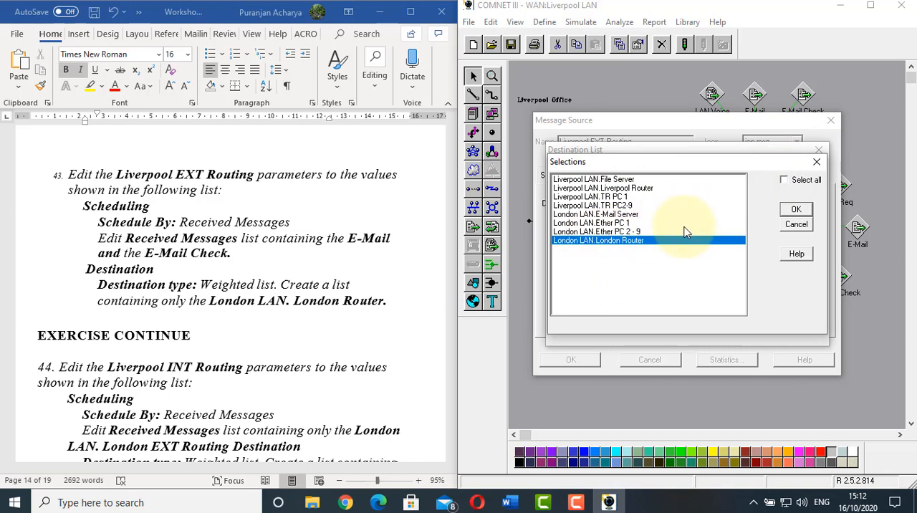
click(800, 211)
click(795, 272)
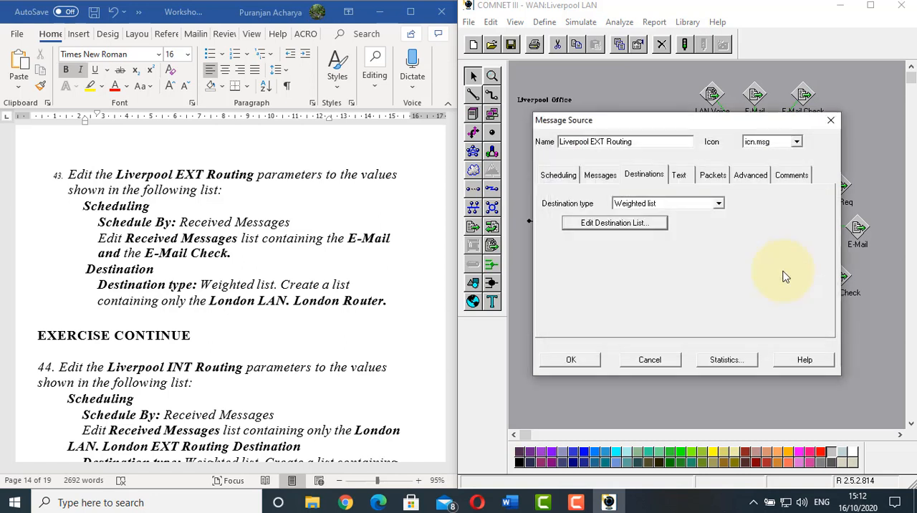
click(583, 360)
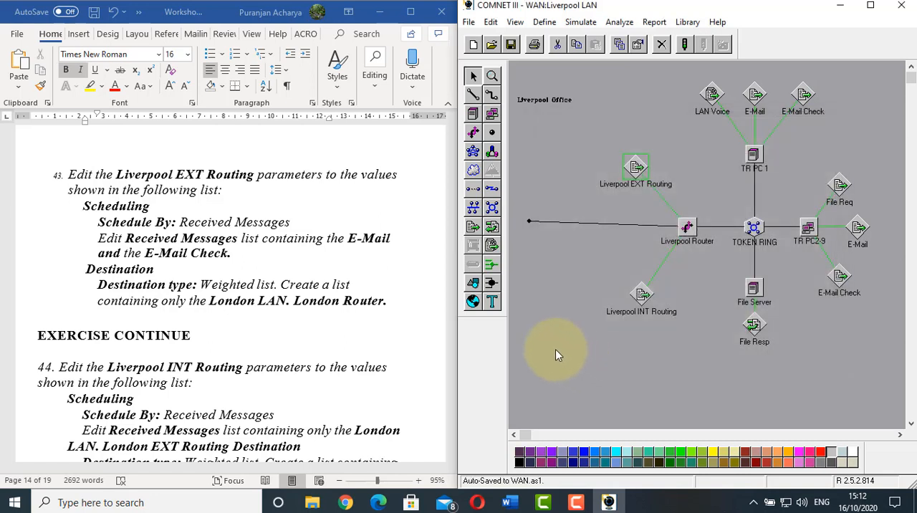
Following worksheet item 44, set the Liverpool INT Routing message source to be scheduled by Received message
click(290, 267)
scroll(290, 267, down, 3)
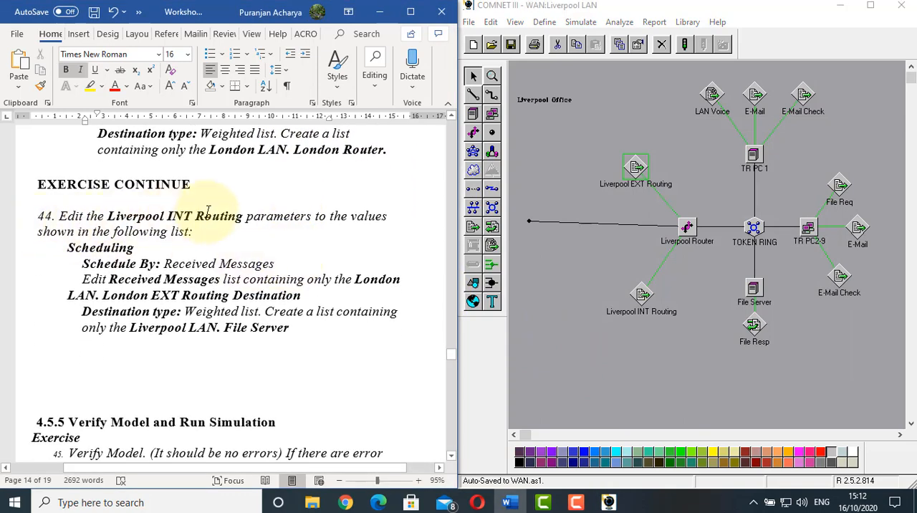
drag(99, 247, 265, 343)
click(578, 253)
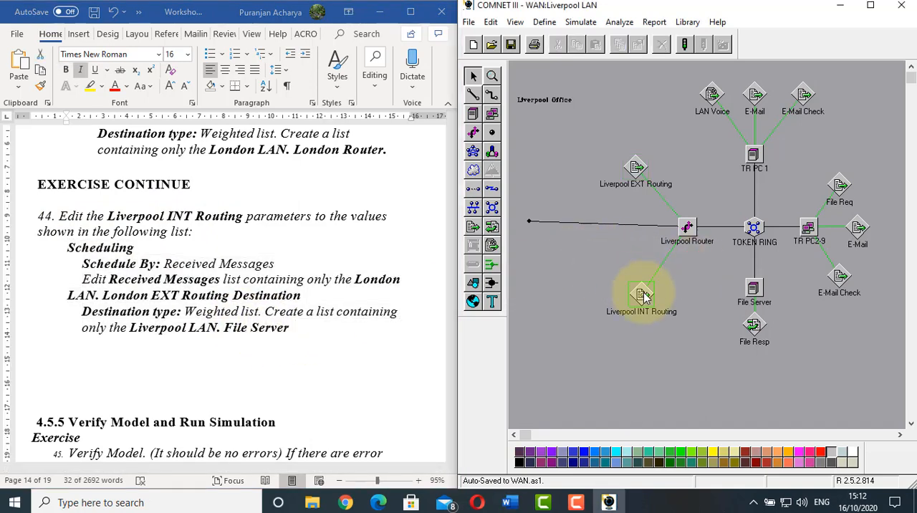
click(643, 293)
double_click(643, 295)
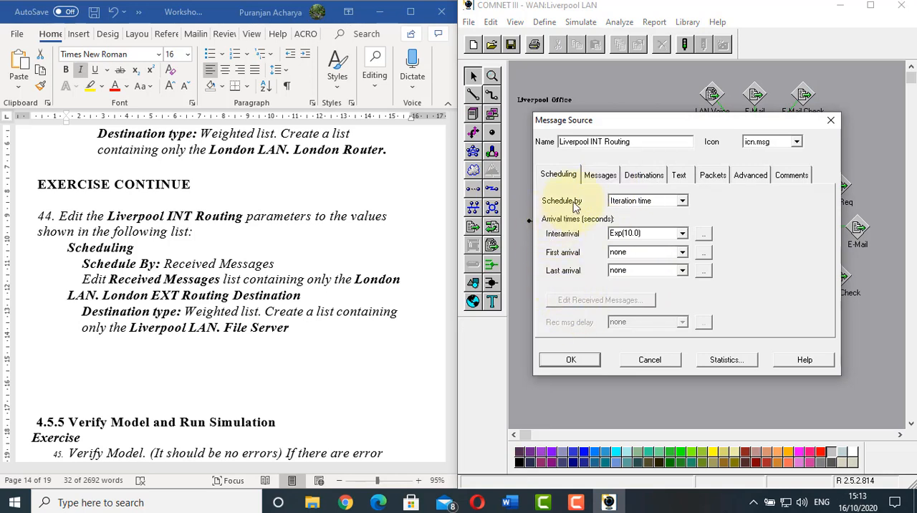
click(682, 204)
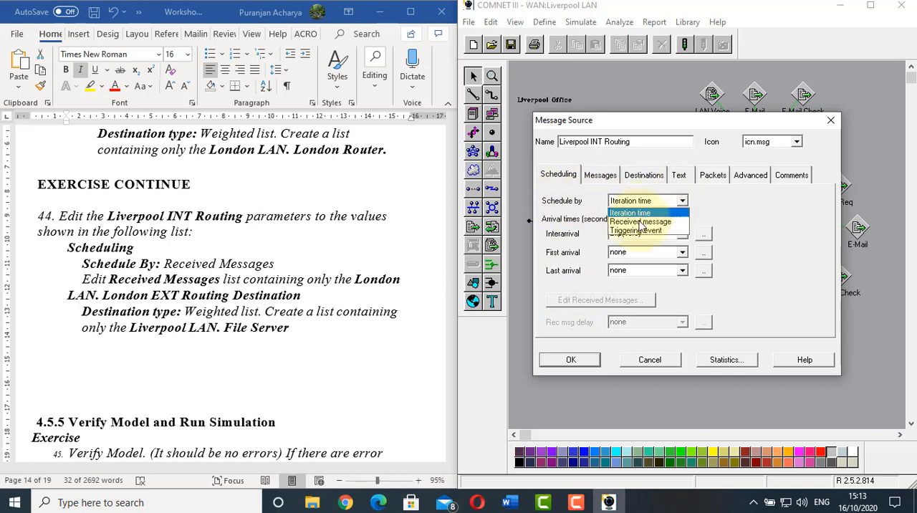
click(641, 221)
Add London EXT Routing to the received message list of Liverpool INT Routing
click(593, 301)
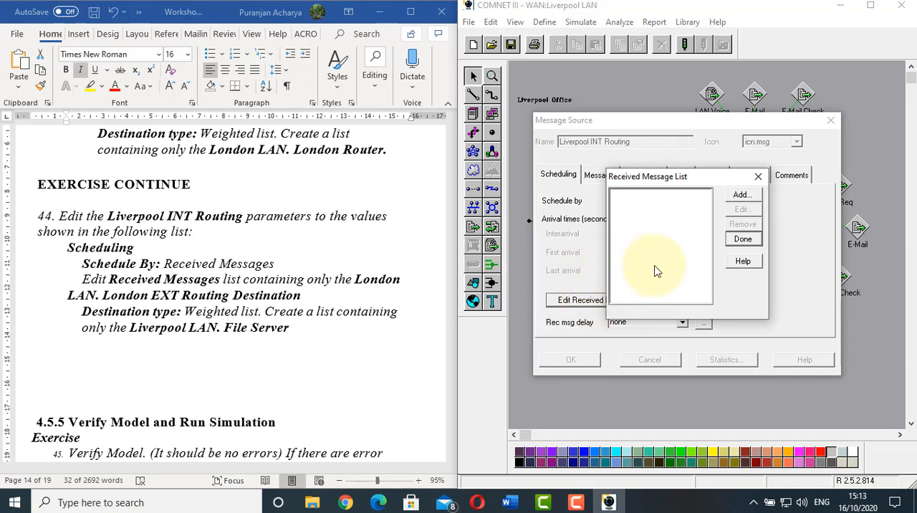
click(739, 198)
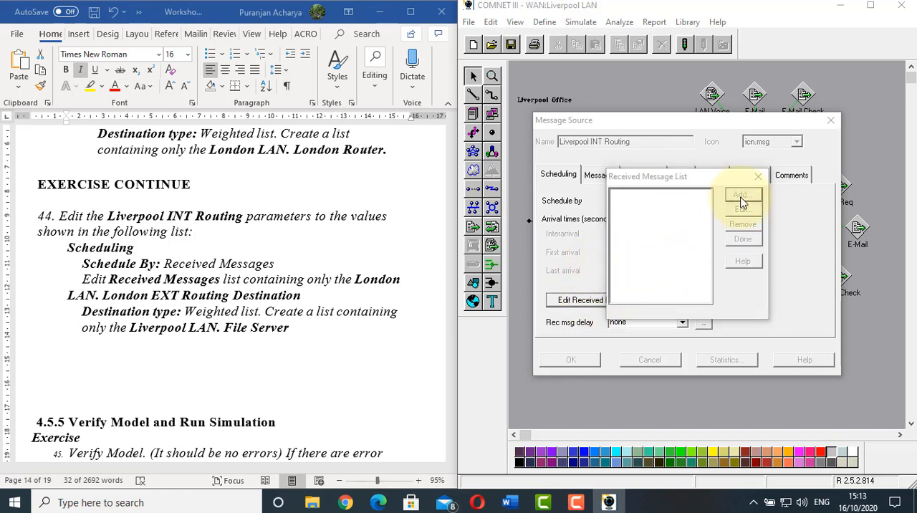
click(770, 208)
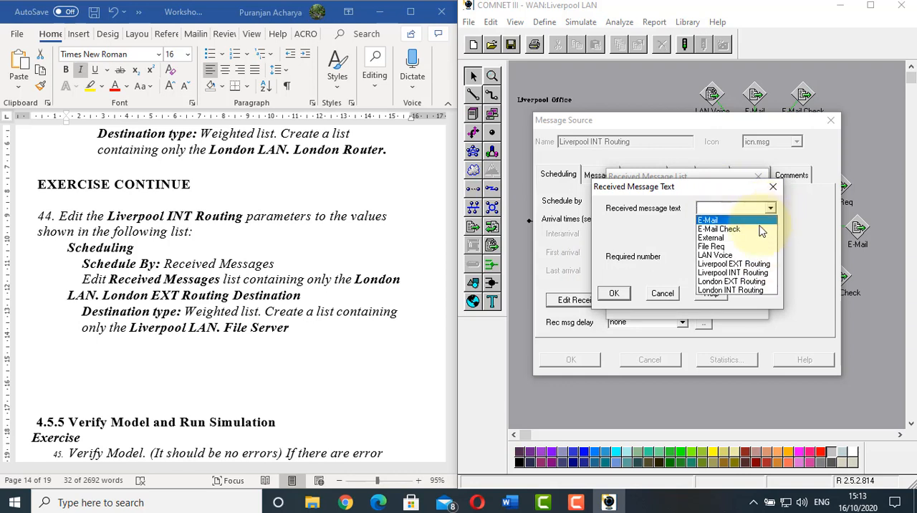
click(744, 281)
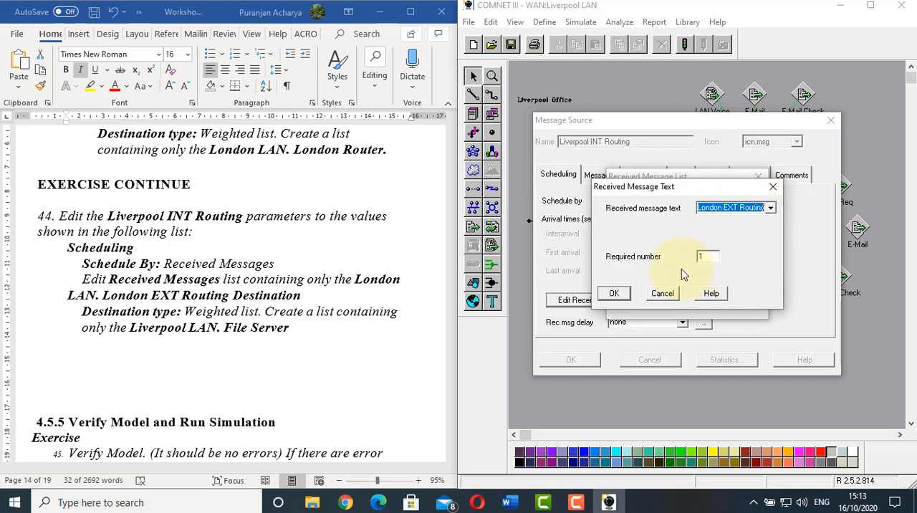
click(614, 293)
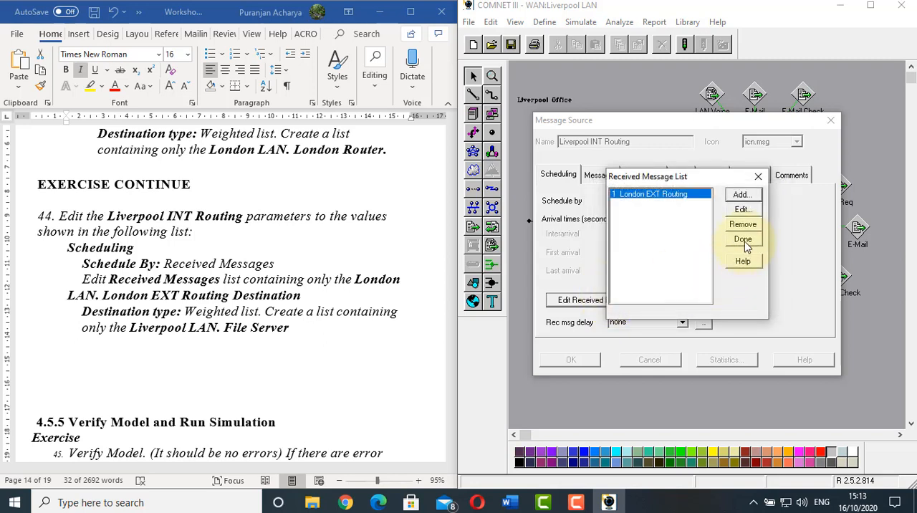
click(742, 240)
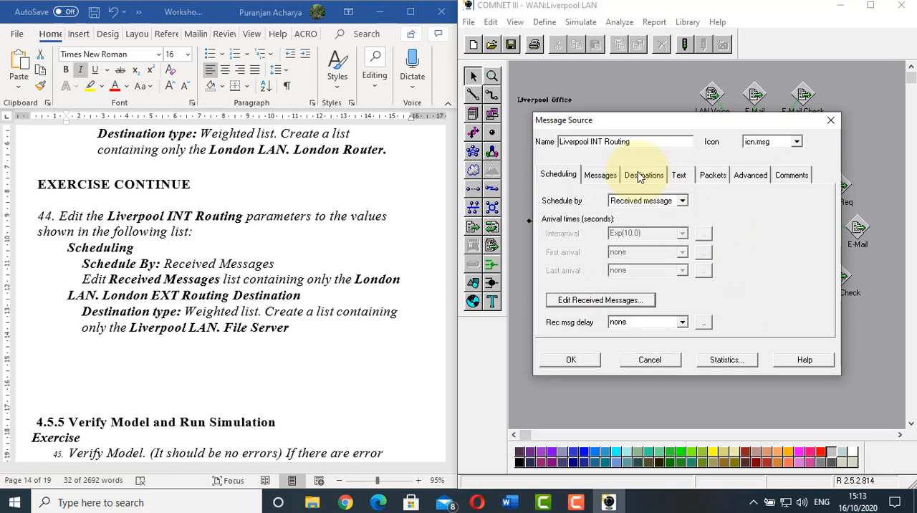
click(350, 279)
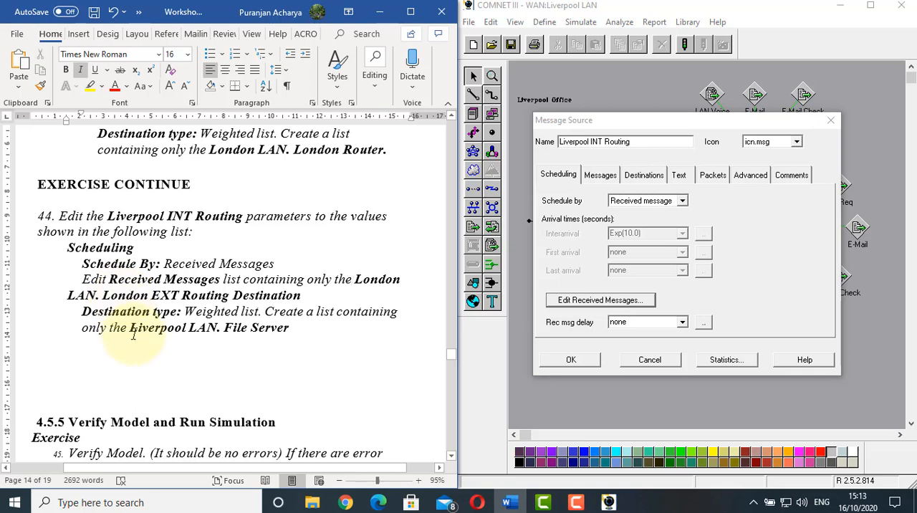
Set Liverpool INT Routing's destination type to Weighted list, containing only Liverpool LAN.File Server
click(645, 177)
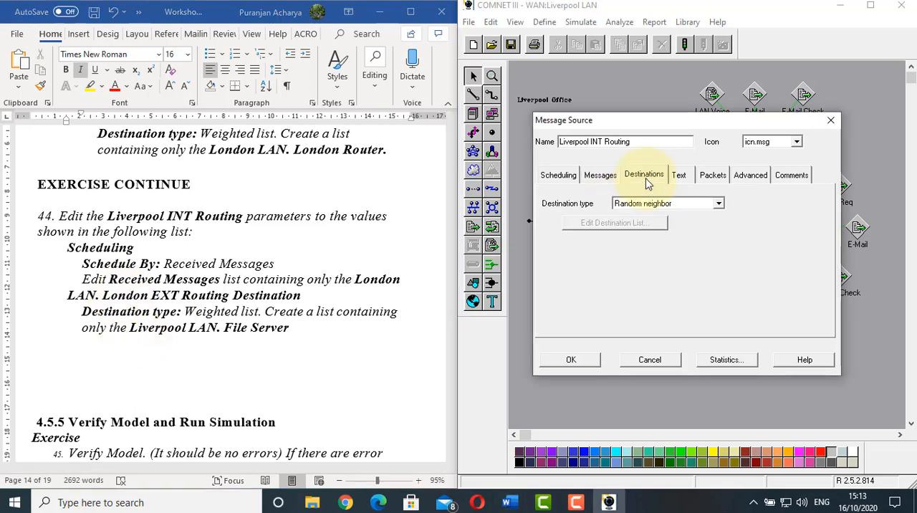
click(718, 204)
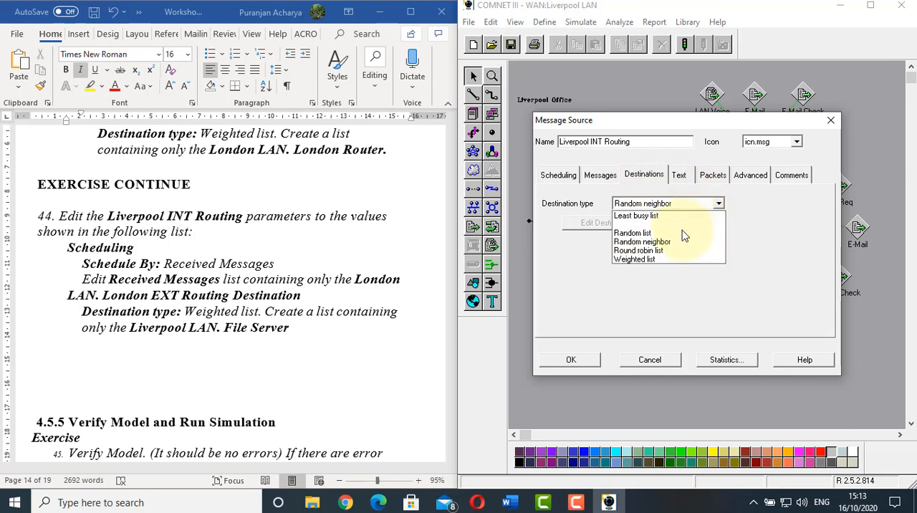
click(650, 262)
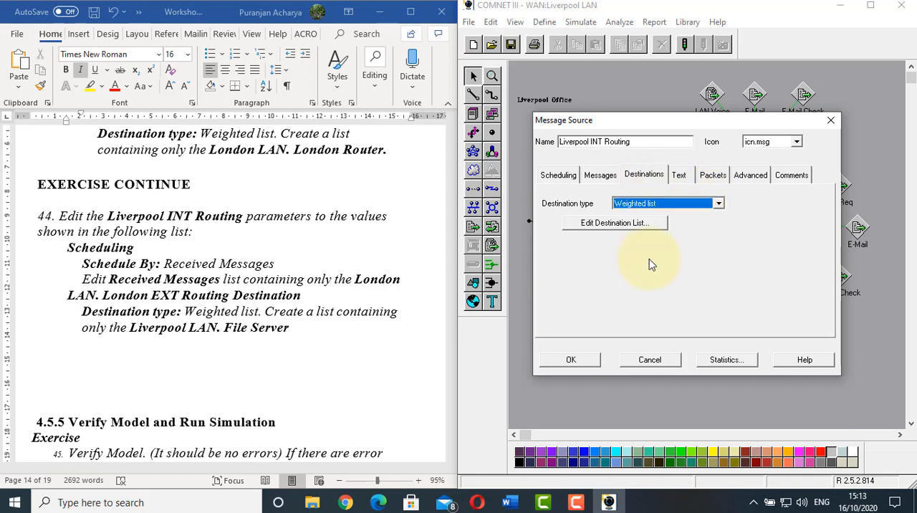
click(613, 224)
click(792, 168)
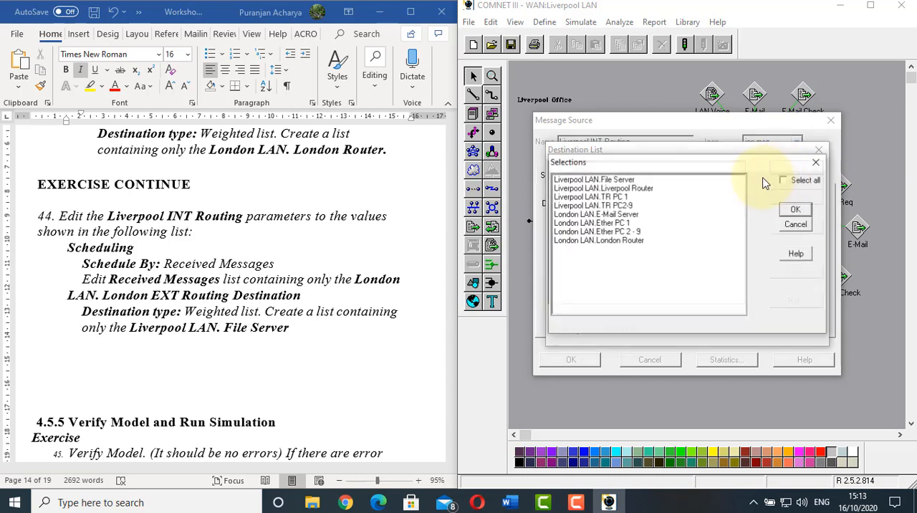
click(602, 180)
click(796, 209)
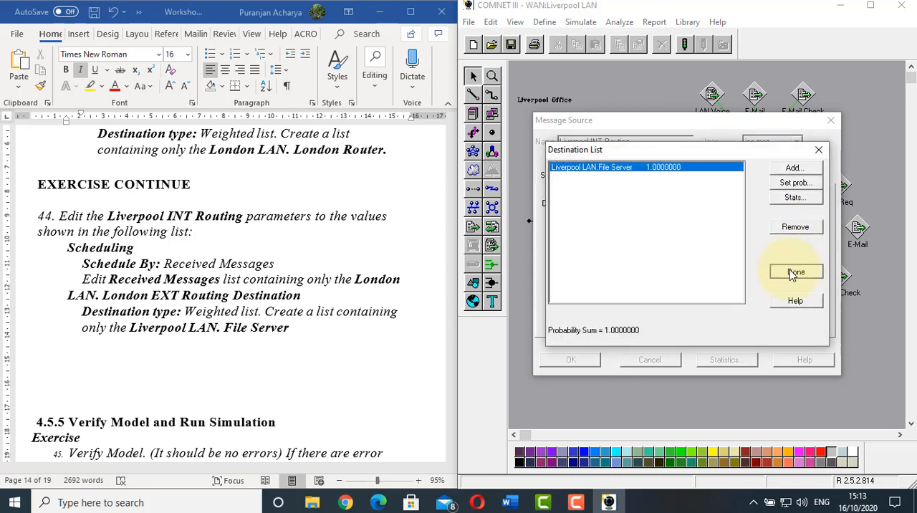
click(792, 275)
click(570, 359)
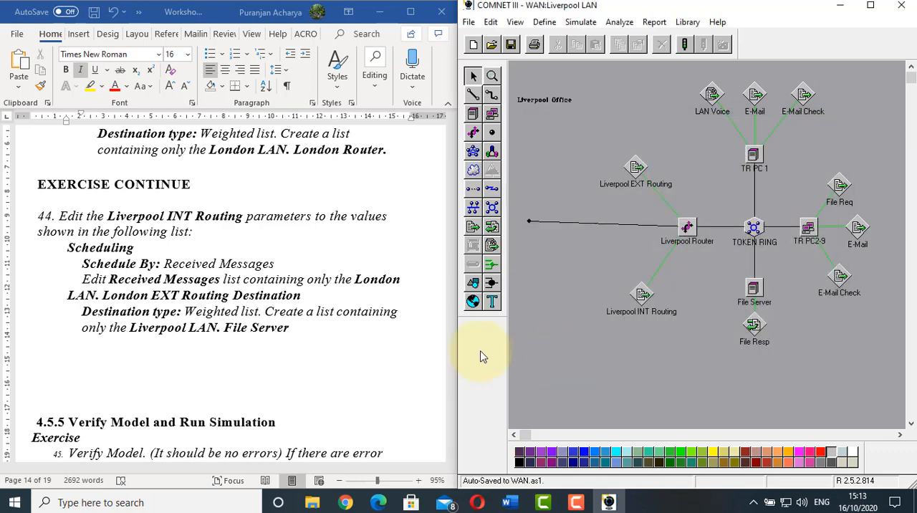
Following worksheet item 45, verify the WAN model for errors
click(246, 329)
scroll(248, 325, down, 3)
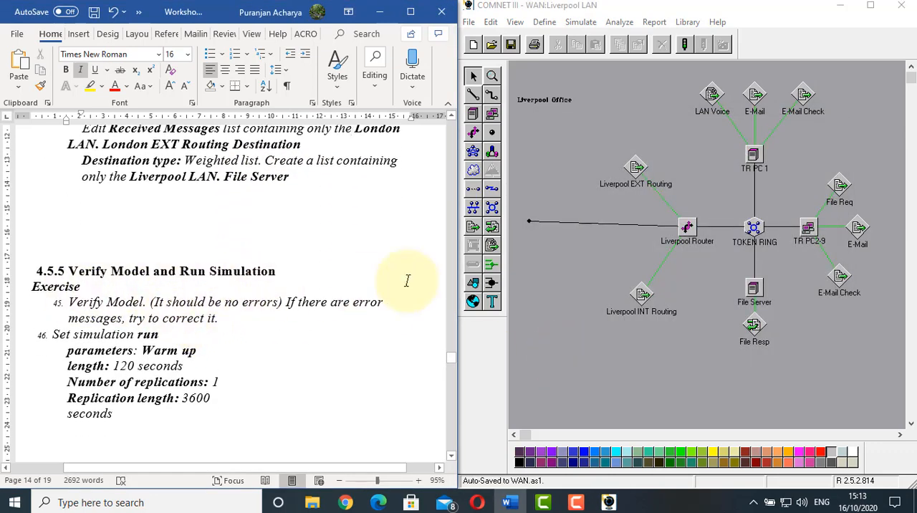
click(580, 21)
click(603, 40)
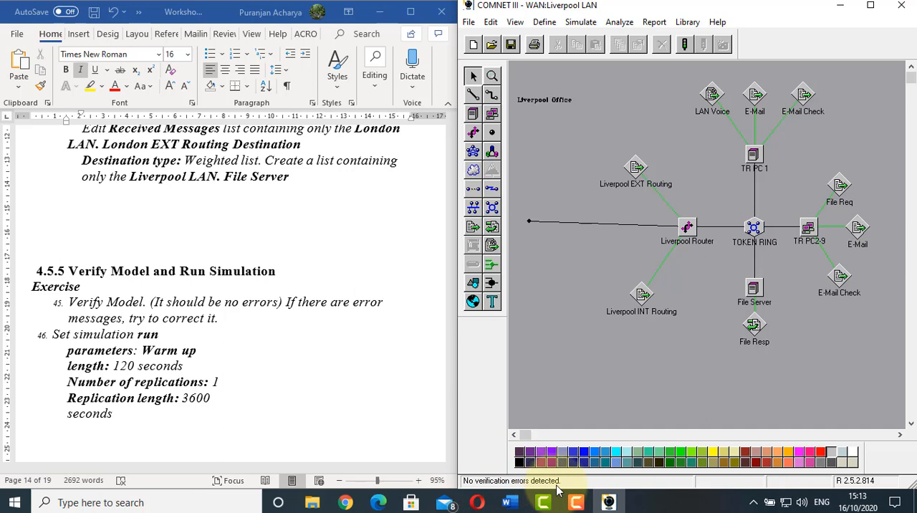
Open the simulation run parameters and check the warmup length, number of replications and replication length against worksheet item 46
click(287, 333)
scroll(287, 329, down, 2)
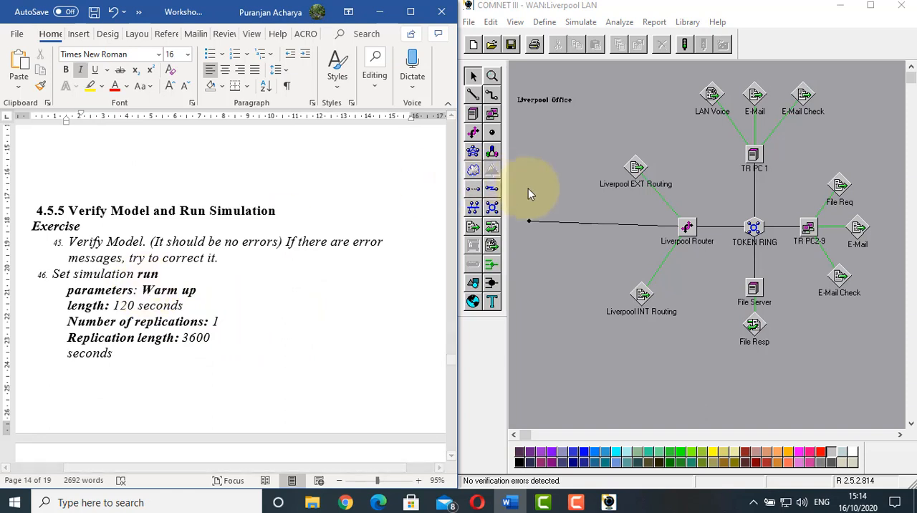
click(573, 89)
click(577, 22)
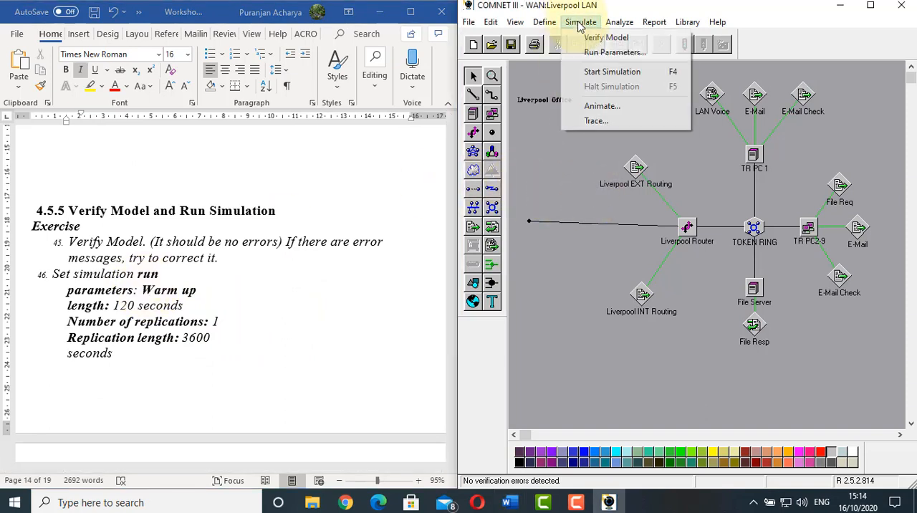
click(605, 54)
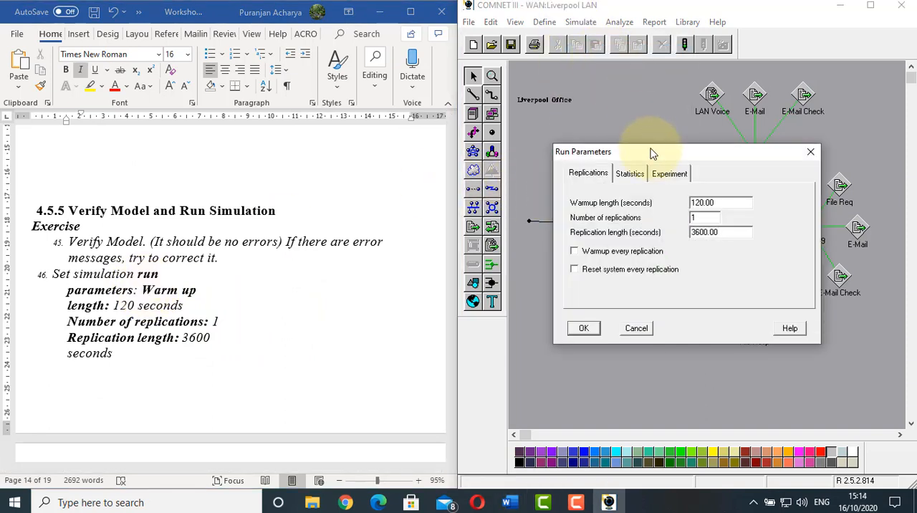
double_click(711, 202)
double_click(695, 218)
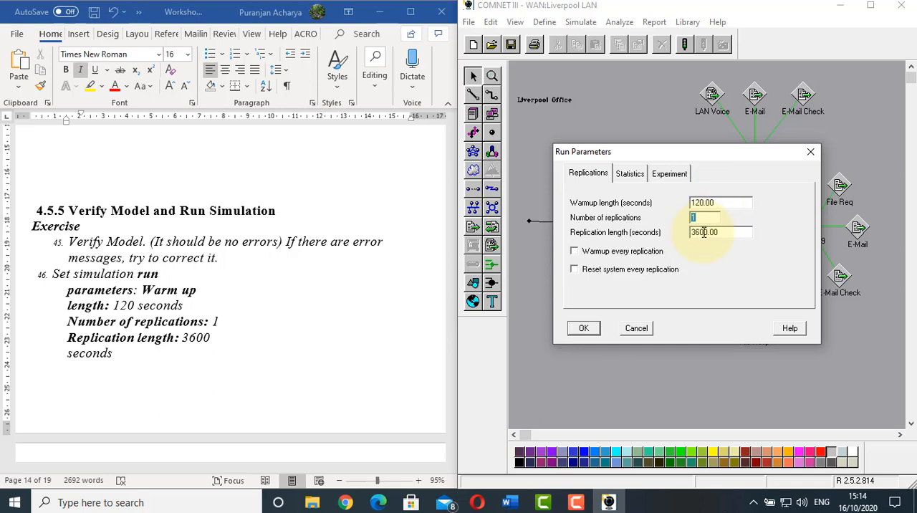
double_click(704, 232)
double_click(703, 201)
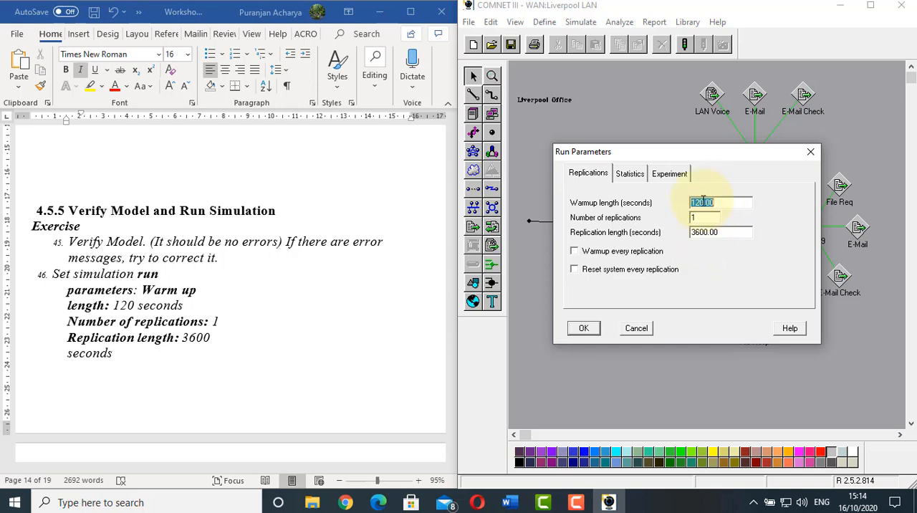
double_click(696, 218)
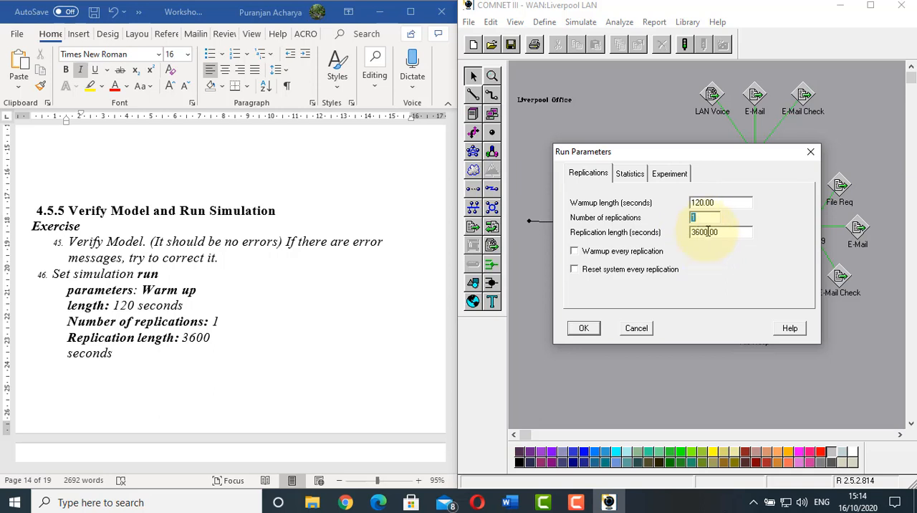
double_click(707, 232)
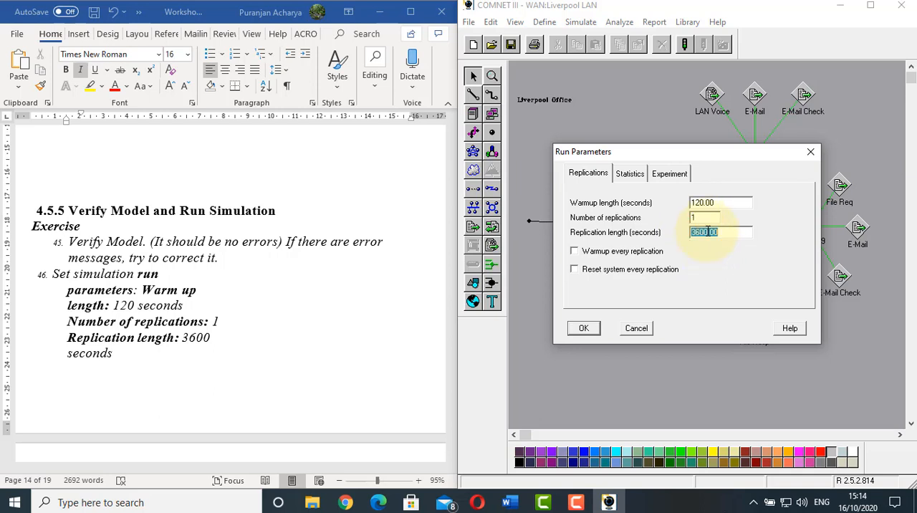
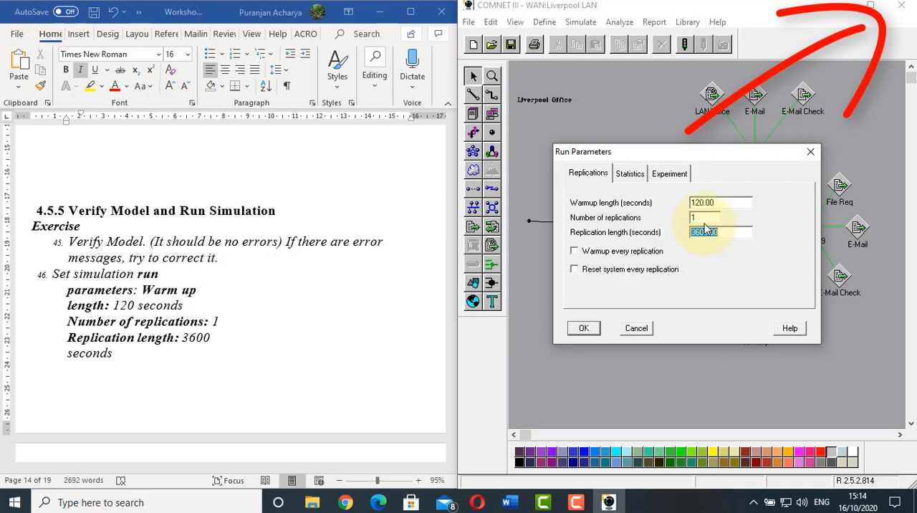
Accept the run parameters, and following worksheet item 47, check the node reports' Received Message Counts setting for all nodes
click(577, 328)
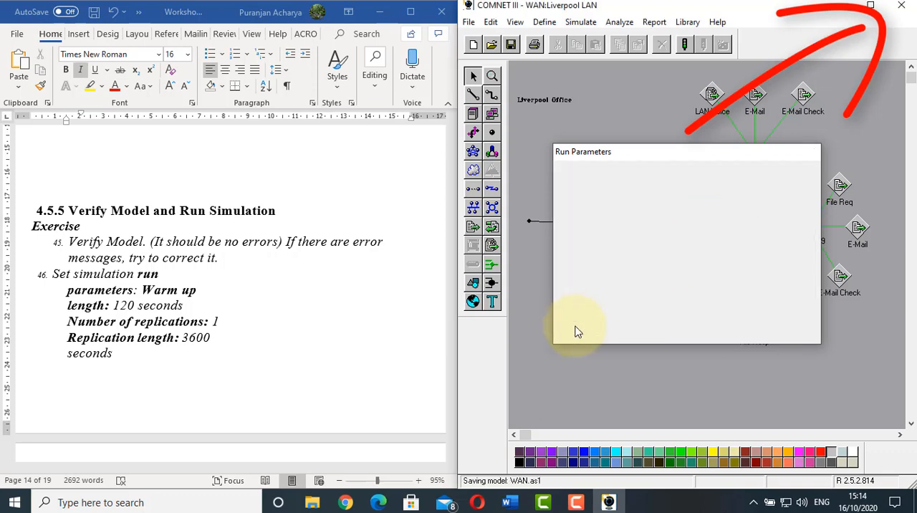
scroll(218, 304, down, 5)
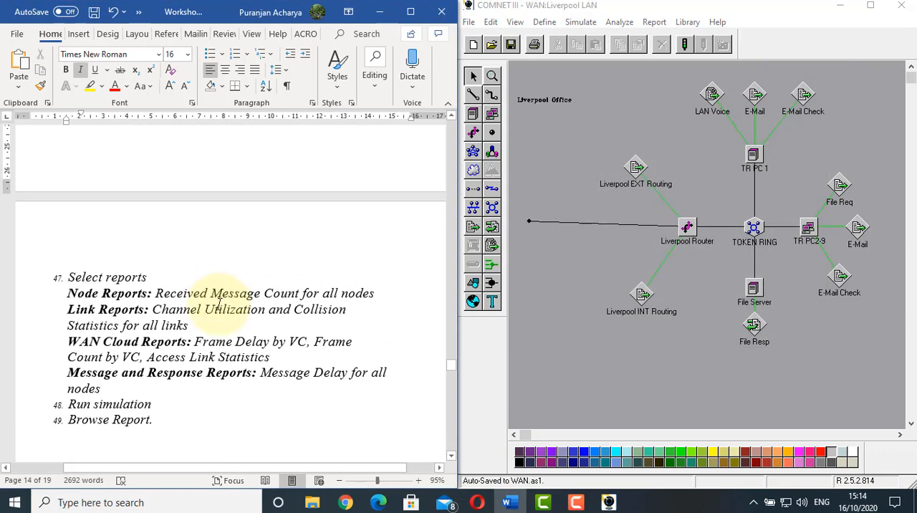
click(636, 93)
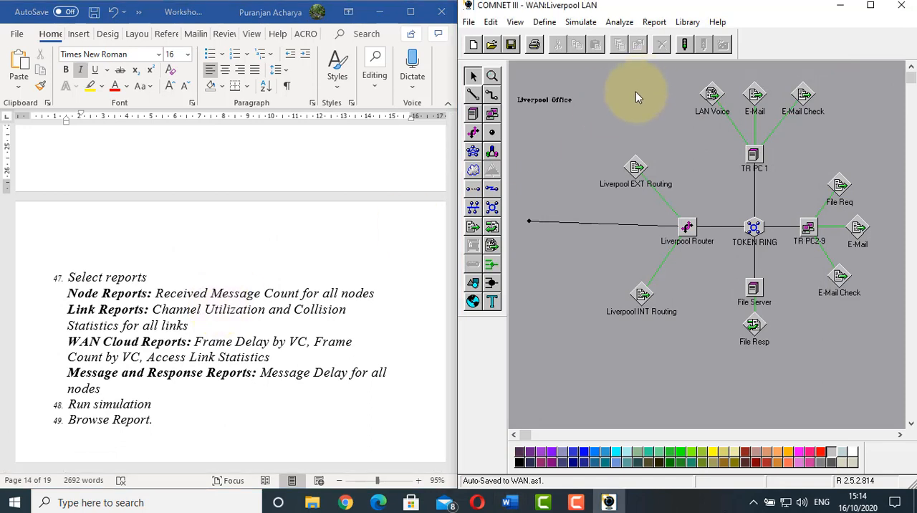
click(654, 22)
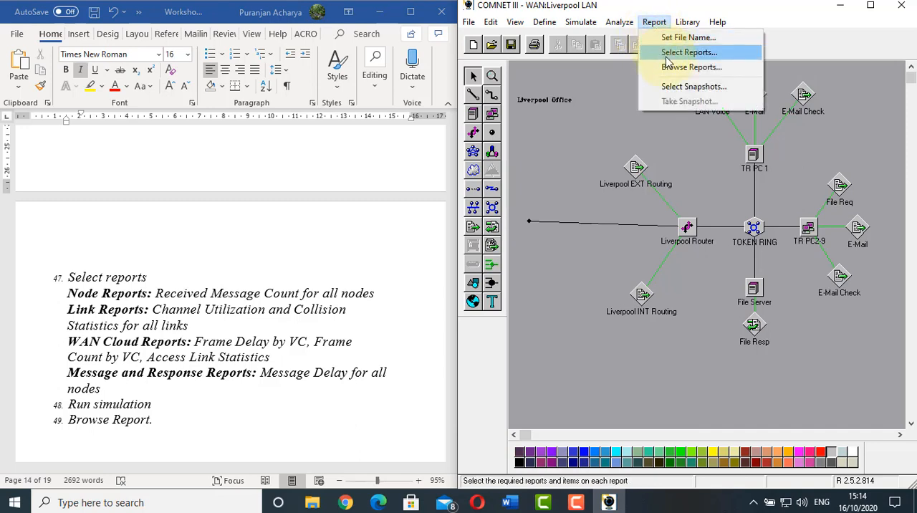
click(667, 54)
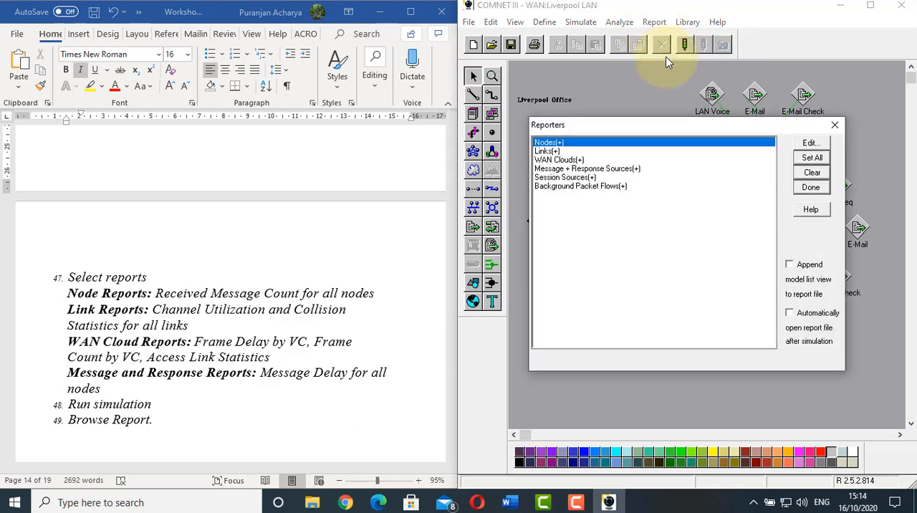
double_click(548, 143)
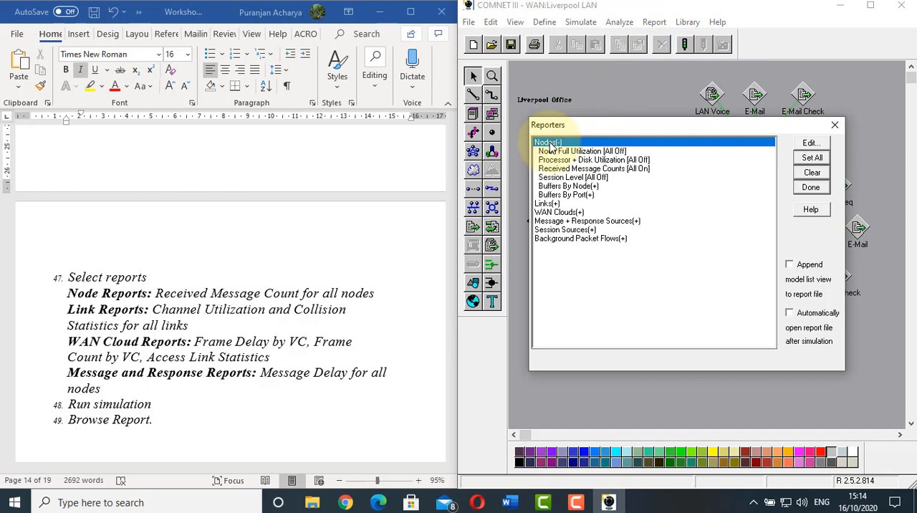
double_click(569, 168)
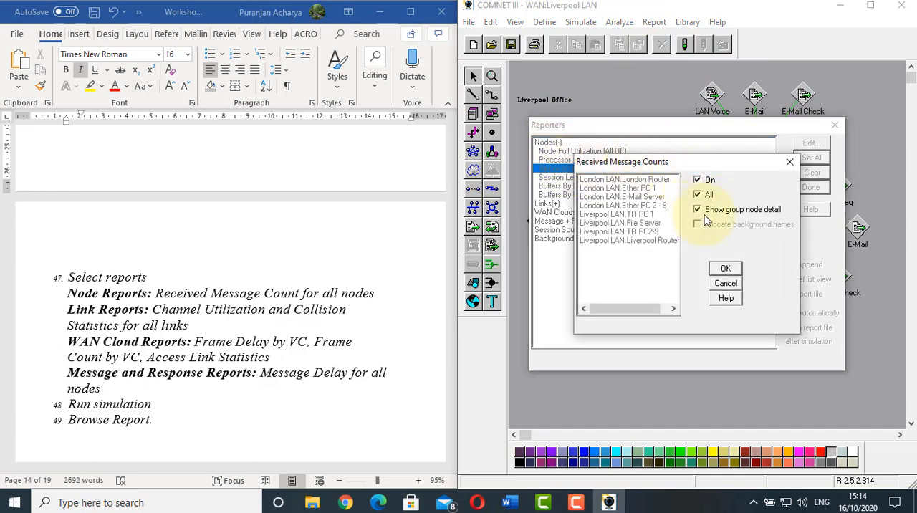
click(721, 269)
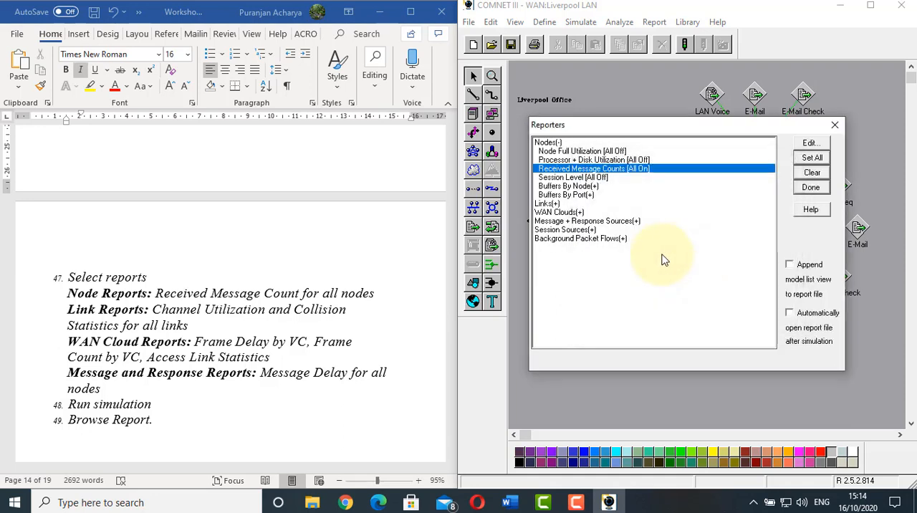
Check that the Channel Utilization and Collision Stats link reports are set for all links
double_click(551, 146)
double_click(547, 152)
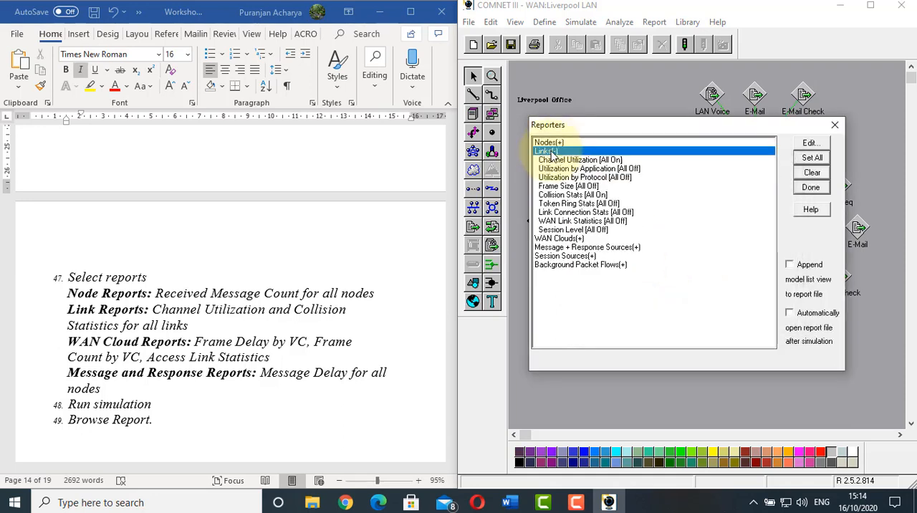
double_click(569, 159)
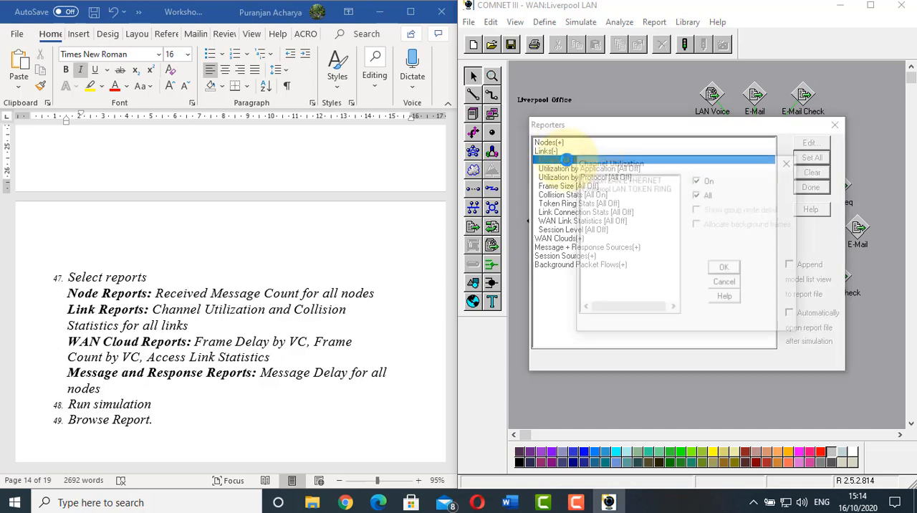
click(723, 265)
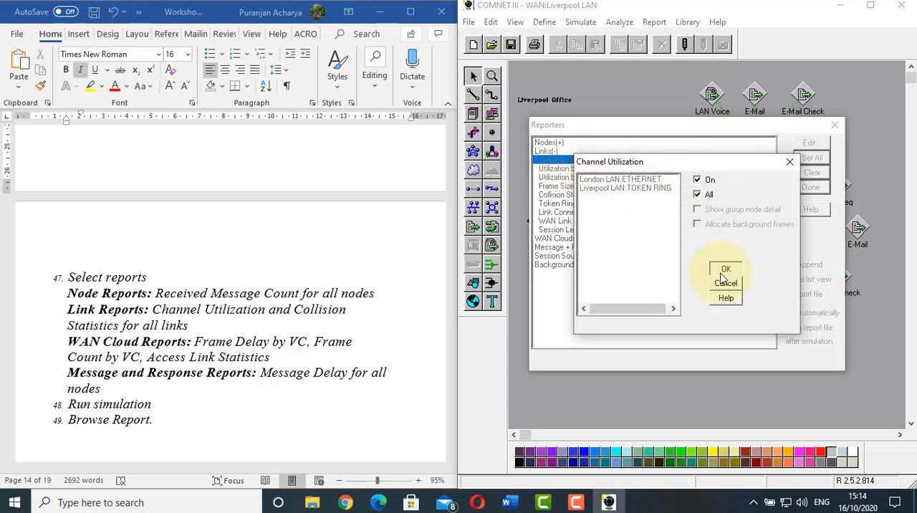
double_click(570, 197)
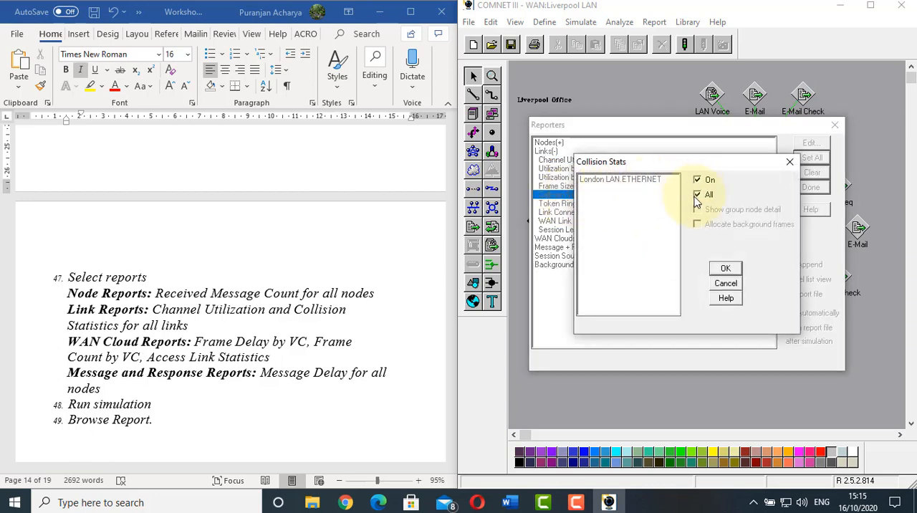
click(724, 269)
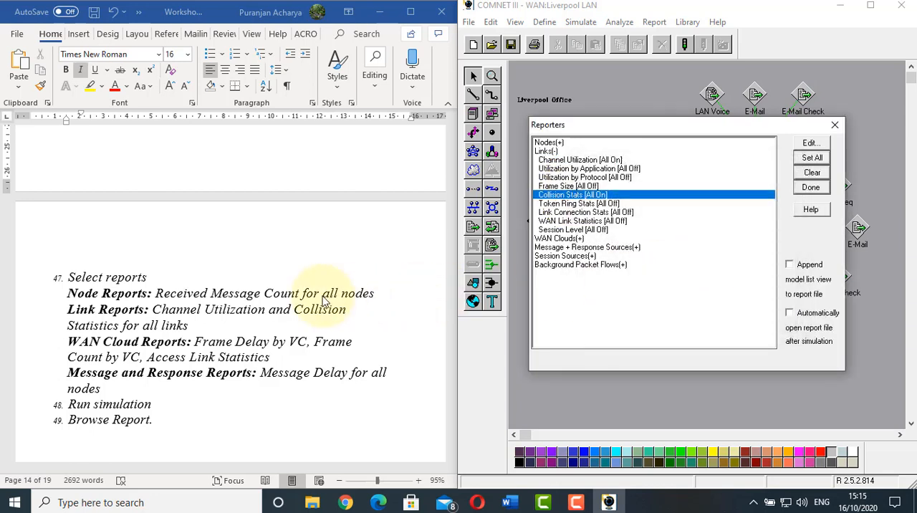
Turn on the WAN cloud report Frame Delay by VC for all clouds
double_click(566, 238)
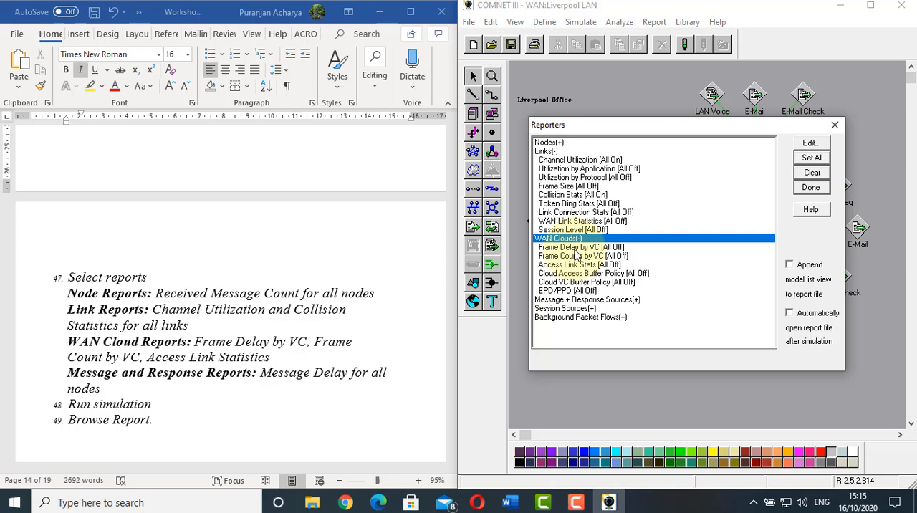
double_click(577, 247)
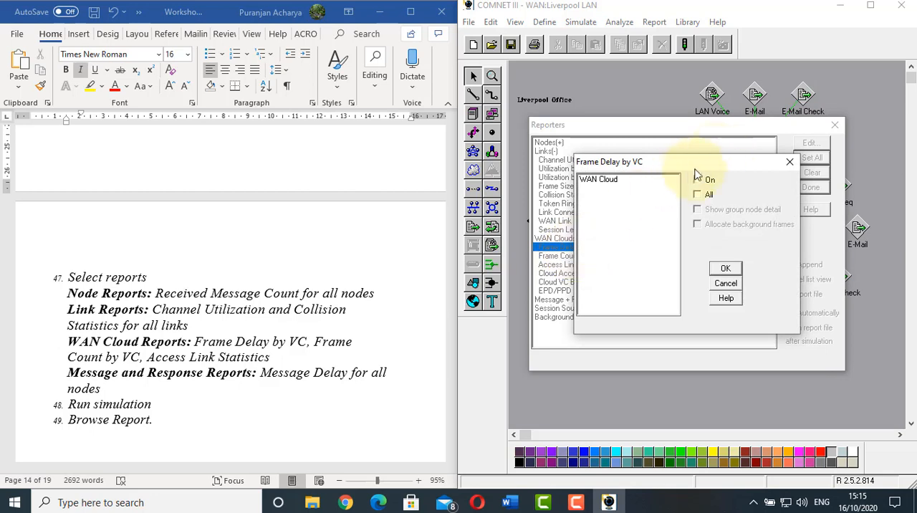
click(698, 181)
click(698, 195)
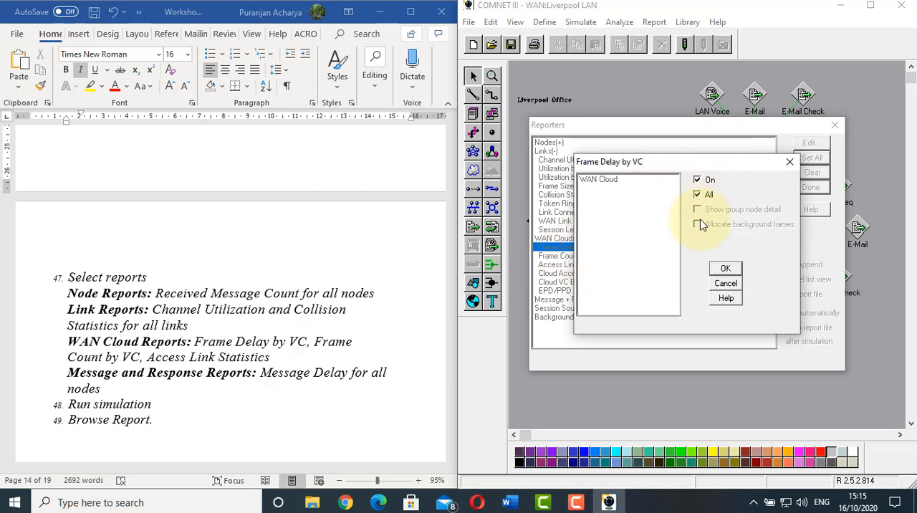
click(721, 271)
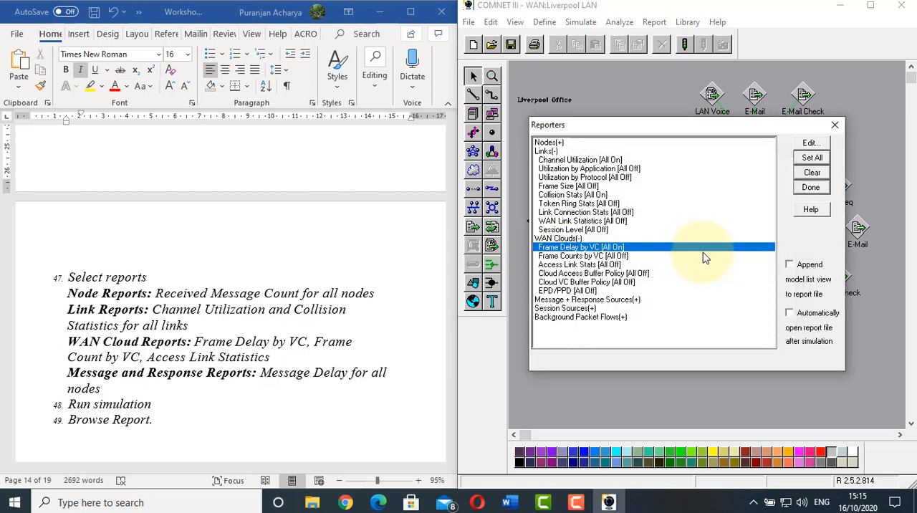
Turn on the WAN cloud reports Frame Counts by VC and Access Link Stats for all clouds
double_click(605, 256)
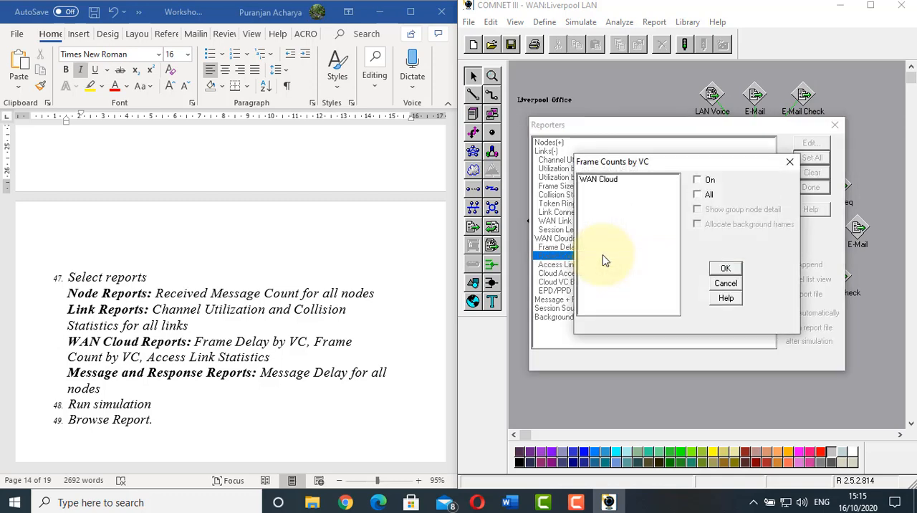
click(697, 181)
click(698, 195)
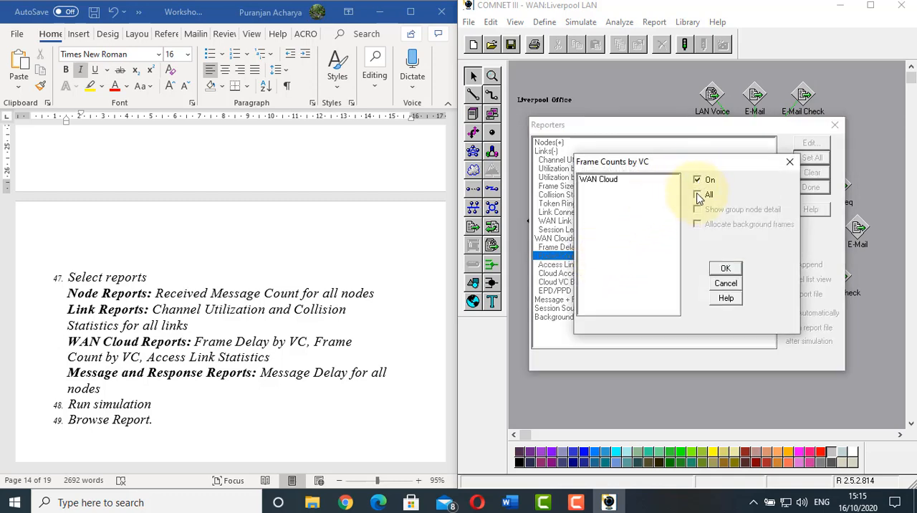
click(722, 270)
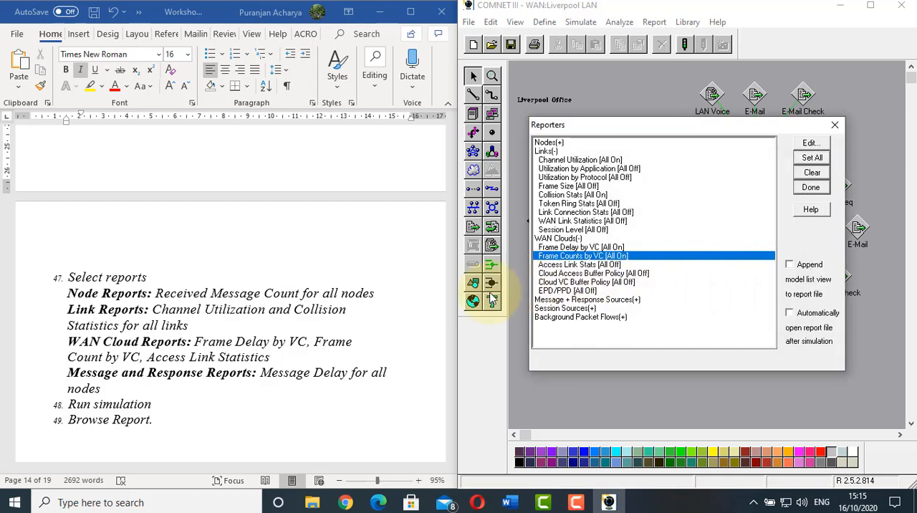
double_click(565, 265)
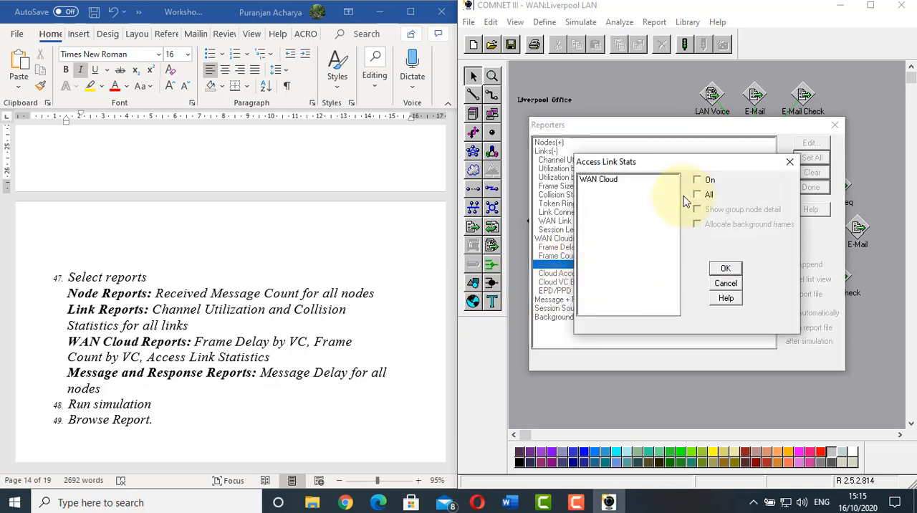
click(697, 195)
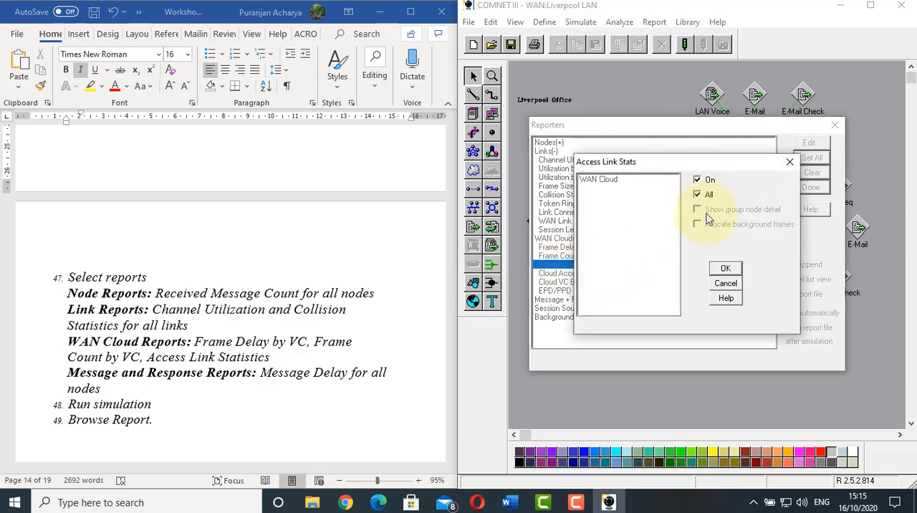
click(725, 269)
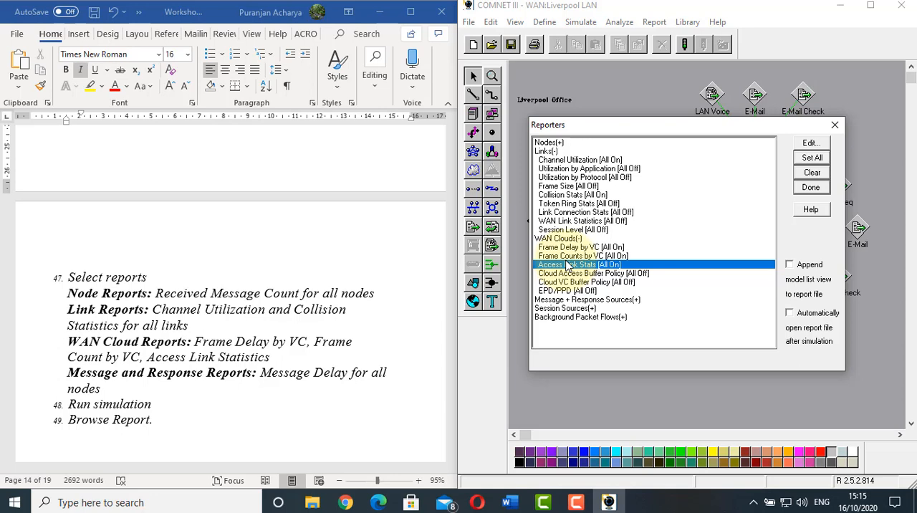
Check the Message Delay setting for all nodes under Message + Response Sources, and finish the report selection
double_click(571, 301)
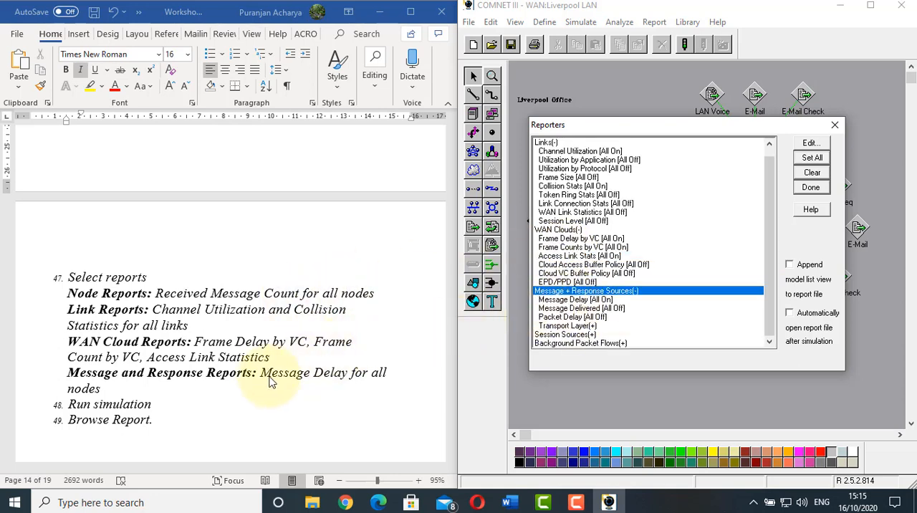
double_click(604, 300)
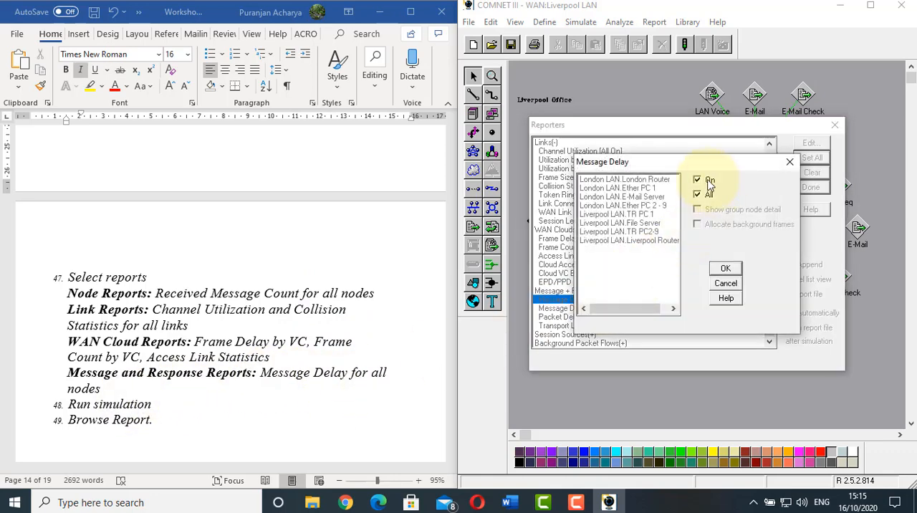
click(725, 268)
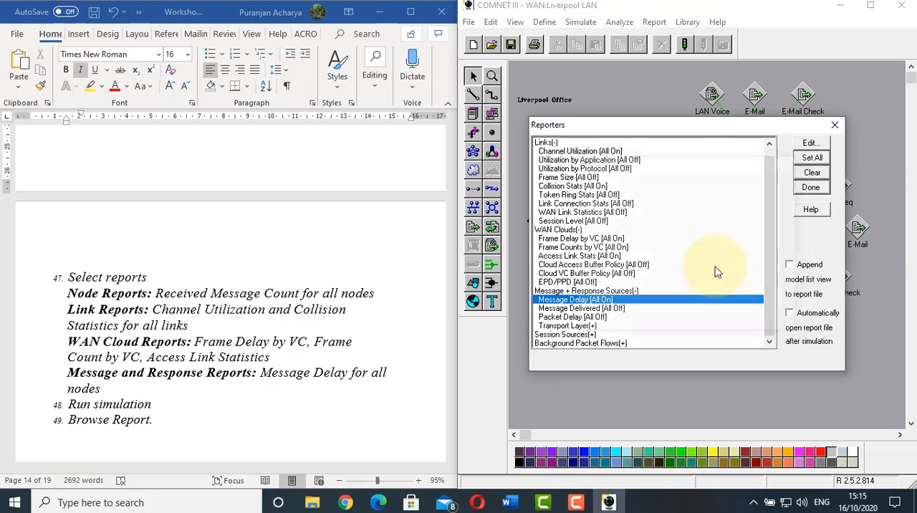
click(812, 188)
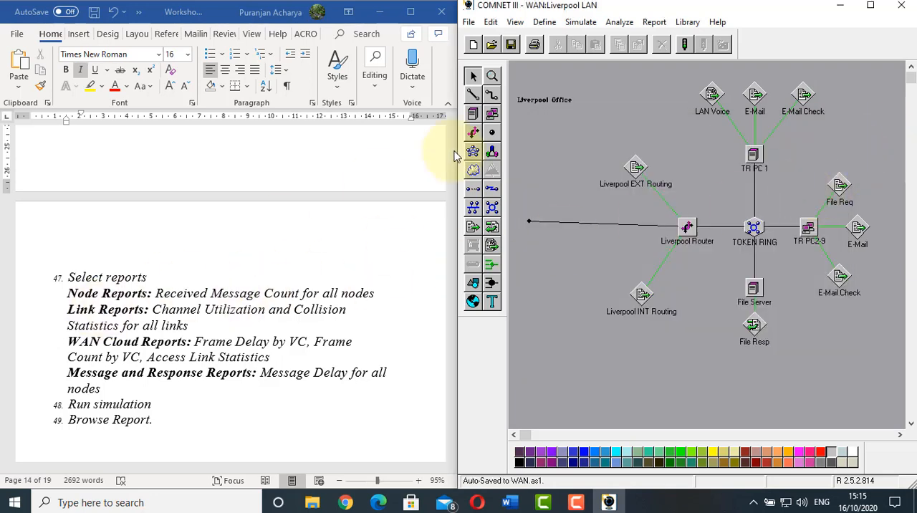
Return to the top-level WAN view and run the simulation, saving the model first
double_click(570, 131)
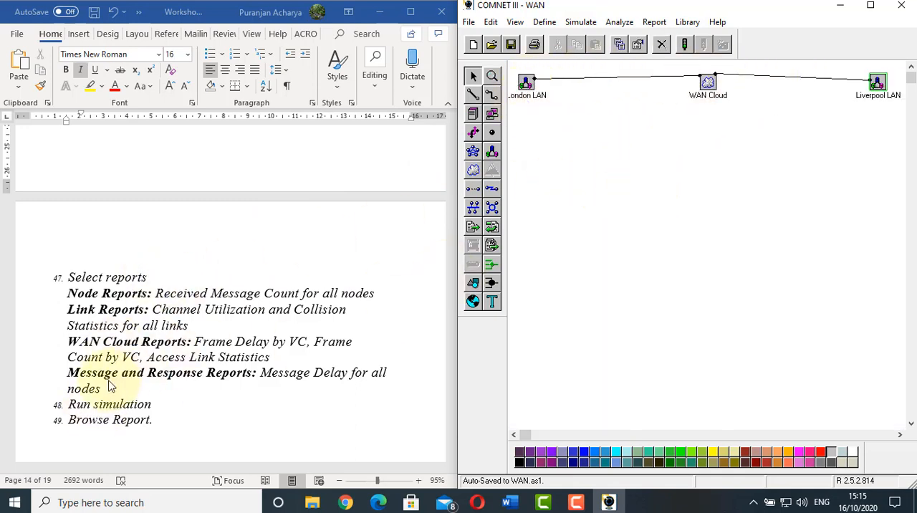
click(729, 258)
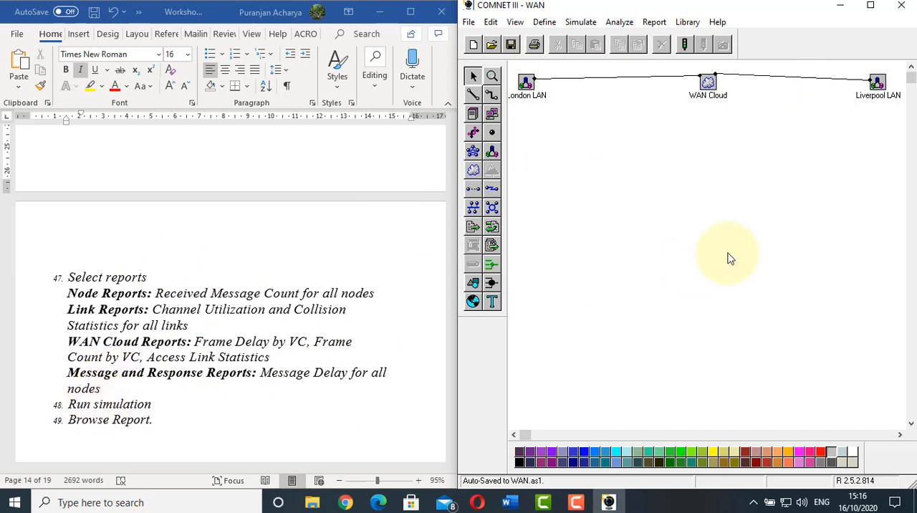
click(582, 22)
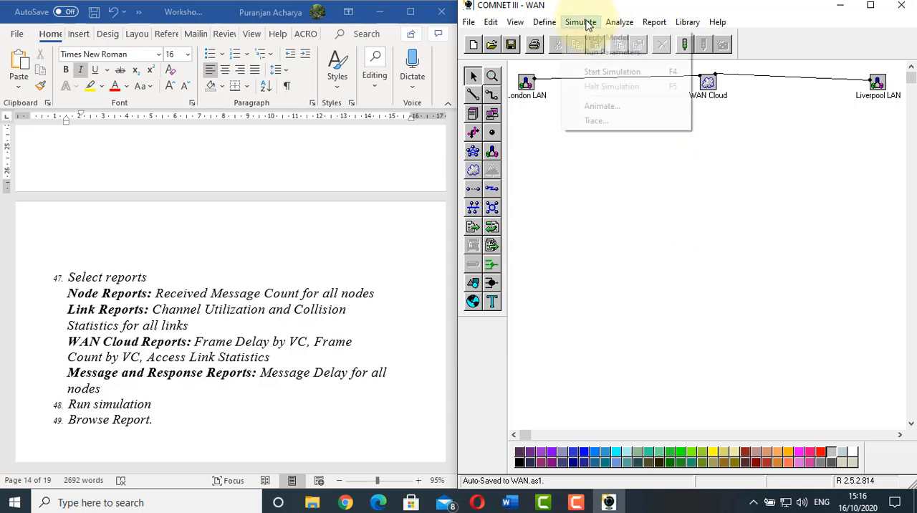
click(601, 72)
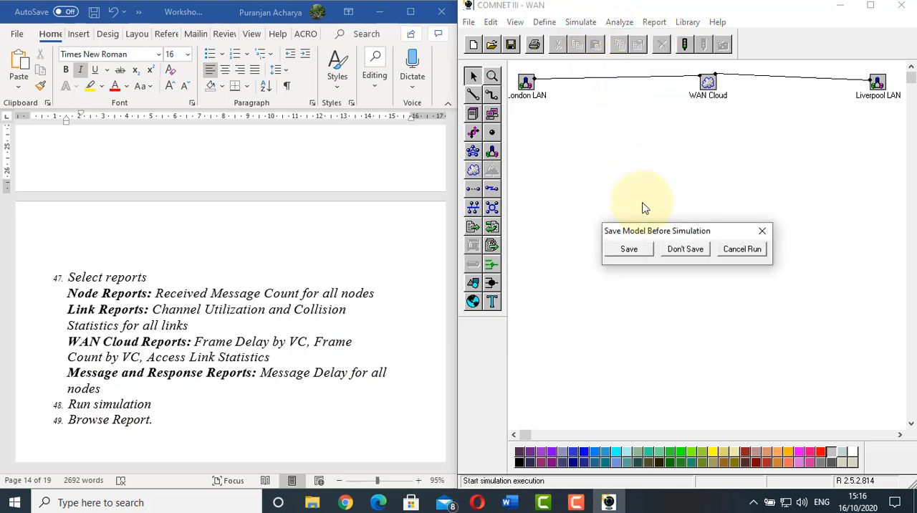
click(641, 251)
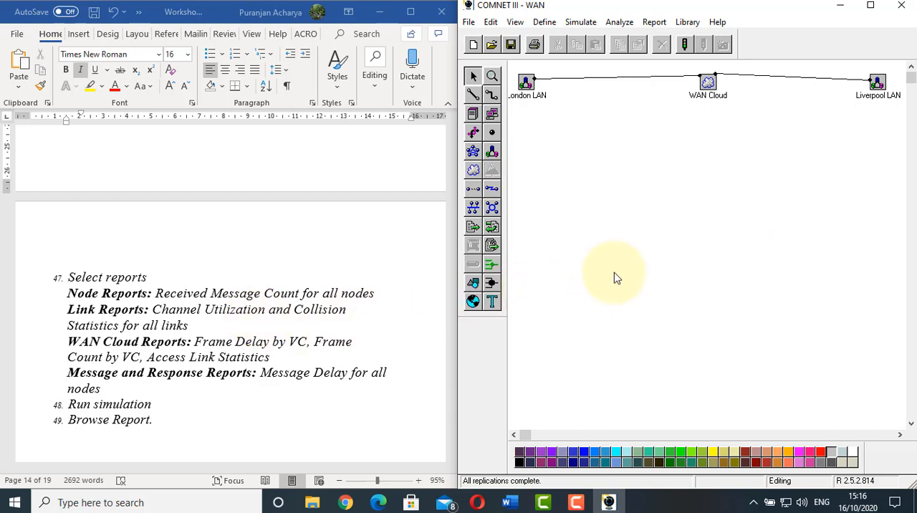
Browse the simulation output by opening the Stat1 report file and place its window beside the worksheet
click(651, 23)
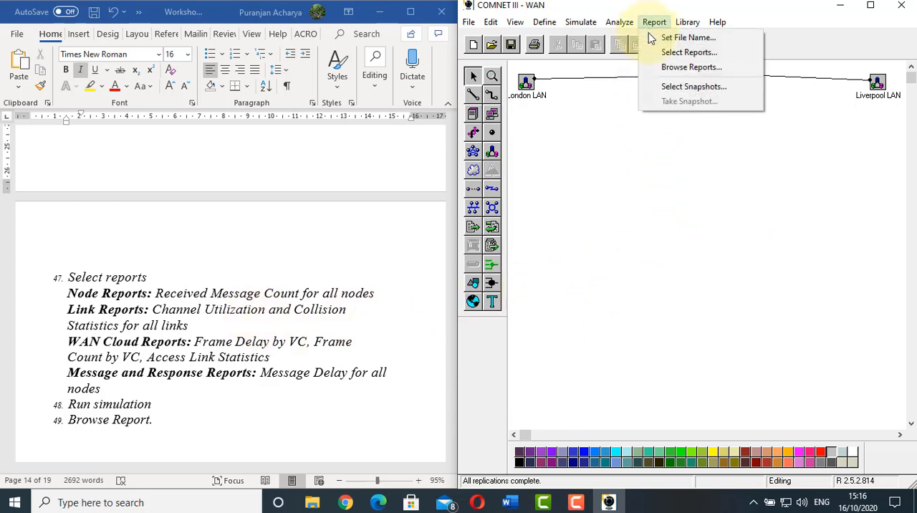
click(664, 68)
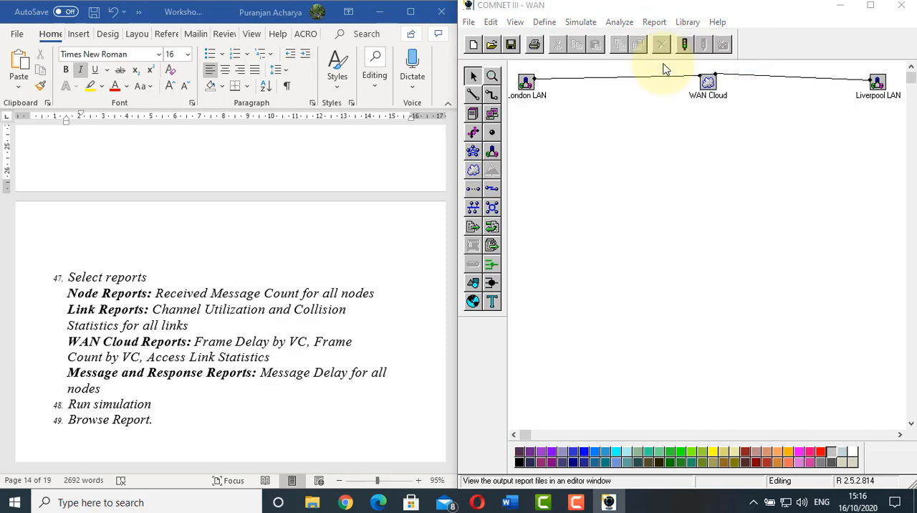
click(601, 128)
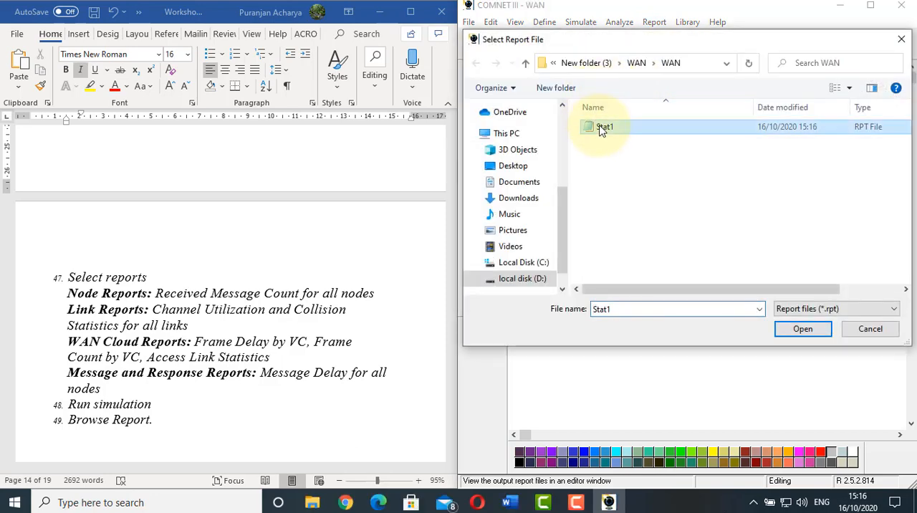
click(801, 329)
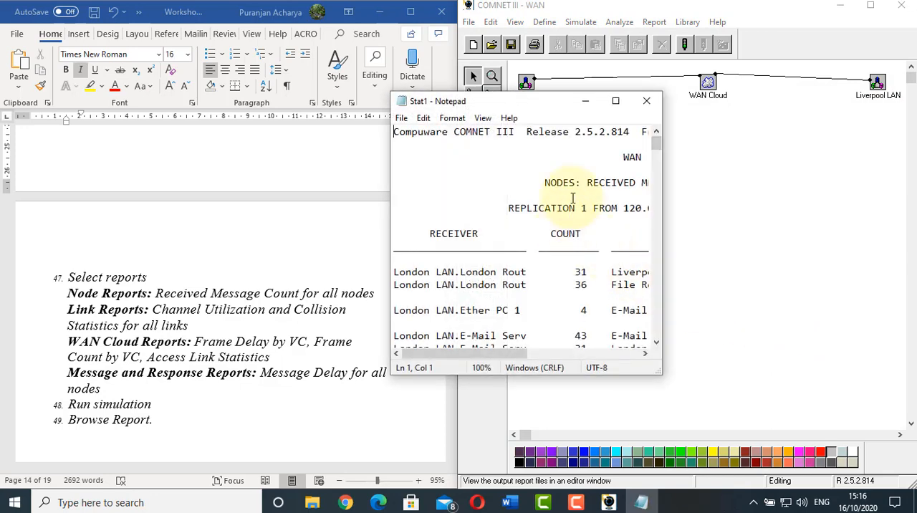
key(super+Right)
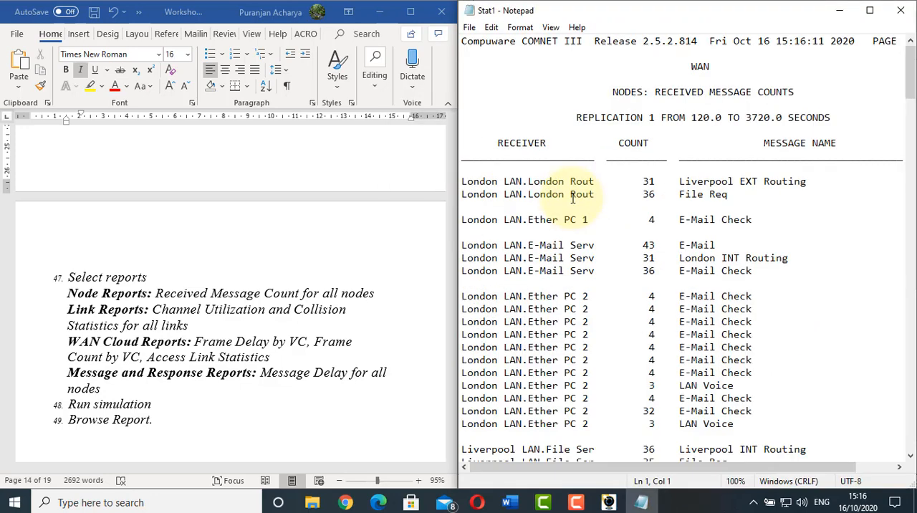
click(239, 277)
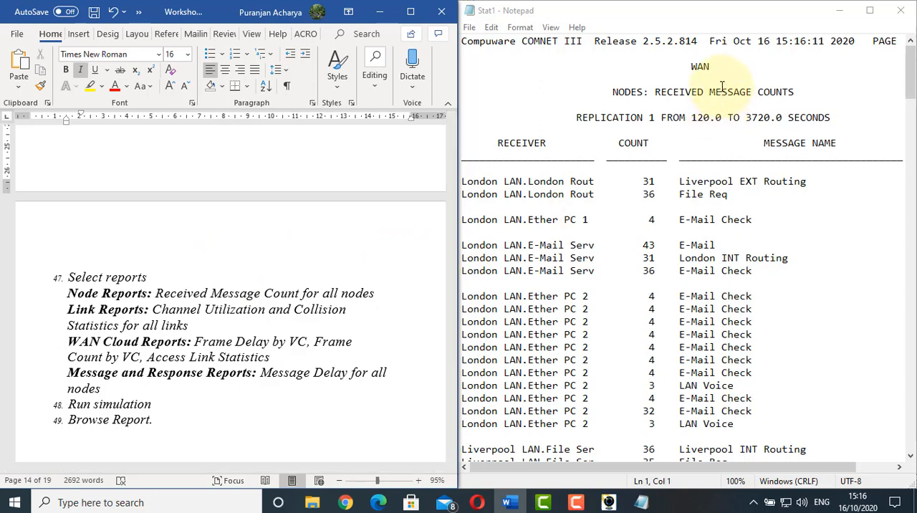
Examine the Received Message Counts section, reading the London router's receiver entry, count and message name
drag(713, 68, 692, 69)
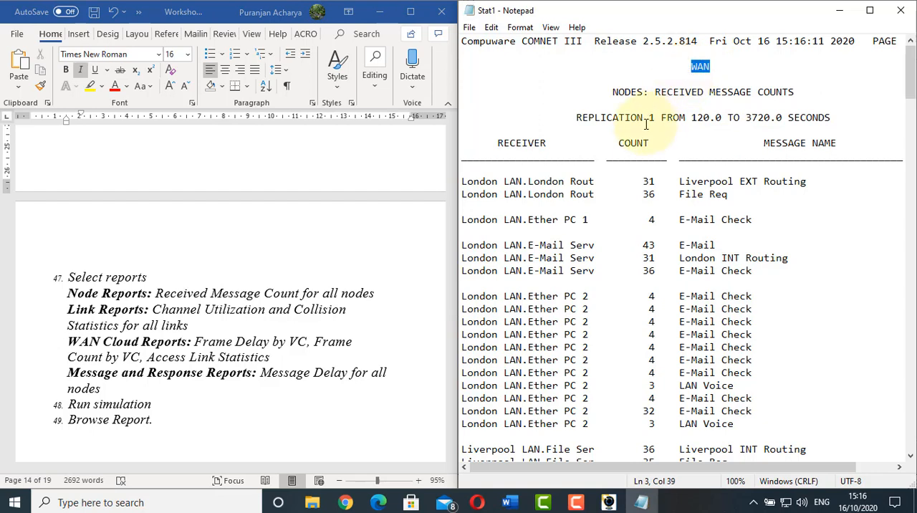
drag(478, 182, 527, 255)
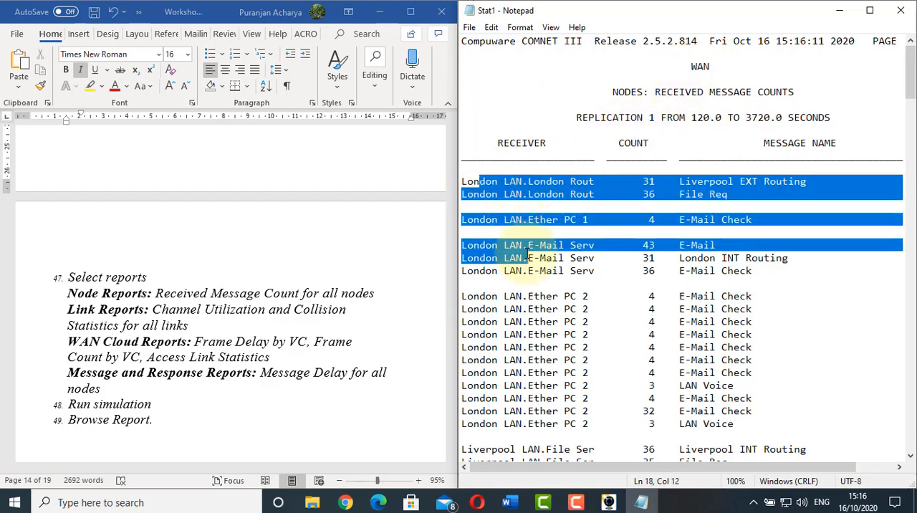
click(527, 255)
drag(635, 178, 654, 181)
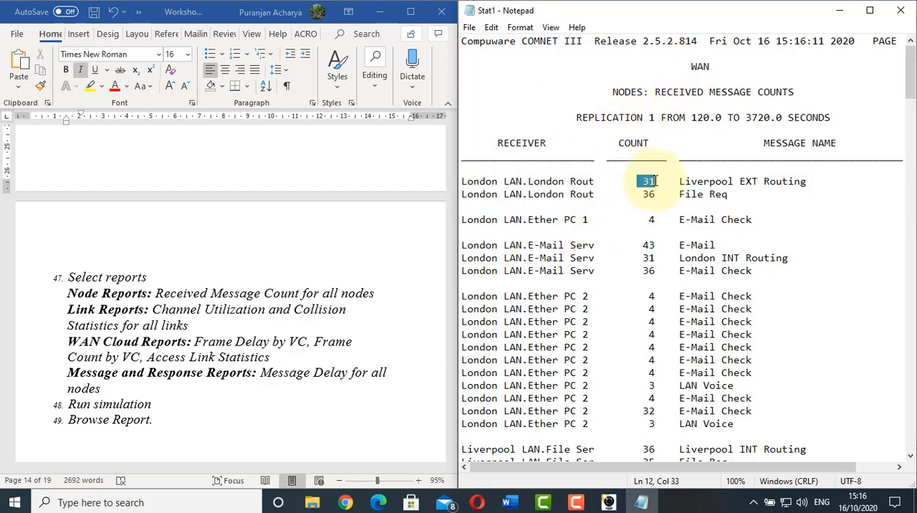
click(710, 184)
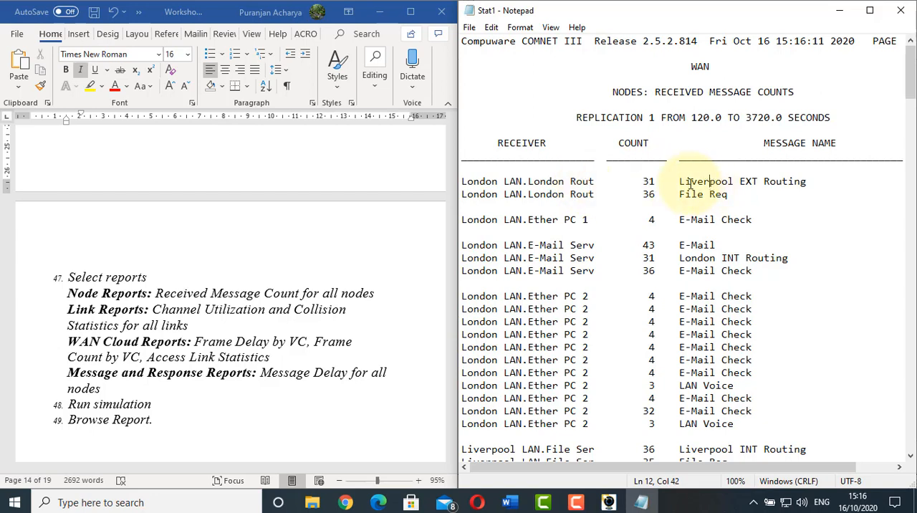
drag(674, 182, 800, 184)
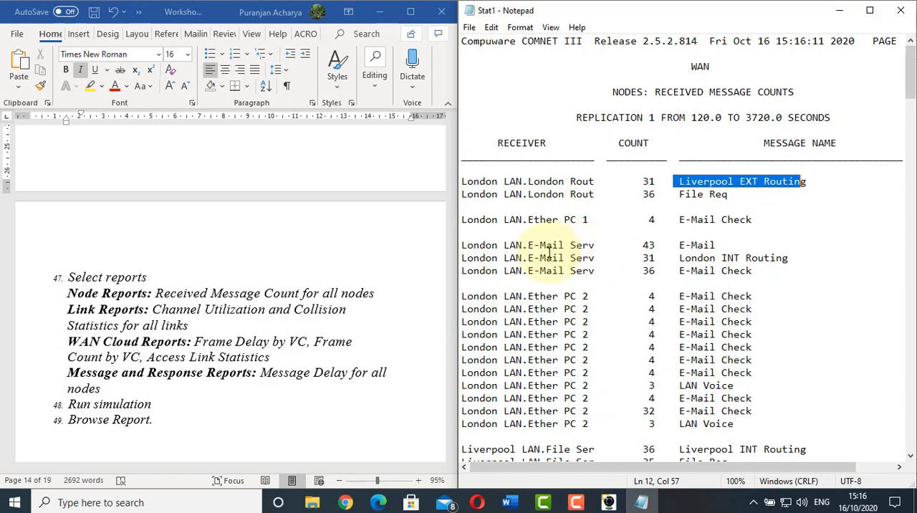
Review the received message counts for the London LAN E-Mail server and Ether PC 2 entries
scroll(550, 252, down, 3)
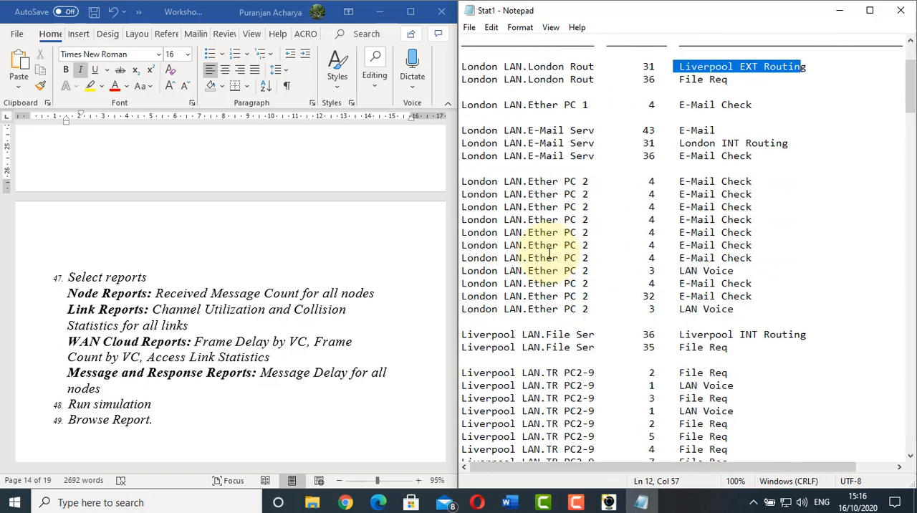
scroll(550, 252, up, 1)
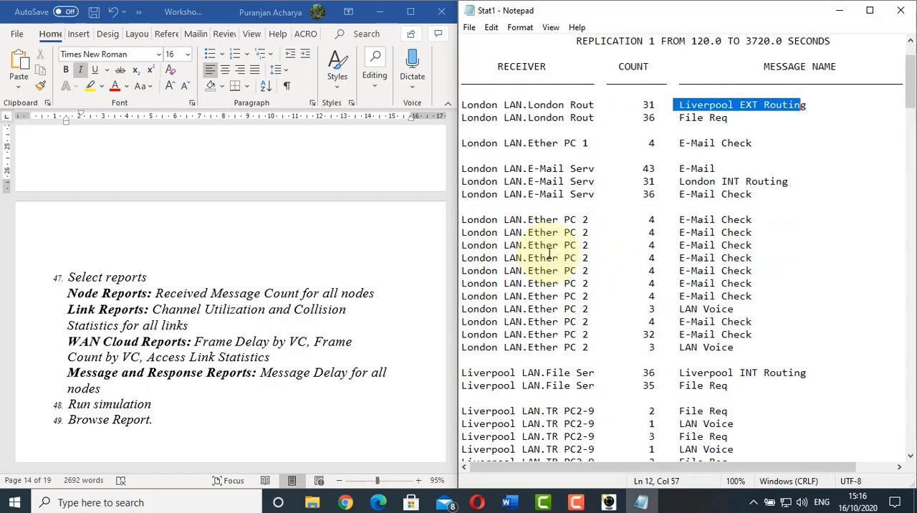
drag(643, 170, 644, 198)
click(643, 179)
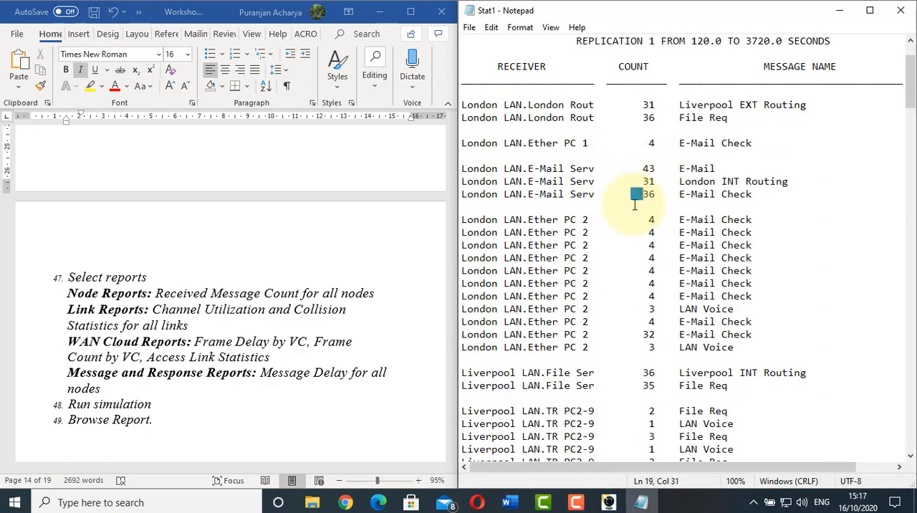
drag(534, 229, 571, 229)
click(565, 269)
drag(572, 266, 578, 269)
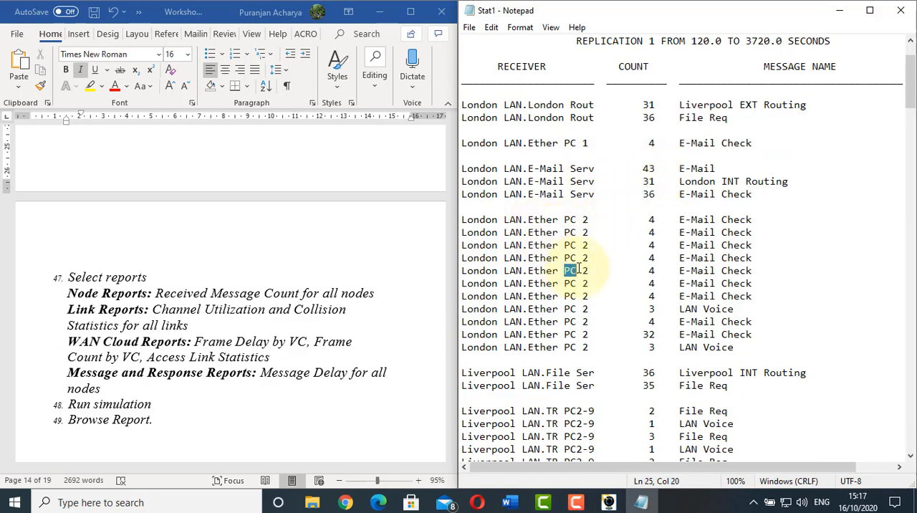
Review the received message counts and message names for the Liverpool LAN TR PC2-9 entries
scroll(579, 270, down, 3)
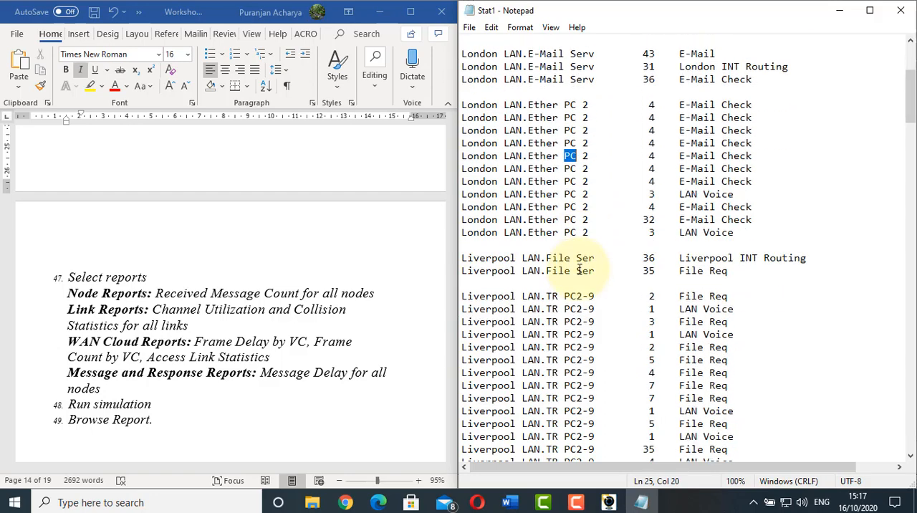
scroll(578, 269, down, 3)
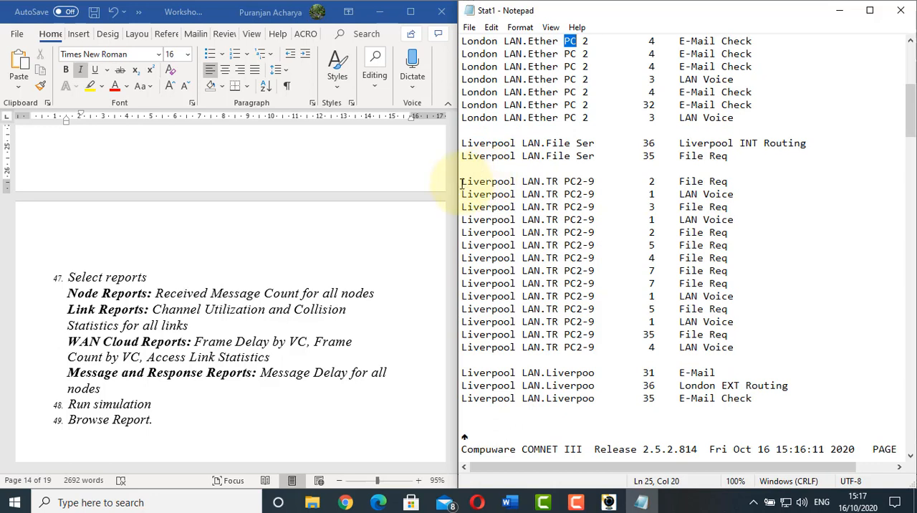
drag(462, 182, 602, 342)
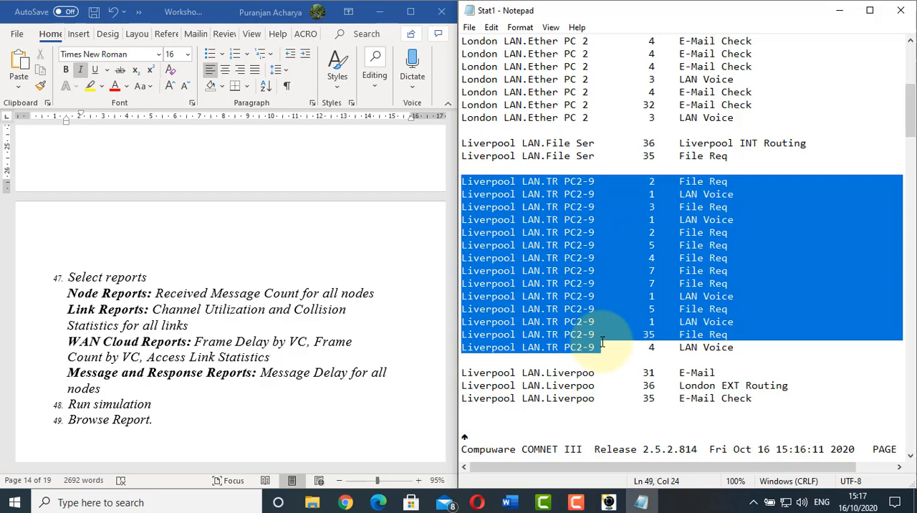
drag(601, 342, 686, 330)
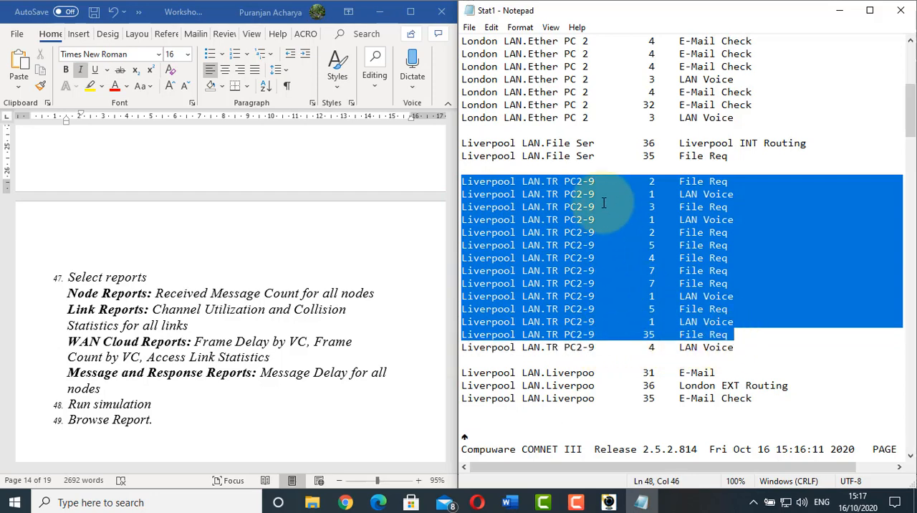
Examine the Channel Utilization section for the London Ethernet and Liverpool token ring links, including frames delivered, transmission delay and percent utilization
scroll(603, 204, down, 7)
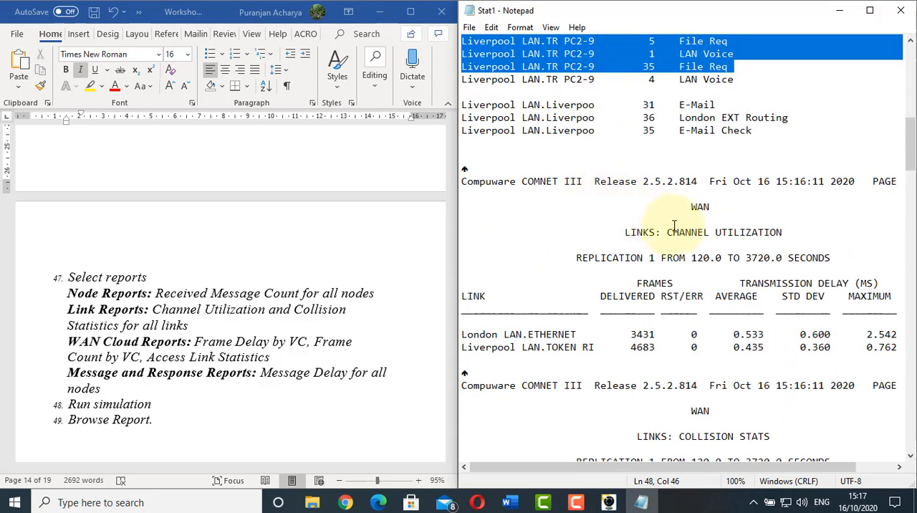
click(674, 222)
scroll(672, 211, down, 1)
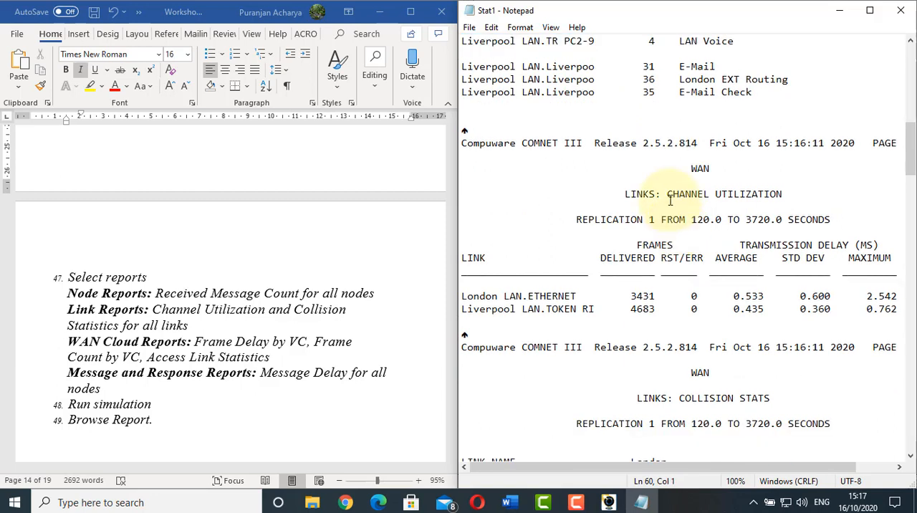
drag(670, 201, 763, 195)
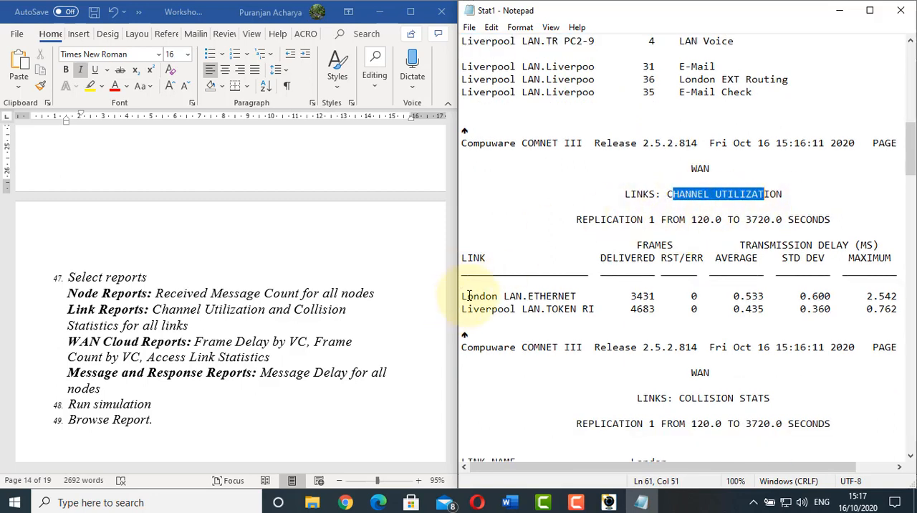
drag(469, 295, 570, 295)
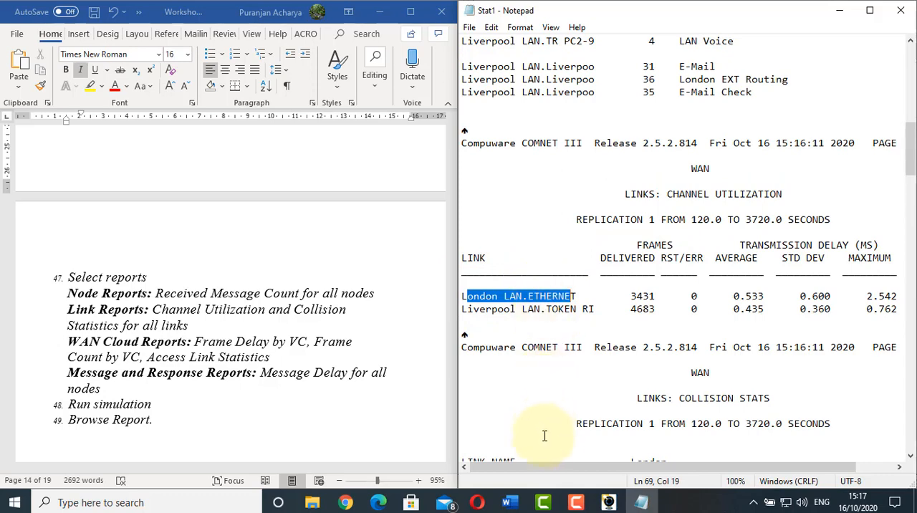
drag(542, 467, 620, 467)
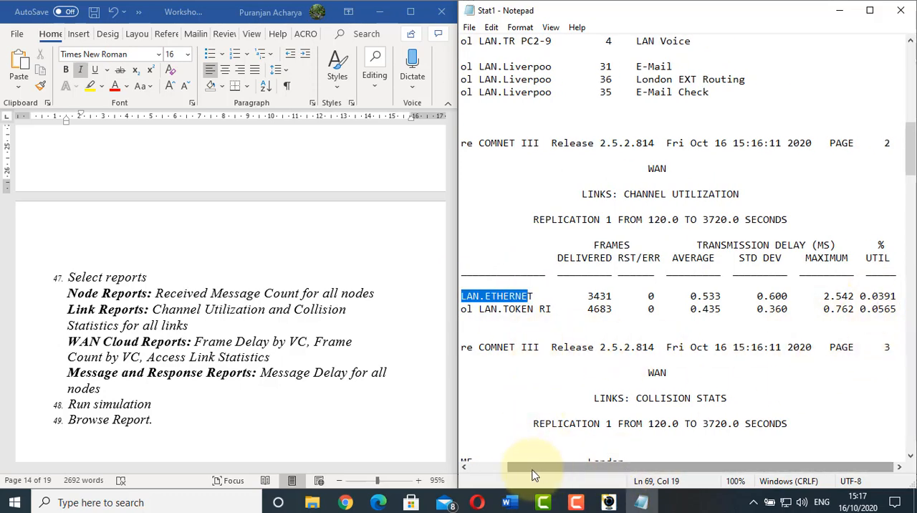
drag(530, 469, 593, 466)
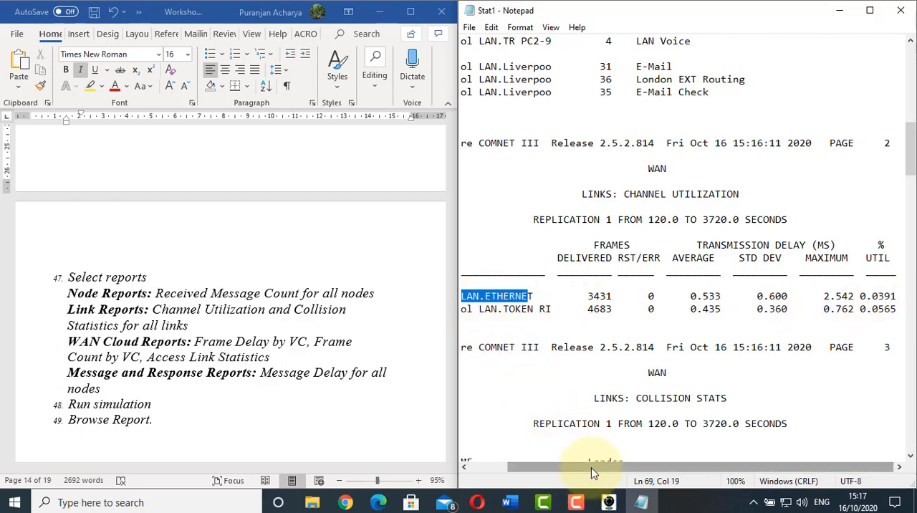
drag(592, 472, 548, 471)
drag(630, 296, 658, 309)
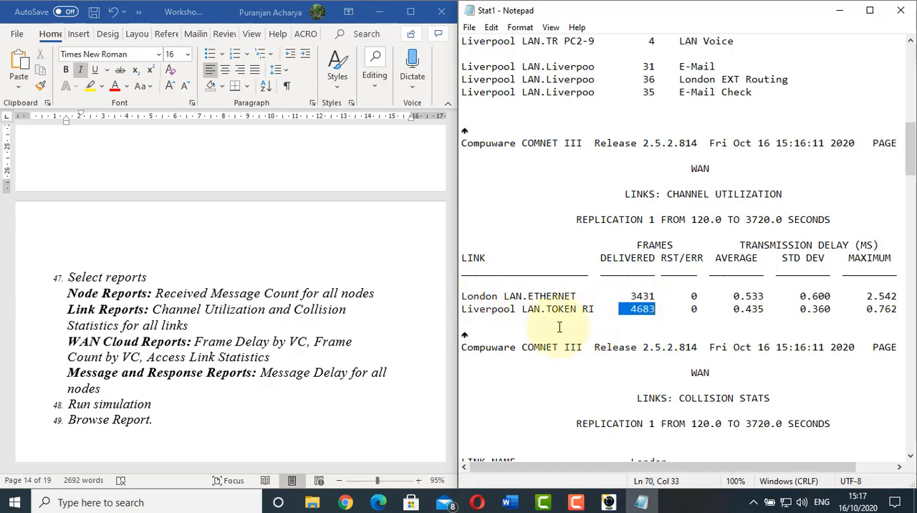
drag(624, 258, 888, 257)
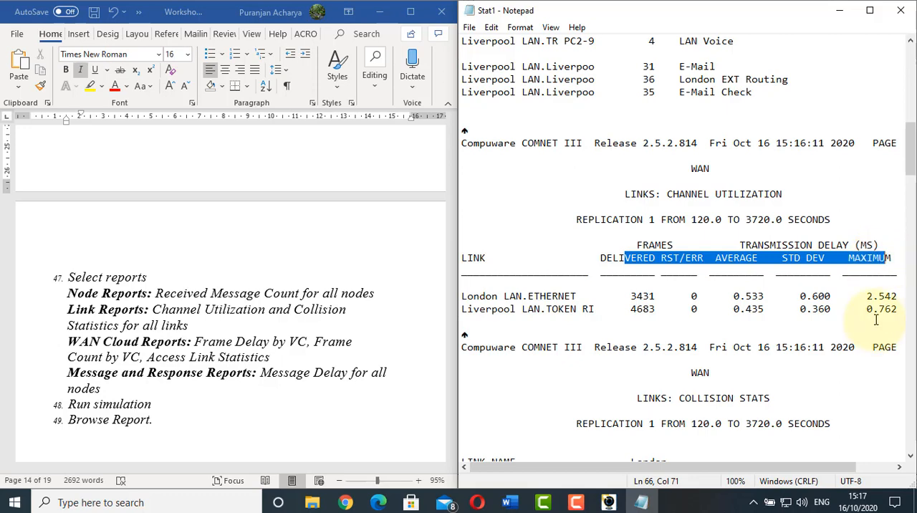
Examine the London Ethernet link's Collision Stats, covering access protocol, collision episodes, collided frames, tries to resolve and number of deferrals
scroll(652, 246, down, 3)
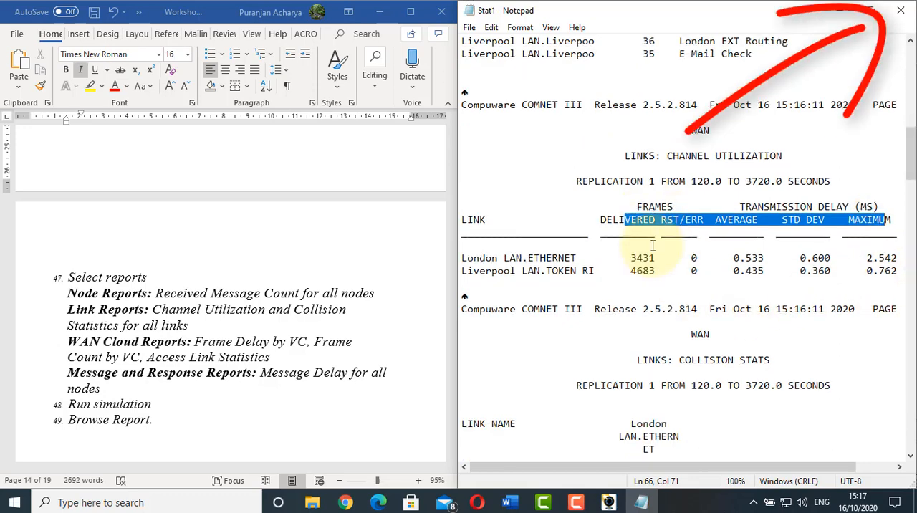
scroll(652, 245, down, 2)
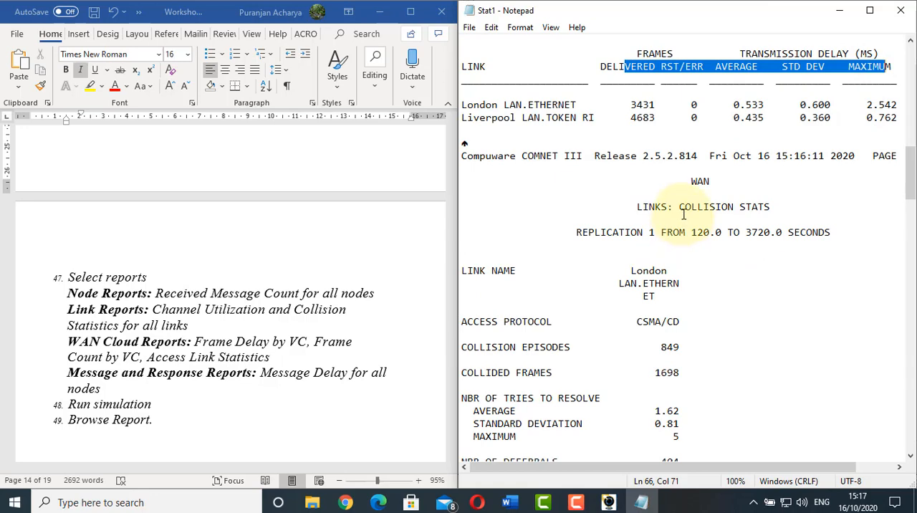
scroll(683, 214, down, 2)
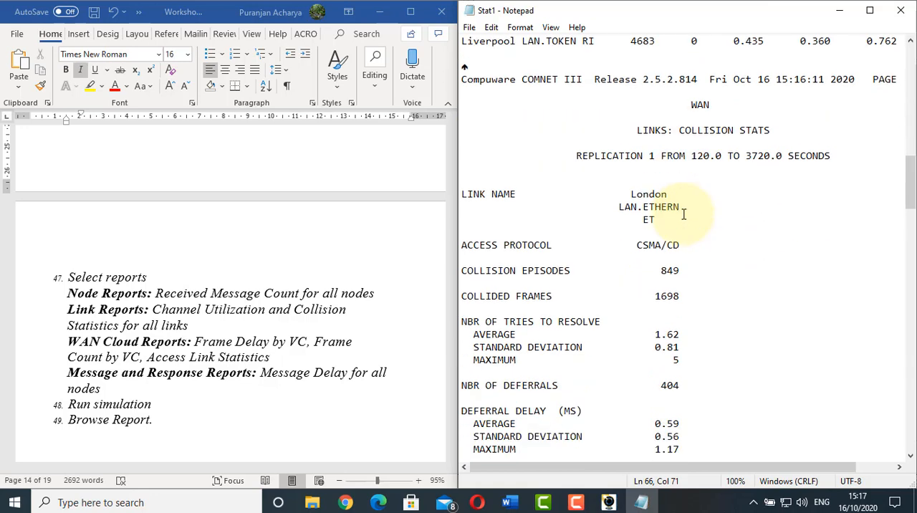
scroll(683, 214, down, 1)
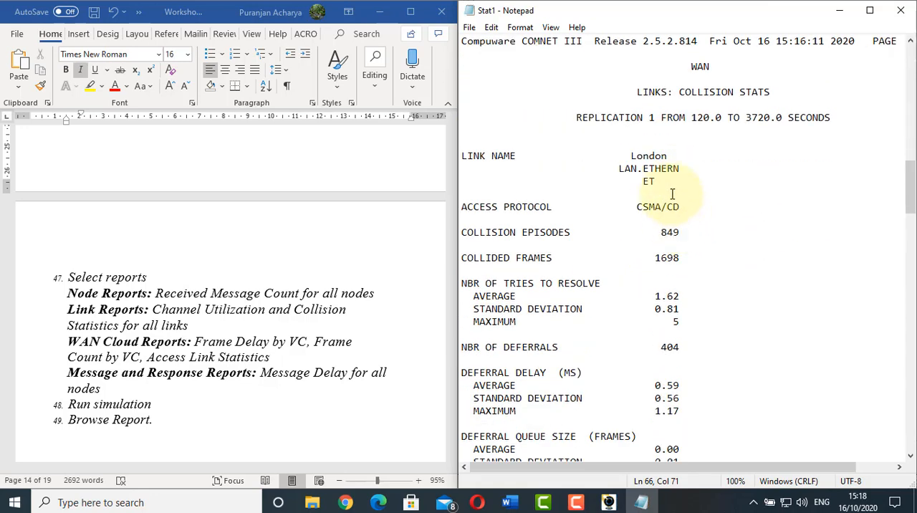
scroll(672, 194, down, 2)
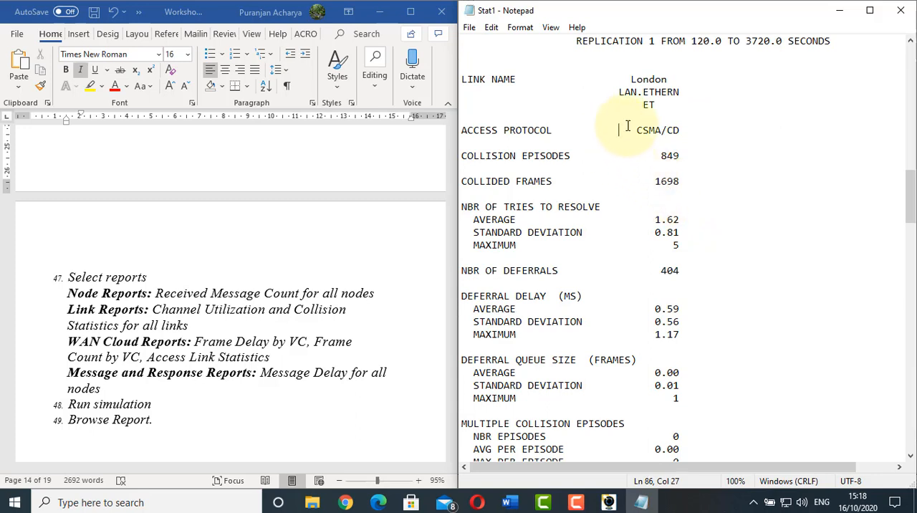
drag(617, 129, 680, 182)
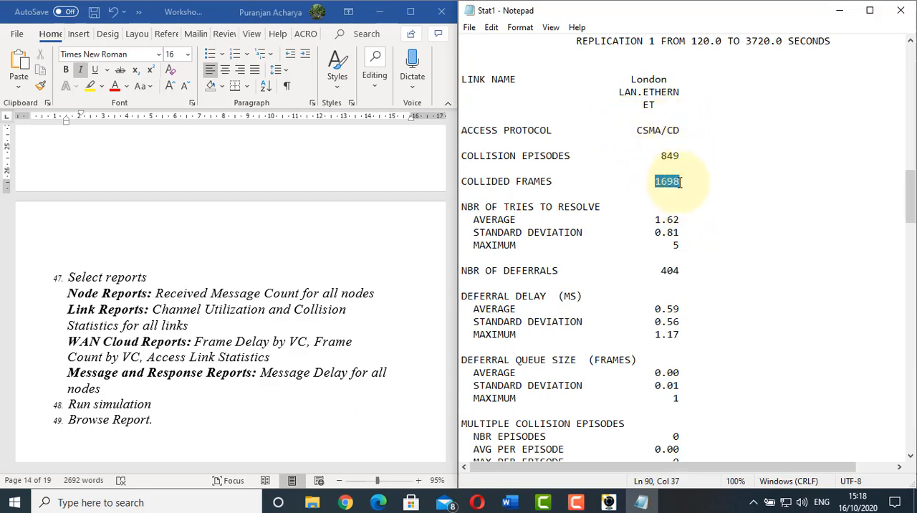
scroll(655, 226, down, 2)
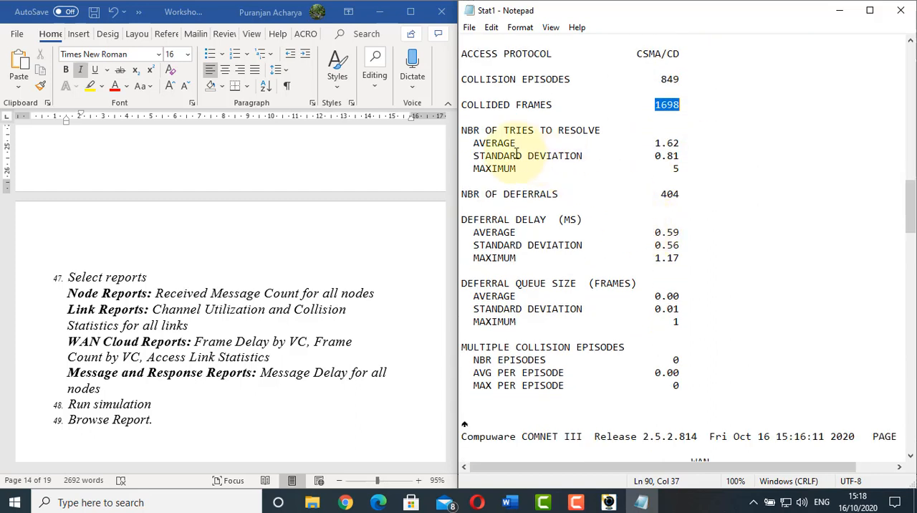
drag(467, 129, 679, 156)
click(657, 194)
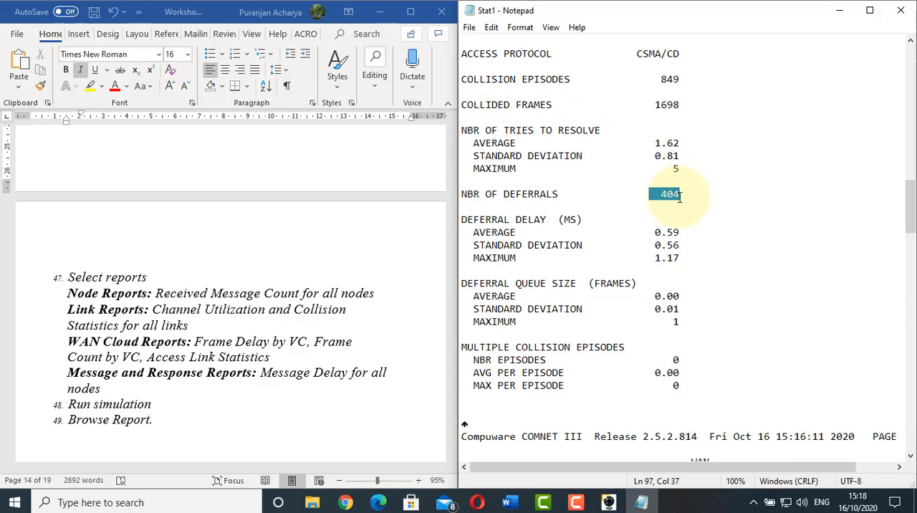
Examine the London Ethernet link's deferral delay, deferral queue size and multiple collision episodes in the Collision Stats
drag(466, 219, 682, 258)
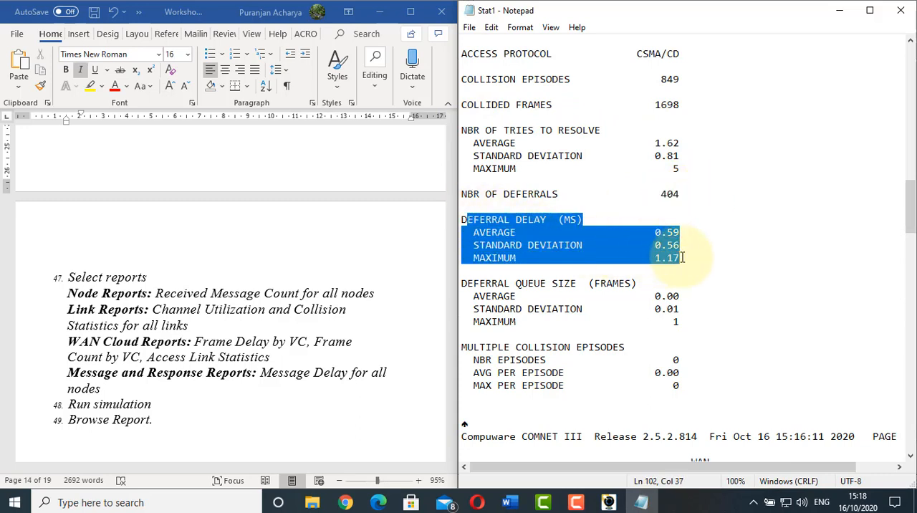
scroll(615, 252, down, 4)
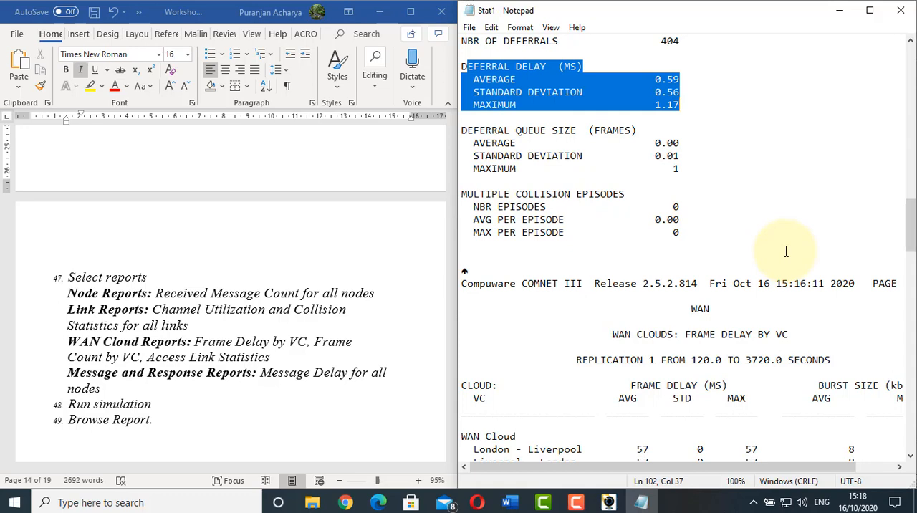
scroll(786, 251, down, 4)
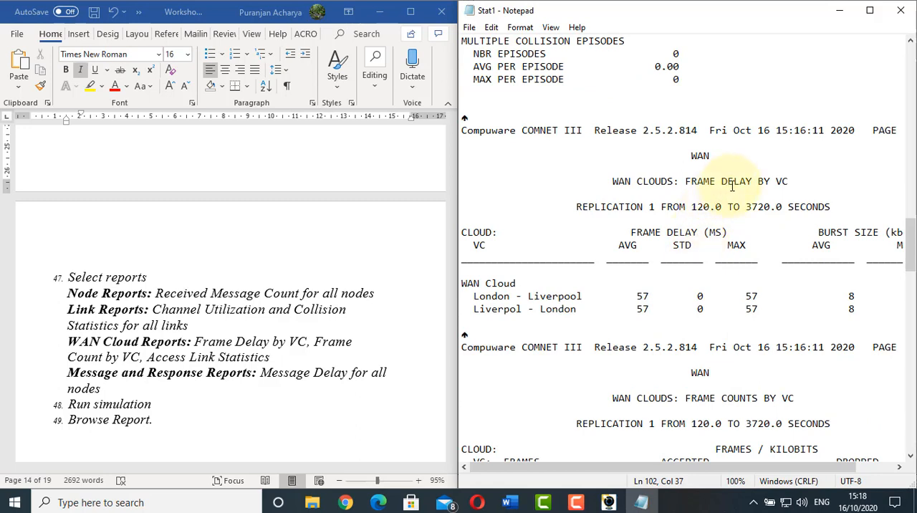
Read the worksheet's WAN Cloud Reports explanation of Frame Delay by VC, including frame delay and burst size
click(266, 239)
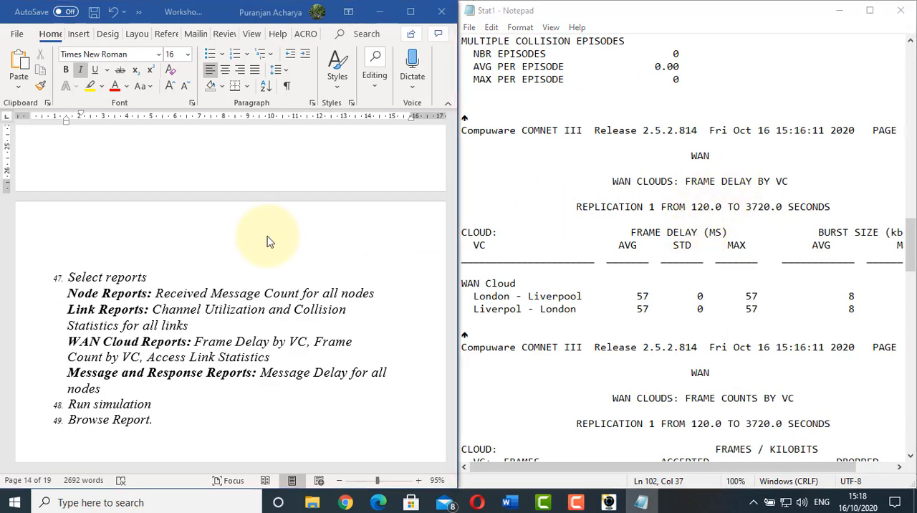
scroll(268, 236, down, 4)
scroll(267, 236, down, 10)
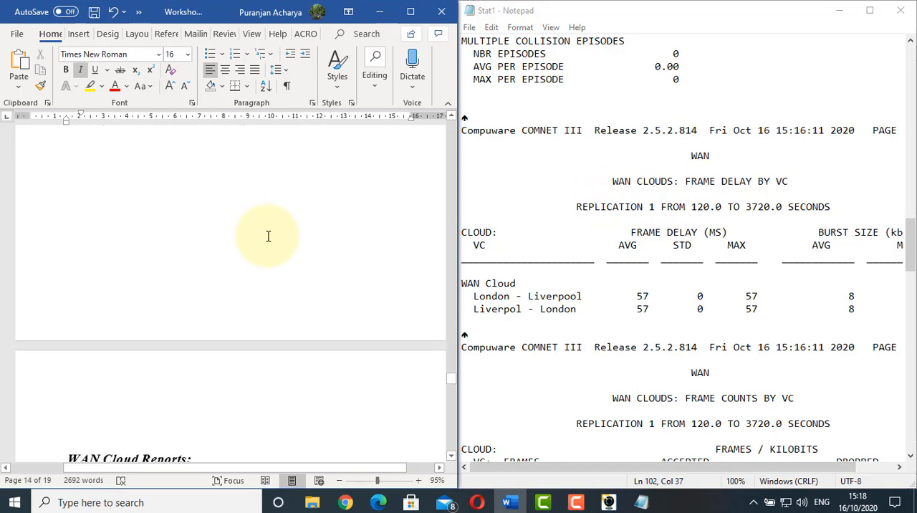
scroll(269, 236, down, 1)
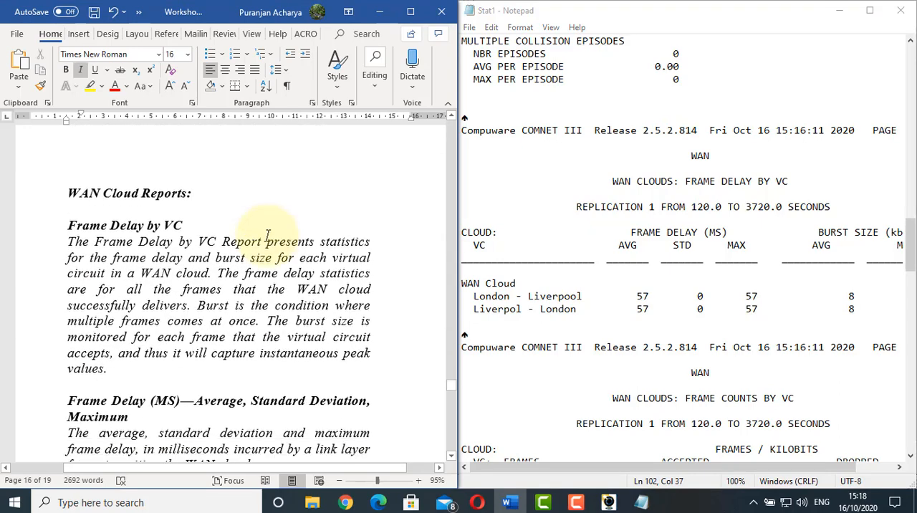
click(161, 229)
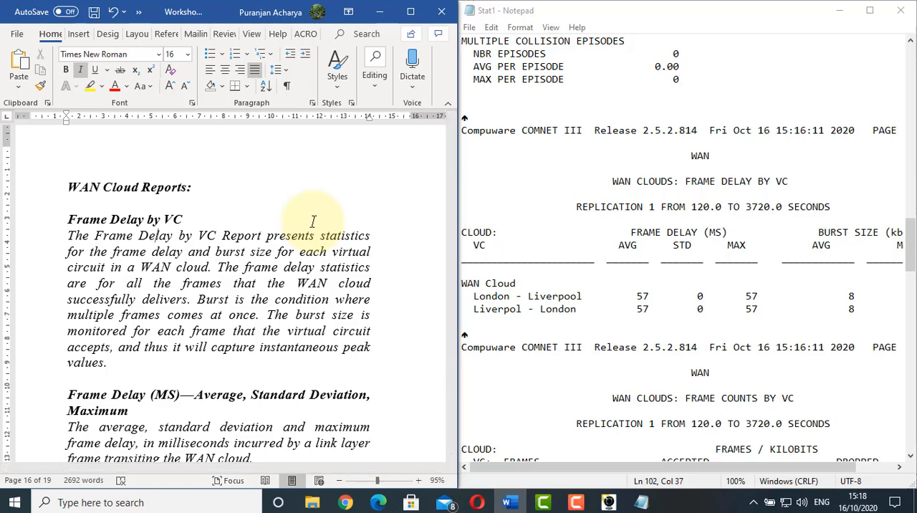
scroll(313, 222, down, 2)
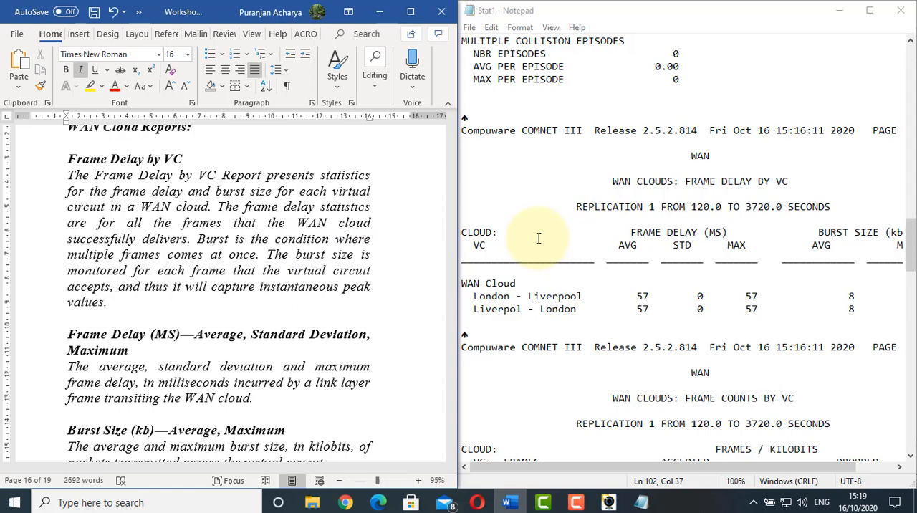
click(227, 270)
scroll(225, 266, down, 2)
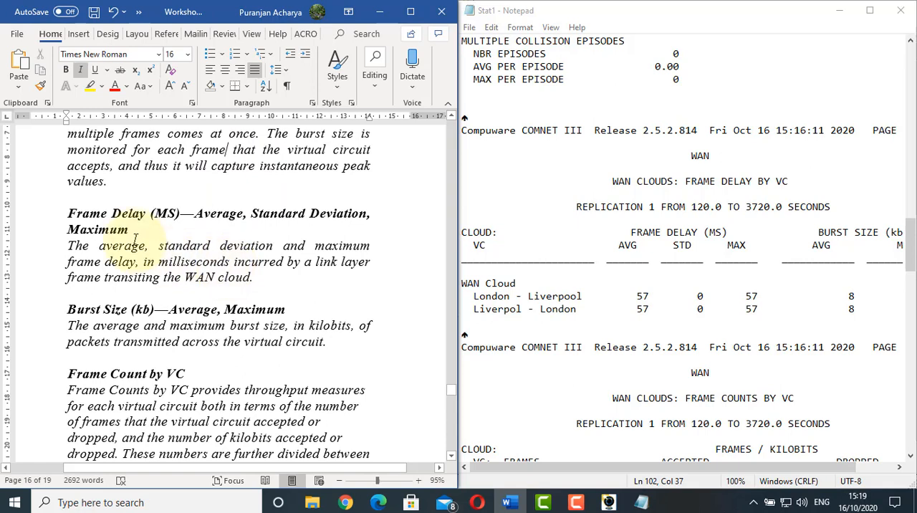
Examine the frame delay and burst size columns for both London–Liverpool virtual circuits in the report's Frame Delay by VC section
click(640, 230)
drag(639, 230, 728, 232)
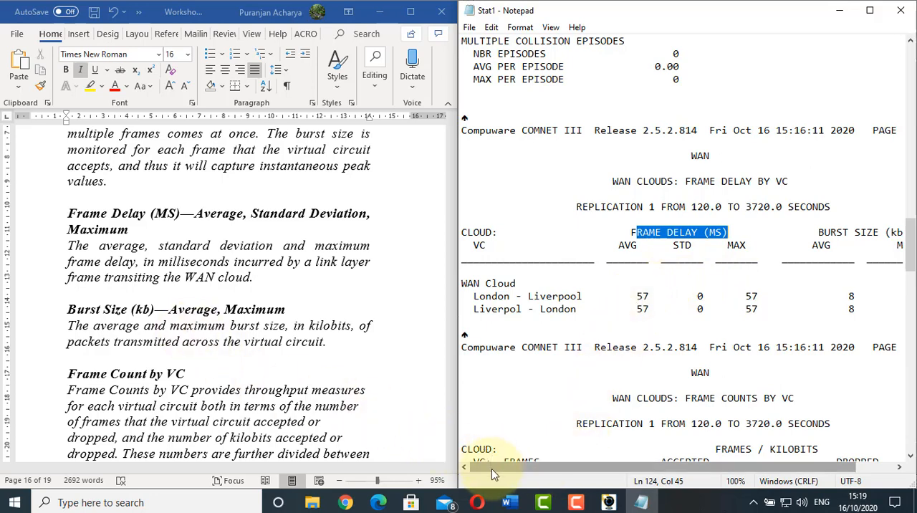
drag(491, 467, 592, 476)
click(192, 274)
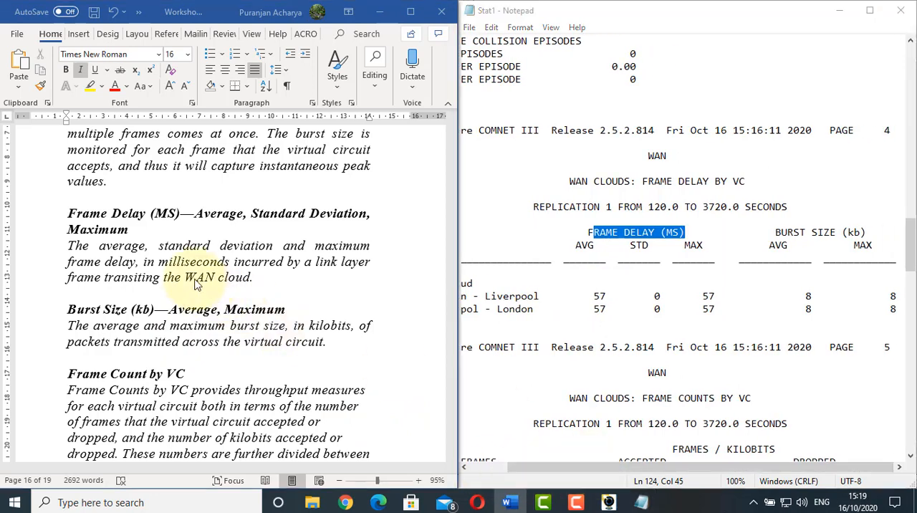
drag(772, 232, 867, 232)
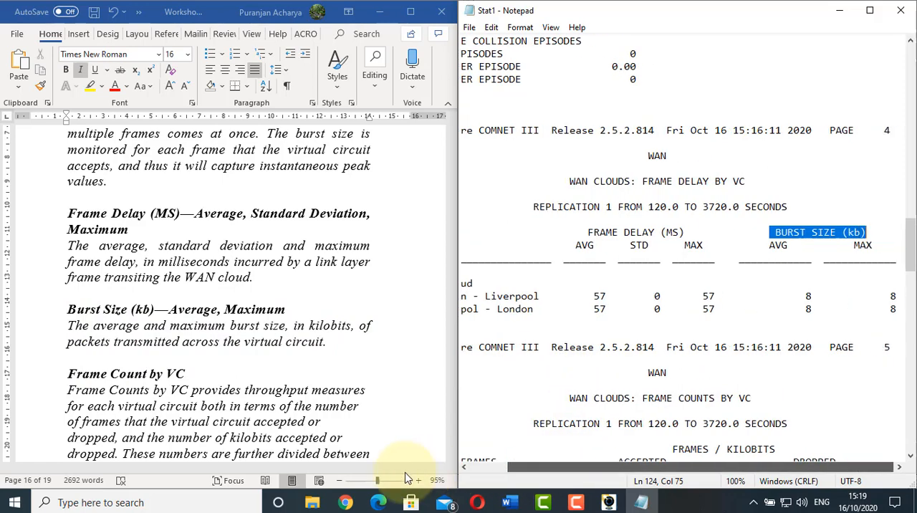
click(495, 467)
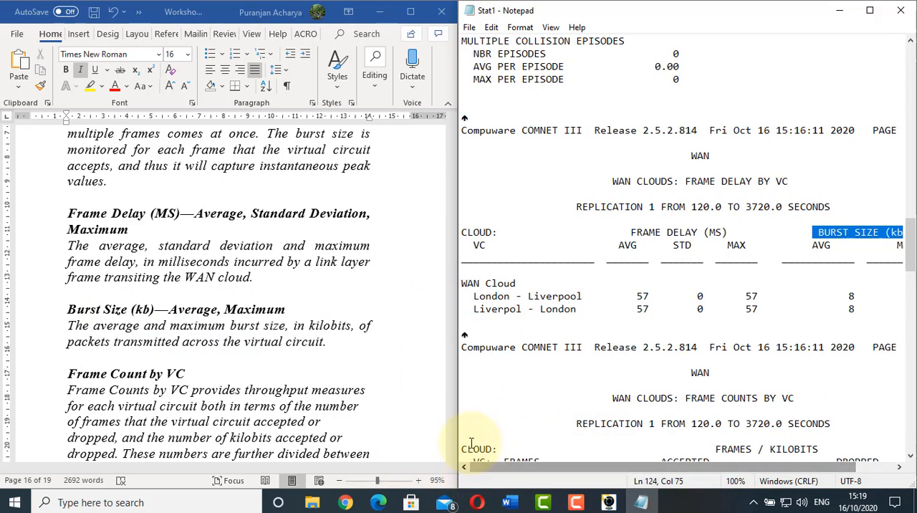
drag(467, 296, 566, 315)
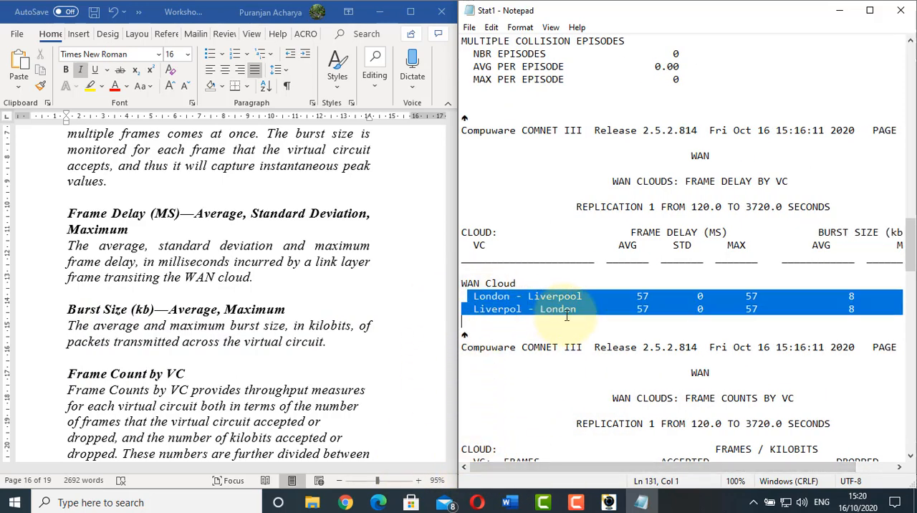
click(625, 256)
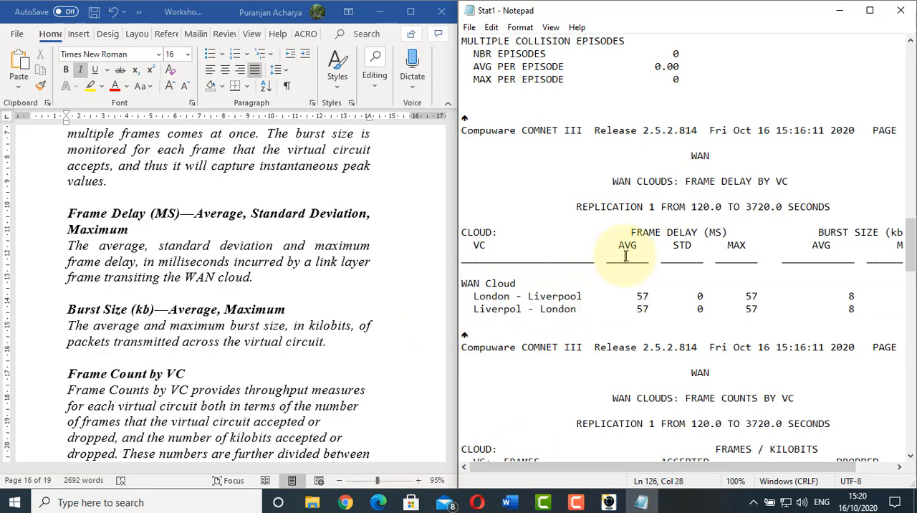
Compare the report's Frame Counts by VC section with the worksheet's Frame Count by VC explanation, covering the Normal and DE columns
scroll(625, 256, down, 6)
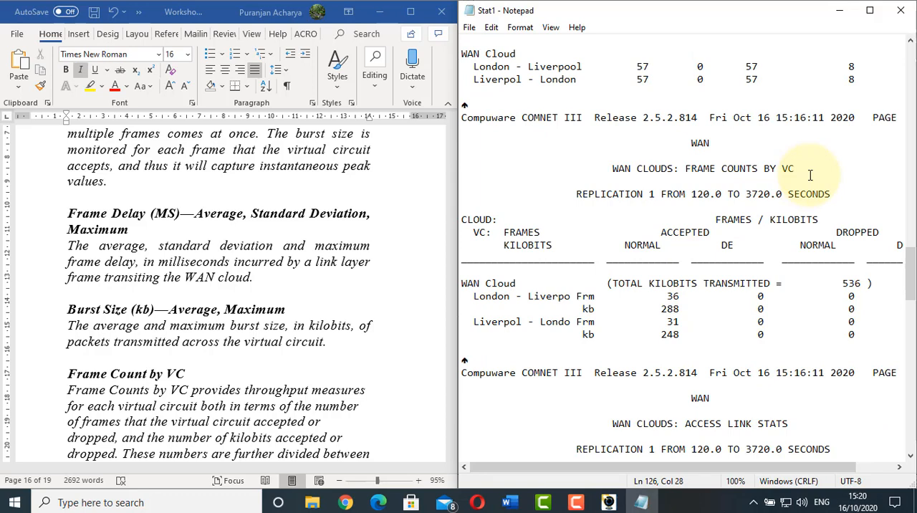
click(252, 267)
scroll(252, 267, down, 1)
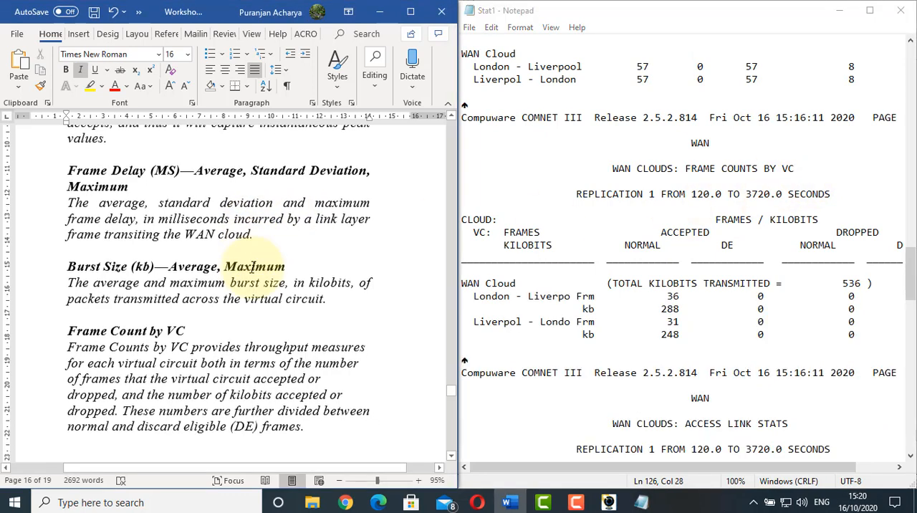
scroll(252, 267, down, 2)
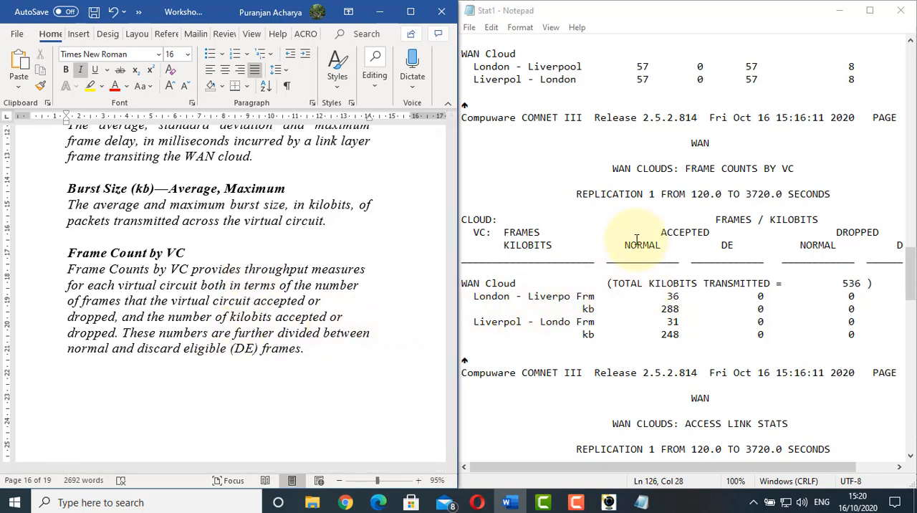
drag(625, 244, 731, 248)
double_click(728, 246)
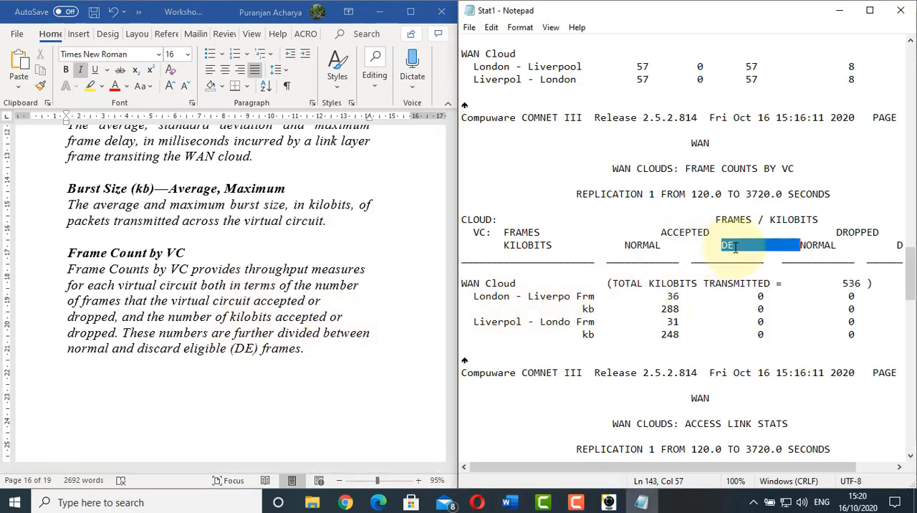
Read the worksheet's Cloud description and match it to the WAN Cloud name, virtual circuits and total kilobits transmitted in Frame Counts by VC
click(344, 239)
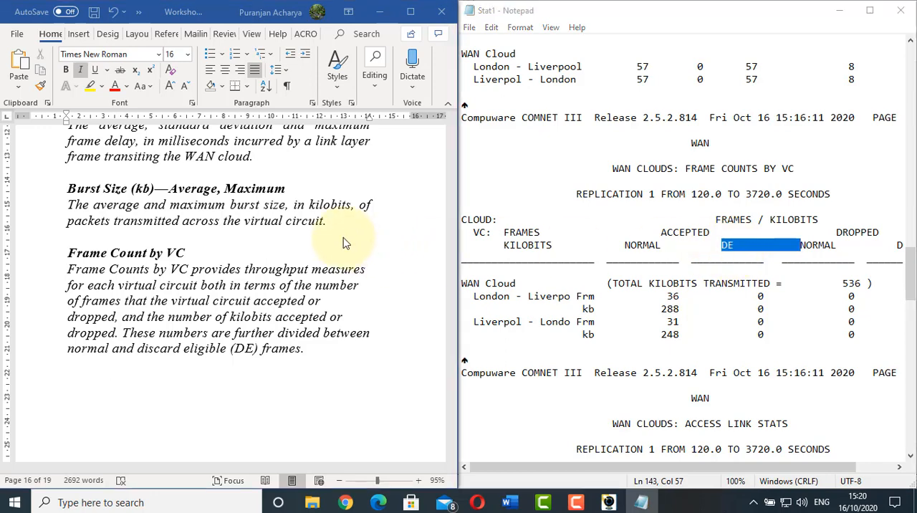
scroll(344, 239, down, 7)
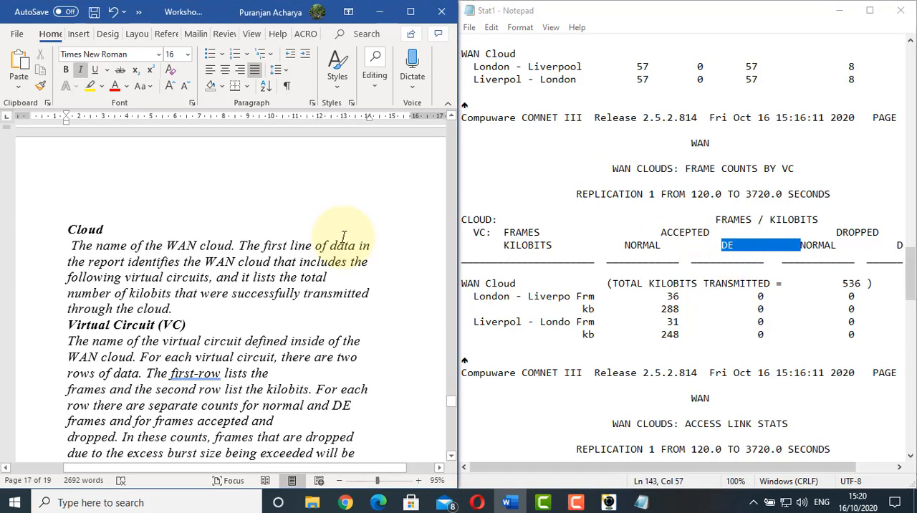
click(482, 219)
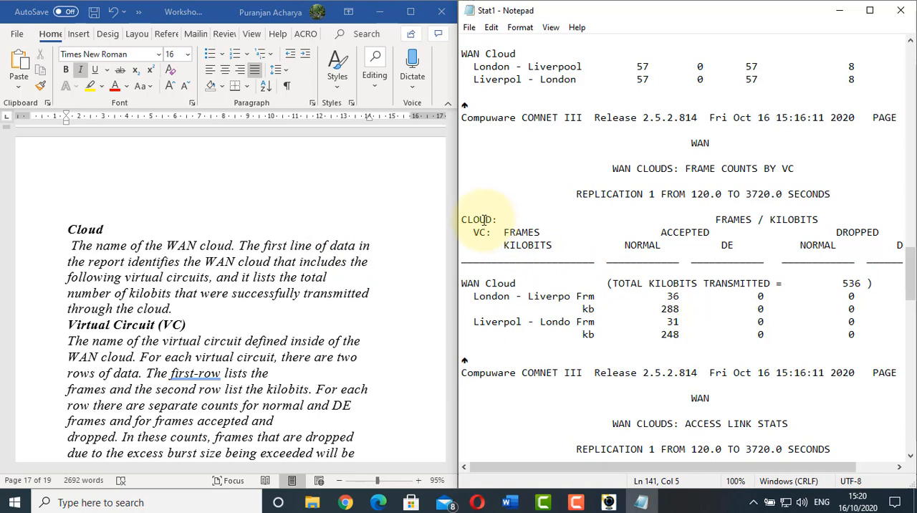
double_click(482, 219)
click(482, 219)
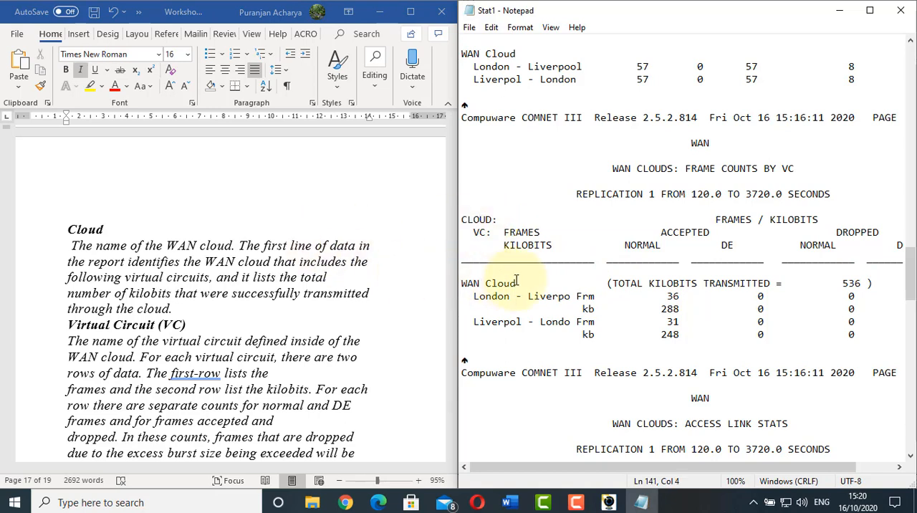
drag(521, 282, 444, 287)
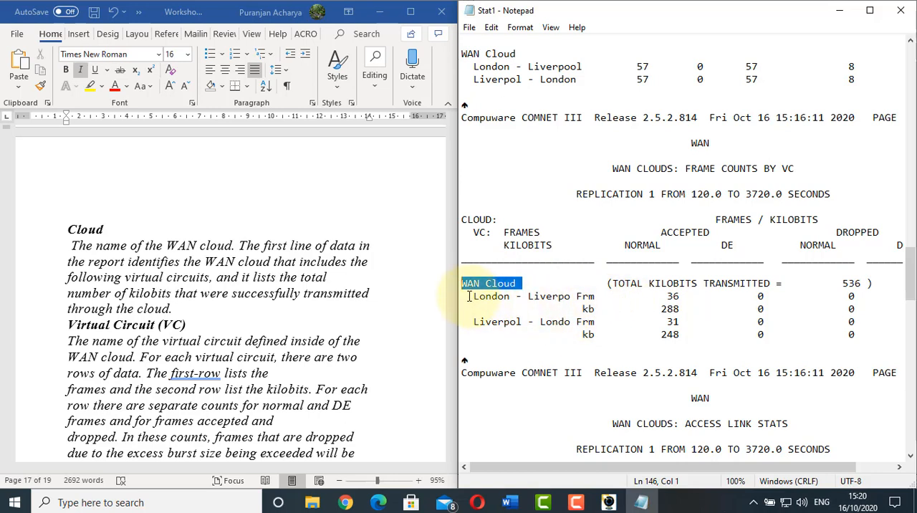
drag(467, 297, 565, 296)
drag(468, 321, 573, 327)
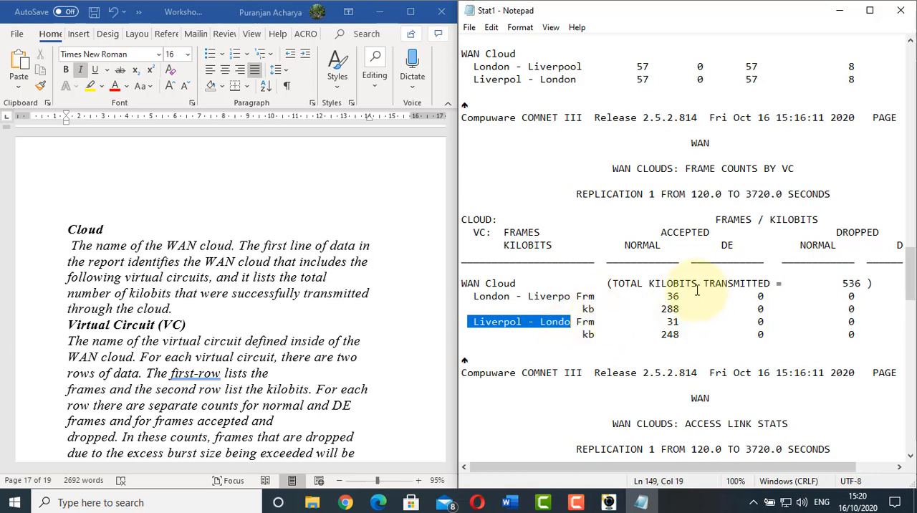
drag(836, 283, 868, 281)
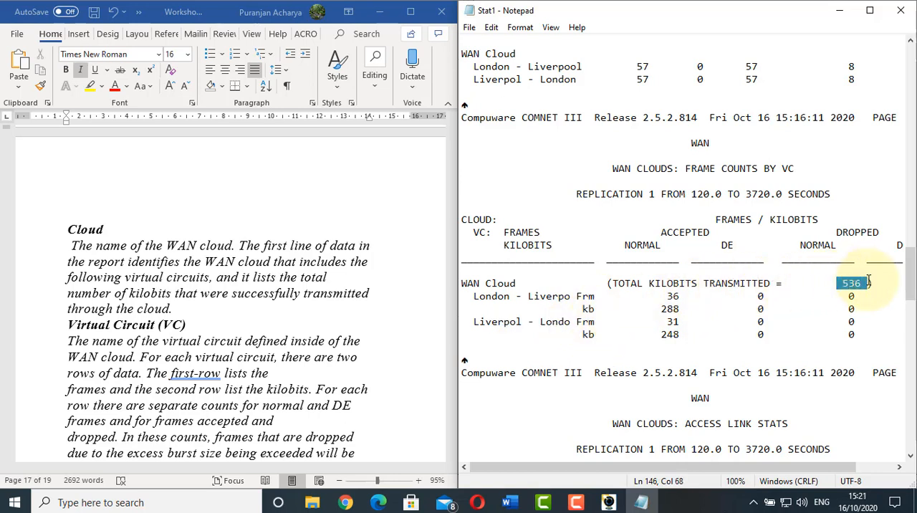
Read the worksheet's Virtual Circuit (VC) description and check the London to Liverpool circuit's frame and kilobit rows, including accepted normal and DE frames
click(122, 293)
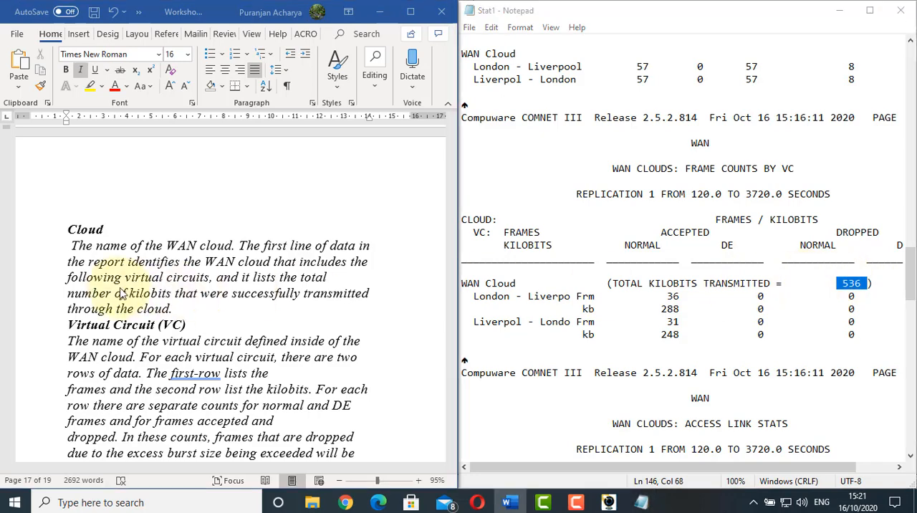
scroll(123, 293, down, 3)
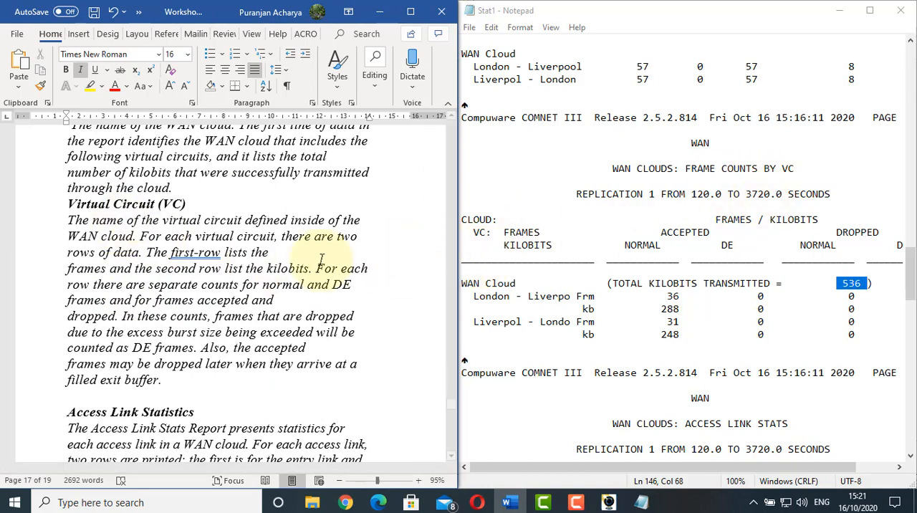
click(192, 231)
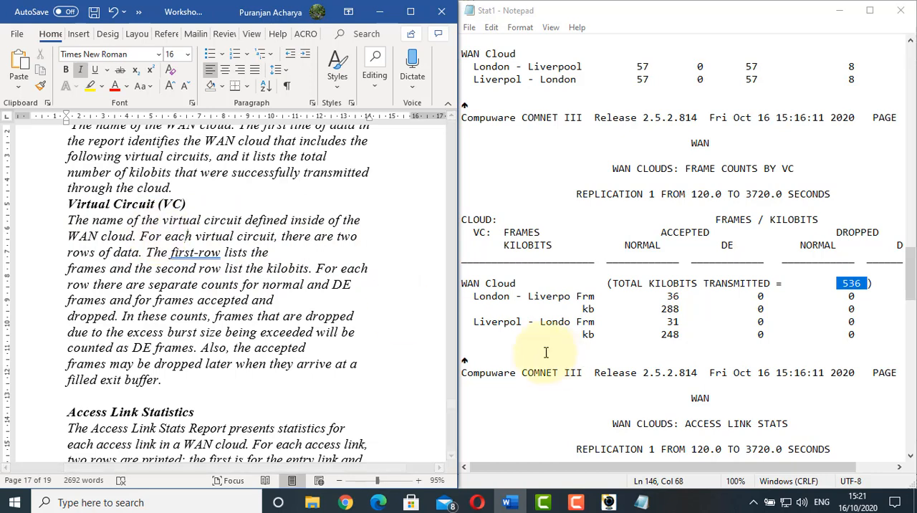
click(476, 297)
drag(483, 297, 564, 309)
drag(462, 297, 551, 300)
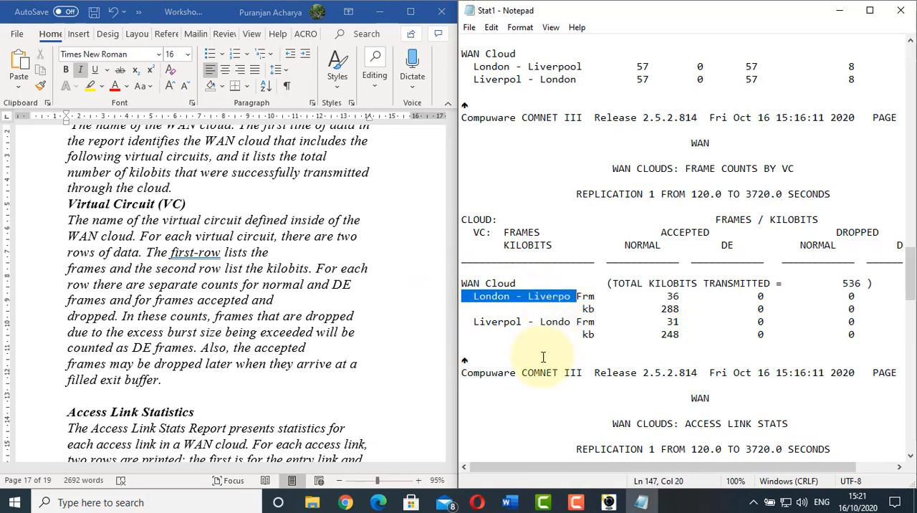
mouse_move(578, 296)
mouse_down()
mouse_move(591, 293)
mouse_move(588, 309)
mouse_up()
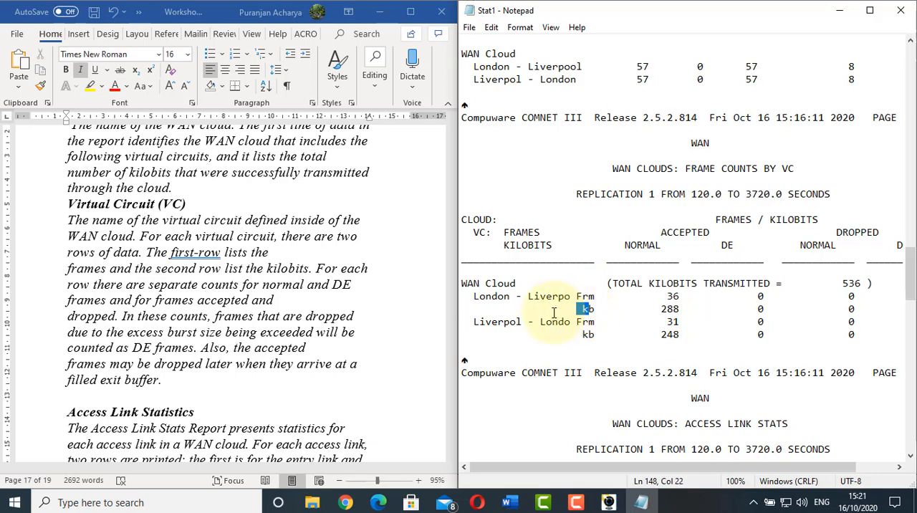
drag(667, 296, 673, 296)
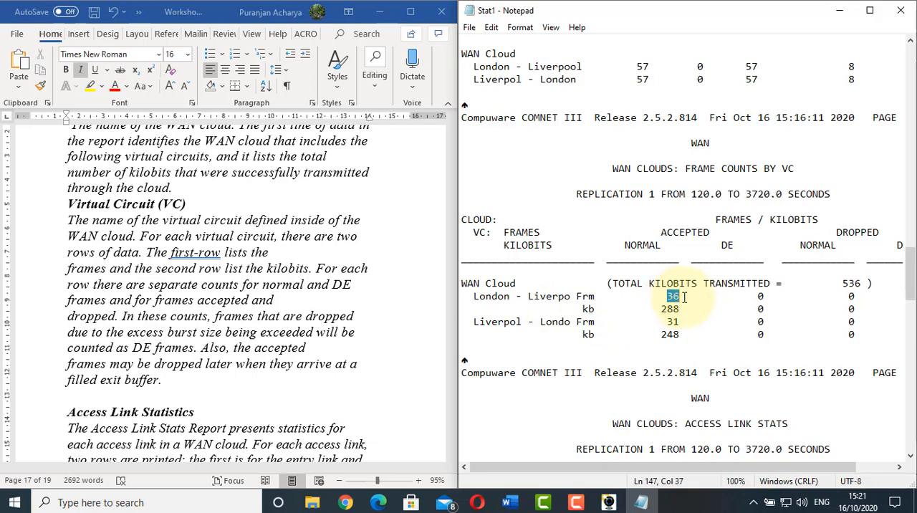
drag(746, 295, 759, 294)
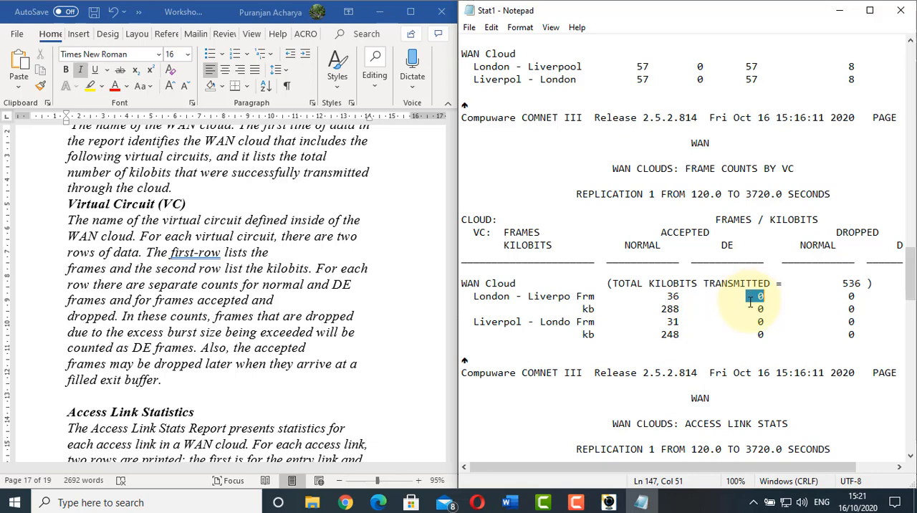
Read the worksheet's Access Link Statistics description and check the London and Liverpool entry and exit rows in the report's Access Link Stats
click(344, 307)
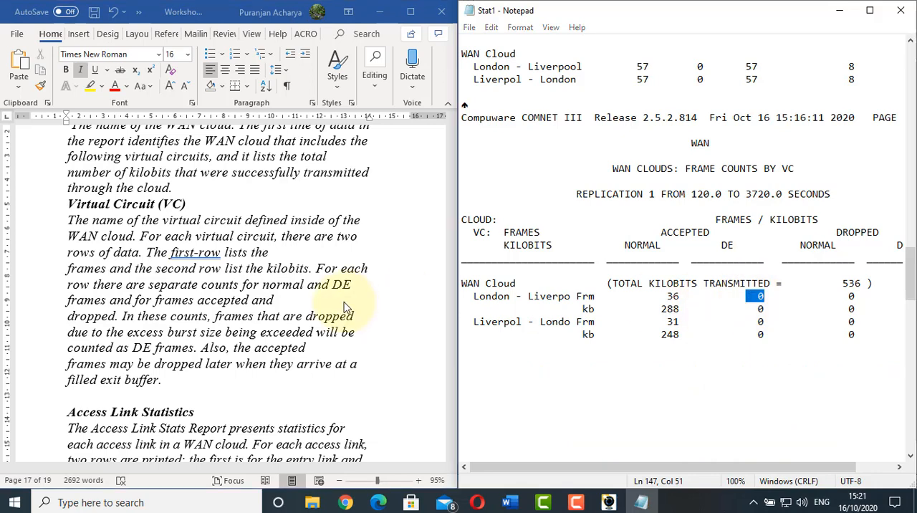
scroll(617, 291, down, 3)
scroll(616, 292, down, 3)
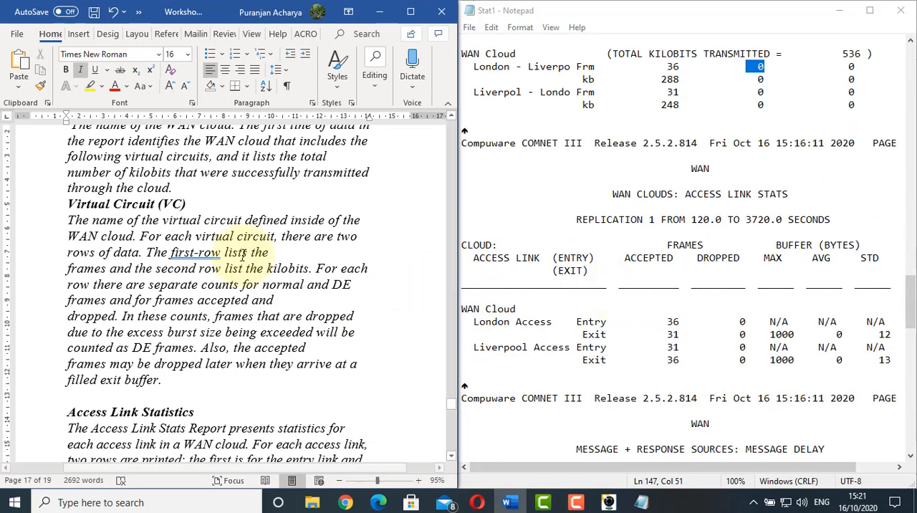
scroll(242, 255, down, 3)
scroll(243, 255, down, 3)
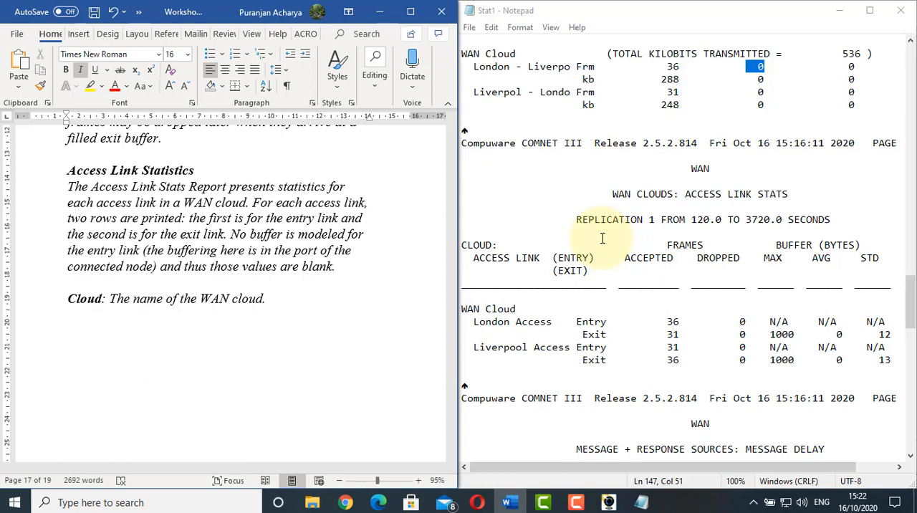
drag(473, 321, 560, 322)
drag(467, 348, 567, 349)
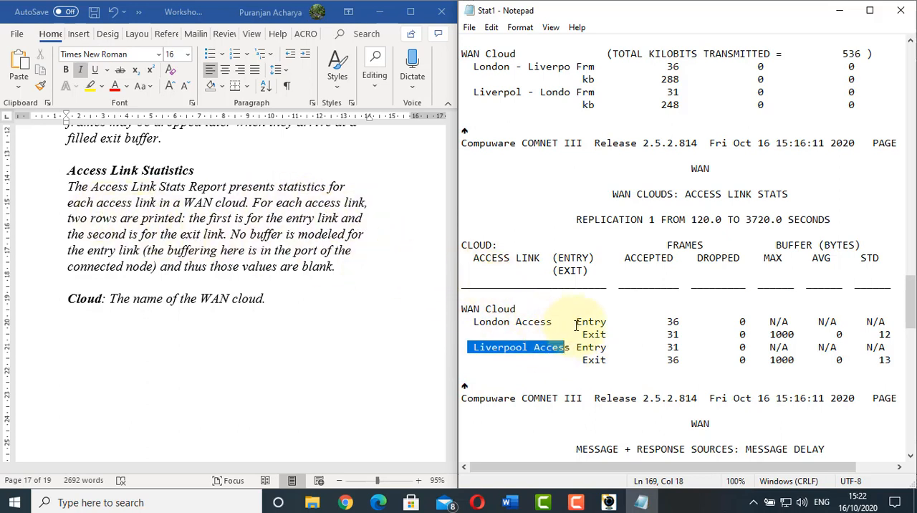
drag(576, 322, 606, 334)
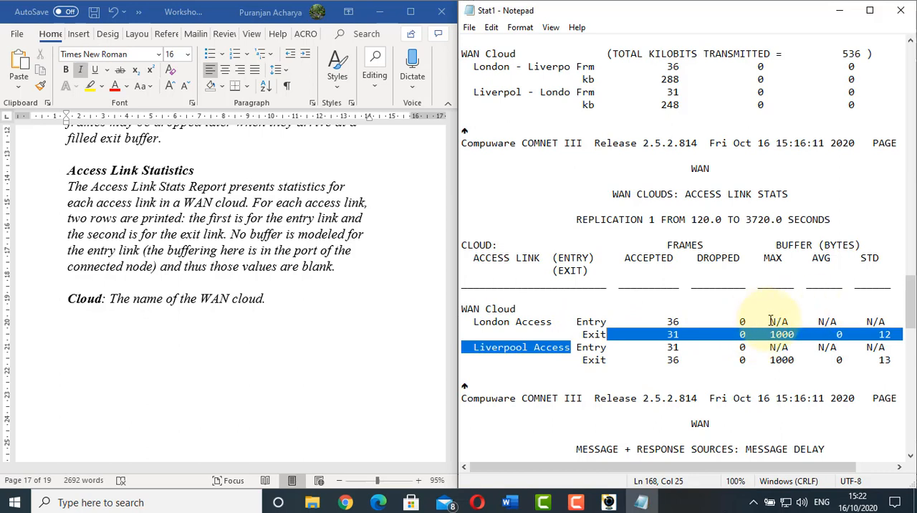
drag(770, 322, 793, 321)
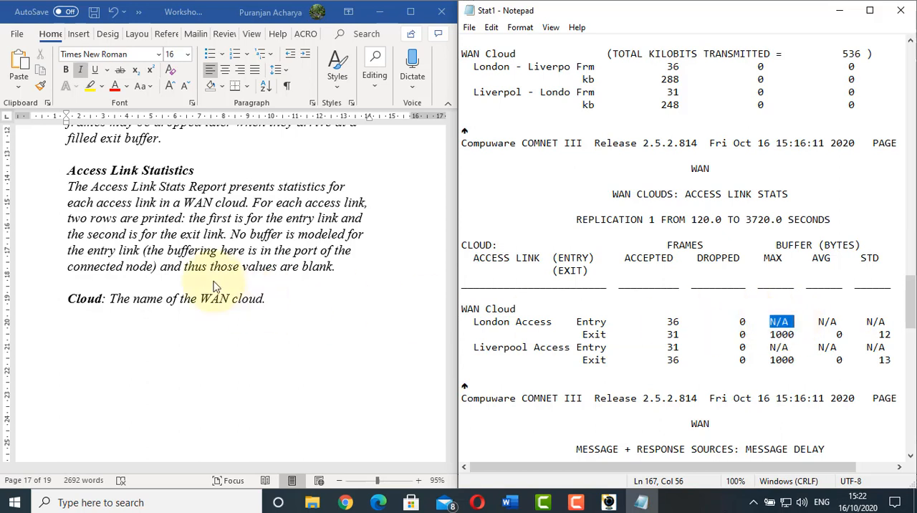
Match the worksheet's Cloud and Access Link descriptions to the WAN Cloud, London Access and Liverpool Access names in Access Link Stats
click(242, 280)
scroll(241, 280, down, 2)
drag(516, 308, 461, 308)
click(364, 250)
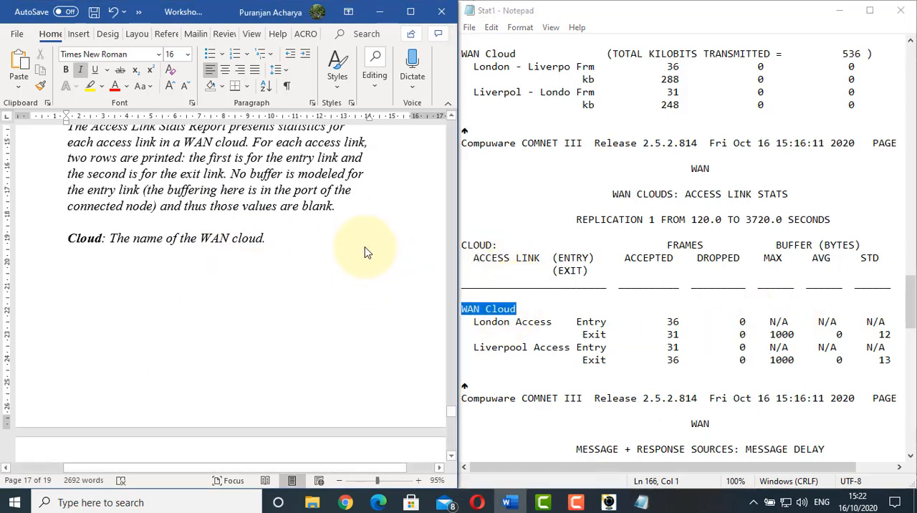
scroll(365, 248, down, 5)
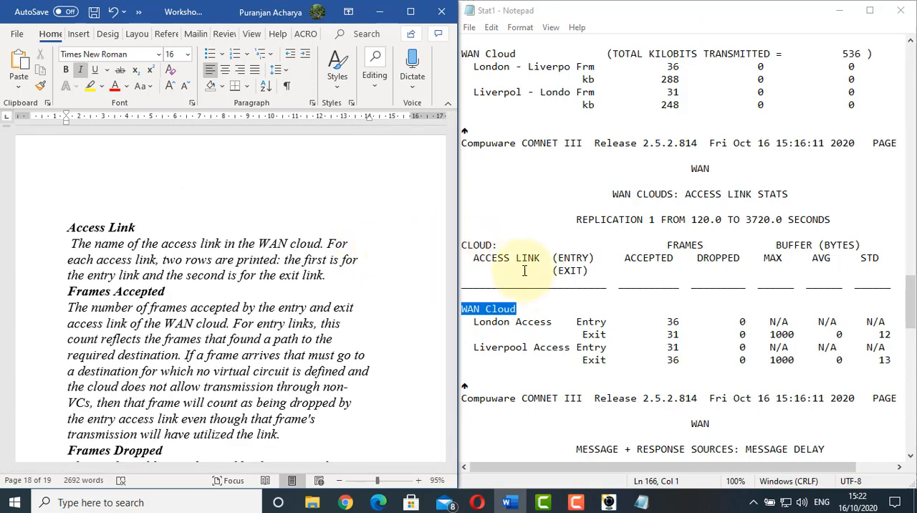
drag(468, 259, 540, 260)
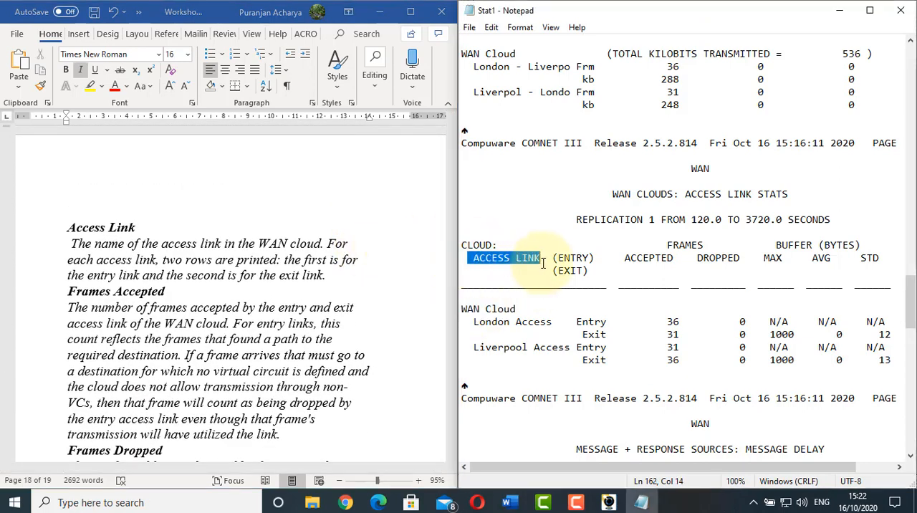
drag(469, 325, 549, 324)
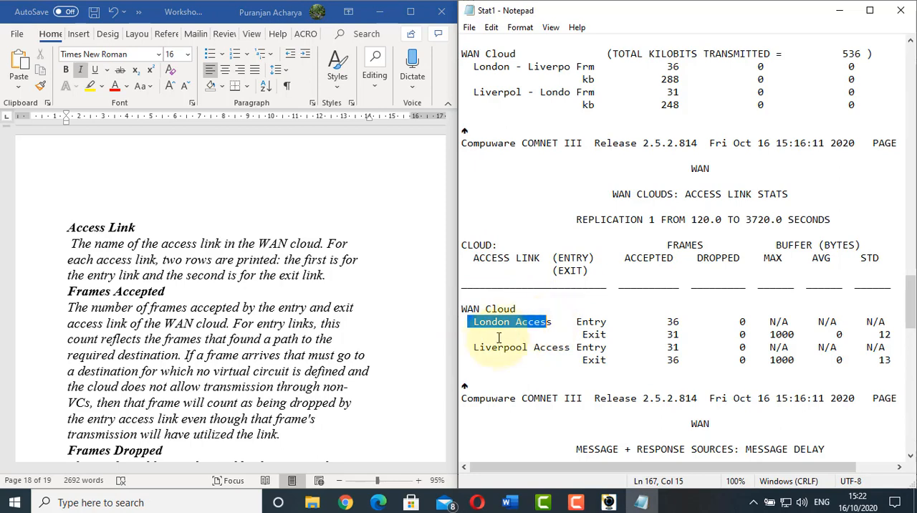
drag(478, 347, 568, 347)
click(208, 243)
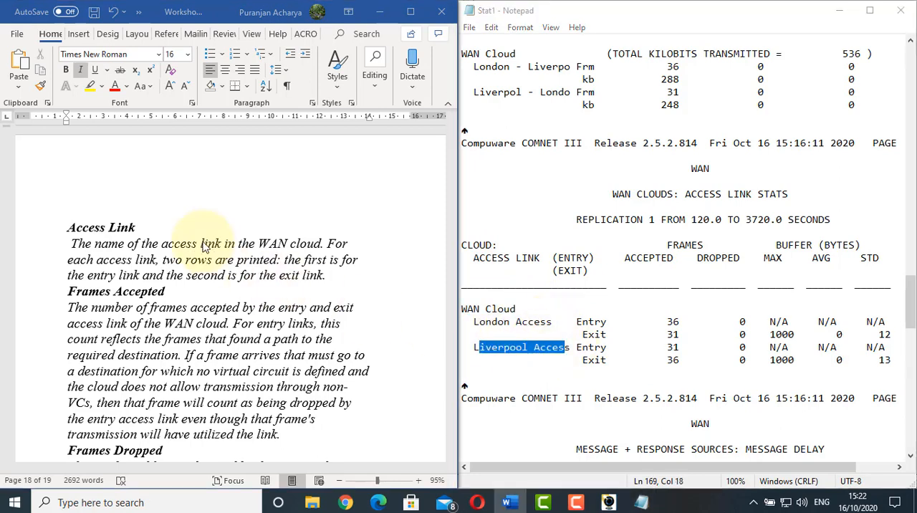
Read the worksheet's Frames Accepted description and compare it with the London Access entry and exit rows in the report
scroll(208, 240, down, 1)
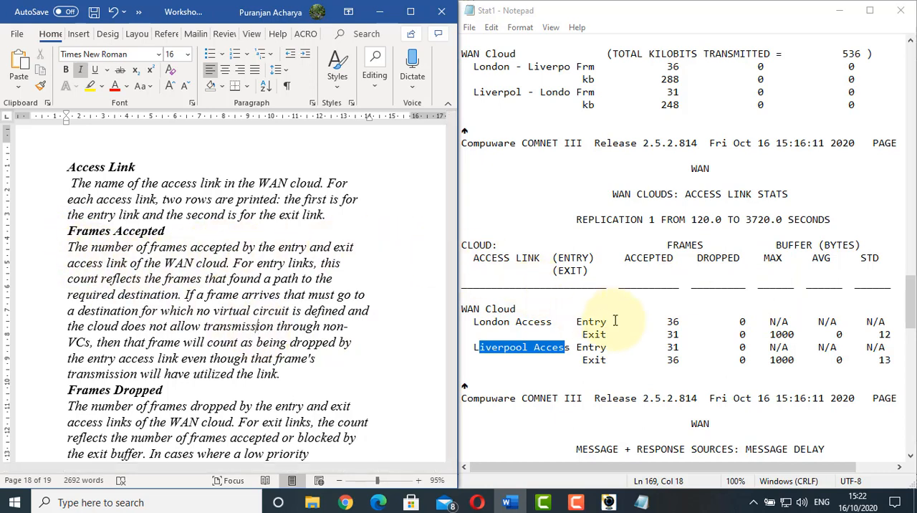
double_click(590, 322)
double_click(593, 335)
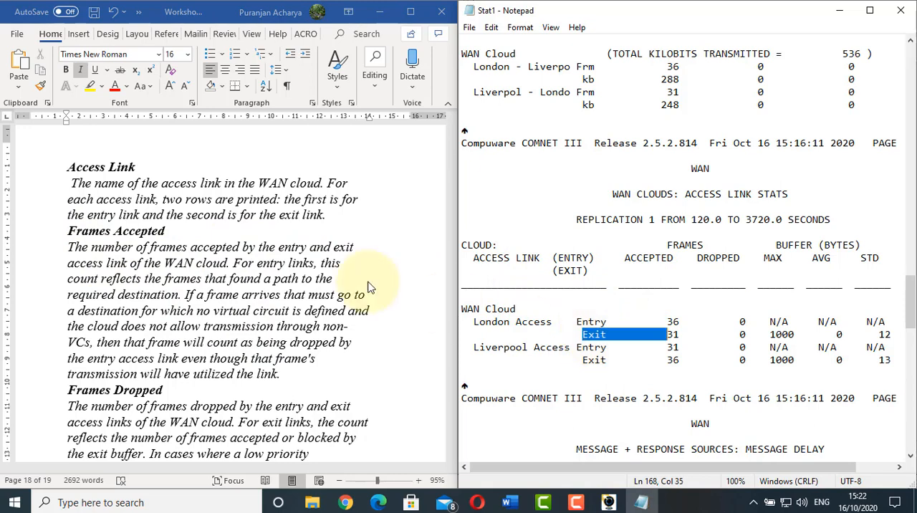
click(193, 254)
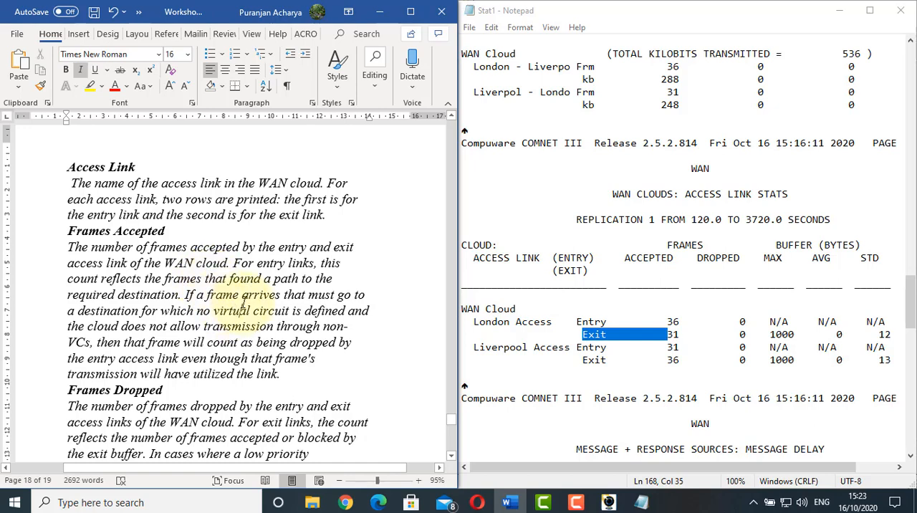
scroll(242, 302, down, 1)
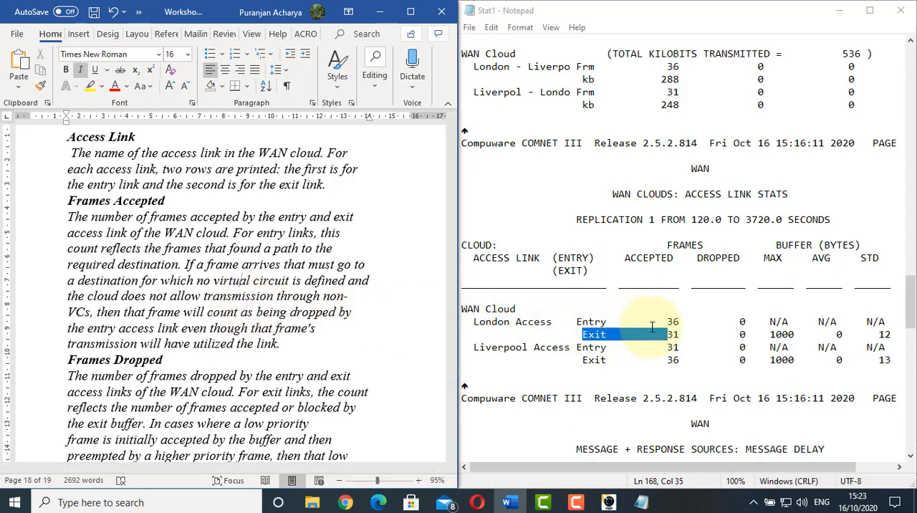
Read the worksheet's Frames Dropped description and check the Dropped column for the access links in the report
scroll(645, 333, down, 1)
scroll(215, 272, down, 3)
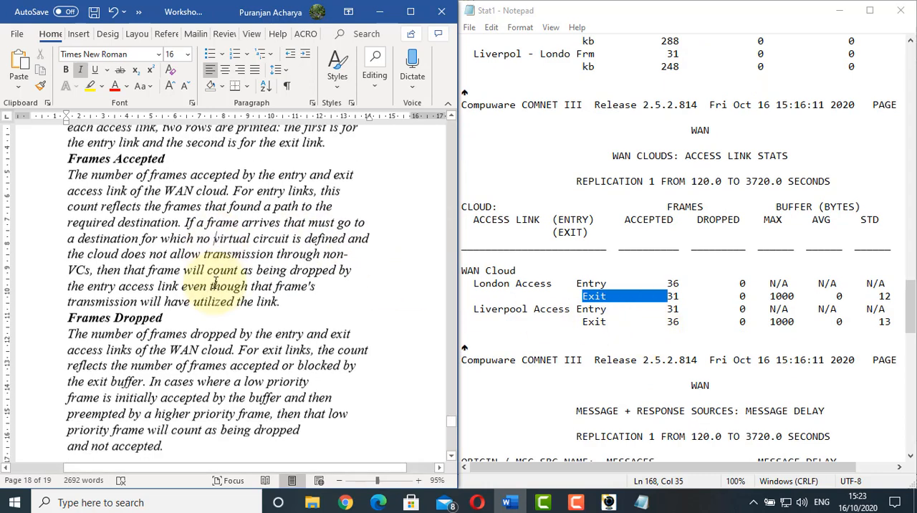
drag(666, 207, 710, 209)
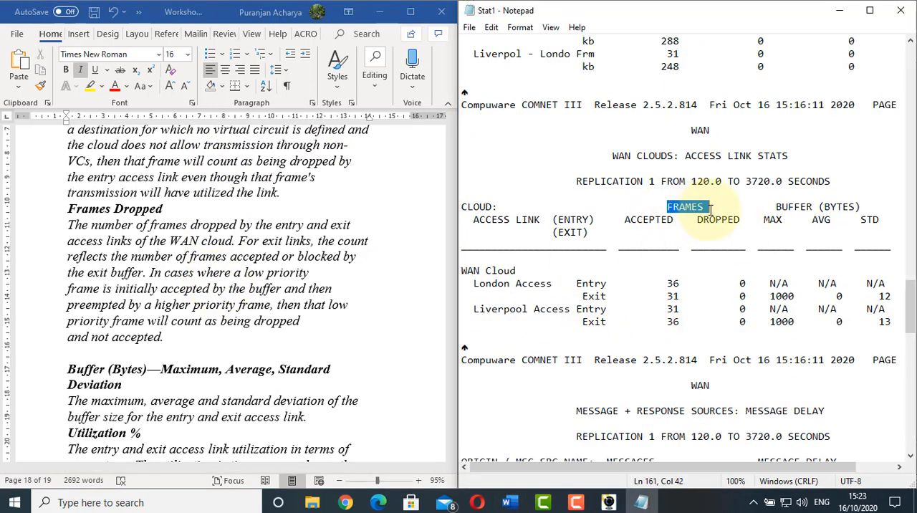
click(712, 219)
click(731, 273)
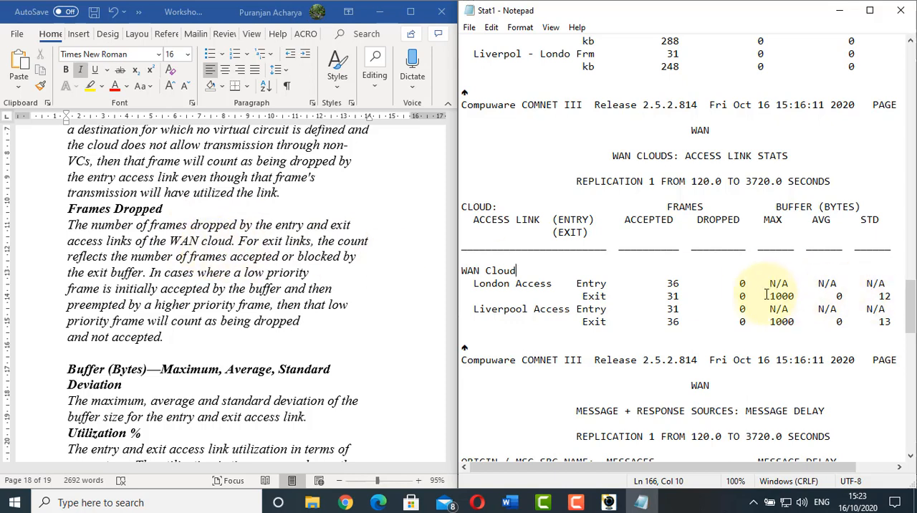
click(734, 295)
drag(734, 295, 756, 294)
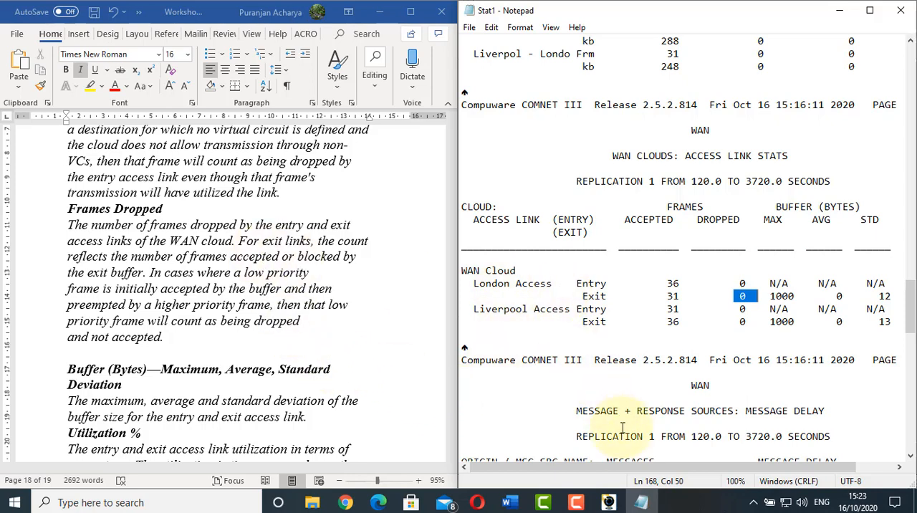
Compare the Buffer (Bytes) and % Util columns of Access Link Stats with the worksheet's Buffer and Utilization % descriptions
drag(633, 467, 693, 470)
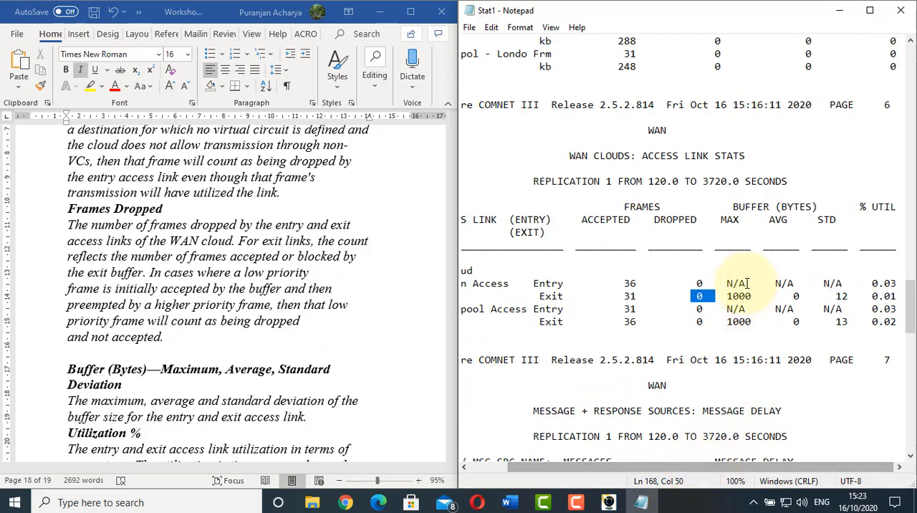
drag(732, 206, 824, 205)
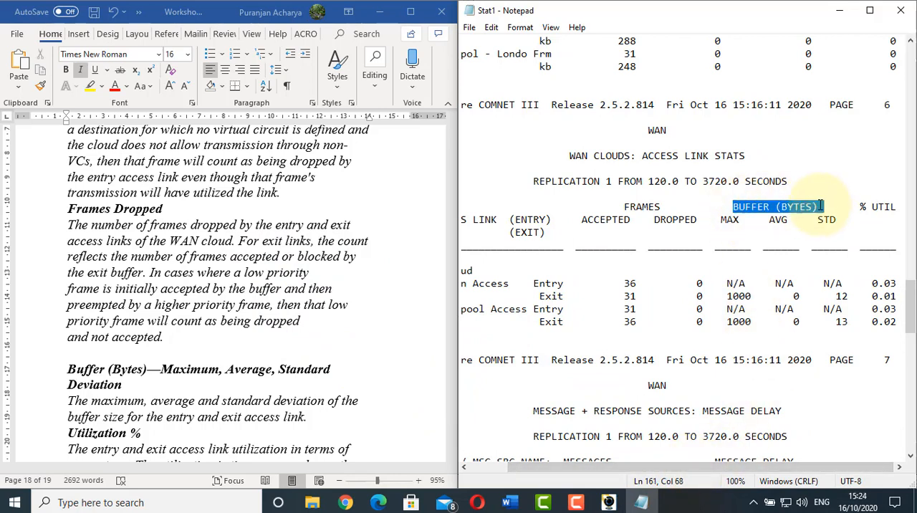
click(292, 280)
scroll(291, 277, down, 1)
scroll(292, 278, down, 1)
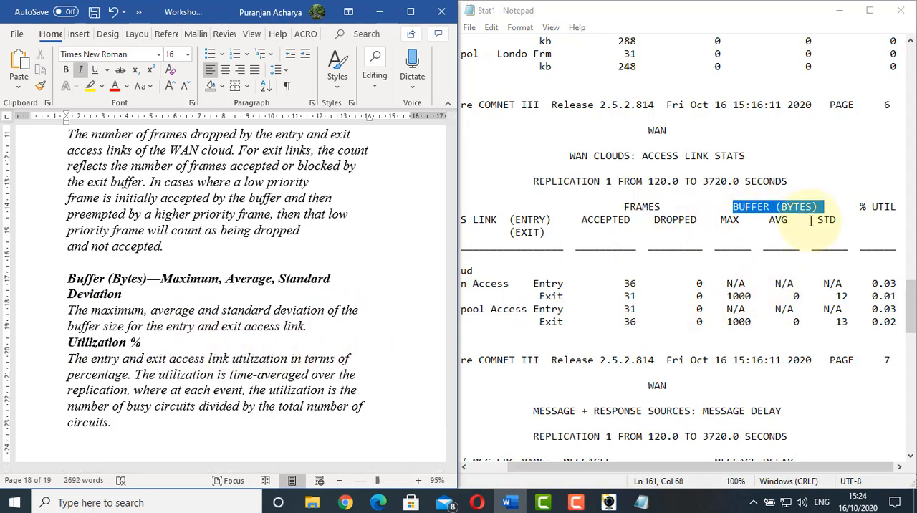
drag(852, 209, 891, 208)
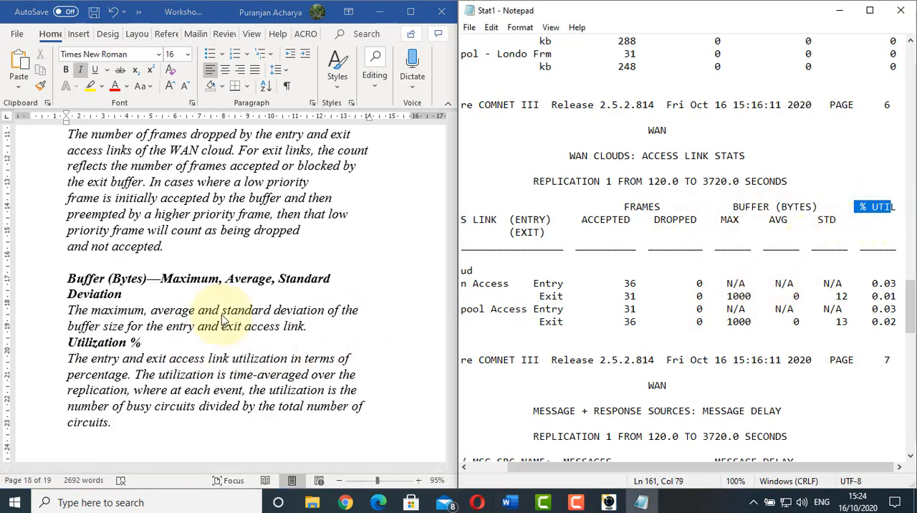
scroll(186, 343, down, 2)
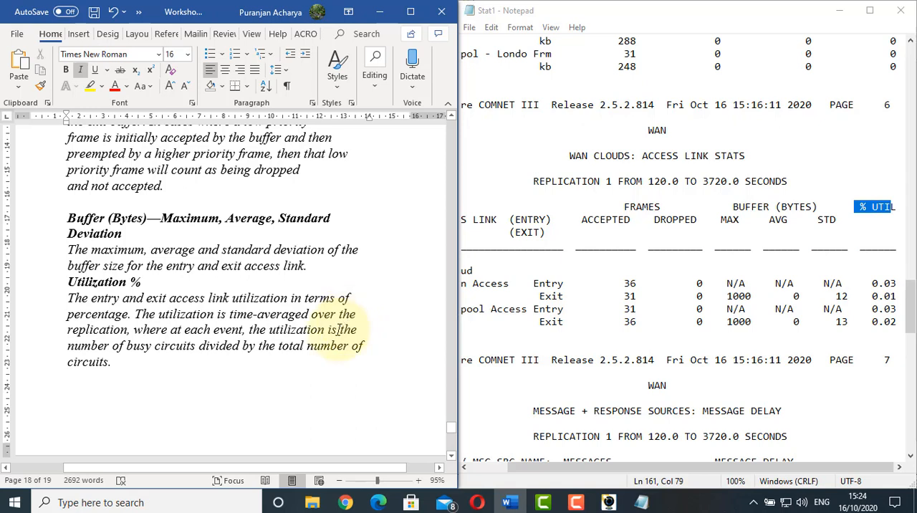
scroll(338, 330, down, 8)
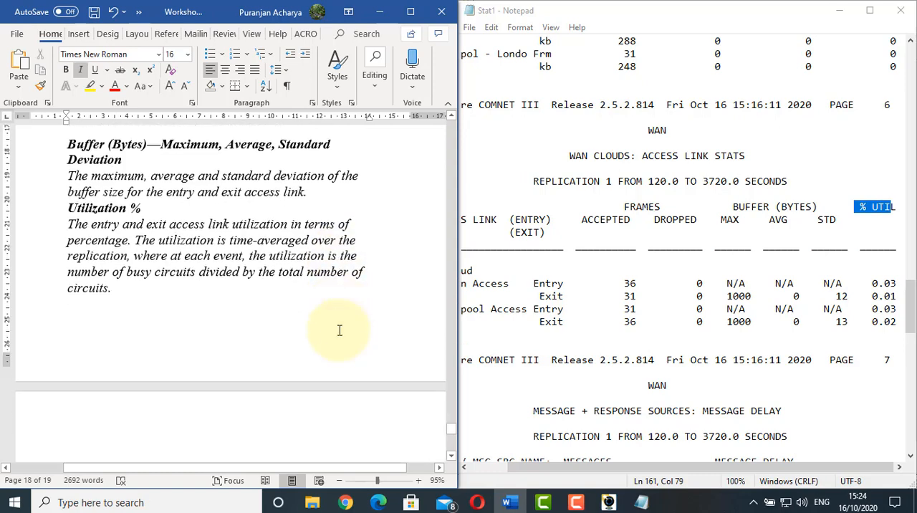
Examine the London Router EXT Routing source, its Liverpool destination and messages assembled in the report's Message + Response Sources: Message Delay section
click(730, 309)
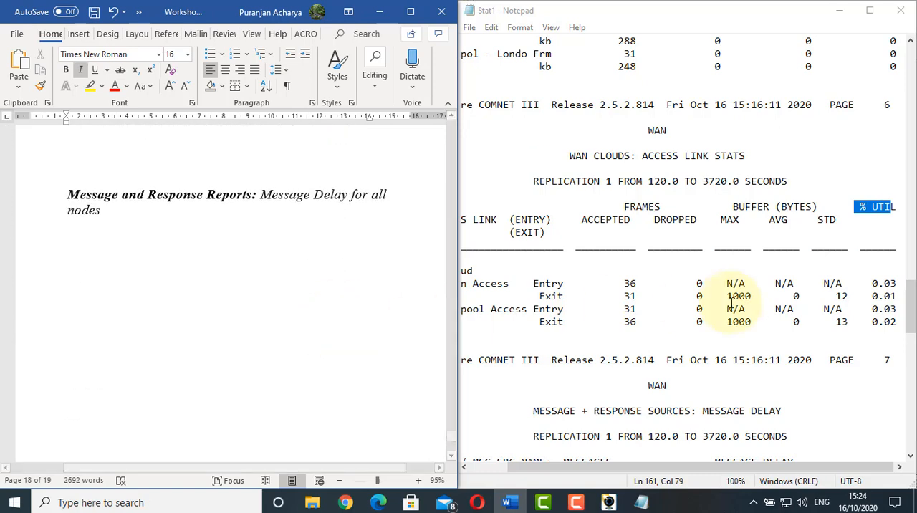
scroll(731, 302, down, 6)
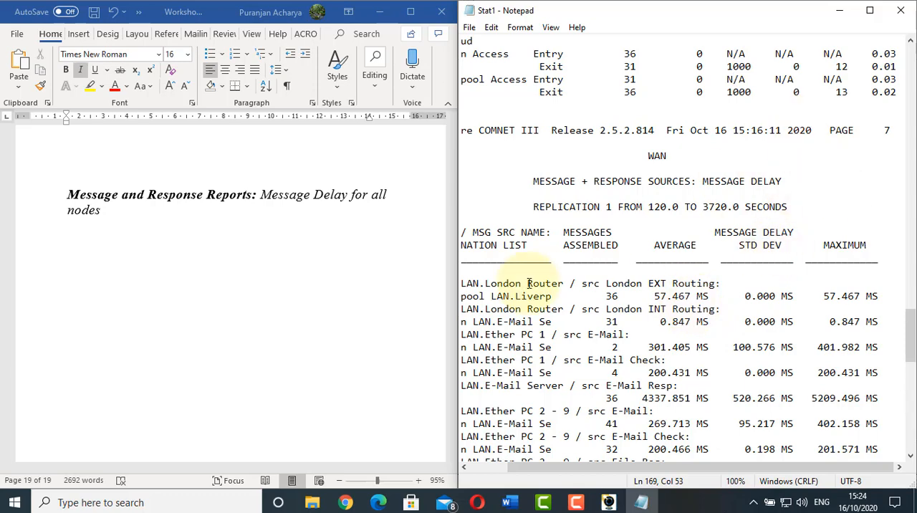
drag(613, 466, 579, 467)
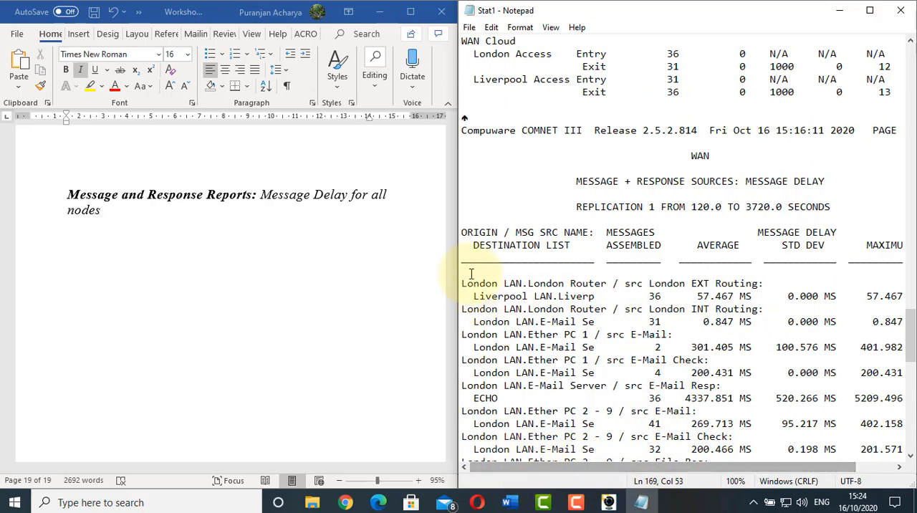
double_click(500, 283)
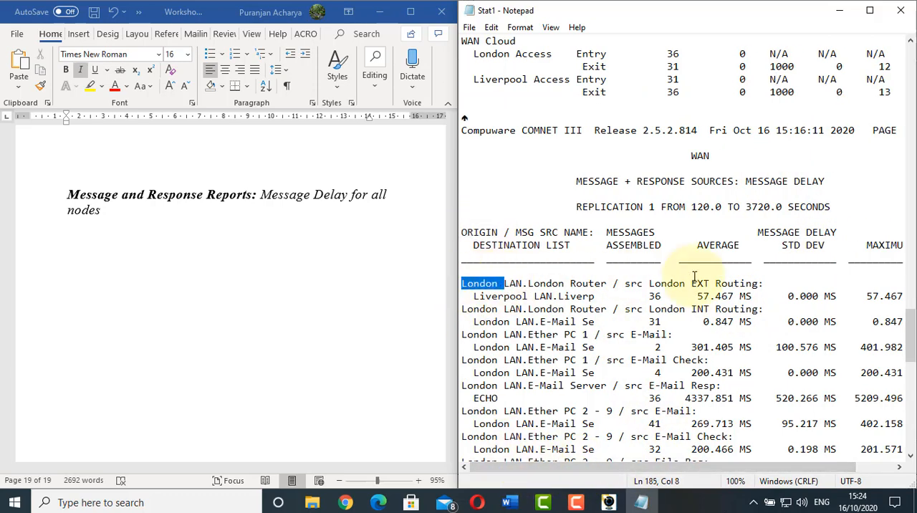
drag(613, 283, 735, 284)
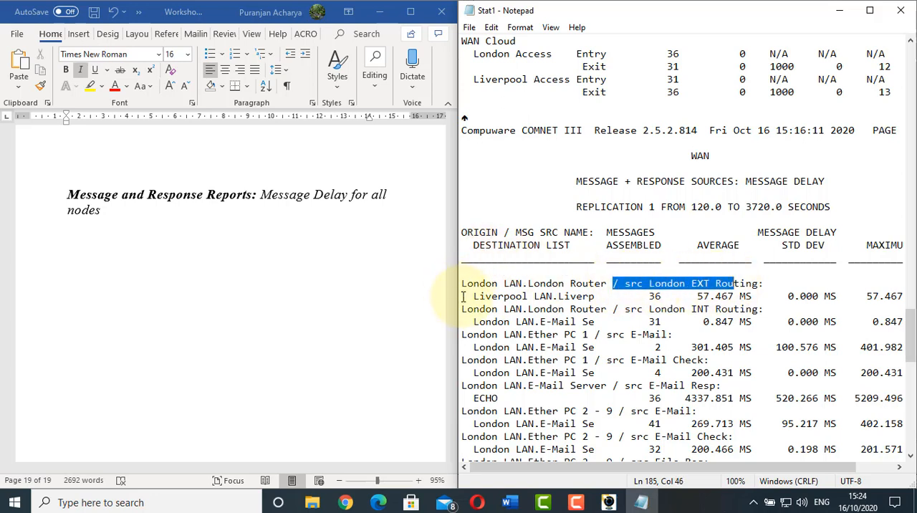
drag(462, 295, 662, 295)
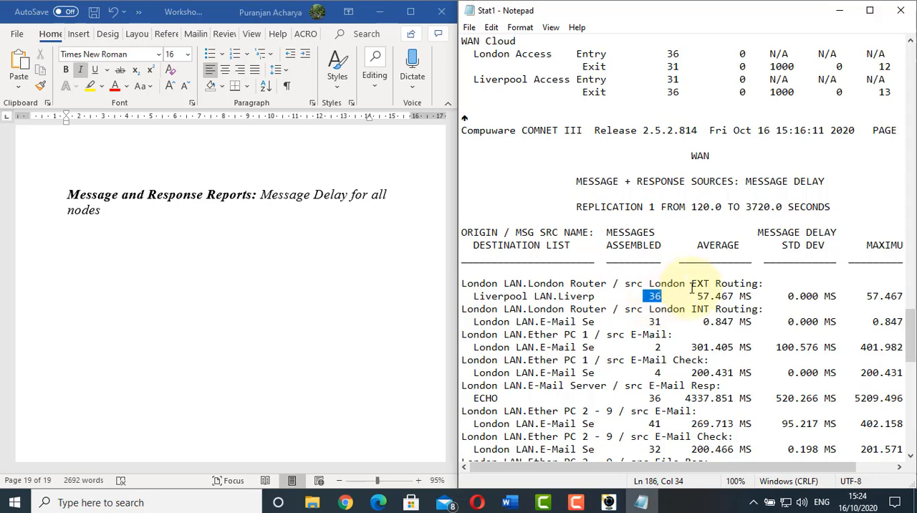
Check the Average, Std Dev and Maximum columns of the Message Delay section and enlarge the report to full screen
click(726, 245)
click(807, 244)
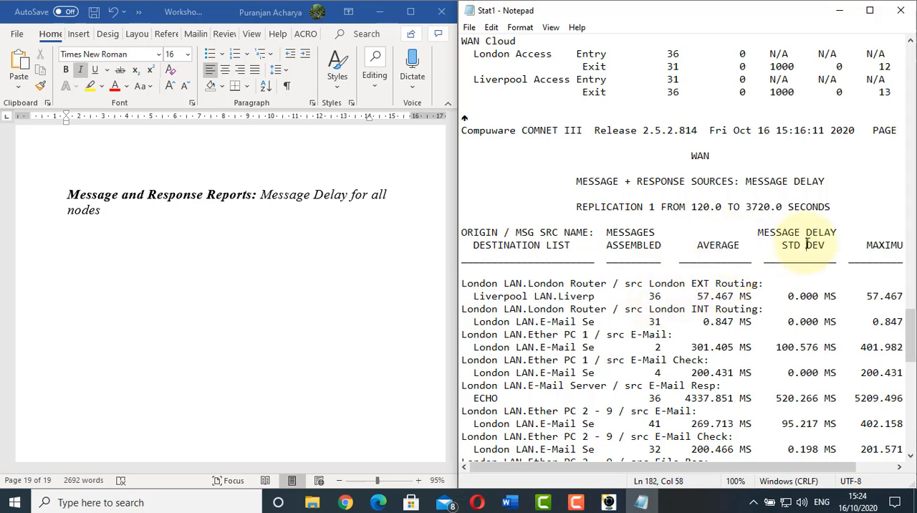
click(890, 248)
drag(614, 466, 651, 467)
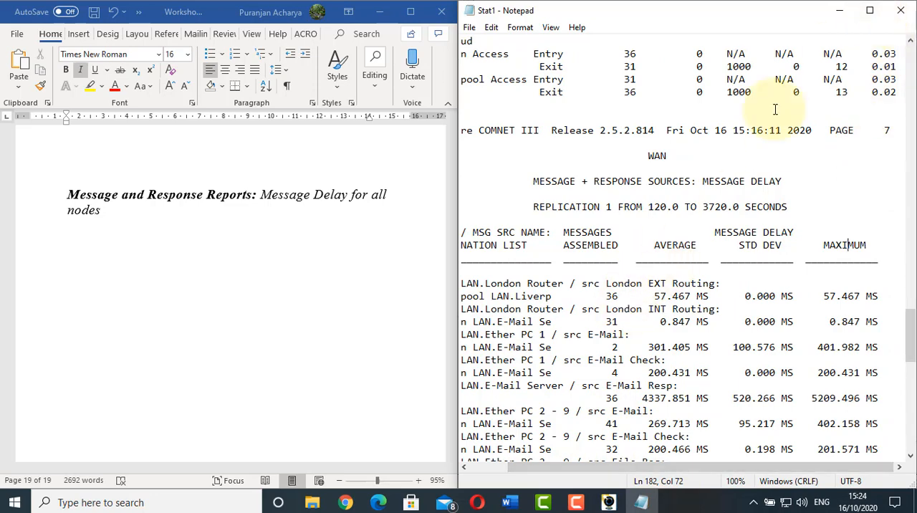
click(871, 10)
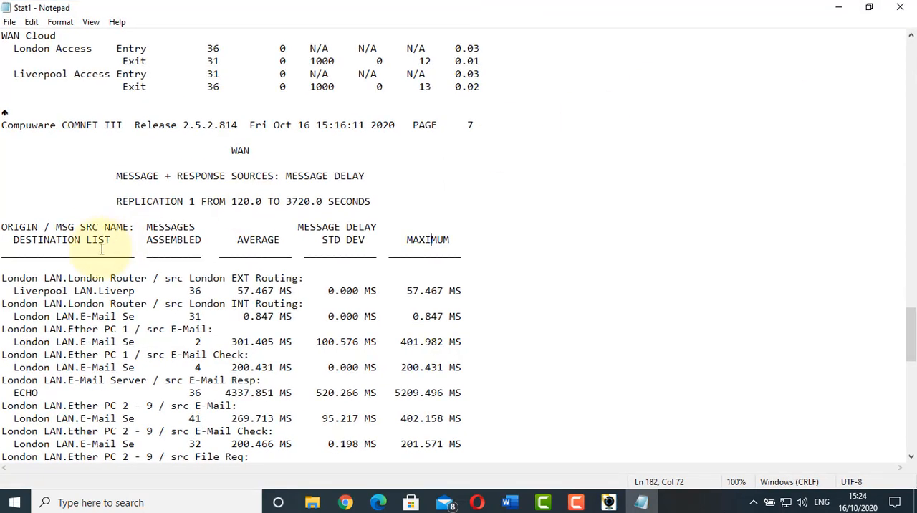
Compare the message delays across the London and Liverpool sources, highlighting the London E-Mail Server and its E-Mail Resp average delay
scroll(243, 301, down, 4)
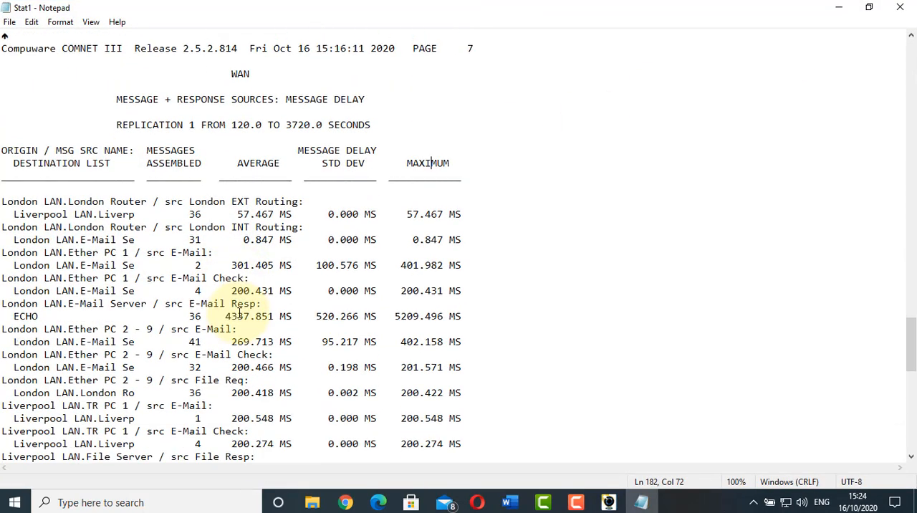
scroll(240, 315, down, 4)
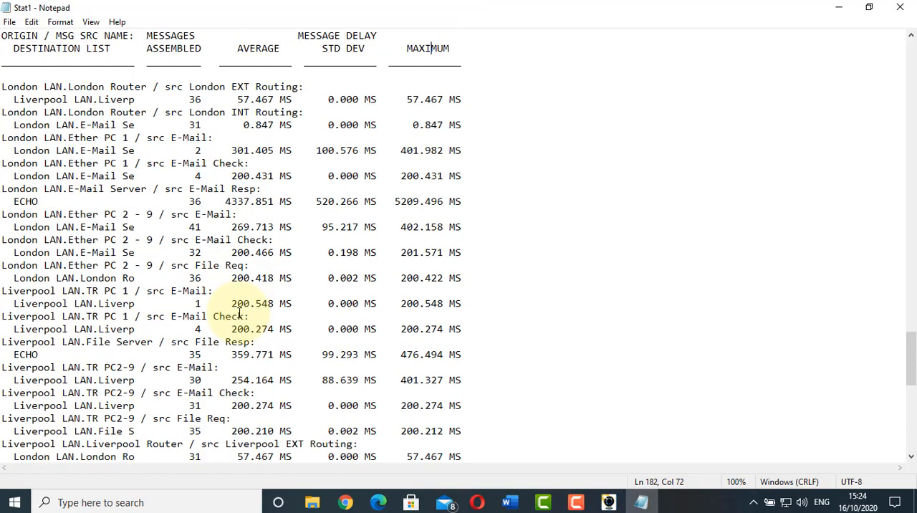
scroll(240, 315, up, 4)
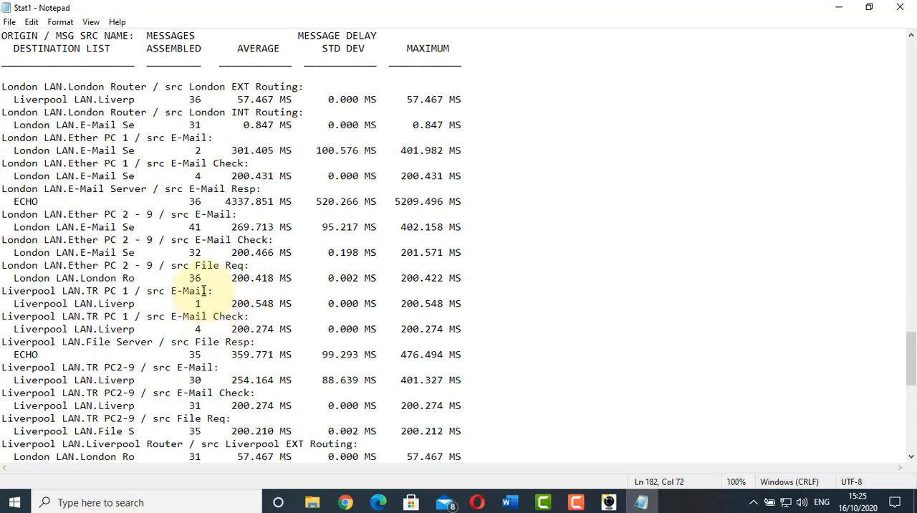
drag(221, 201, 292, 201)
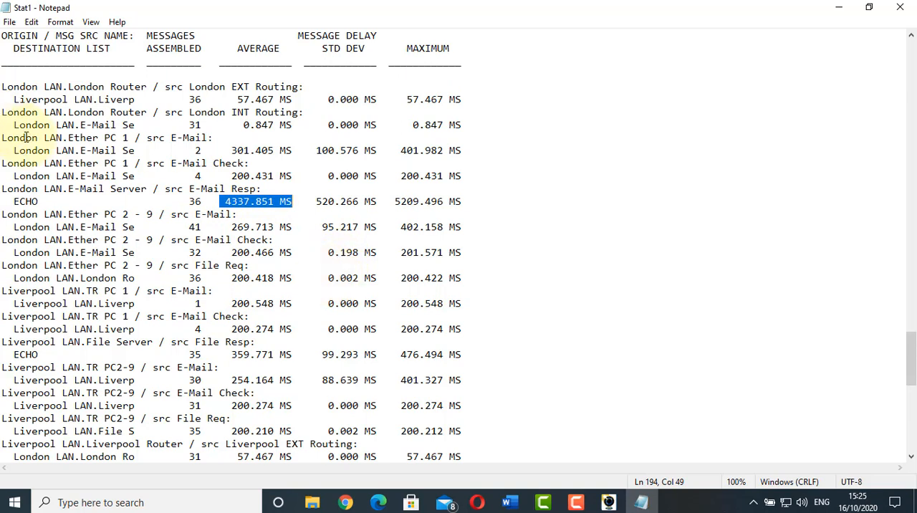
click(68, 190)
drag(68, 189, 150, 190)
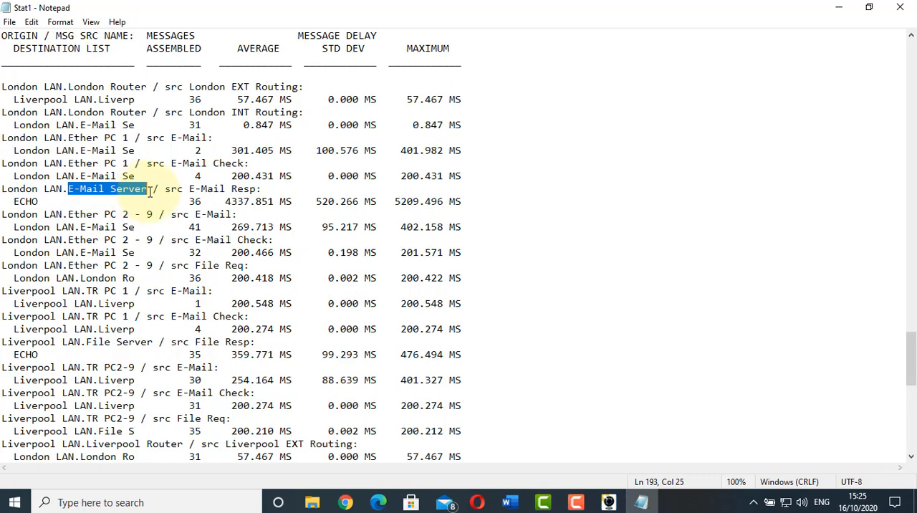
Place the report beside the worksheet again, check the worksheet's remaining page, and find the report's Session Sources: Message Delivered section
key(super+Right)
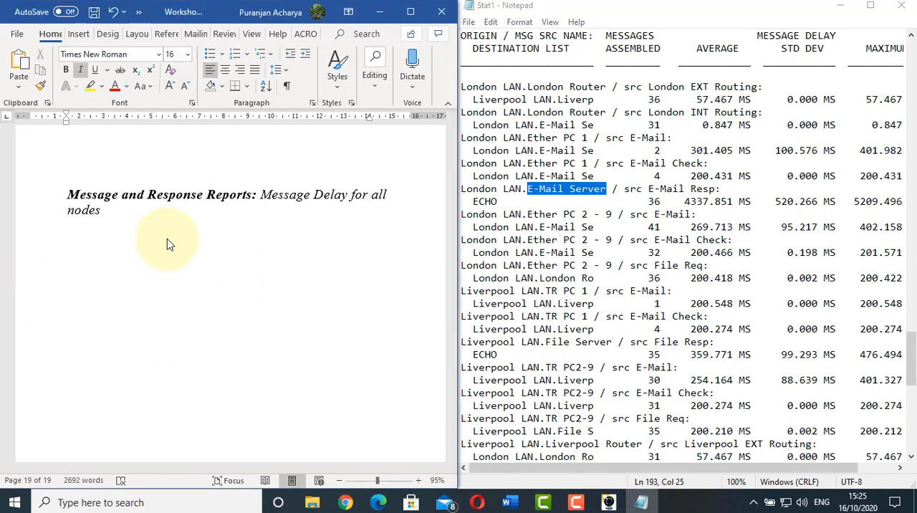
scroll(167, 243, down, 3)
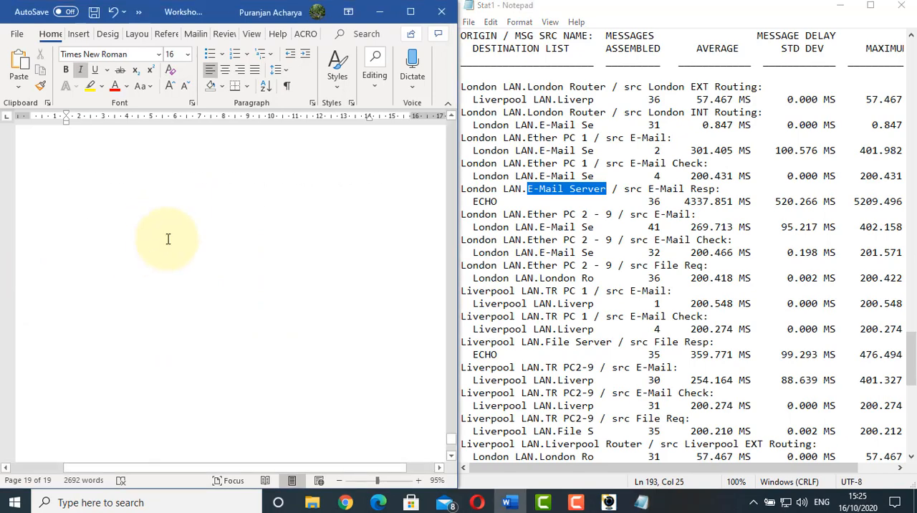
click(604, 301)
scroll(603, 301, down, 11)
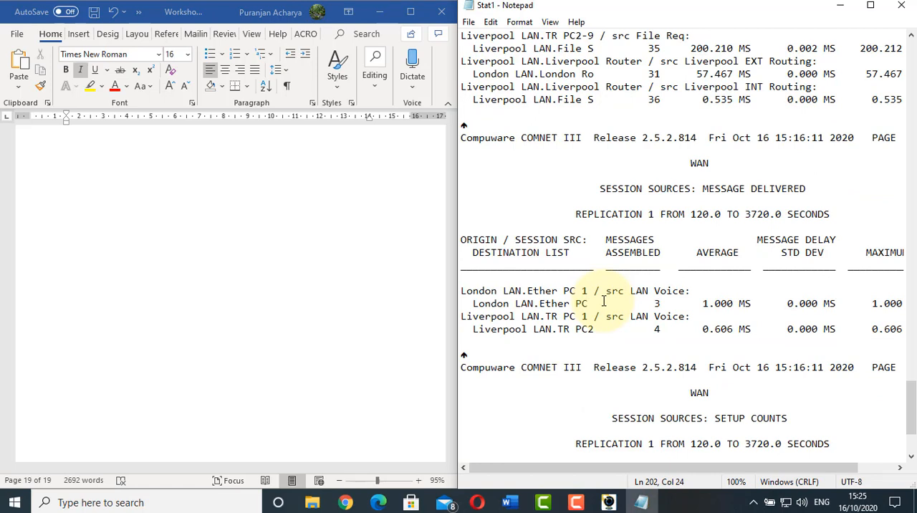
Examine the London Ether PC 1 LAN Voice session's origin, destination and messages assembled in Session Sources: Message Delivered
click(631, 292)
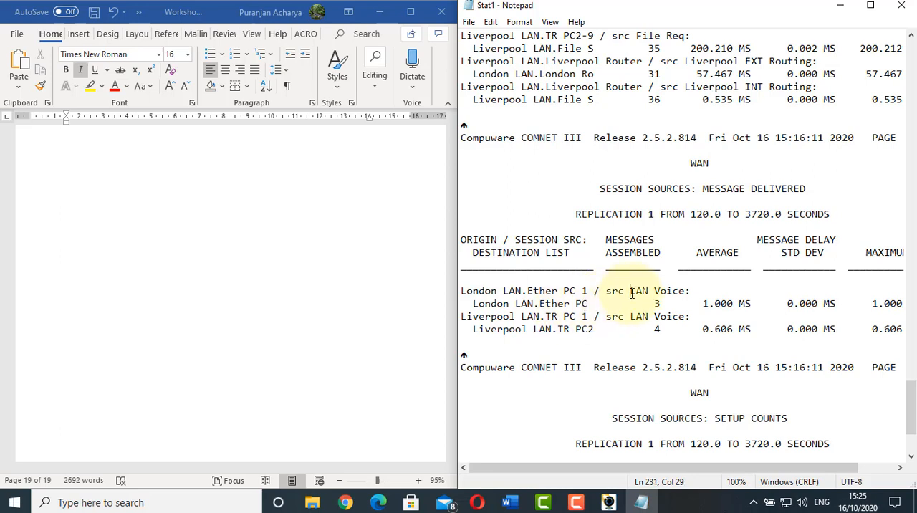
drag(630, 292, 686, 291)
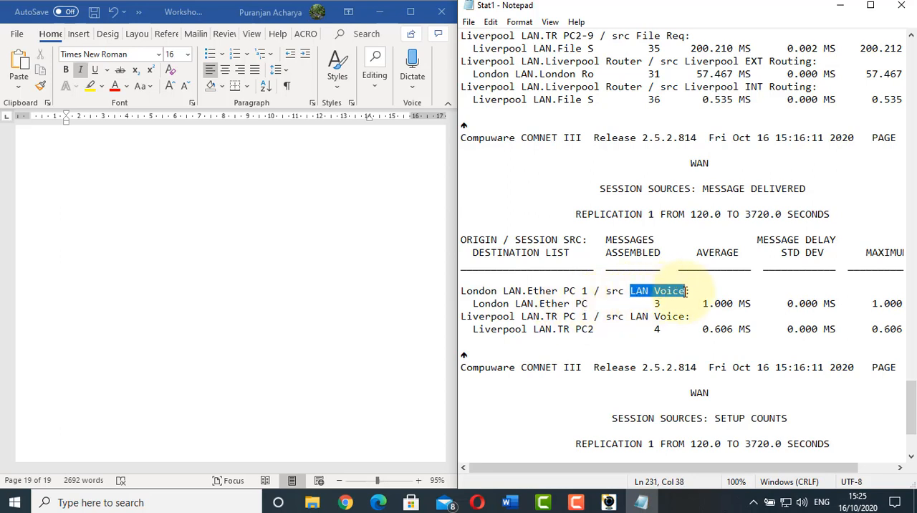
click(656, 304)
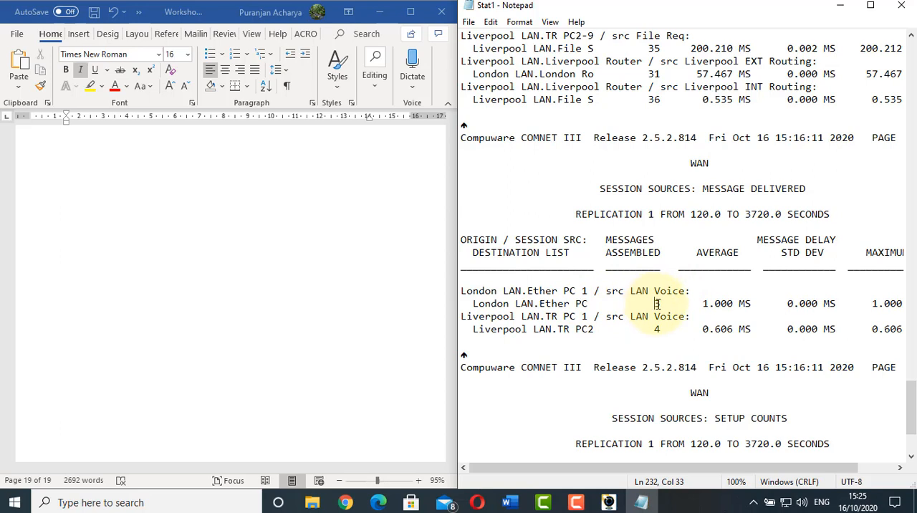
double_click(656, 304)
click(468, 291)
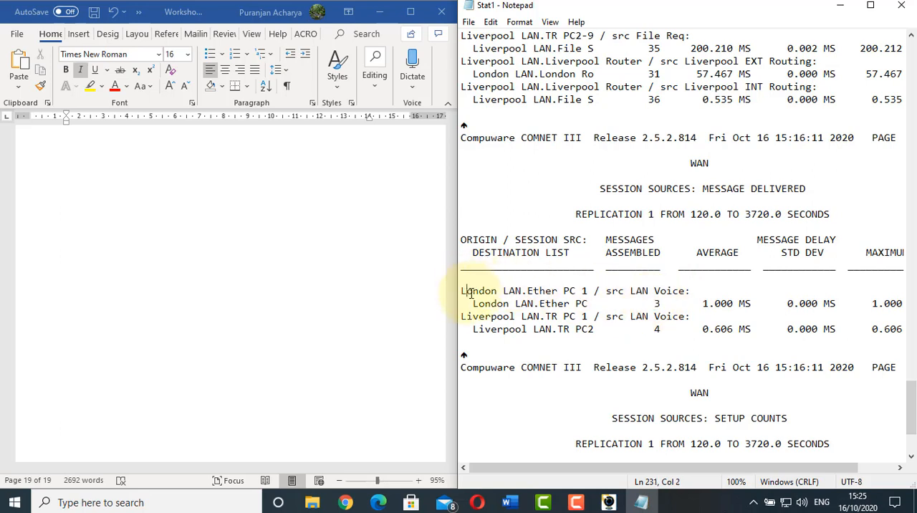
drag(470, 292, 582, 292)
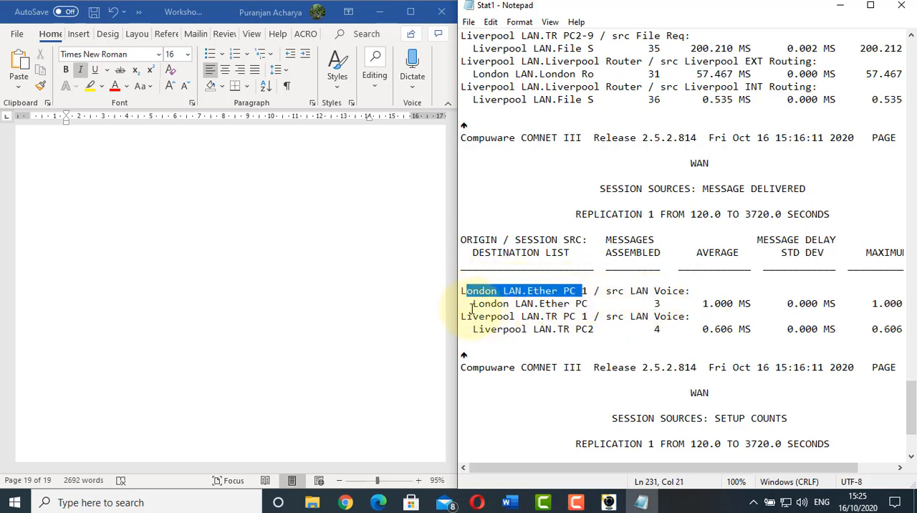
drag(467, 304, 591, 305)
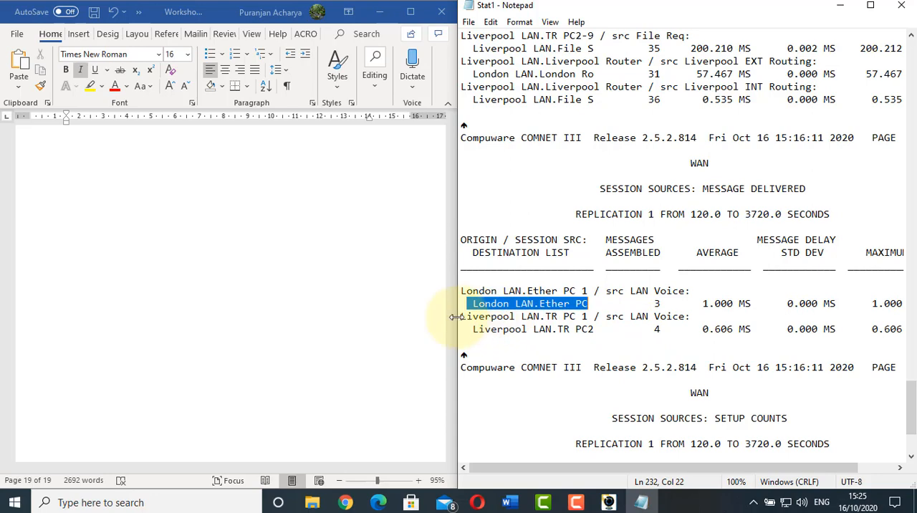
mouse_move(456, 317)
mouse_down()
mouse_move(483, 320)
mouse_move(454, 321)
mouse_up()
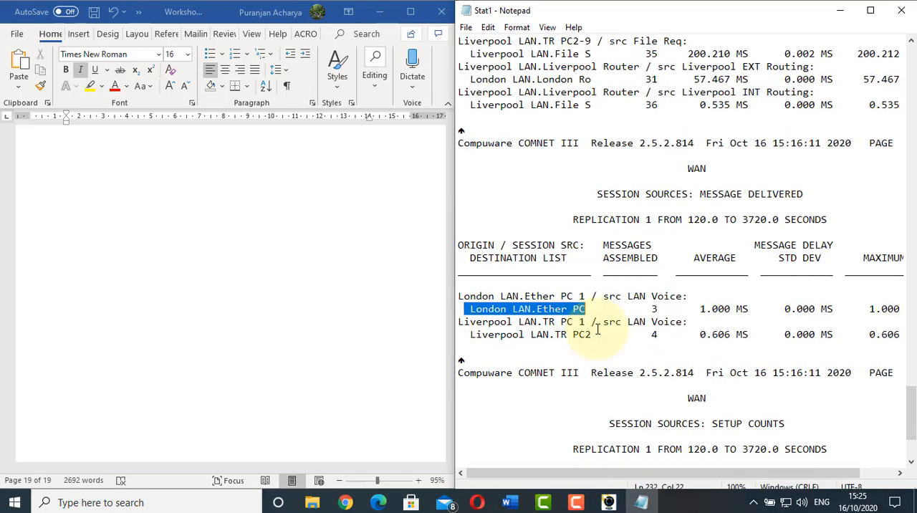
Review the Session Sources: Setup Counts section, checking the Setup counts and the remaining session columns for both LAN Voice sources
scroll(597, 329, down, 3)
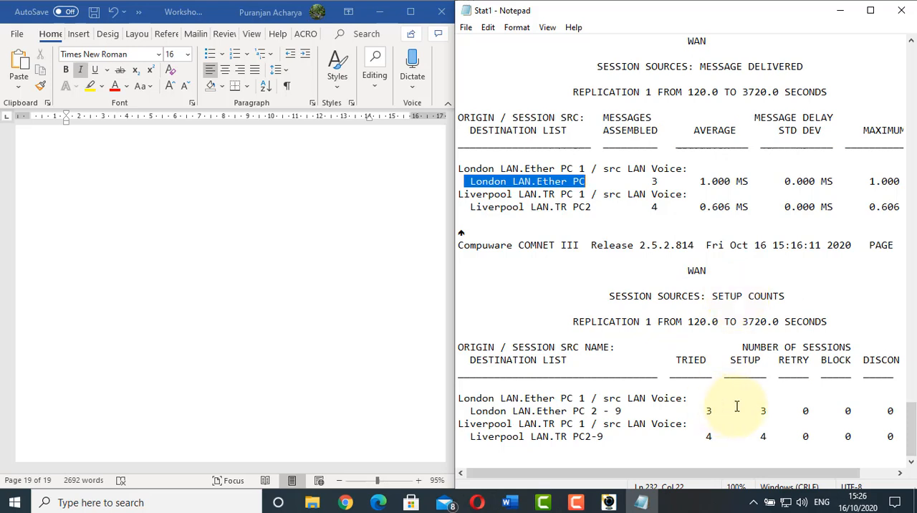
drag(742, 411, 771, 437)
click(760, 436)
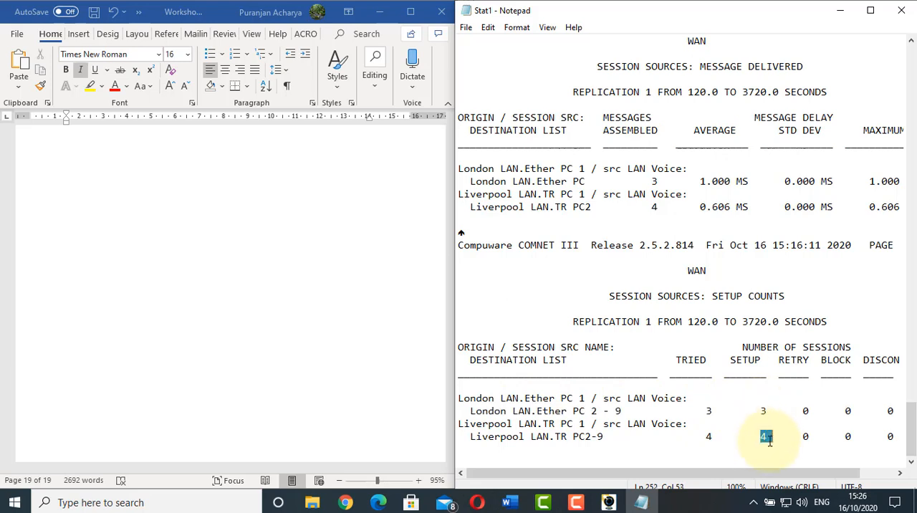
drag(751, 474, 777, 478)
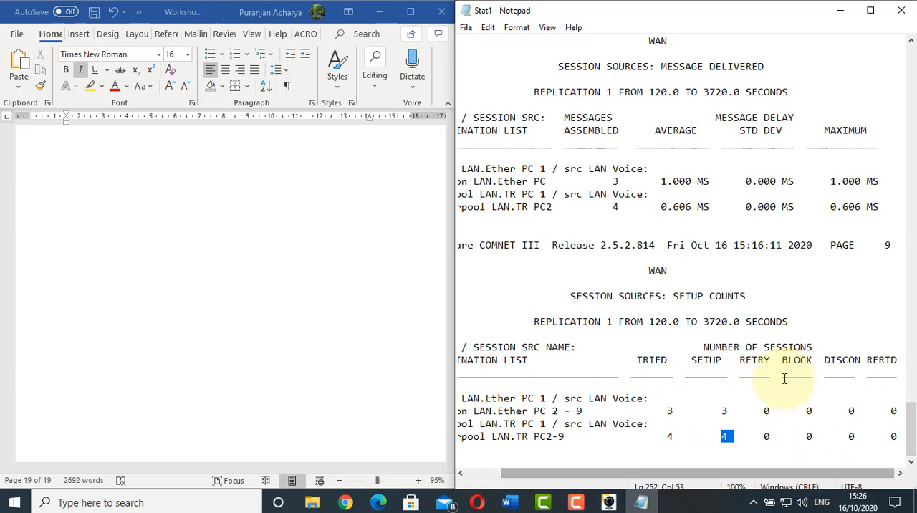